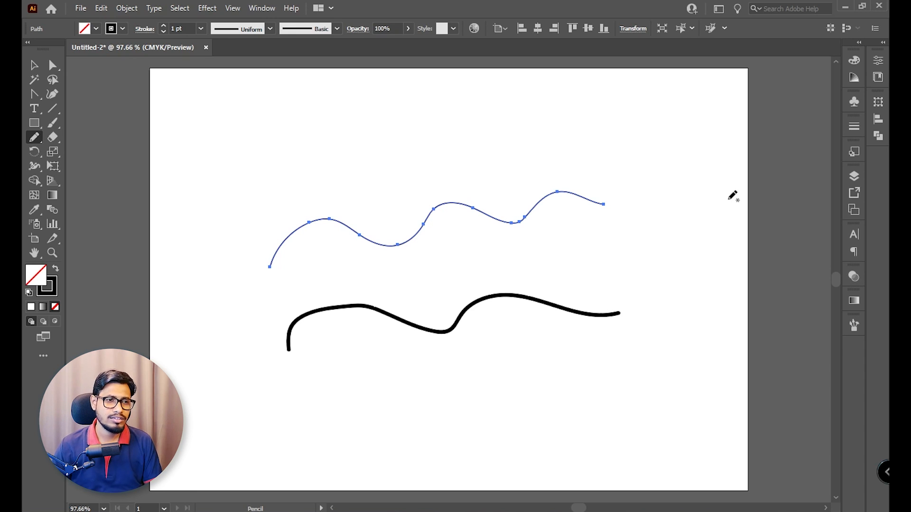
# Deselect the paths and compare the thin pencil line with the thick brush line at different magnifications
pyautogui.click(33, 65)
pyautogui.moveTo(220, 126); pyautogui.dragTo(683, 309)
pyautogui.click(681, 308)
pyautogui.press('z')
pyautogui.click(441, 285)
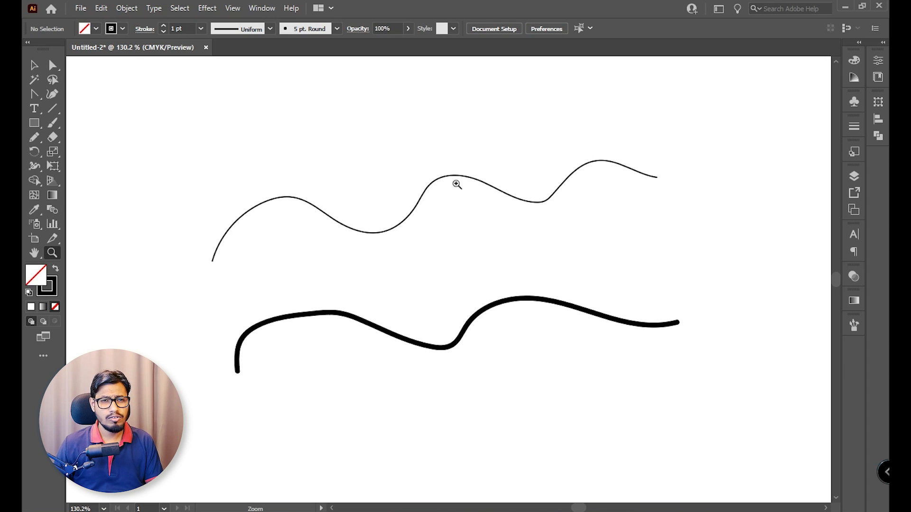
pyautogui.moveTo(520, 301); pyautogui.dragTo(476, 282)
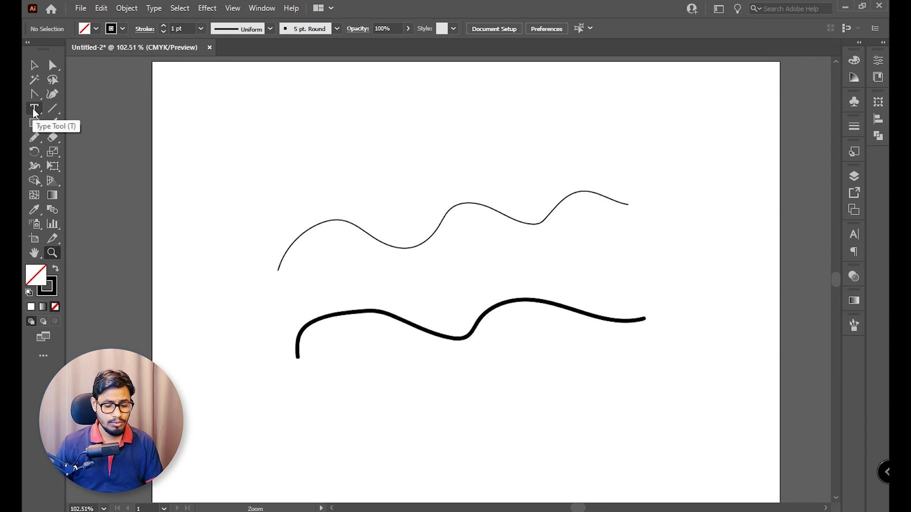
# Draw an open S-shaped curve with three anchor points above the two existing lines using the Pen tool, and deselect it
pyautogui.press('p')
pyautogui.moveTo(34, 94); pyautogui.dragTo(70, 101)
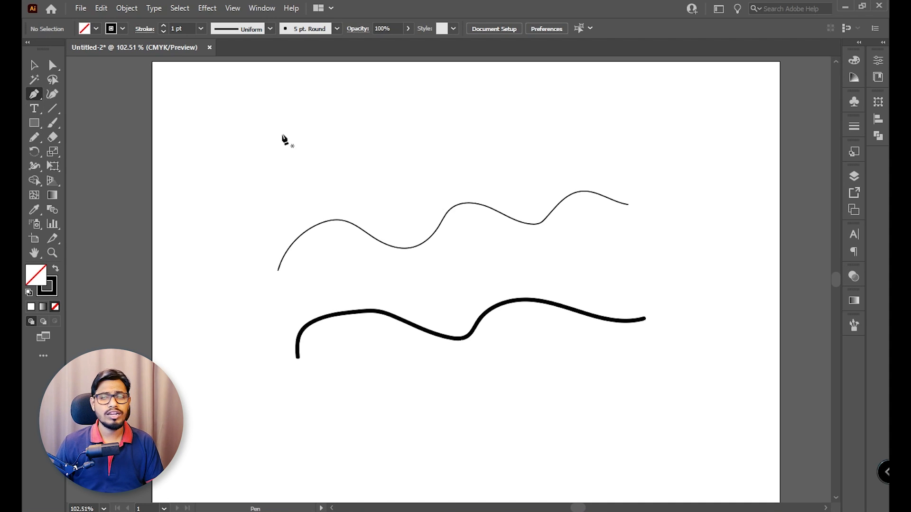
pyautogui.click(256, 217)
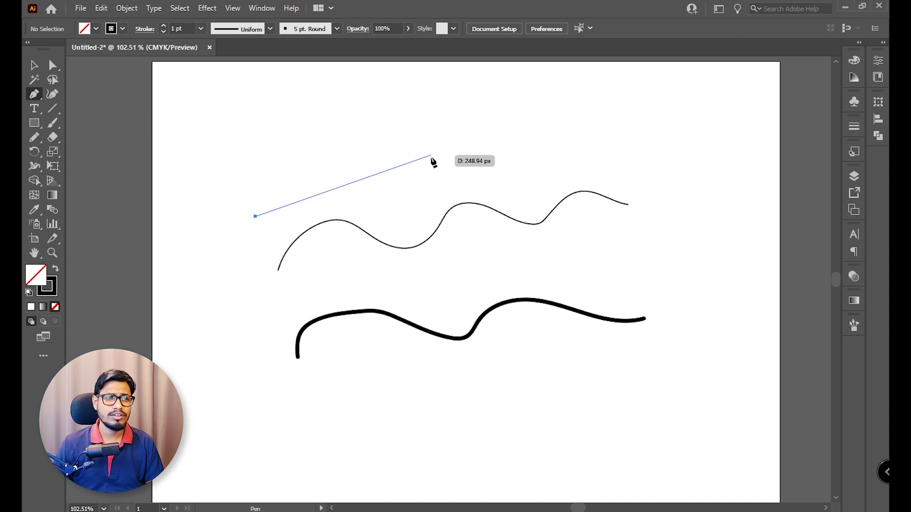
pyautogui.moveTo(420, 151); pyautogui.dragTo(531, 163)
pyautogui.click(659, 88)
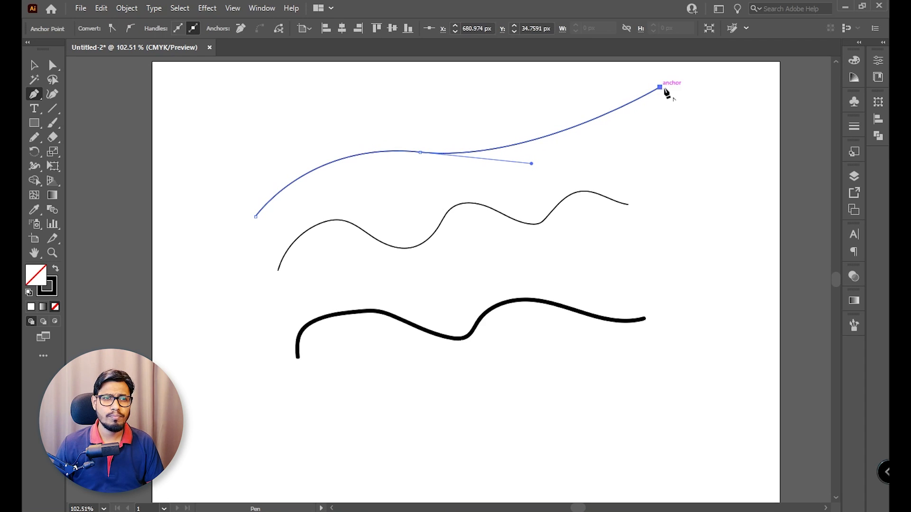
pyautogui.click(33, 65)
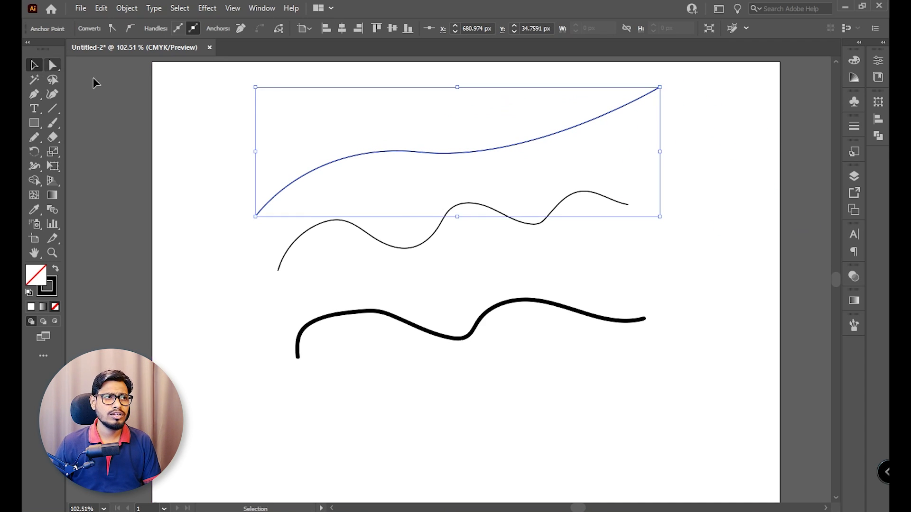
pyautogui.click(260, 95)
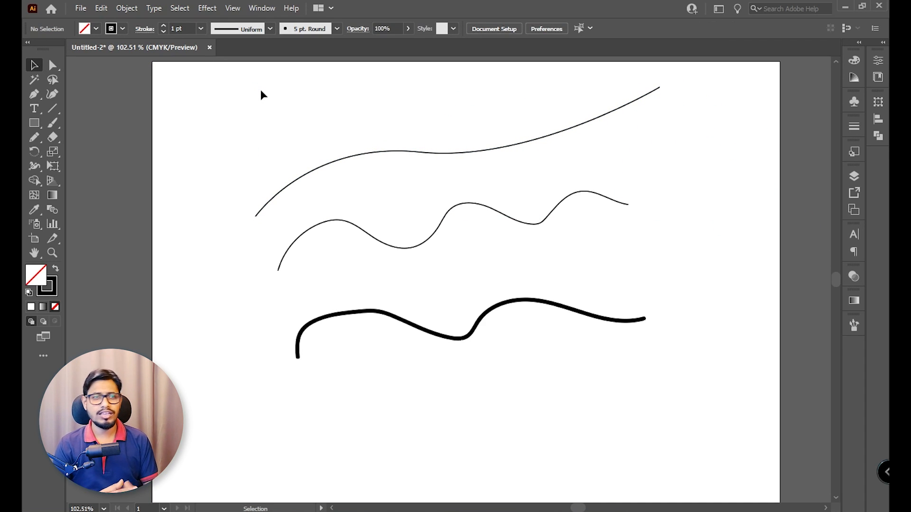
# Delete all three lines from the artboard
pyautogui.moveTo(223, 118); pyautogui.dragTo(703, 416)
pyautogui.press('Delete')
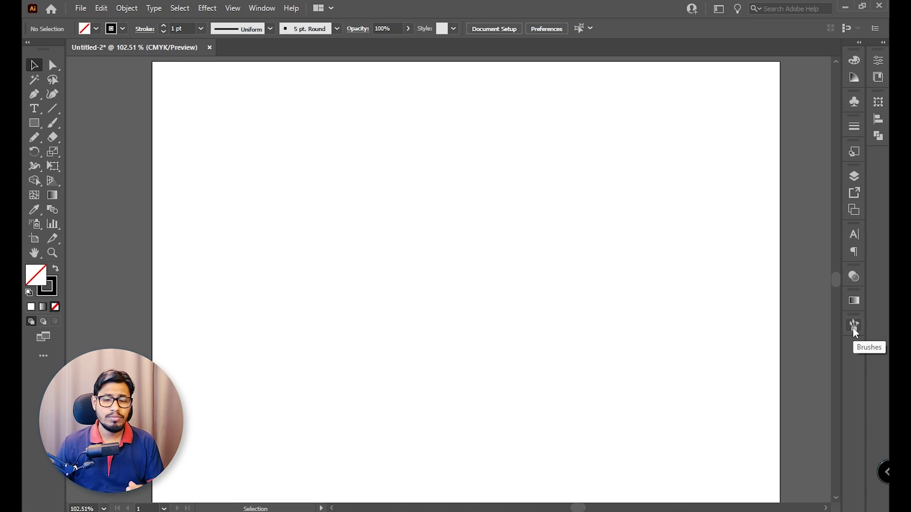
# Show the Brushes panel and place it as a floating panel over the artboard
pyautogui.click(268, 8)
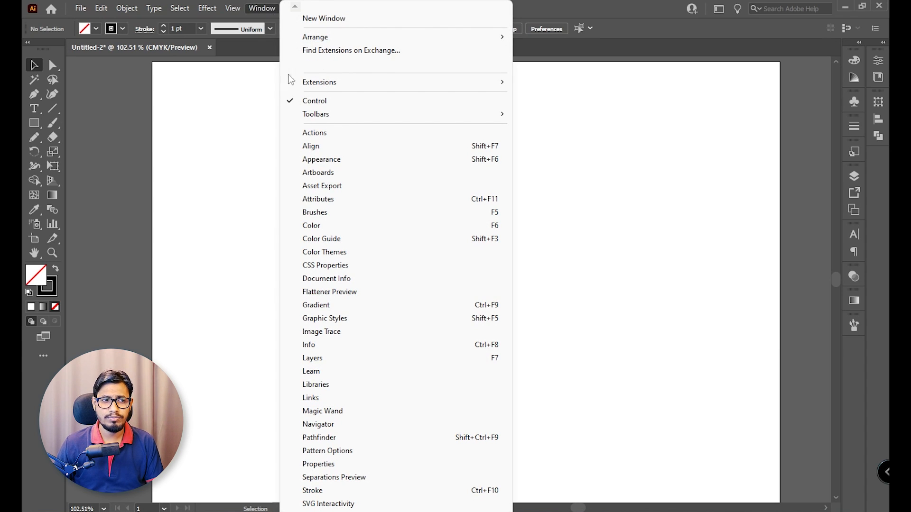
pyautogui.click(363, 216)
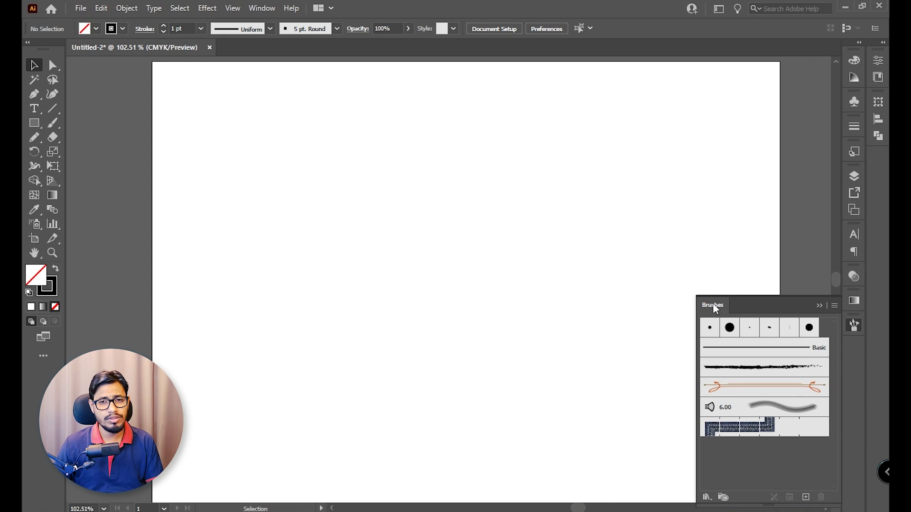
pyautogui.moveTo(716, 309); pyautogui.dragTo(699, 145)
pyautogui.moveTo(766, 136); pyautogui.dragTo(767, 117)
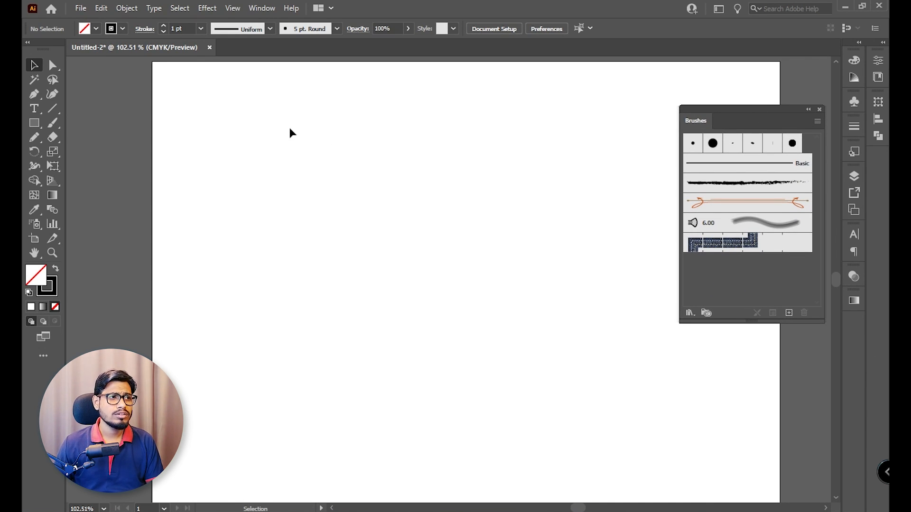
# Paint a wavy horizontal stroke across the artboard with the Paintbrush tool and the Charcoal - Feather brush
pyautogui.moveTo(51, 128); pyautogui.dragTo(129, 124)
pyautogui.click(756, 183)
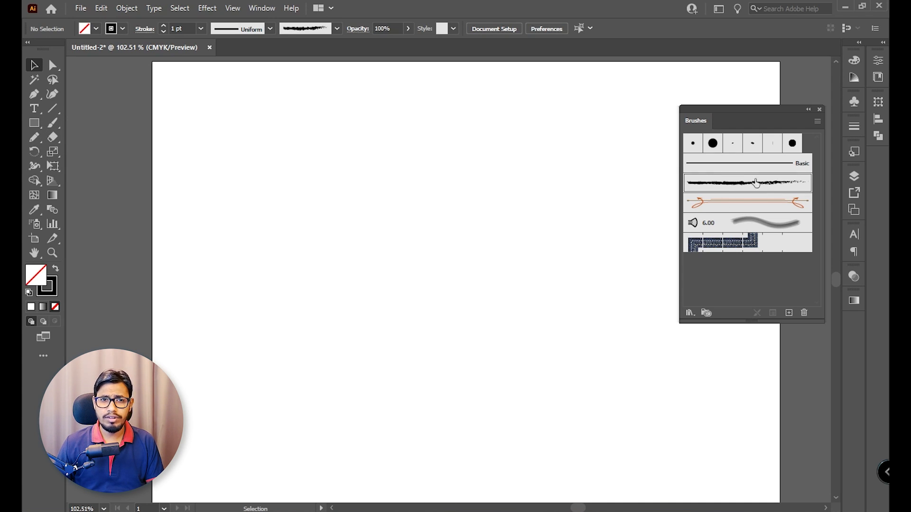
pyautogui.moveTo(51, 125); pyautogui.dragTo(110, 124)
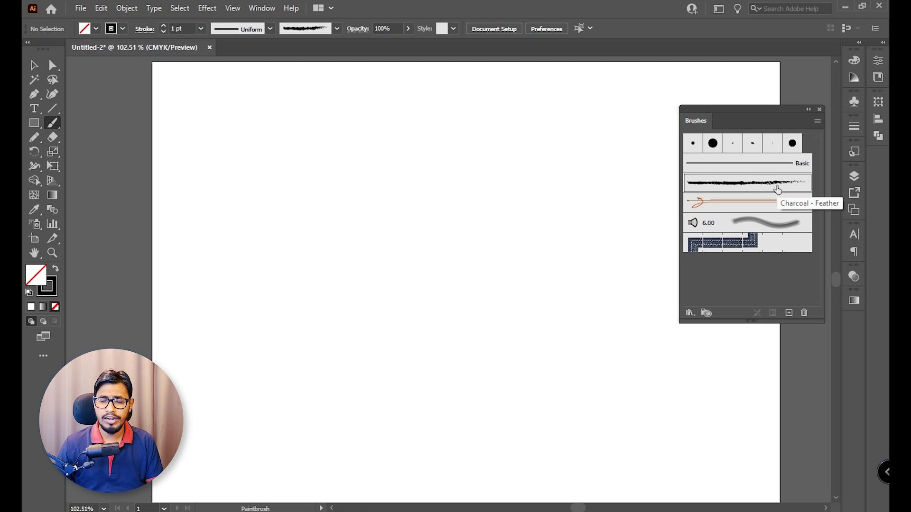
pyautogui.moveTo(271, 321)
pyautogui.mouseDown()
pyautogui.moveTo(330, 280)
pyautogui.moveTo(418, 308)
pyautogui.moveTo(534, 302)
pyautogui.moveTo(584, 311)
pyautogui.mouseUp()
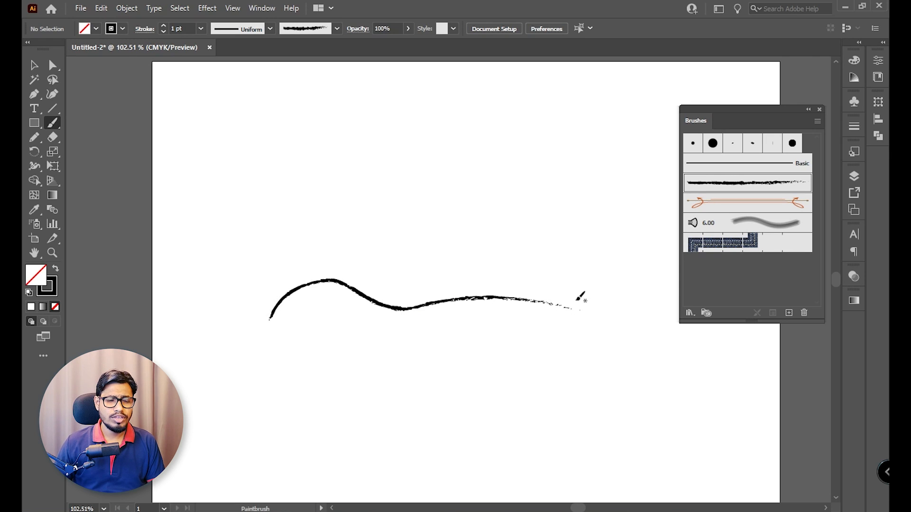
pyautogui.hotkey('ctrl', '+')
pyautogui.hotkey('ctrl', '+')
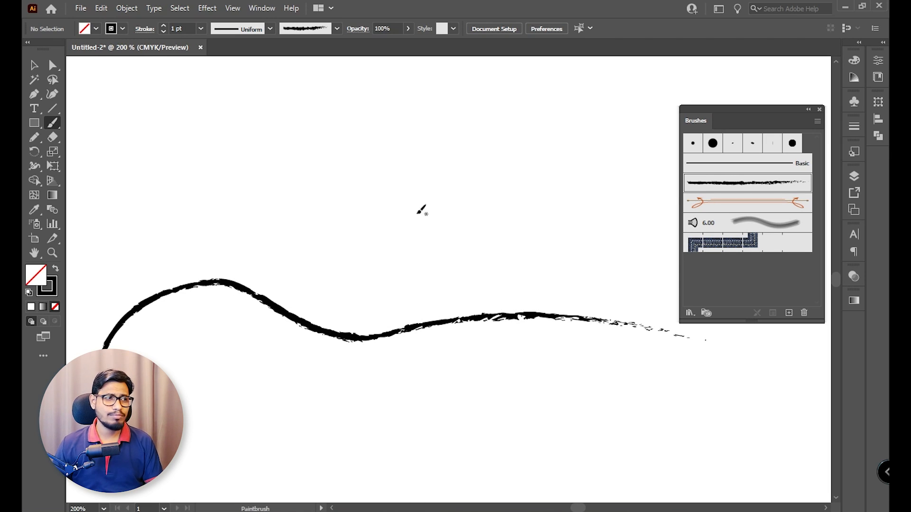
# Draw a curved line above the charcoal stroke with the Pencil tool and apply the Charcoal - Feather brush to it
pyautogui.moveTo(37, 138)
pyautogui.mouseDown()
pyautogui.moveTo(59, 137)
pyautogui.moveTo(77, 152)
pyautogui.mouseUp()
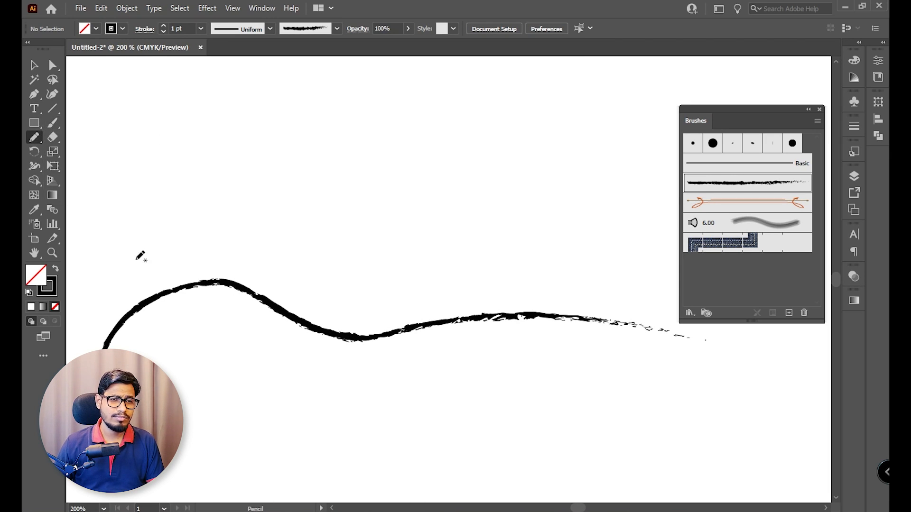
pyautogui.moveTo(139, 239)
pyautogui.mouseDown()
pyautogui.moveTo(312, 190)
pyautogui.moveTo(453, 204)
pyautogui.moveTo(556, 191)
pyautogui.mouseUp()
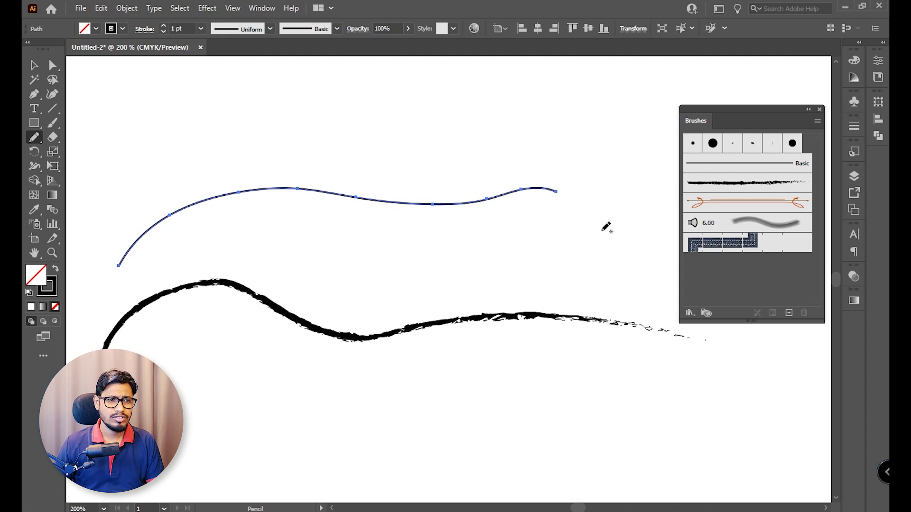
pyautogui.click(33, 64)
pyautogui.click(729, 187)
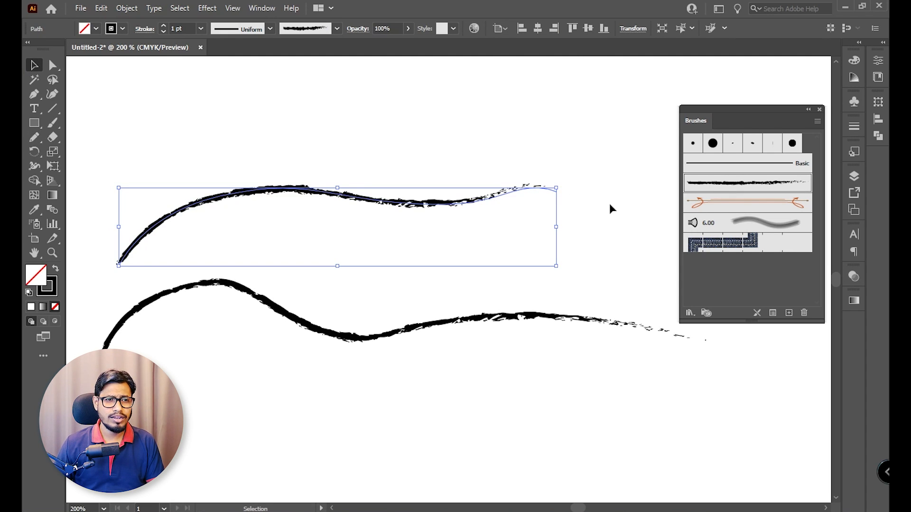
pyautogui.click(588, 236)
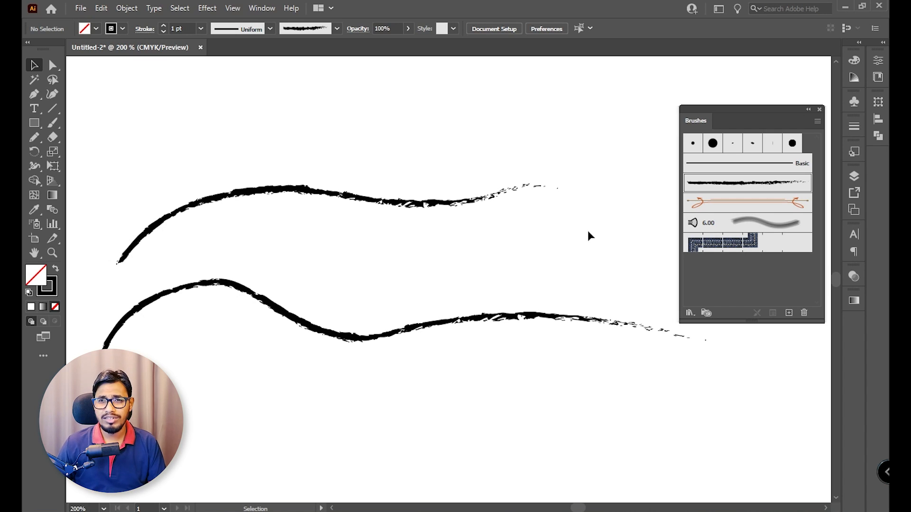
# Delete both charcoal strokes from the artboard
pyautogui.moveTo(613, 143); pyautogui.dragTo(297, 257)
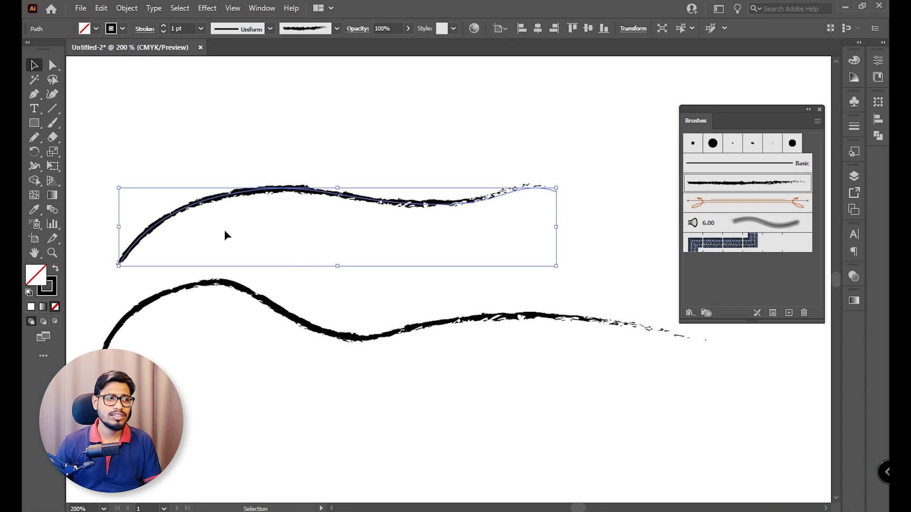
pyautogui.press('Delete')
pyautogui.moveTo(349, 157); pyautogui.dragTo(612, 434)
pyautogui.press('Delete')
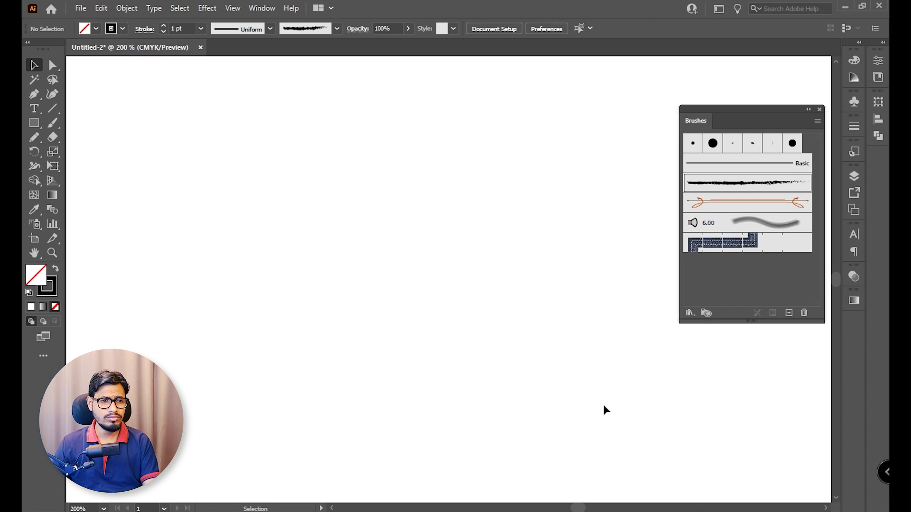
# Paint three wavy strokes with the 5 pt. Round, 15 pt. Round and 3 pt. Oval brushes, one below the other, and delete them all
pyautogui.hotkey('ctrl', '=')
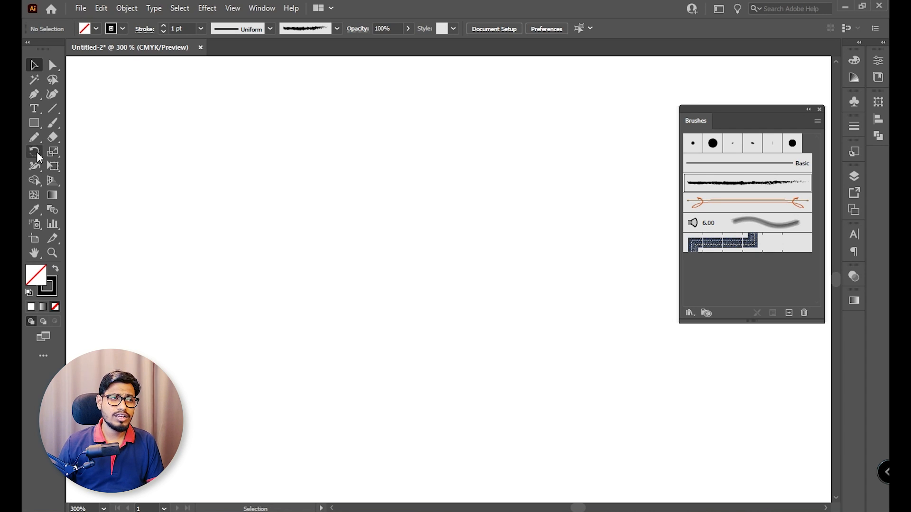
pyautogui.moveTo(52, 122); pyautogui.dragTo(73, 122)
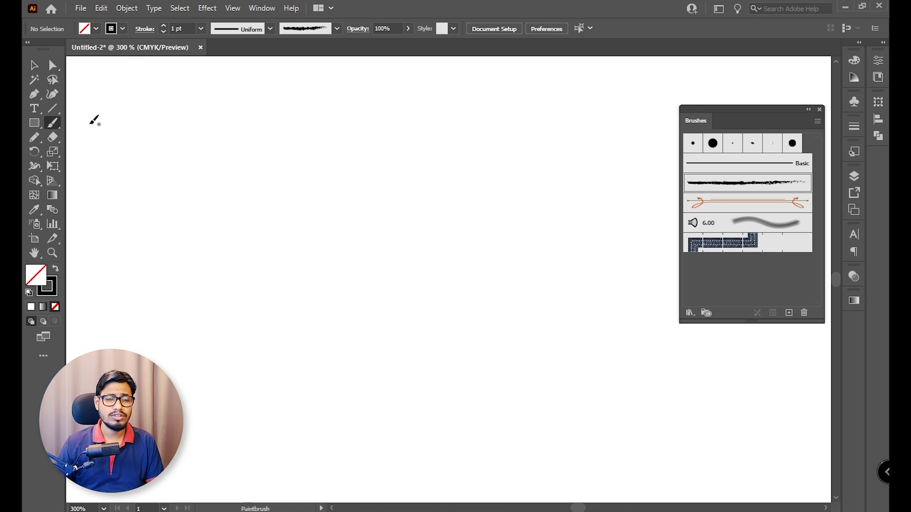
pyautogui.click(697, 148)
pyautogui.moveTo(237, 229)
pyautogui.mouseDown()
pyautogui.moveTo(417, 173)
pyautogui.moveTo(484, 194)
pyautogui.mouseUp()
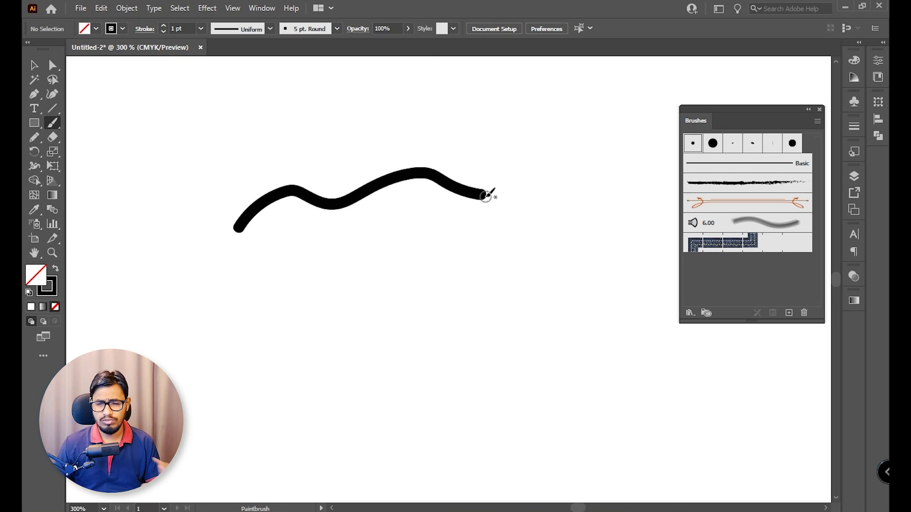
pyautogui.click(714, 149)
pyautogui.moveTo(256, 296)
pyautogui.mouseDown()
pyautogui.moveTo(278, 279)
pyautogui.moveTo(442, 251)
pyautogui.moveTo(567, 265)
pyautogui.mouseUp()
pyautogui.click(733, 143)
pyautogui.moveTo(262, 434)
pyautogui.mouseDown()
pyautogui.moveTo(330, 382)
pyautogui.moveTo(539, 361)
pyautogui.moveTo(618, 321)
pyautogui.mouseUp()
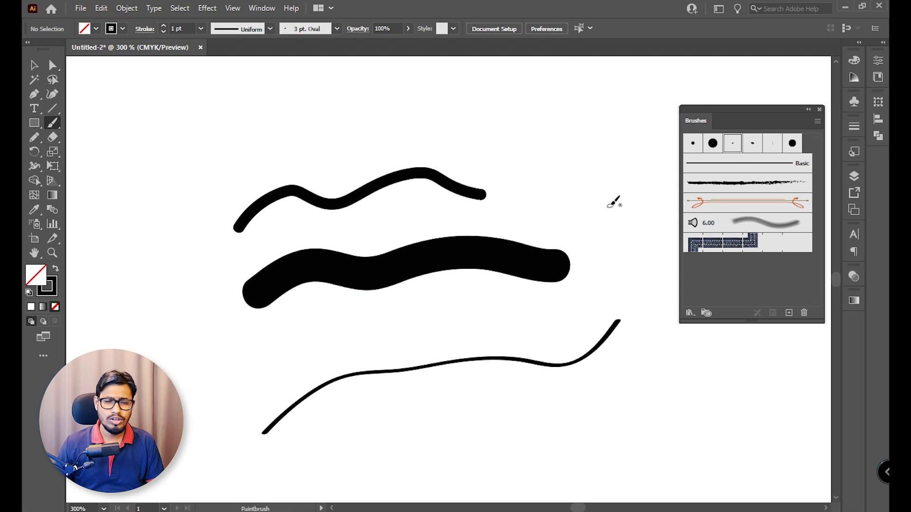
pyautogui.hotkey('ctrl', 'a')
pyautogui.press('Delete')
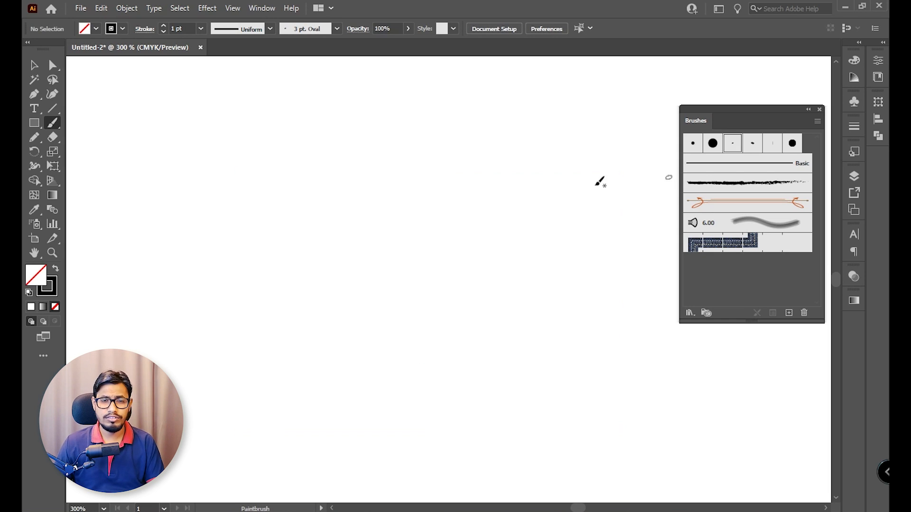
# Paint four S-shaped strokes side by side with the 3 pt. Oval, 15 pt. Round, 5 pt. Round and 5 pt. Flat brushes
pyautogui.moveTo(472, 123)
pyautogui.mouseDown()
pyautogui.moveTo(419, 192)
pyautogui.moveTo(445, 288)
pyautogui.moveTo(436, 388)
pyautogui.moveTo(386, 412)
pyautogui.moveTo(336, 405)
pyautogui.mouseUp()
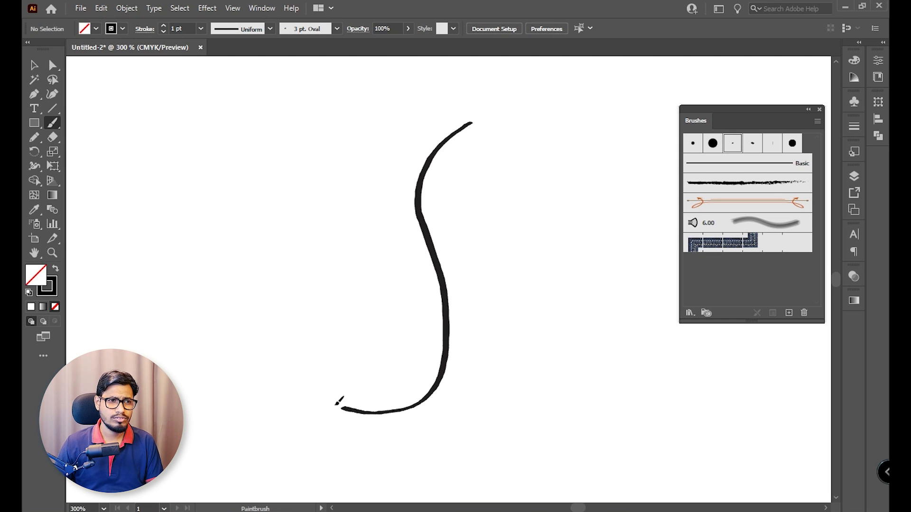
pyautogui.click(713, 143)
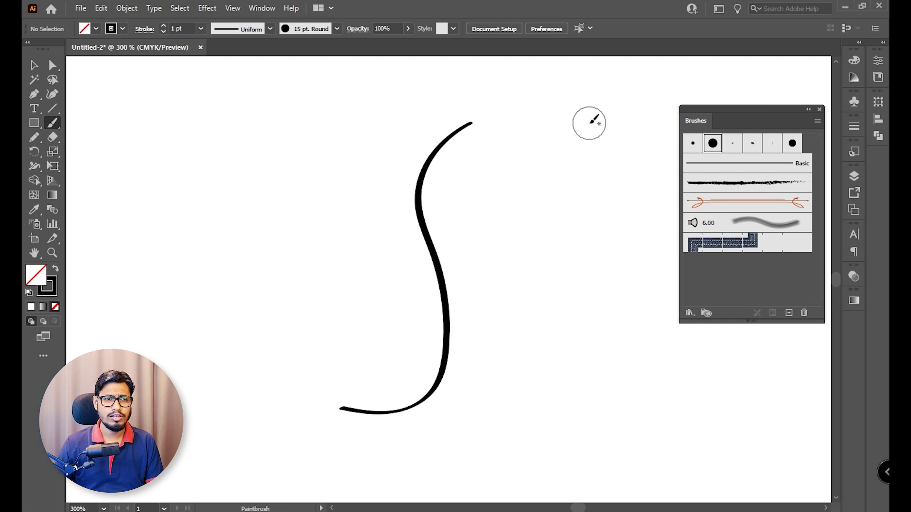
pyautogui.moveTo(588, 123)
pyautogui.mouseDown()
pyautogui.moveTo(579, 273)
pyautogui.moveTo(543, 408)
pyautogui.mouseUp()
pyautogui.click(693, 143)
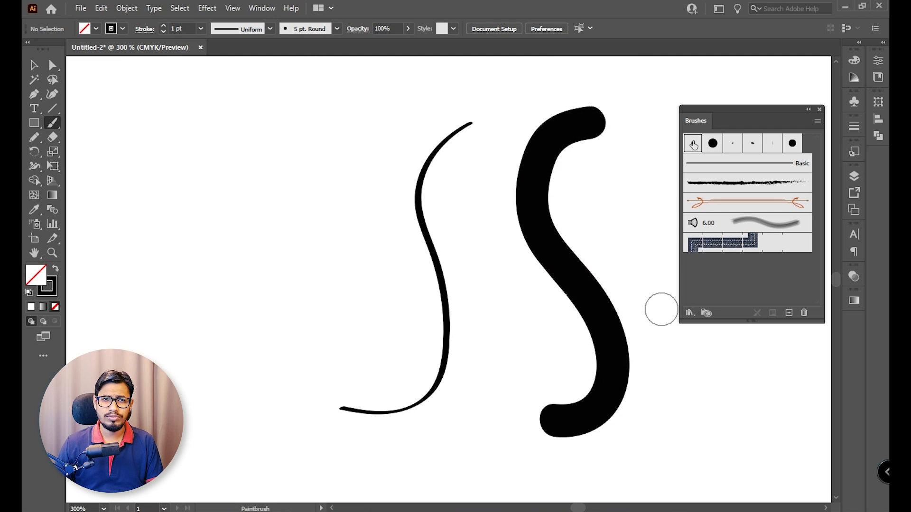
pyautogui.moveTo(355, 117)
pyautogui.mouseDown()
pyautogui.moveTo(302, 154)
pyautogui.moveTo(348, 278)
pyautogui.moveTo(268, 406)
pyautogui.moveTo(232, 408)
pyautogui.mouseUp()
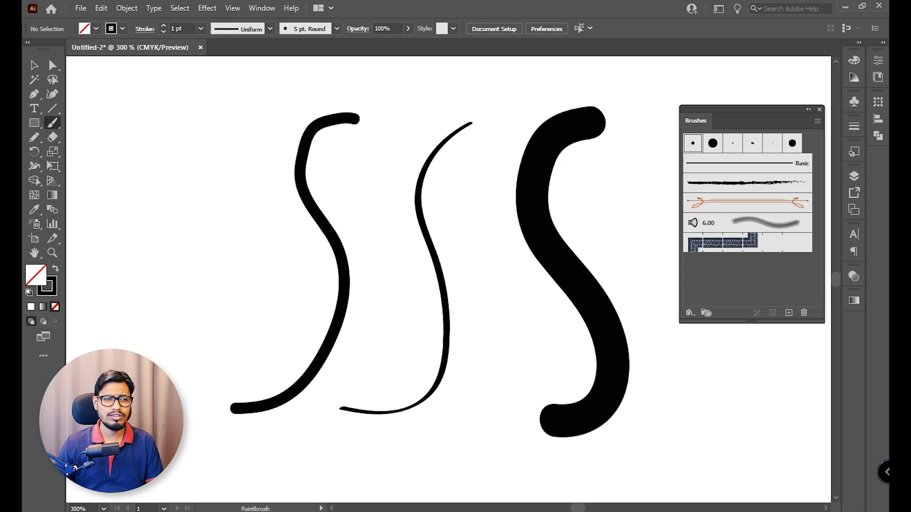
pyautogui.click(772, 143)
pyautogui.moveTo(233, 122)
pyautogui.mouseDown()
pyautogui.moveTo(187, 261)
pyautogui.moveTo(182, 407)
pyautogui.mouseUp()
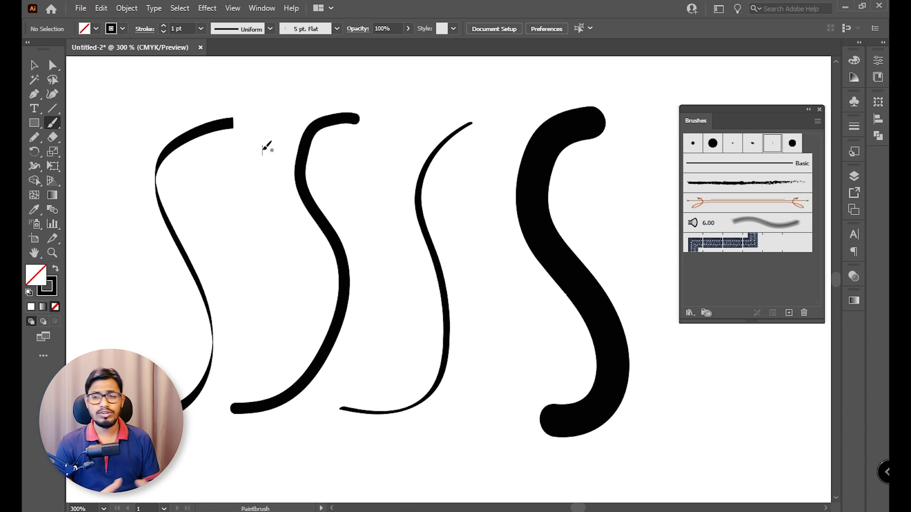
# Delete the four S-shaped strokes
pyautogui.click(34, 66)
pyautogui.moveTo(136, 115); pyautogui.dragTo(638, 418)
pyautogui.press('Delete')
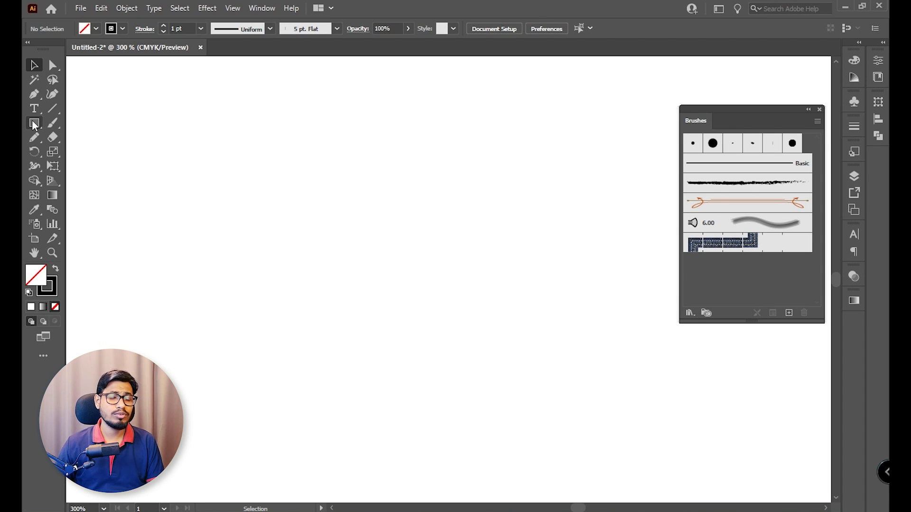
# Paint a wavy horizontal stroke with the 5 pt. Flat brush and change its brush to Charcoal - Feather
pyautogui.click(53, 123)
pyautogui.moveTo(181, 244)
pyautogui.mouseDown()
pyautogui.moveTo(316, 218)
pyautogui.moveTo(447, 205)
pyautogui.moveTo(573, 205)
pyautogui.moveTo(590, 215)
pyautogui.mouseUp()
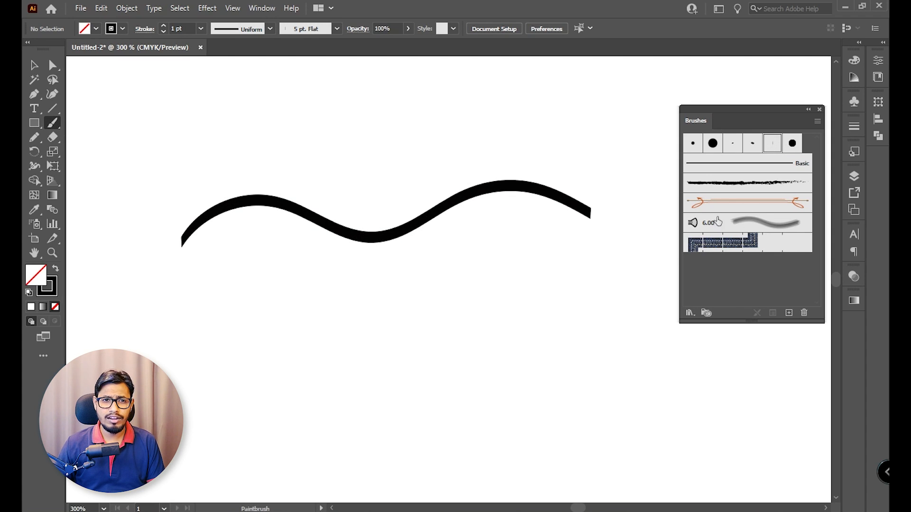
pyautogui.press('v')
pyautogui.moveTo(285, 138); pyautogui.dragTo(474, 298)
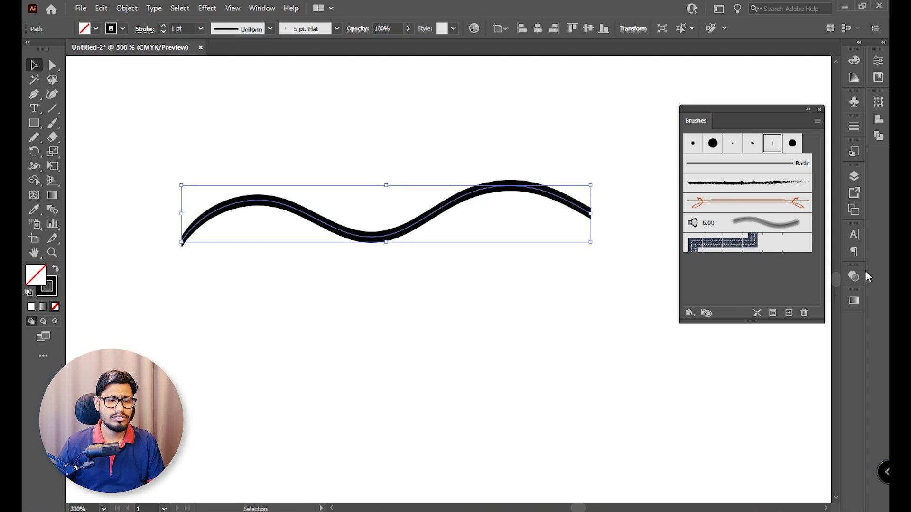
pyautogui.click(764, 184)
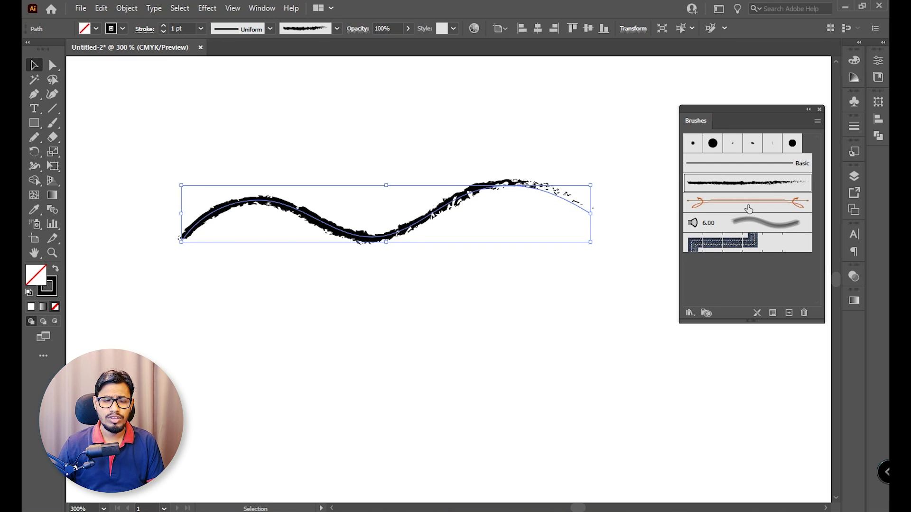
# Change the wavy stroke's brush to the orange curled-arrow art brush, the 6.00 bristle brush and finally Denim Seam
pyautogui.click(748, 208)
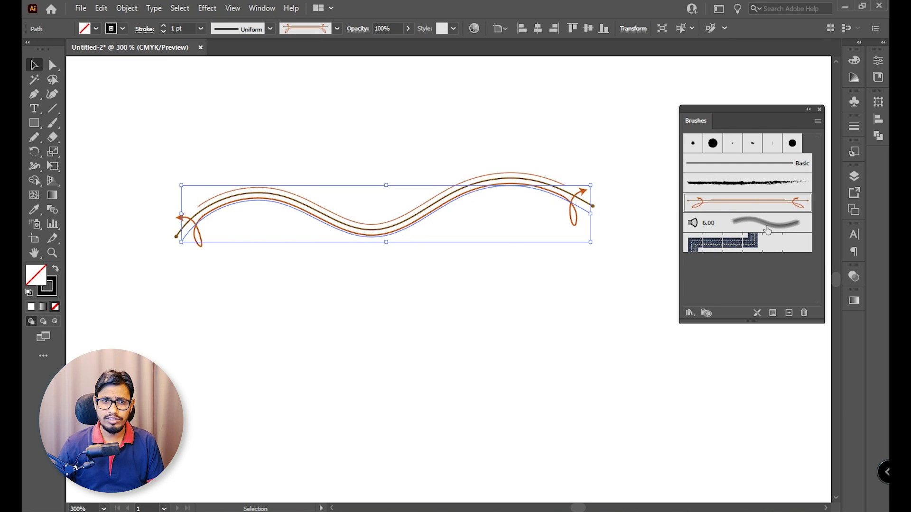
pyautogui.click(767, 231)
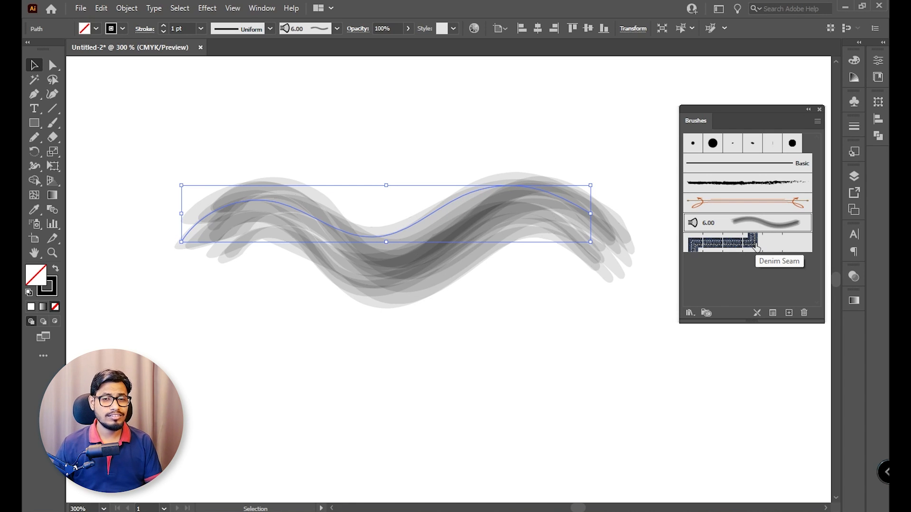
pyautogui.click(755, 248)
pyautogui.click(516, 342)
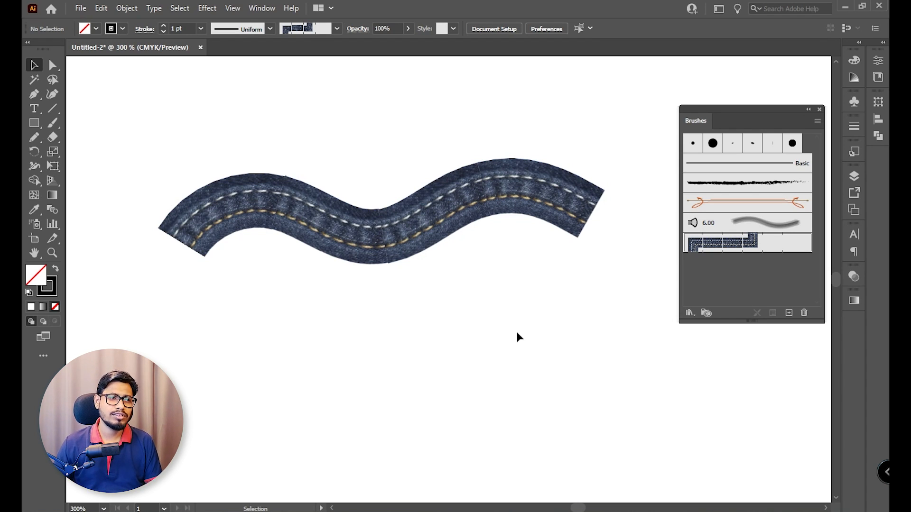
# Delete the wavy Denim Seam stroke from the artboard
pyautogui.press('z')
pyautogui.moveTo(429, 195); pyautogui.dragTo(403, 195)
pyautogui.press('v')
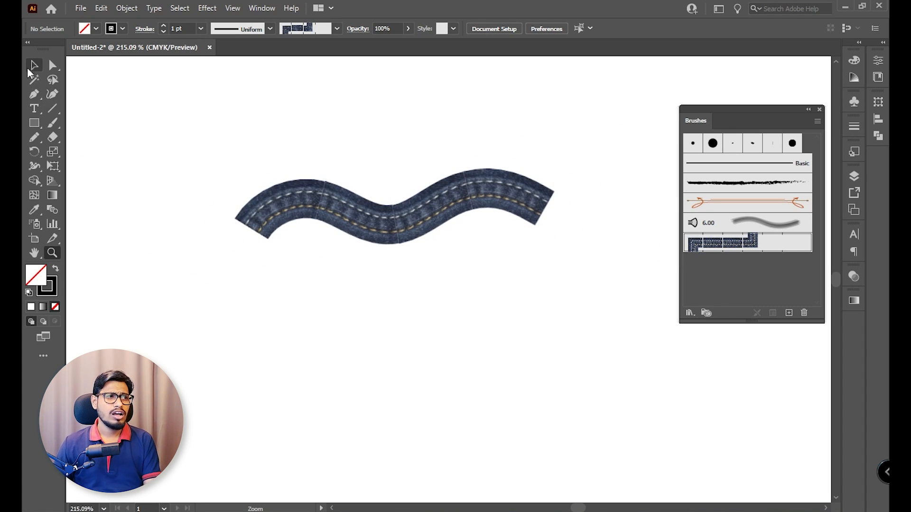
pyautogui.moveTo(271, 132); pyautogui.dragTo(585, 287)
pyautogui.press('Delete')
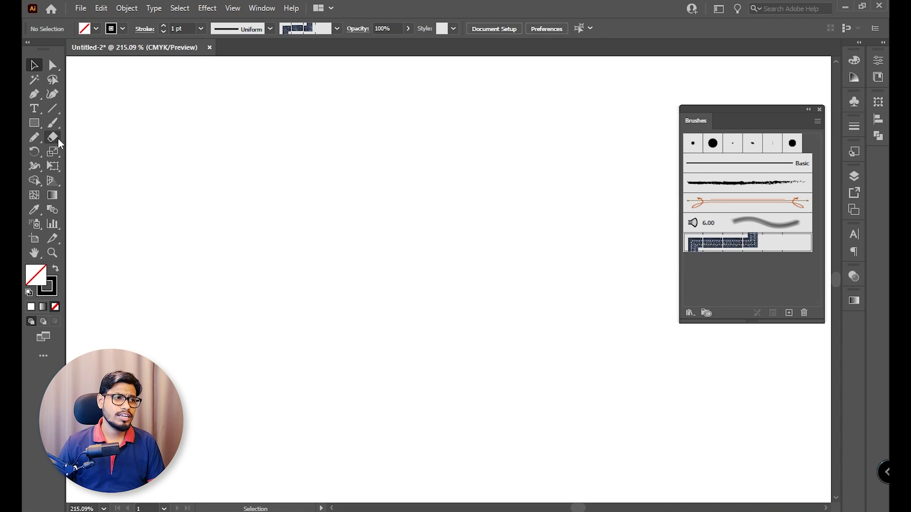
# Paint a straight vertical stroke with the Denim Seam brush and delete it
pyautogui.click(52, 123)
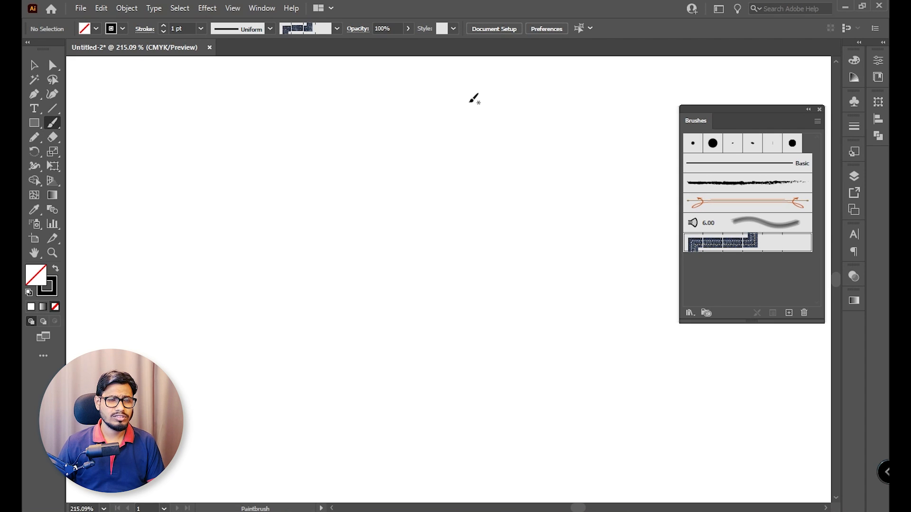
pyautogui.moveTo(467, 397); pyautogui.dragTo(465, 409)
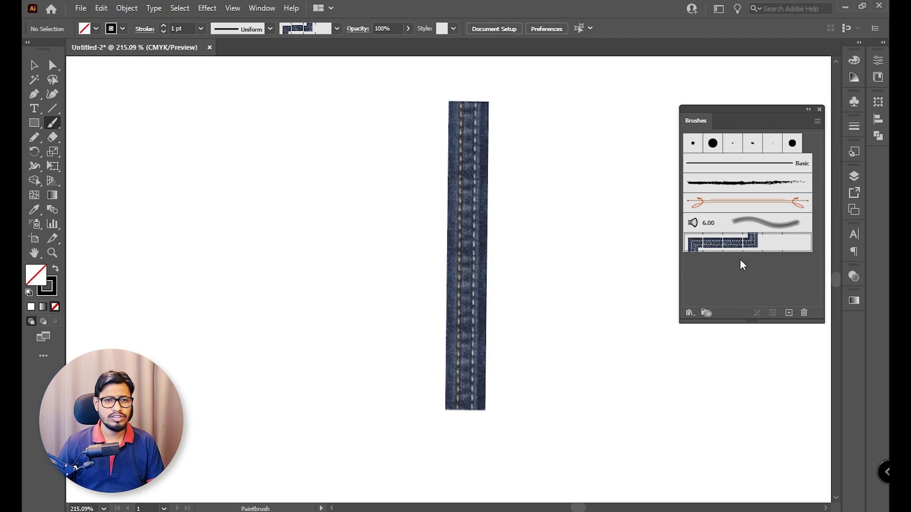
pyautogui.click(53, 253)
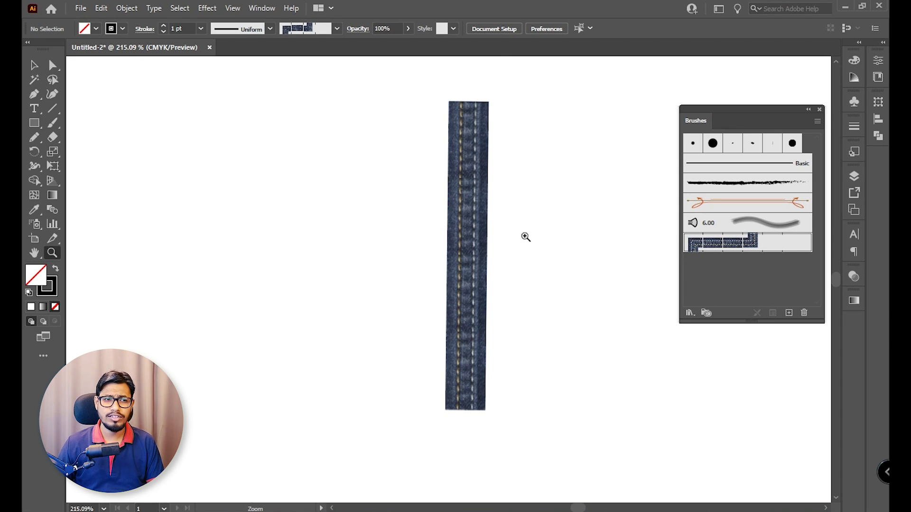
pyautogui.moveTo(524, 237)
pyautogui.mouseDown()
pyautogui.moveTo(640, 362)
pyautogui.moveTo(435, 244)
pyautogui.mouseUp()
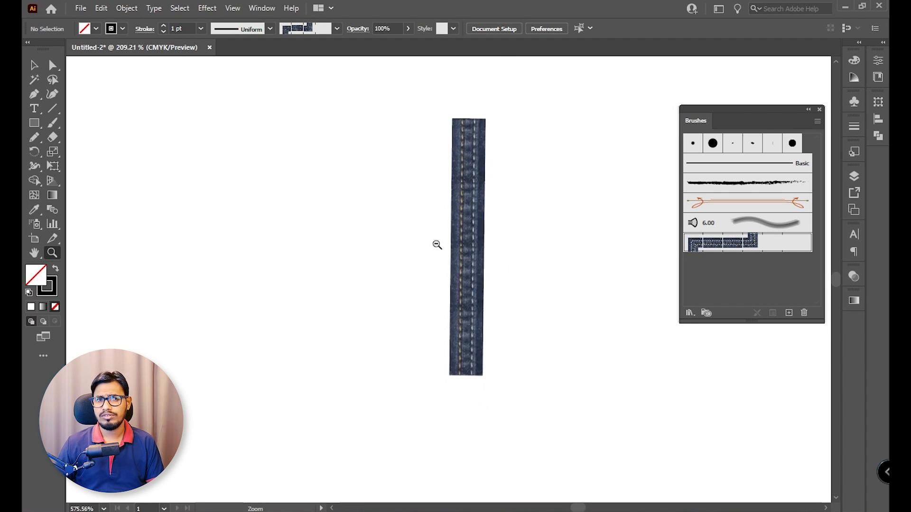
pyautogui.press('v')
pyautogui.moveTo(258, 128)
pyautogui.mouseDown()
pyautogui.moveTo(545, 388)
pyautogui.moveTo(540, 369)
pyautogui.mouseUp()
pyautogui.press('Delete')
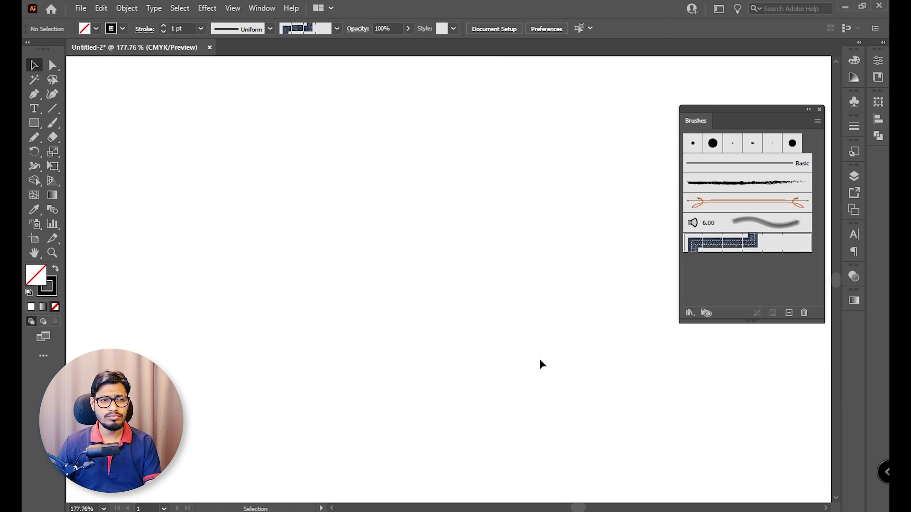
# Draw a small circle at the artboard's centre with the Ellipse tool and swap its fill and stroke for a solid black fill
pyautogui.press('z')
pyautogui.moveTo(443, 129); pyautogui.dragTo(475, 208)
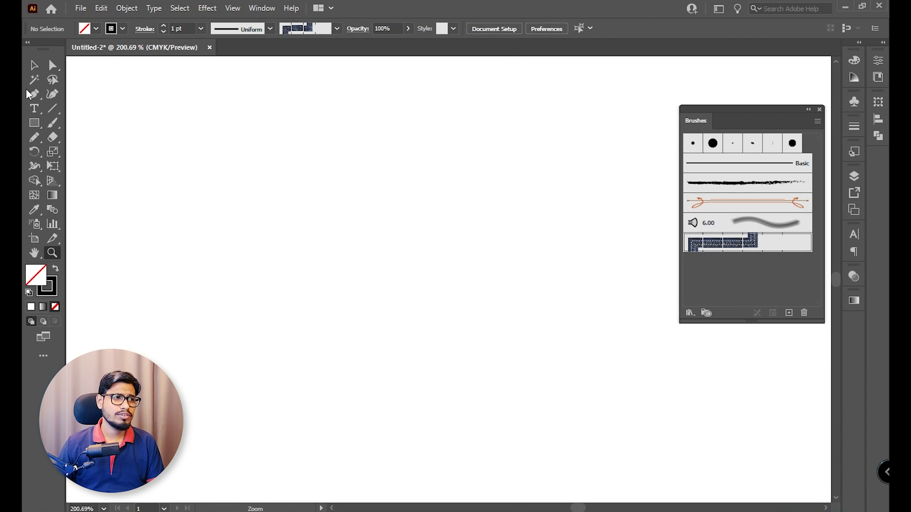
pyautogui.click(34, 67)
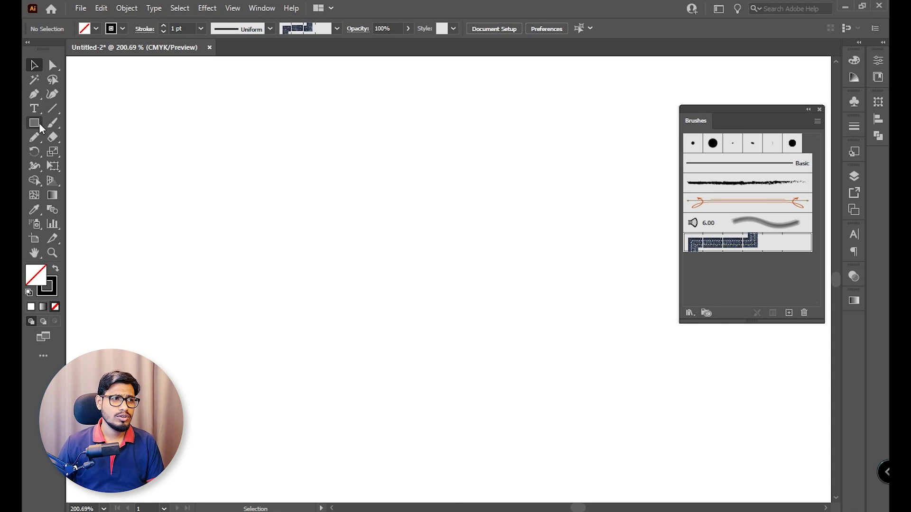
pyautogui.moveTo(39, 123); pyautogui.dragTo(105, 150)
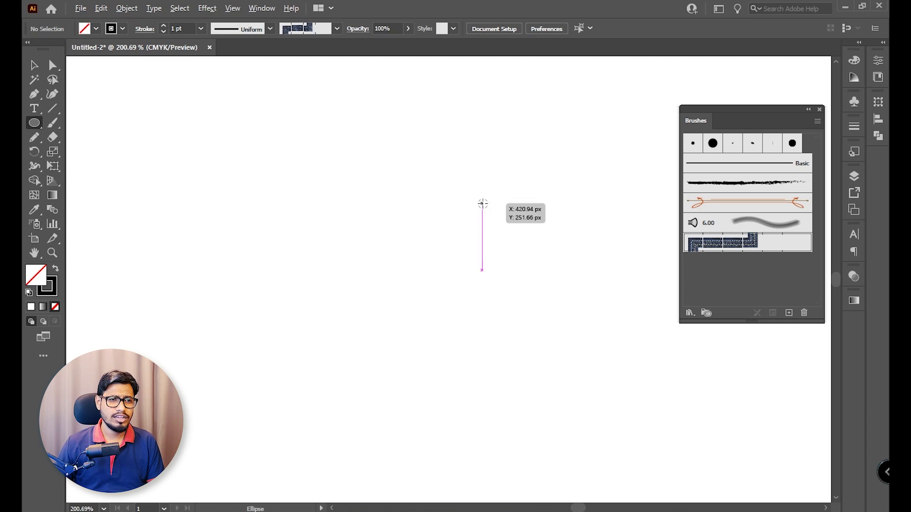
pyautogui.moveTo(482, 203); pyautogui.dragTo(494, 216)
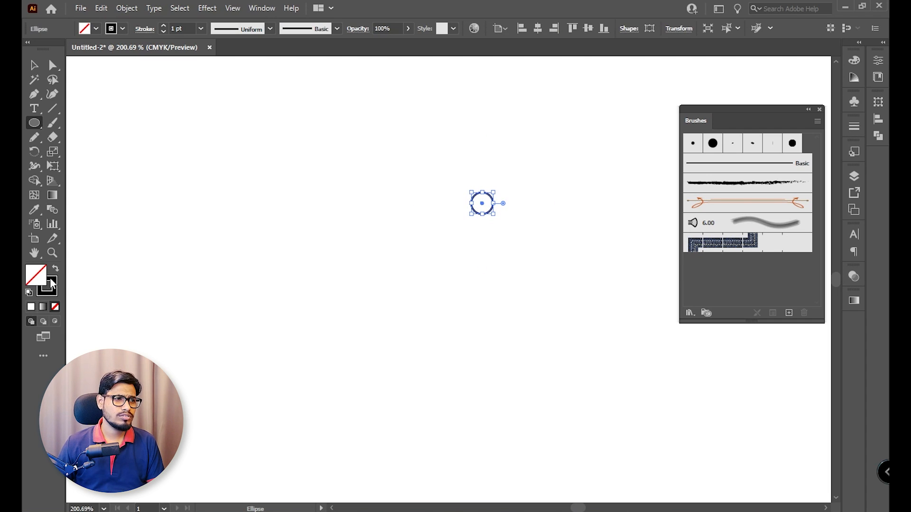
pyautogui.hotkey('shift', 'x')
pyautogui.press('v')
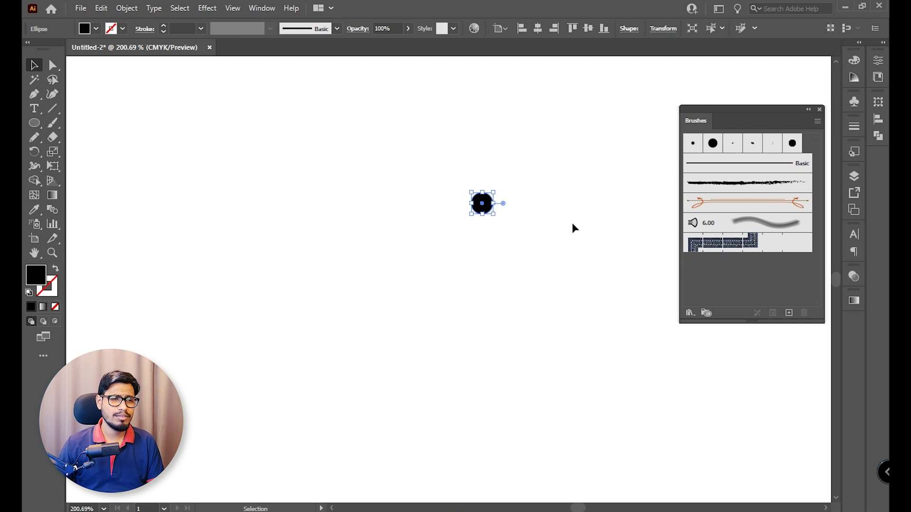
# Scale the black circle about its centre, first slightly smaller and then slightly larger, leaving it selected
pyautogui.moveTo(497, 214); pyautogui.dragTo(493, 213)
pyautogui.moveTo(526, 186); pyautogui.dragTo(480, 218)
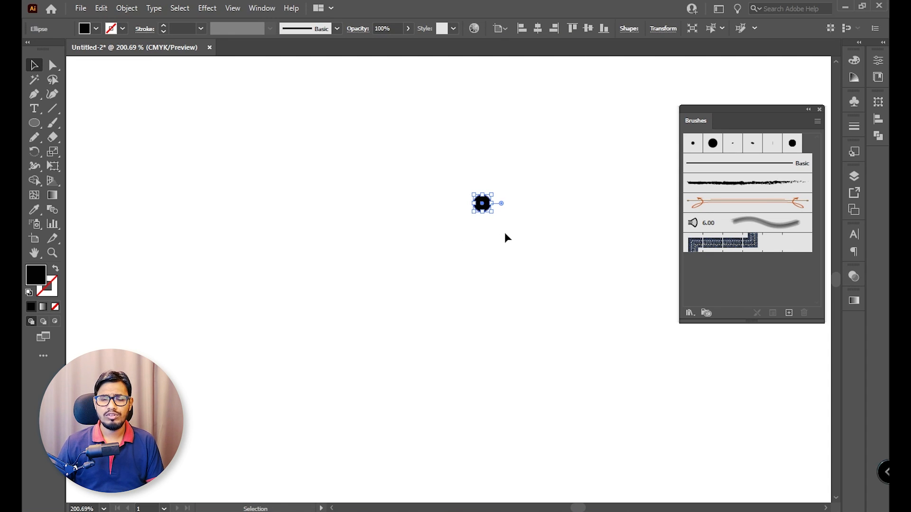
pyautogui.click(505, 232)
pyautogui.hotkey('ctrl', '0')
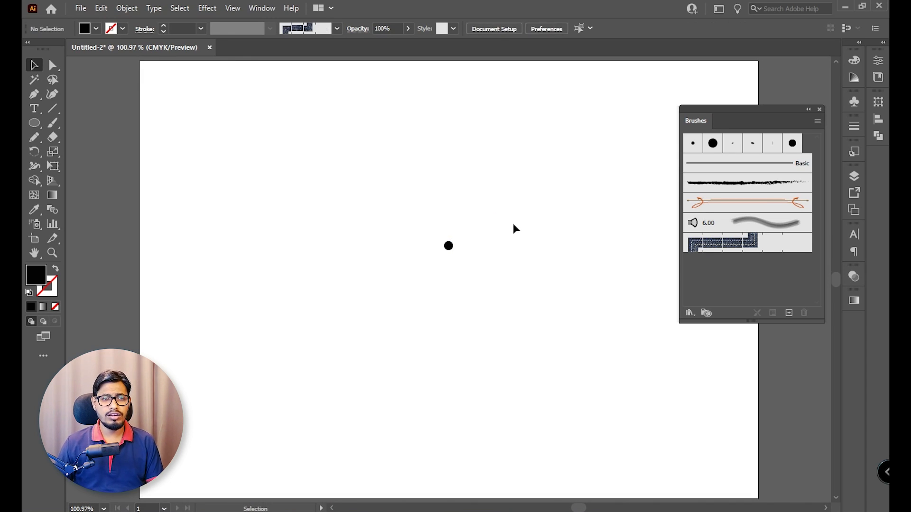
pyautogui.moveTo(498, 215); pyautogui.dragTo(409, 274)
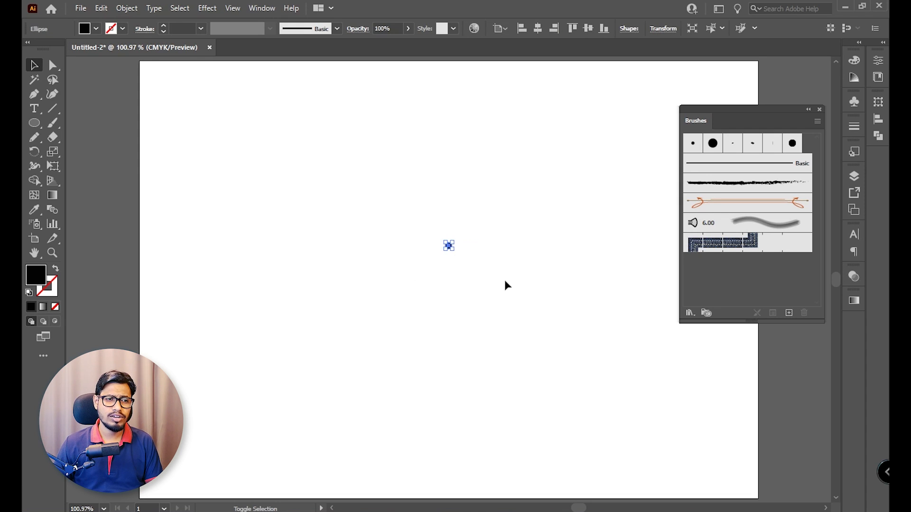
pyautogui.click(493, 270)
pyautogui.moveTo(453, 250); pyautogui.dragTo(455, 252)
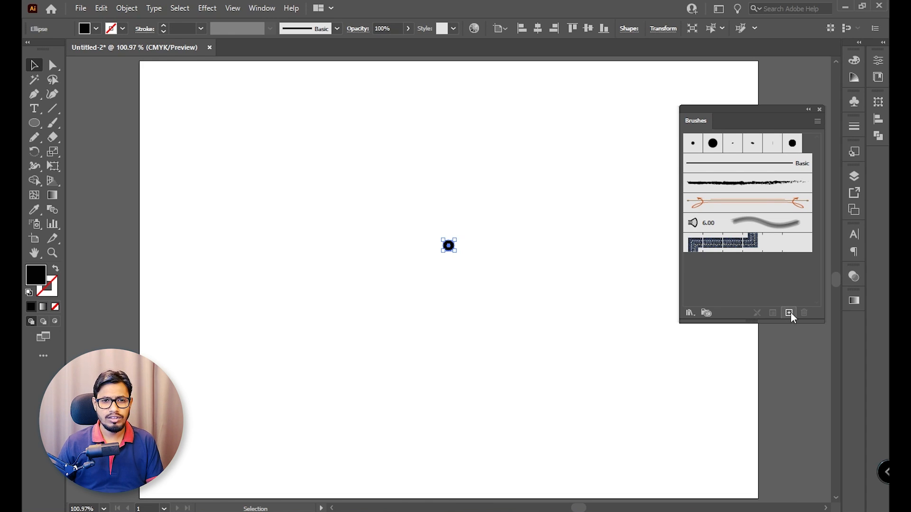
# Start a new Calligraphic Brush, keep the name Calligraphic Brush 1 and place its options dialog clear of the circle
pyautogui.click(789, 314)
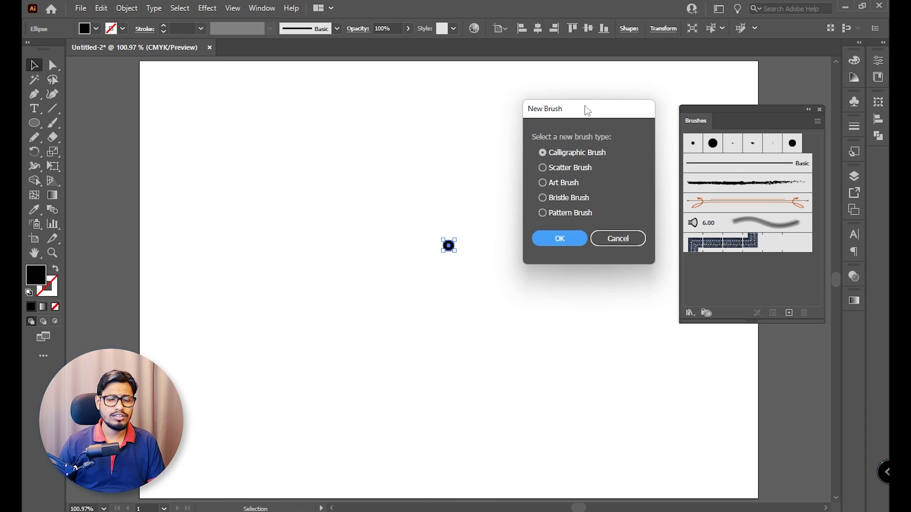
pyautogui.moveTo(584, 110); pyautogui.dragTo(612, 144)
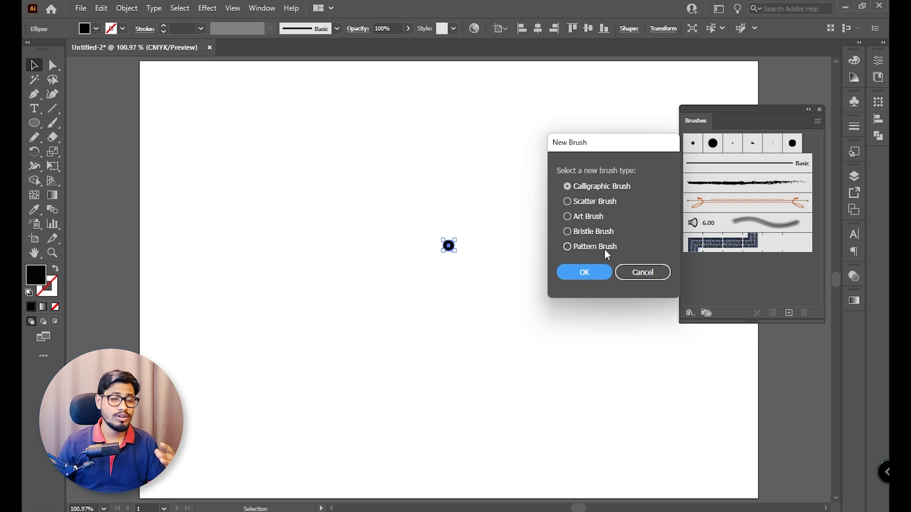
pyautogui.click(592, 272)
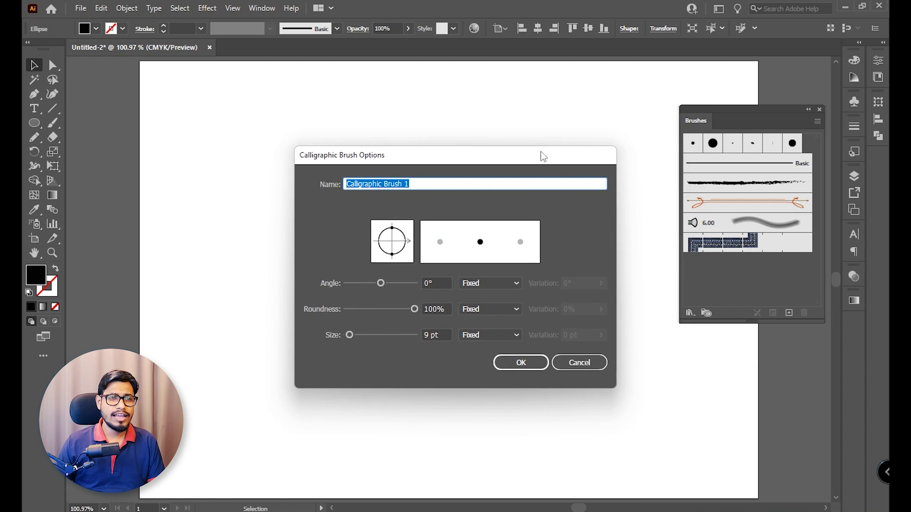
pyautogui.moveTo(539, 153); pyautogui.dragTo(649, 121)
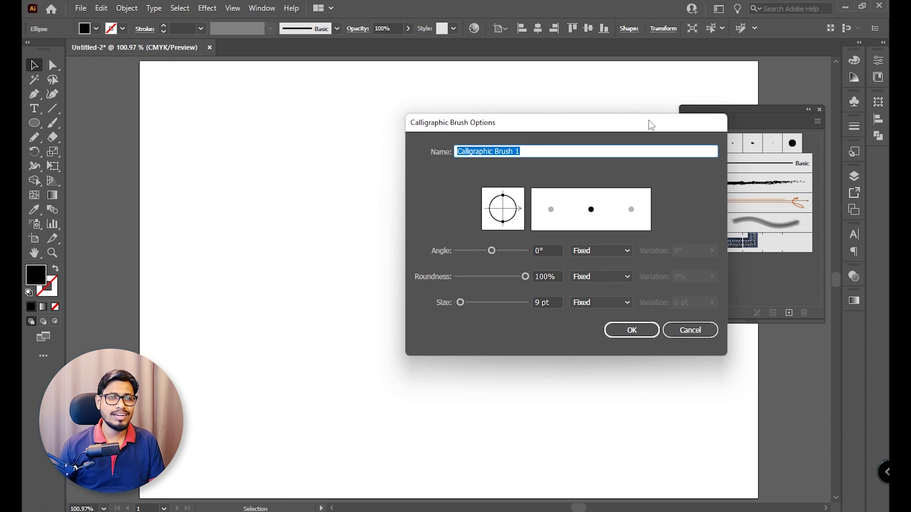
pyautogui.click(526, 152)
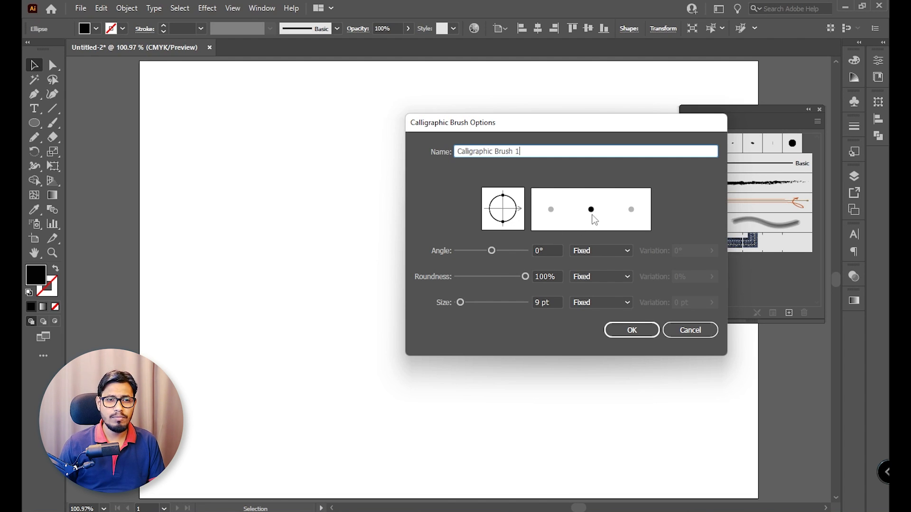
pyautogui.moveTo(596, 127); pyautogui.dragTo(680, 143)
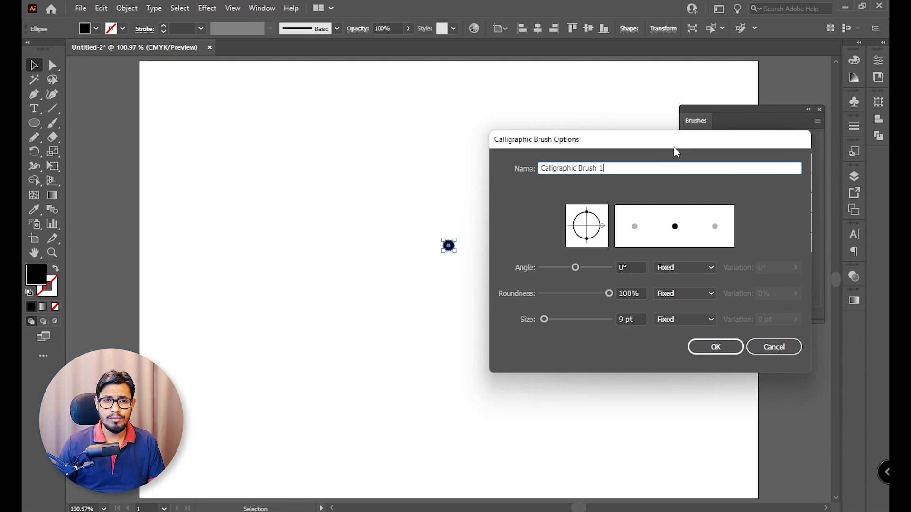
pyautogui.moveTo(675, 146); pyautogui.dragTo(642, 140)
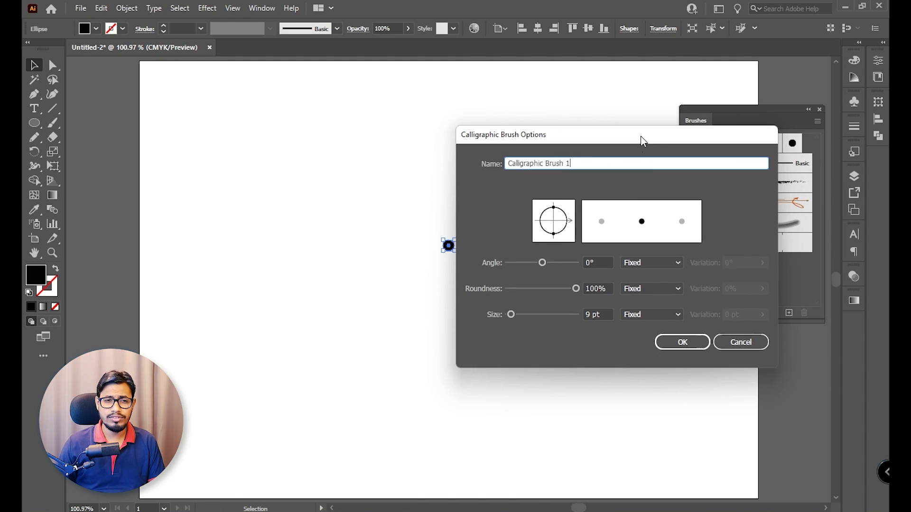
# Flatten and rotate the brush tip in the shape preview to 46% roundness and an angle of -51°
pyautogui.click(557, 213)
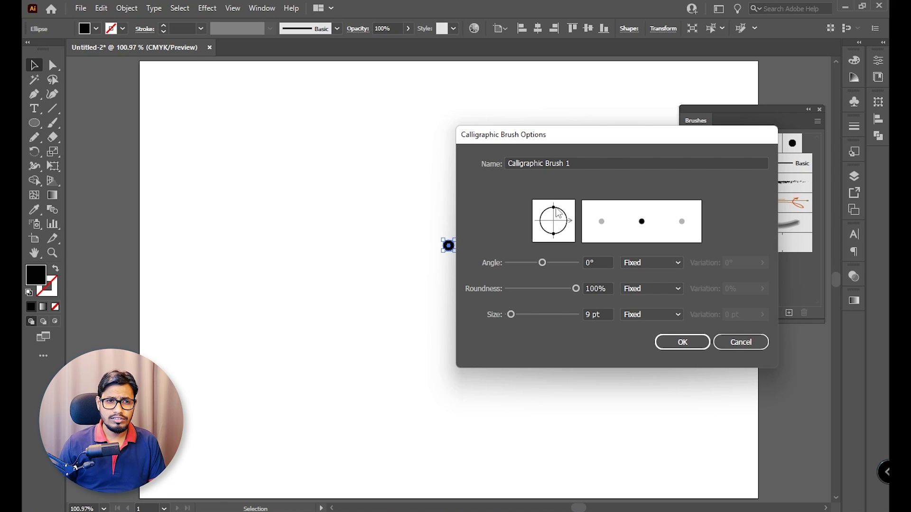
pyautogui.moveTo(557, 214)
pyautogui.mouseDown()
pyautogui.moveTo(560, 220)
pyautogui.moveTo(555, 208)
pyautogui.mouseUp()
pyautogui.click(570, 220)
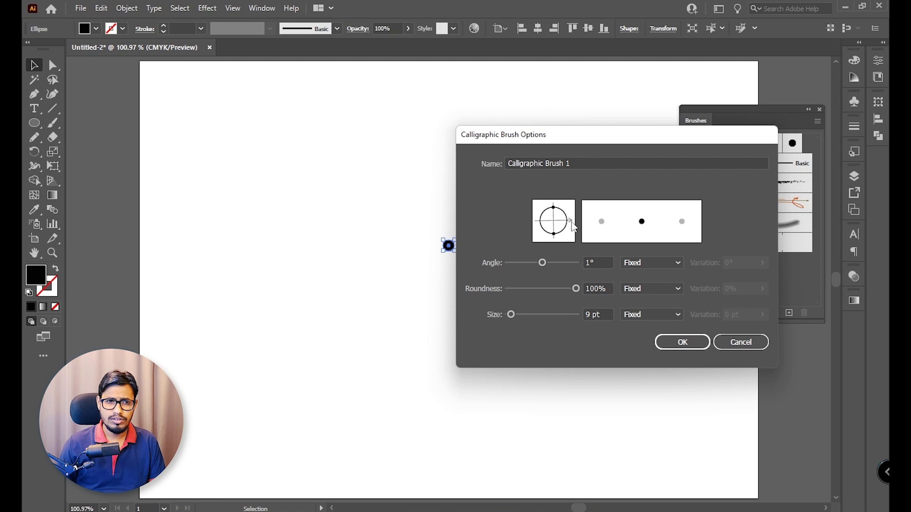
pyautogui.moveTo(570, 221)
pyautogui.mouseDown()
pyautogui.moveTo(566, 209)
pyautogui.moveTo(572, 224)
pyautogui.moveTo(557, 214)
pyautogui.moveTo(562, 226)
pyautogui.mouseUp()
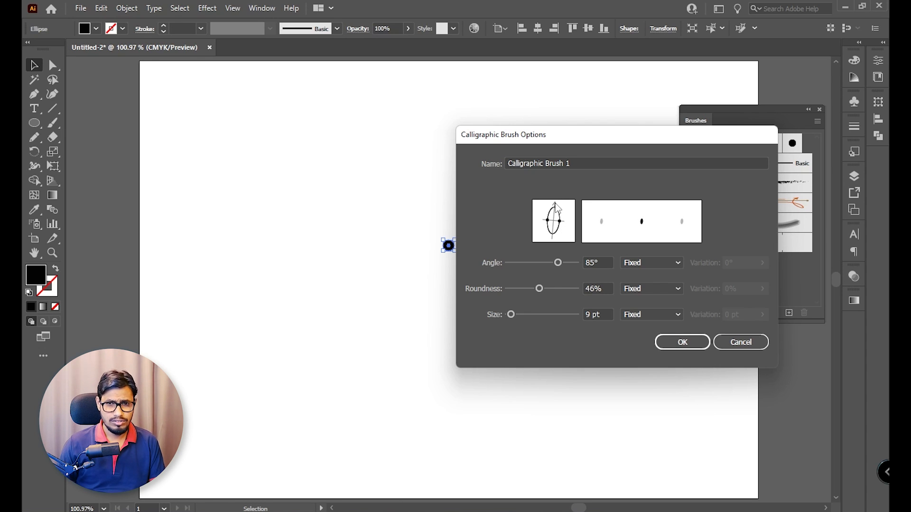
pyautogui.moveTo(557, 208)
pyautogui.mouseDown()
pyautogui.moveTo(571, 243)
pyautogui.moveTo(534, 235)
pyautogui.mouseUp()
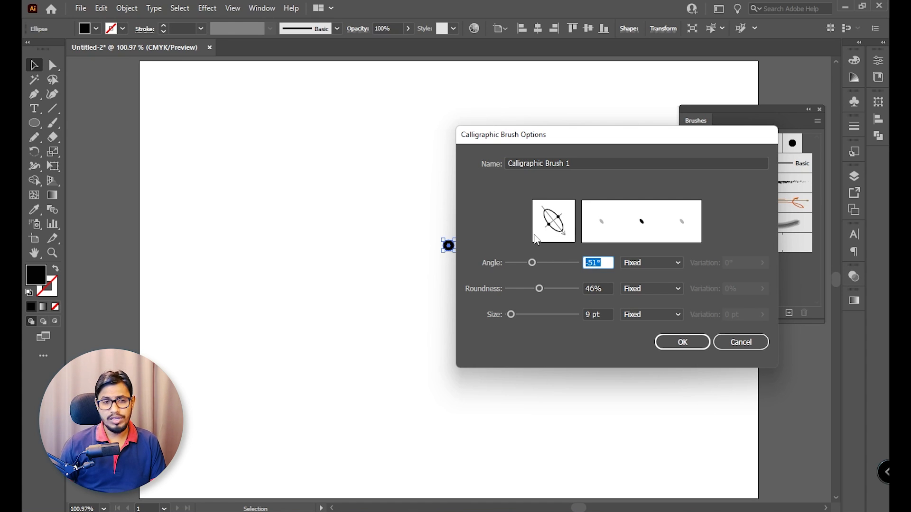
# Reset the brush tip to an angle of 0° and a roundness of 100%
pyautogui.write('0')
pyautogui.press('Tab')
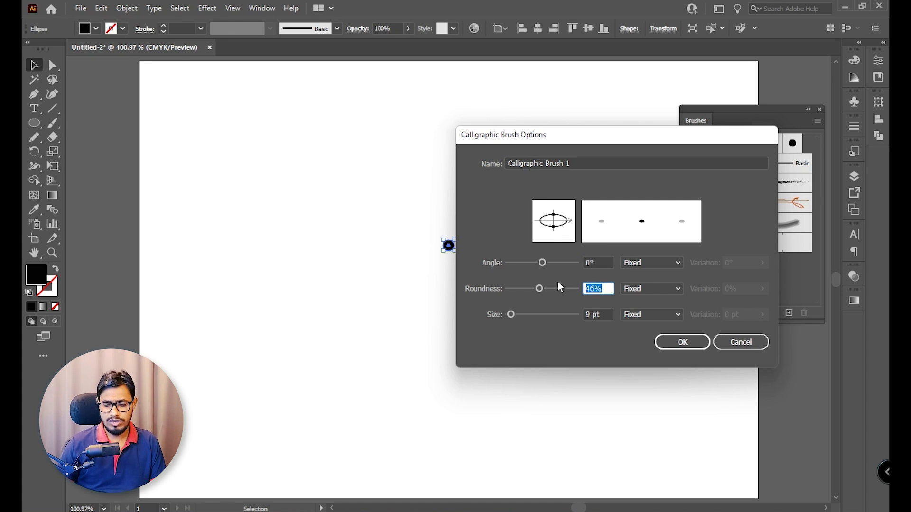
pyautogui.write('100')
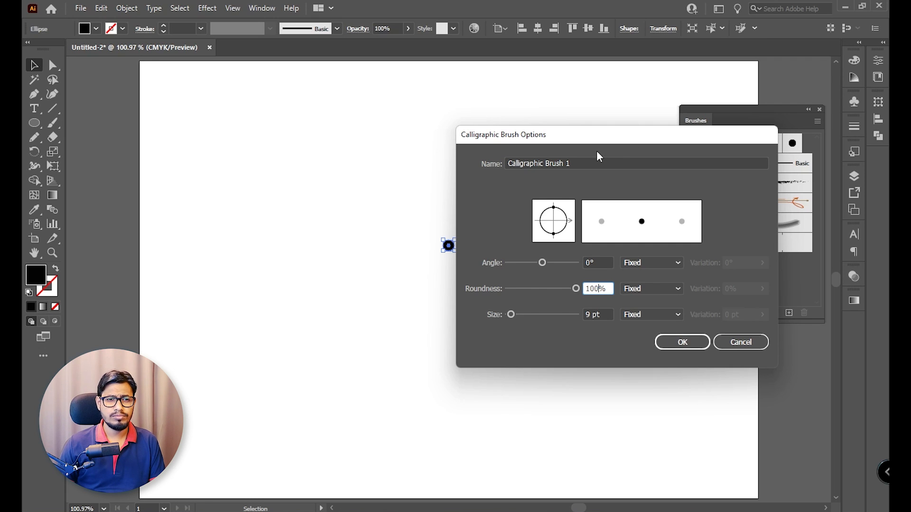
# Set the calligraphic brush's roundness to 58%, its size to 32 pt and its angle to 45°
pyautogui.click(576, 288)
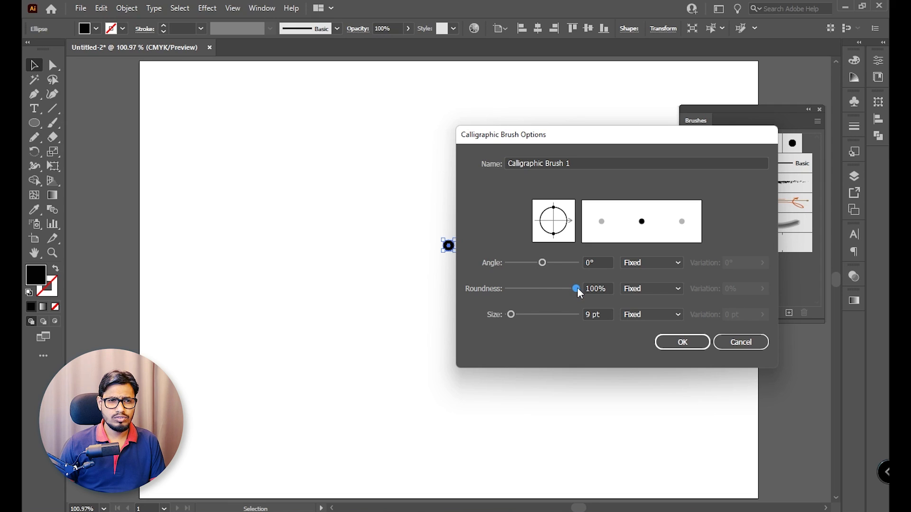
pyautogui.moveTo(577, 288); pyautogui.dragTo(548, 287)
pyautogui.moveTo(511, 314); pyautogui.dragTo(519, 314)
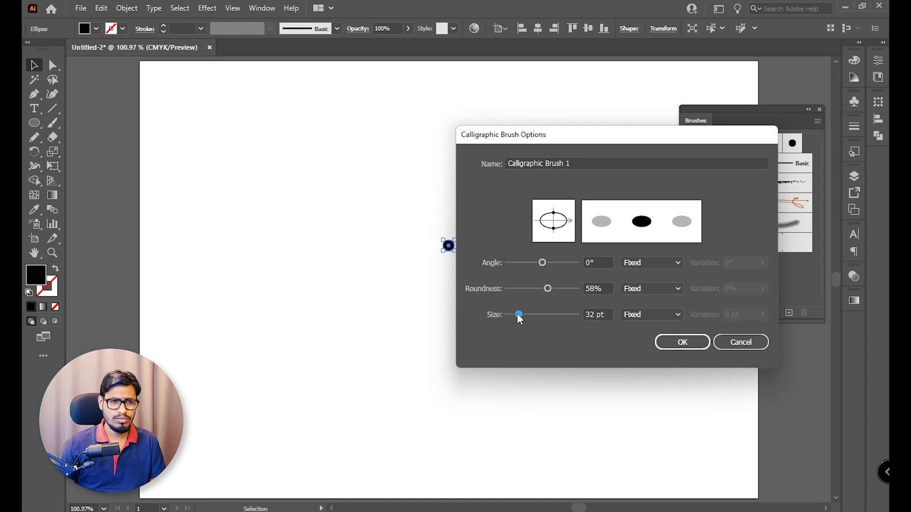
pyautogui.doubleClick(593, 263)
pyautogui.write('45')
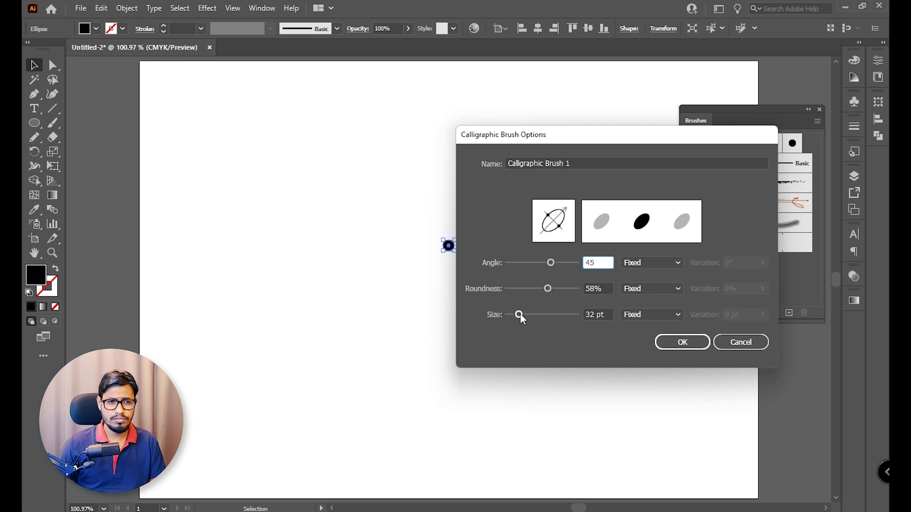
# Set the calligraphic brush's roundness to 4% and its size to 20 pt, and create the brush
pyautogui.moveTo(520, 316); pyautogui.dragTo(515, 314)
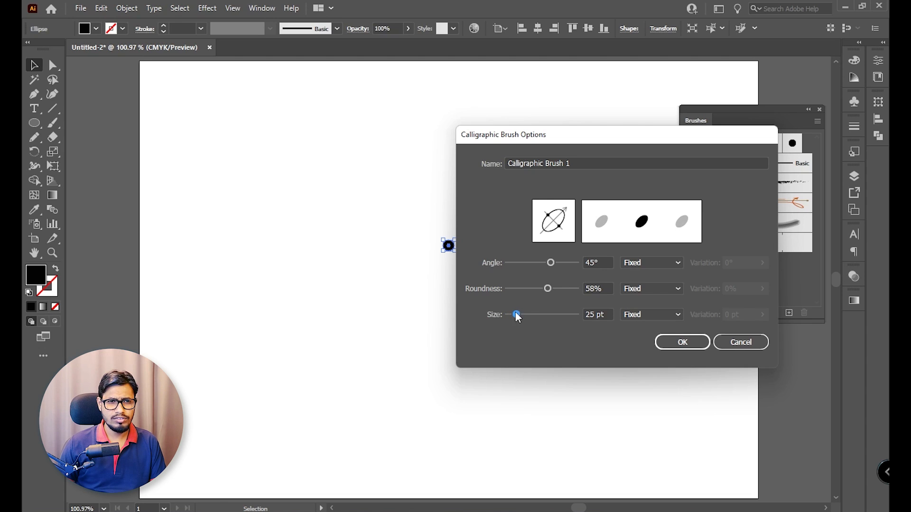
pyautogui.moveTo(548, 286); pyautogui.dragTo(515, 289)
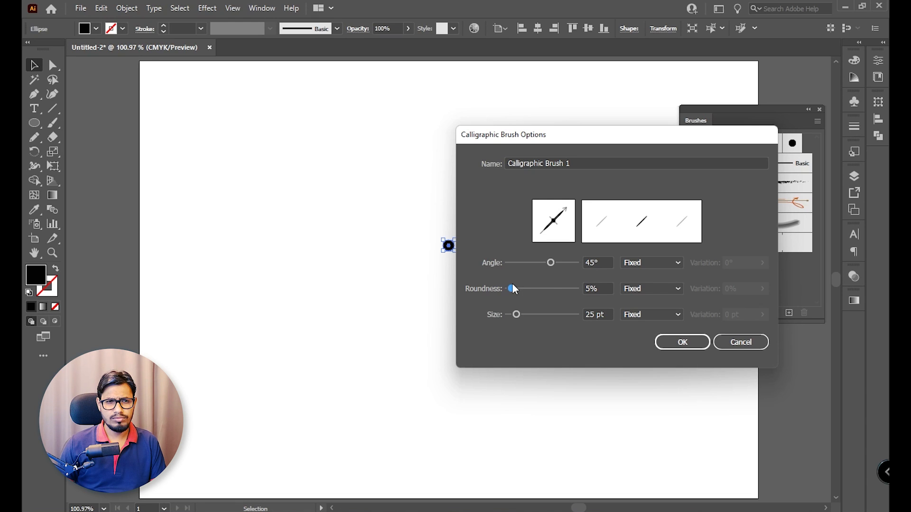
pyautogui.doubleClick(587, 288)
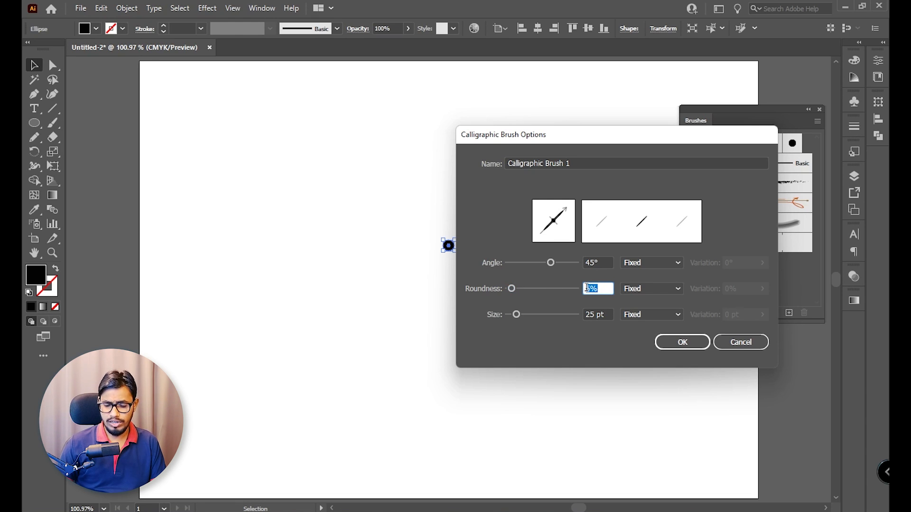
pyautogui.write('4')
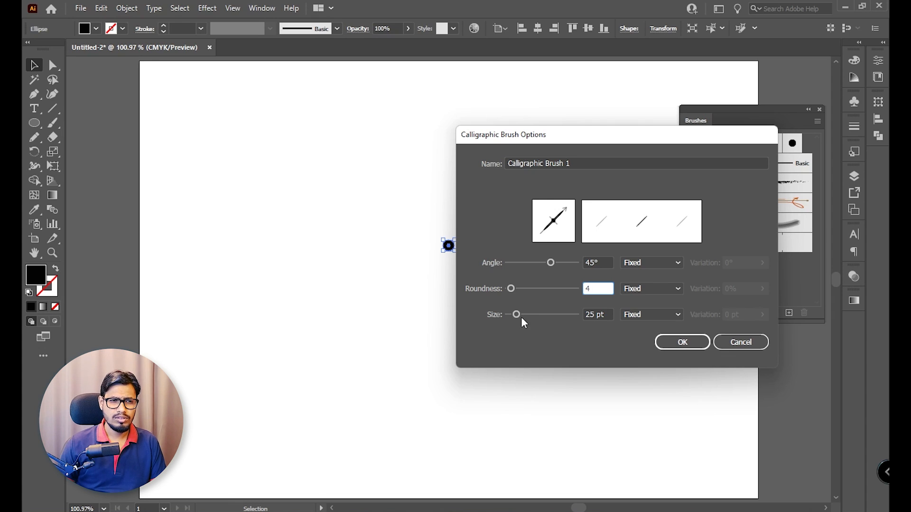
pyautogui.moveTo(516, 314); pyautogui.dragTo(515, 316)
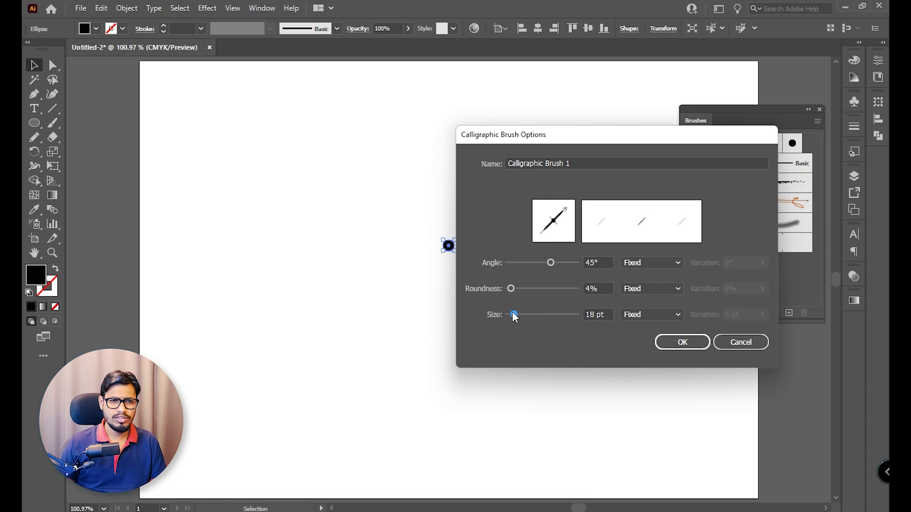
pyautogui.doubleClick(596, 315)
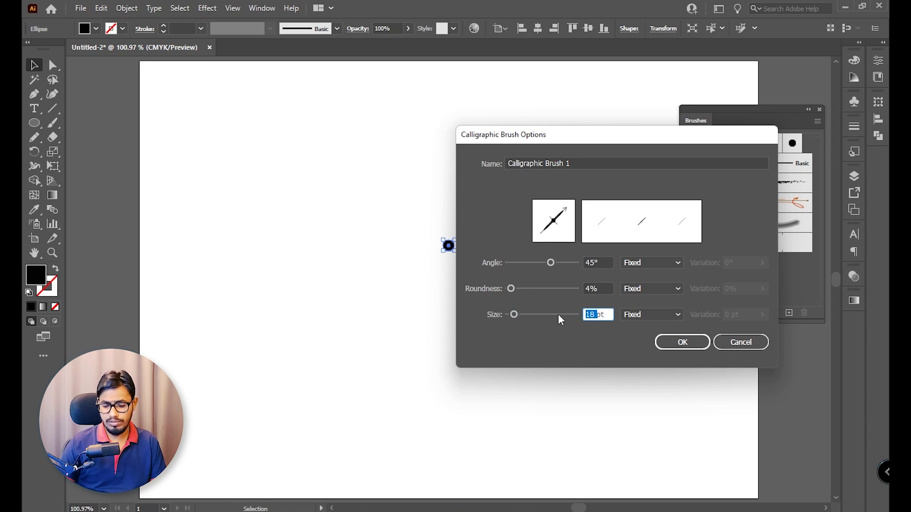
pyautogui.write('20')
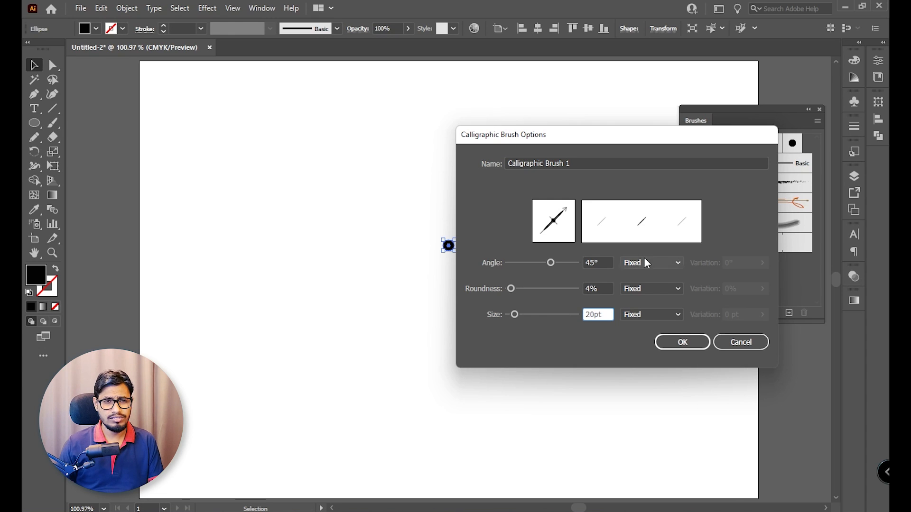
pyautogui.click(686, 344)
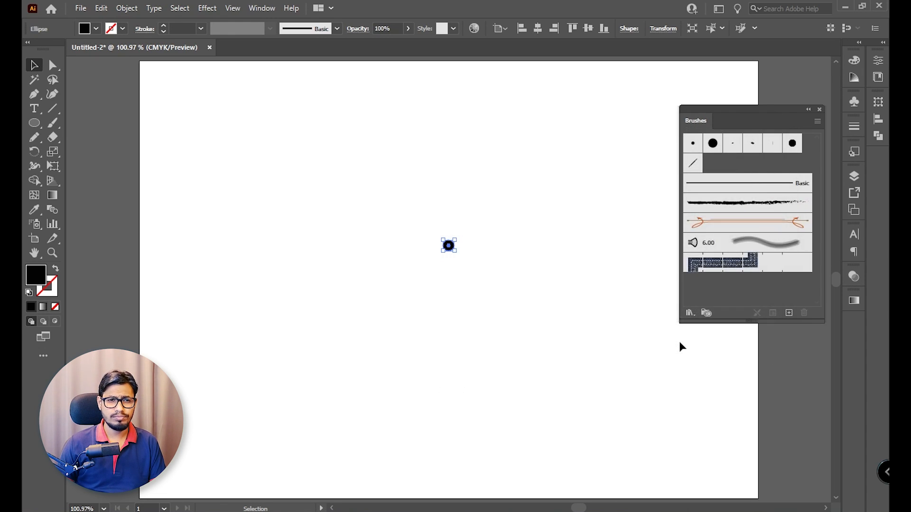
# Delete the circle and activate the Paintbrush tool with the new thin, slanted calligraphic brush
pyautogui.press('Delete')
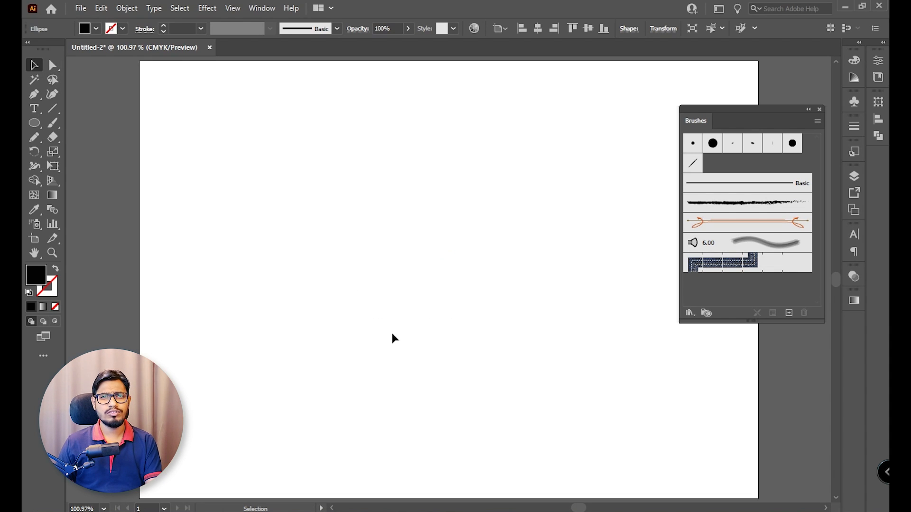
pyautogui.click(694, 163)
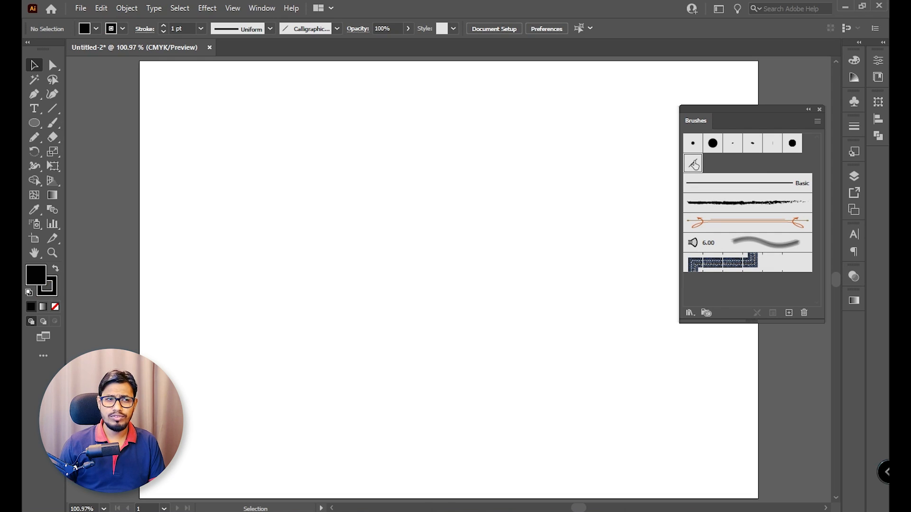
pyautogui.click(52, 123)
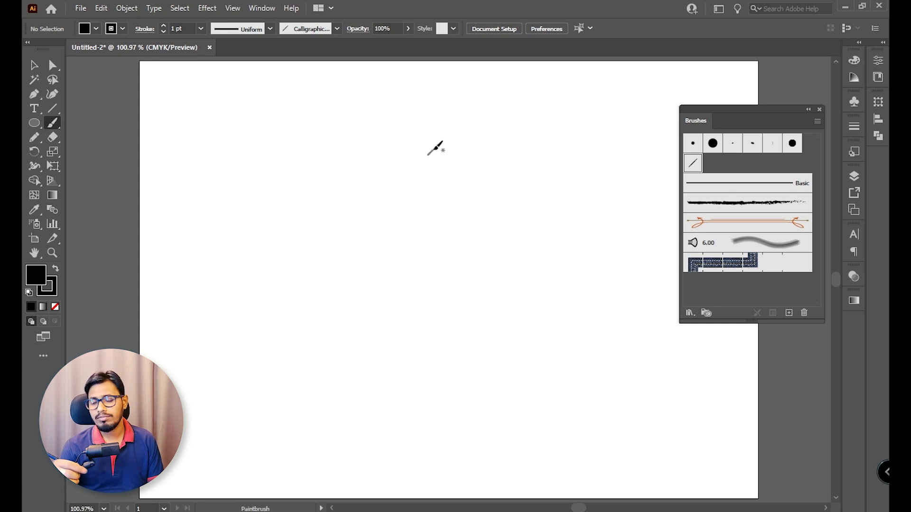
# Paint trial S-shaped strokes down the middle of the artboard with the calligraphic brush, undoing each one
pyautogui.moveTo(423, 150)
pyautogui.mouseDown()
pyautogui.moveTo(432, 129)
pyautogui.moveTo(409, 156)
pyautogui.moveTo(422, 348)
pyautogui.moveTo(351, 391)
pyautogui.mouseUp()
pyautogui.hotkey('ctrl', 'z')
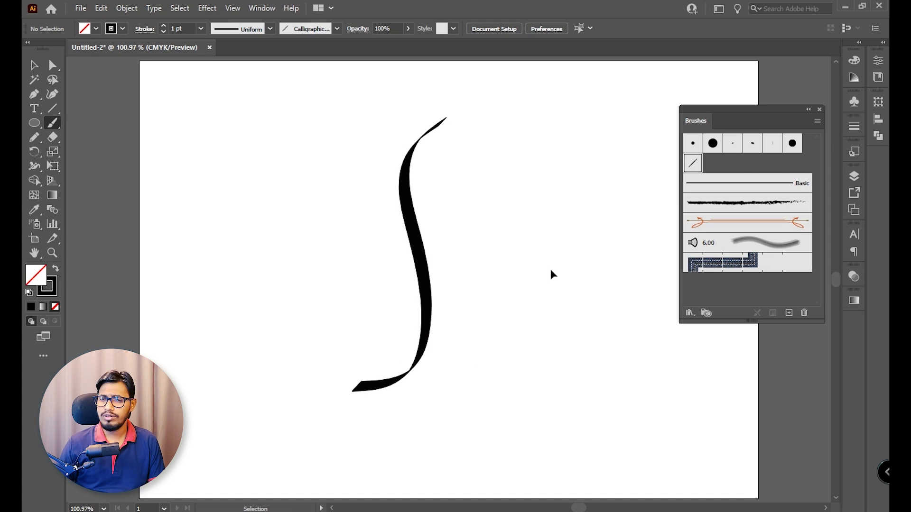
pyautogui.hotkey('ctrl', 'z')
pyautogui.moveTo(520, 141)
pyautogui.mouseDown()
pyautogui.moveTo(428, 135)
pyautogui.moveTo(405, 219)
pyautogui.moveTo(465, 278)
pyautogui.moveTo(496, 397)
pyautogui.moveTo(374, 426)
pyautogui.mouseUp()
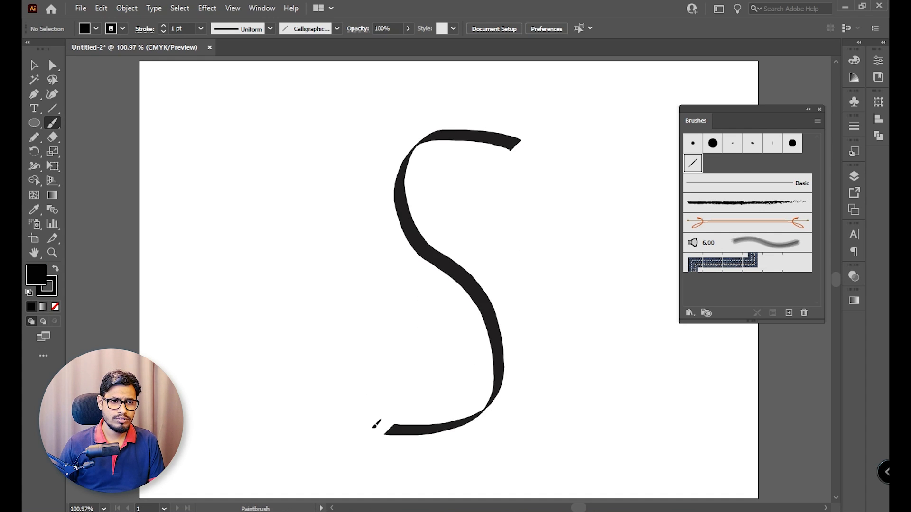
pyautogui.hotkey('ctrl', 'z')
# Paint a trial letter M in two calligraphic strokes across the artboard and undo both strokes
pyautogui.moveTo(302, 159)
pyautogui.mouseDown()
pyautogui.moveTo(352, 284)
pyautogui.moveTo(286, 427)
pyautogui.mouseUp()
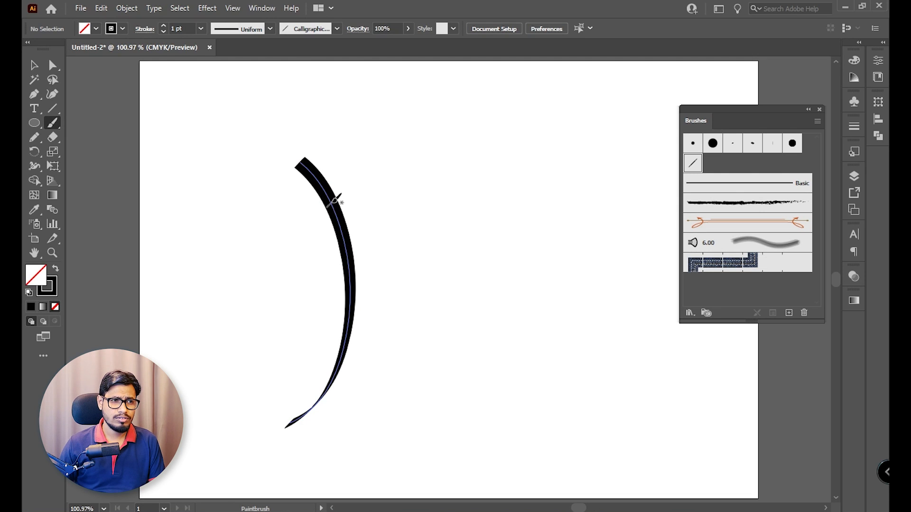
pyautogui.moveTo(335, 199)
pyautogui.mouseDown()
pyautogui.moveTo(447, 203)
pyautogui.moveTo(504, 348)
pyautogui.moveTo(551, 413)
pyautogui.mouseUp()
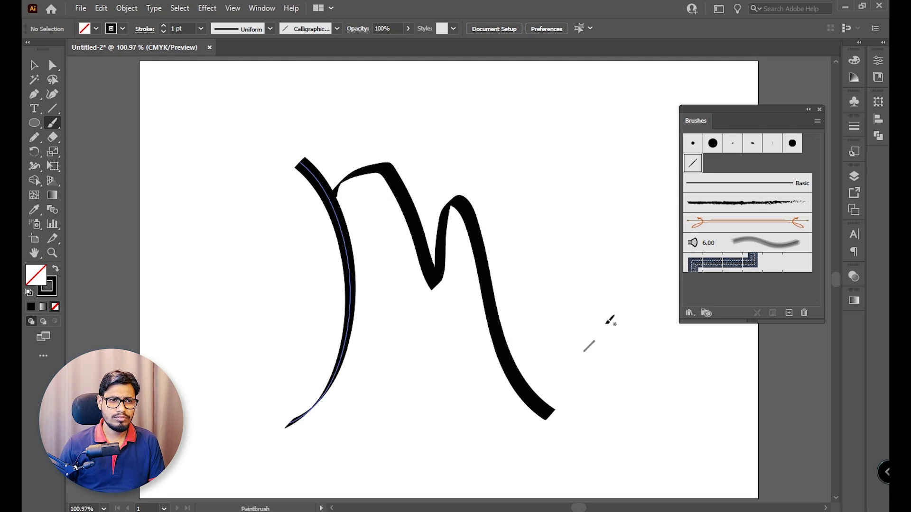
pyautogui.hotkey('ctrl', 'z')
pyautogui.hotkey('ctrl', 'z')
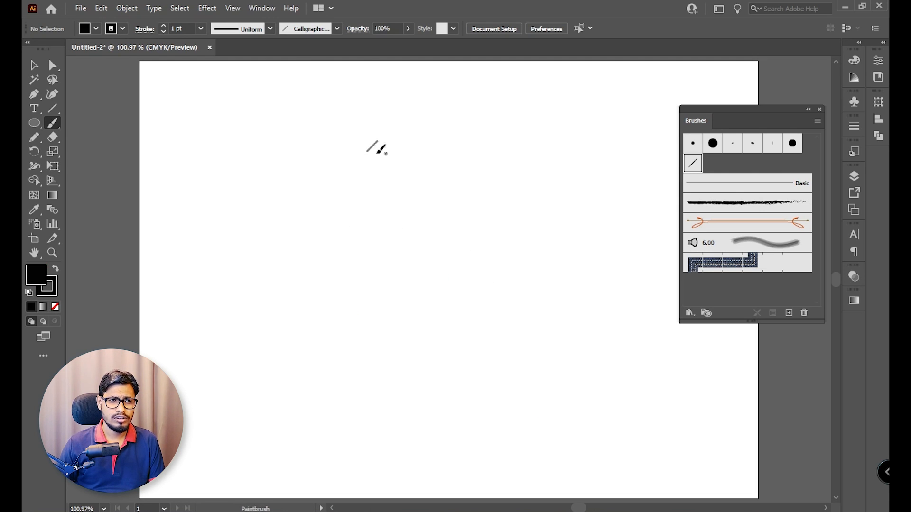
# Paint a trial letter N in two strokes and a trial letter V in one, undoing each letter
pyautogui.moveTo(380, 149)
pyautogui.mouseDown()
pyautogui.moveTo(373, 324)
pyautogui.moveTo(311, 395)
pyautogui.mouseUp()
pyautogui.moveTo(385, 152)
pyautogui.mouseDown()
pyautogui.moveTo(438, 364)
pyautogui.moveTo(454, 256)
pyautogui.moveTo(520, 138)
pyautogui.moveTo(586, 119)
pyautogui.mouseUp()
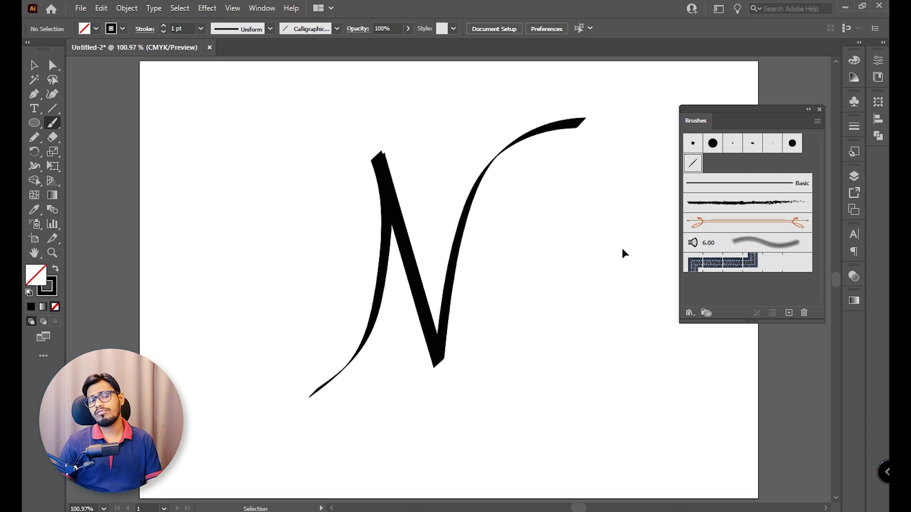
pyautogui.hotkey('ctrl', 'z')
pyautogui.hotkey('ctrl', 'z')
pyautogui.moveTo(348, 151)
pyautogui.mouseDown()
pyautogui.moveTo(424, 307)
pyautogui.moveTo(433, 380)
pyautogui.moveTo(438, 292)
pyautogui.moveTo(508, 157)
pyautogui.moveTo(538, 135)
pyautogui.mouseUp()
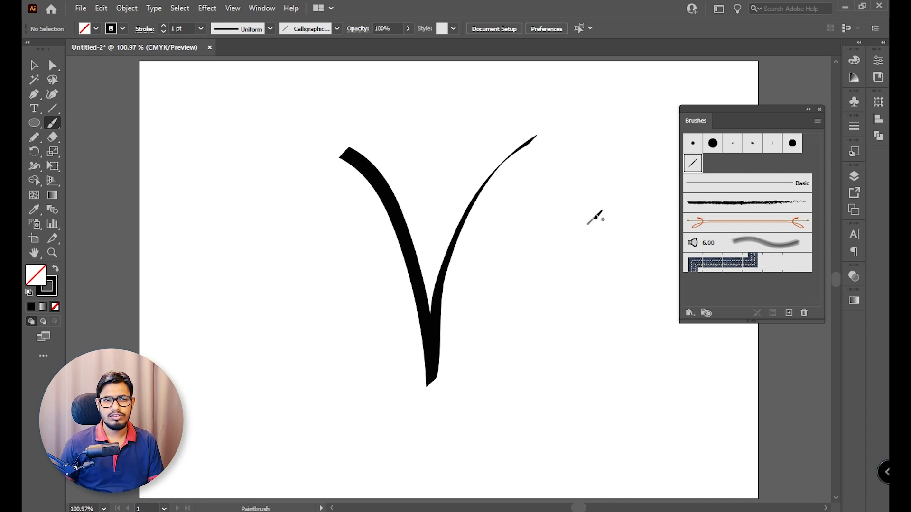
pyautogui.hotkey('ctrl', 'z')
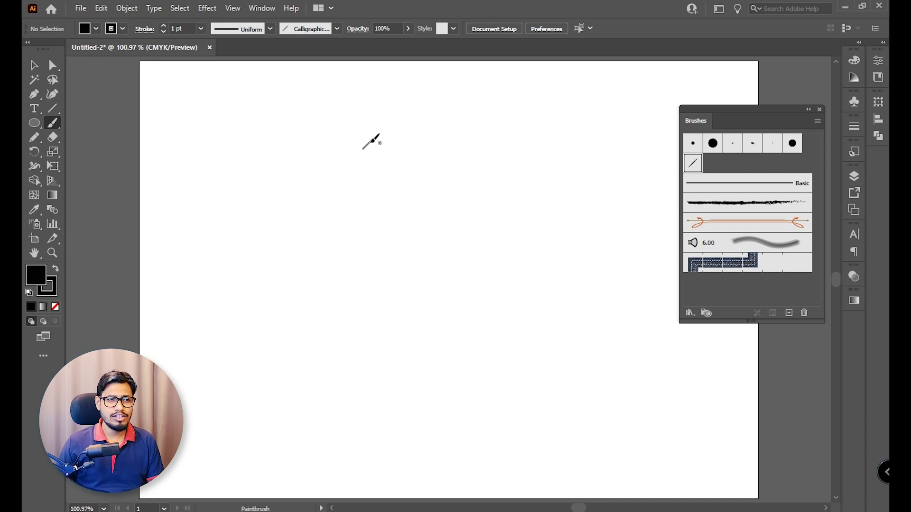
# Paint a trial letter R with a curved stem and a flourished leg, and delete all the artwork
pyautogui.moveTo(366, 138)
pyautogui.mouseDown()
pyautogui.moveTo(409, 226)
pyautogui.moveTo(413, 383)
pyautogui.moveTo(406, 406)
pyautogui.mouseUp()
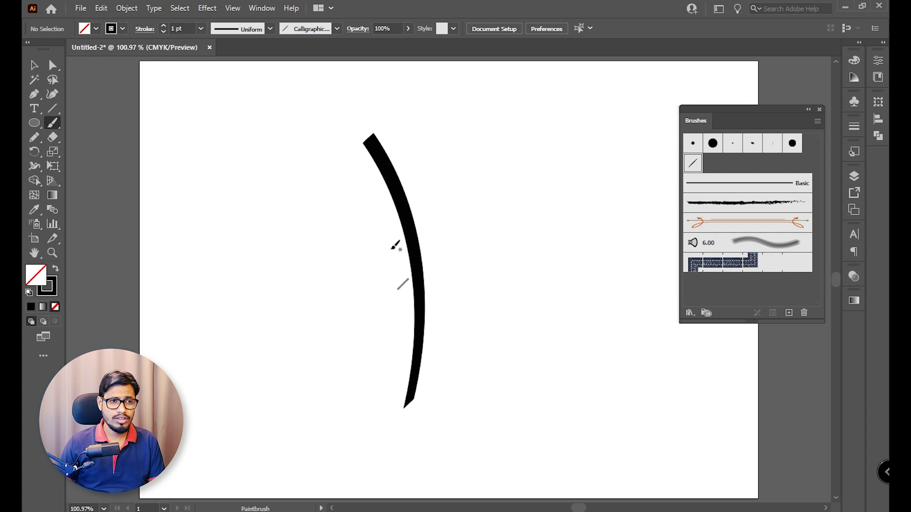
pyautogui.moveTo(371, 222)
pyautogui.mouseDown()
pyautogui.moveTo(346, 127)
pyautogui.moveTo(405, 94)
pyautogui.moveTo(464, 188)
pyautogui.moveTo(437, 248)
pyautogui.moveTo(421, 261)
pyautogui.moveTo(526, 407)
pyautogui.moveTo(551, 404)
pyautogui.moveTo(553, 368)
pyautogui.moveTo(525, 325)
pyautogui.moveTo(521, 265)
pyautogui.moveTo(565, 216)
pyautogui.mouseUp()
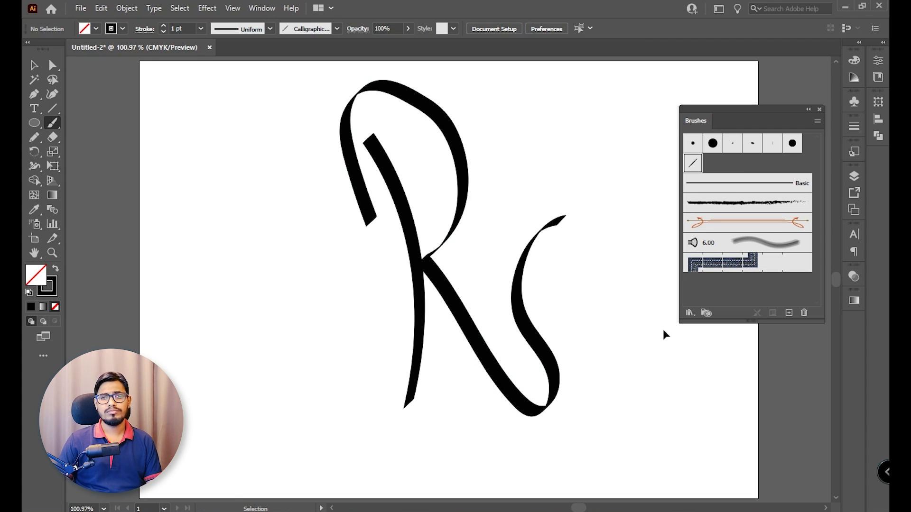
pyautogui.hotkey('ctrl', 'a')
pyautogui.press('Delete')
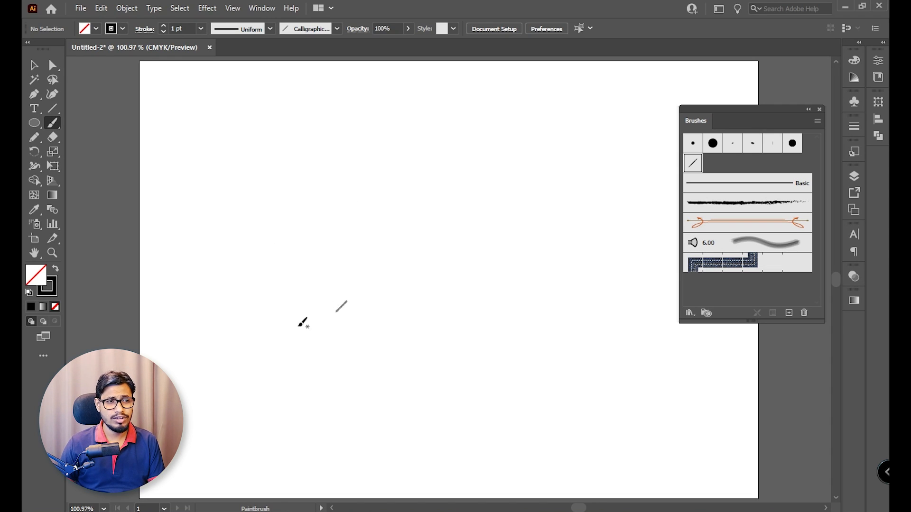
# Paint a looping S and a freeform winding stroke with the calligraphic brush, undoing each one
pyautogui.moveTo(254, 361)
pyautogui.mouseDown()
pyautogui.moveTo(352, 317)
pyautogui.moveTo(309, 240)
pyautogui.moveTo(429, 468)
pyautogui.mouseUp()
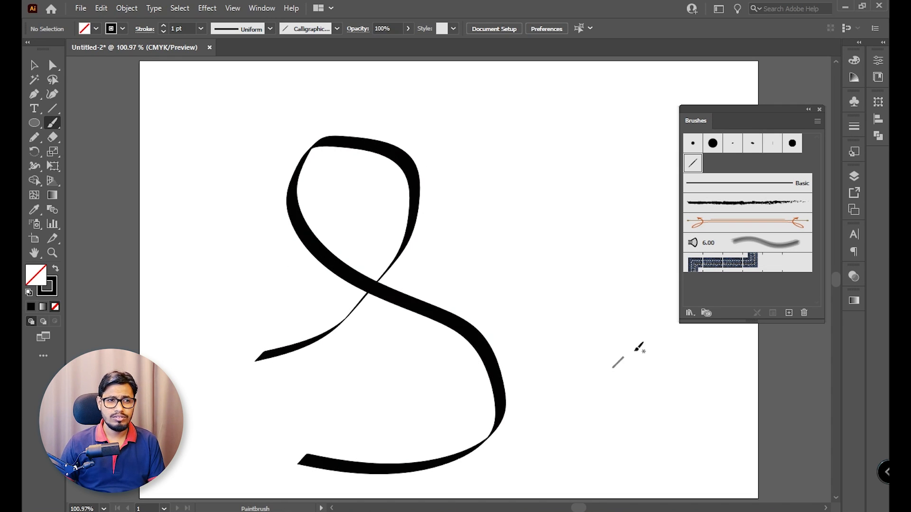
pyautogui.hotkey('ctrl', 'z')
pyautogui.moveTo(432, 137)
pyautogui.mouseDown()
pyautogui.moveTo(399, 146)
pyautogui.moveTo(366, 295)
pyautogui.moveTo(450, 313)
pyautogui.moveTo(378, 357)
pyautogui.moveTo(388, 438)
pyautogui.moveTo(453, 427)
pyautogui.moveTo(419, 380)
pyautogui.moveTo(435, 340)
pyautogui.moveTo(495, 336)
pyautogui.moveTo(441, 183)
pyautogui.mouseUp()
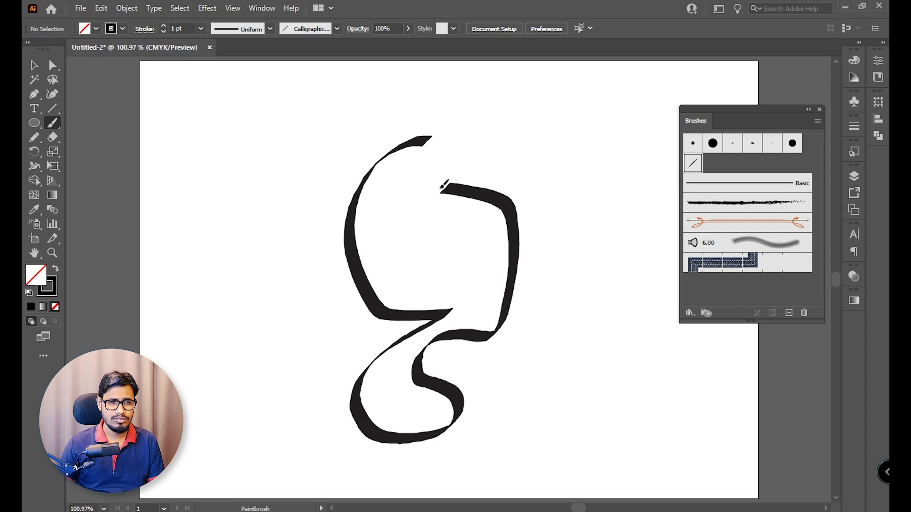
pyautogui.hotkey('ctrl', 'z')
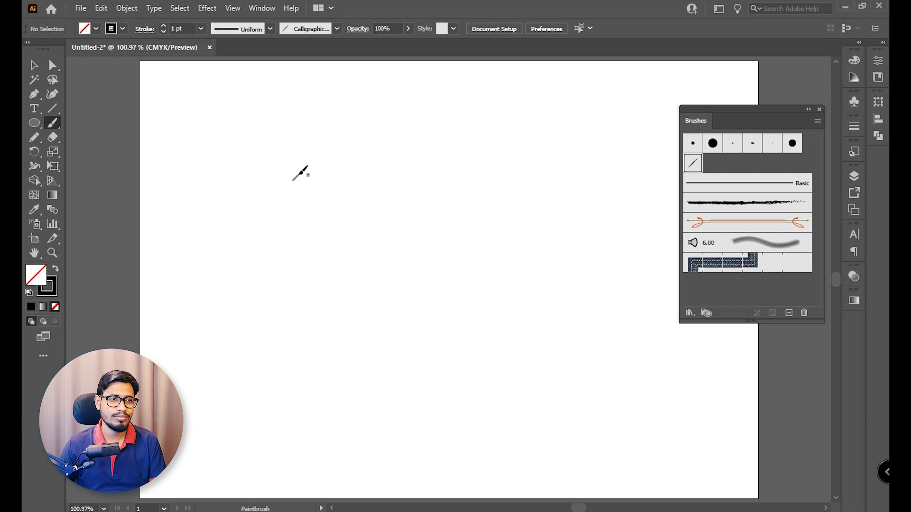
# Draw a small five-pointed star in the upper middle of the artboard with a black fill and no stroke
pyautogui.click(34, 65)
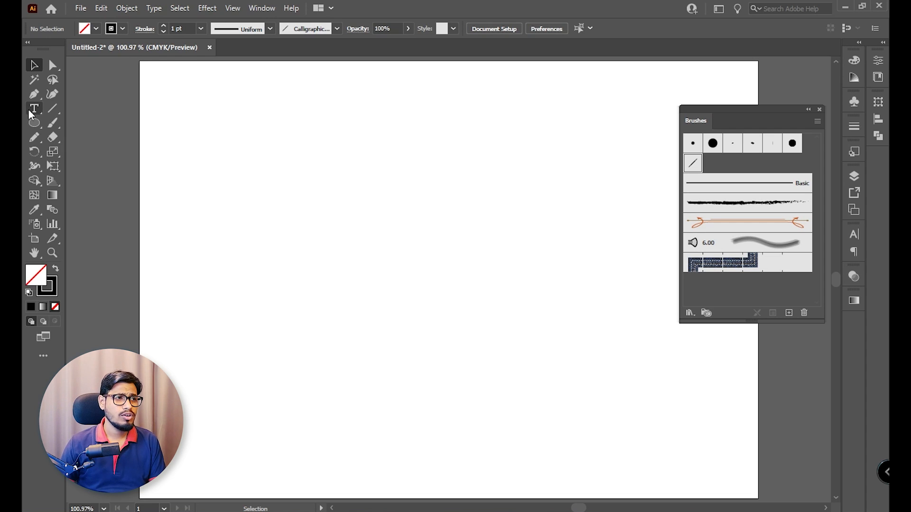
pyautogui.click(30, 126)
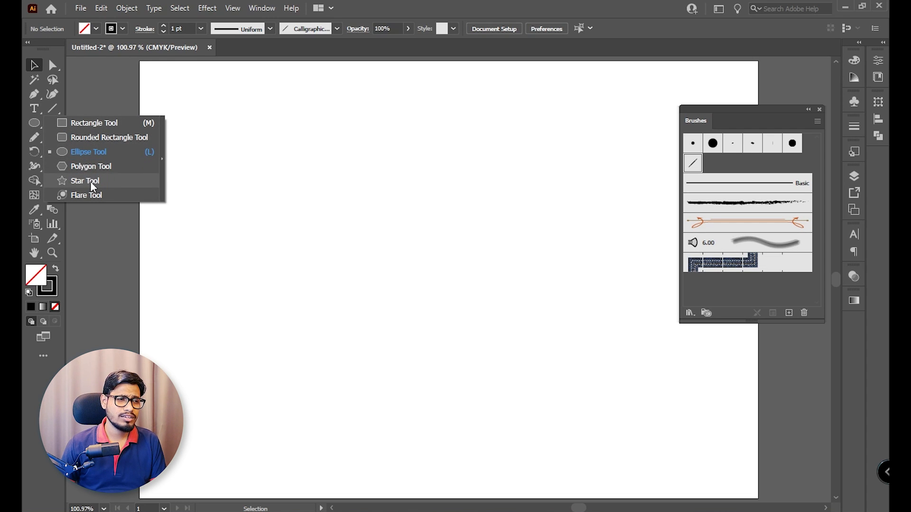
pyautogui.click(93, 186)
pyautogui.moveTo(454, 205); pyautogui.dragTo(460, 226)
pyautogui.click(34, 65)
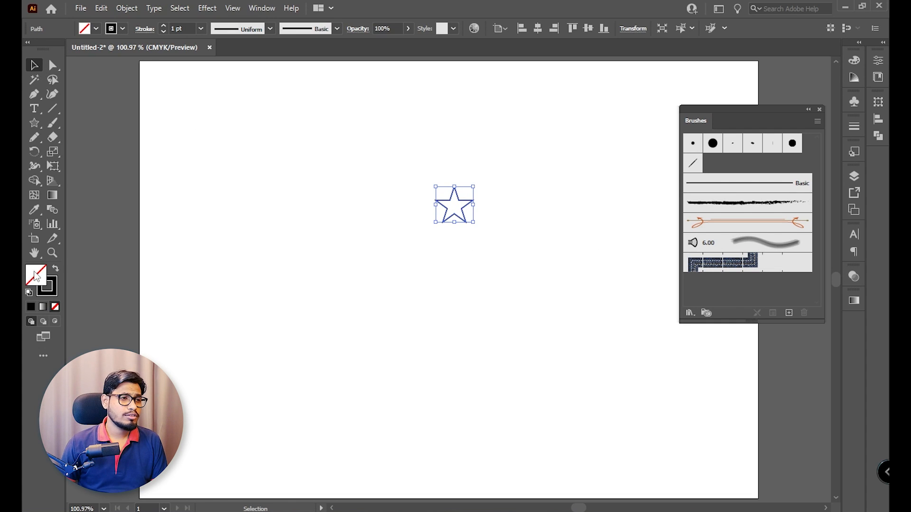
pyautogui.click(55, 270)
pyautogui.click(362, 319)
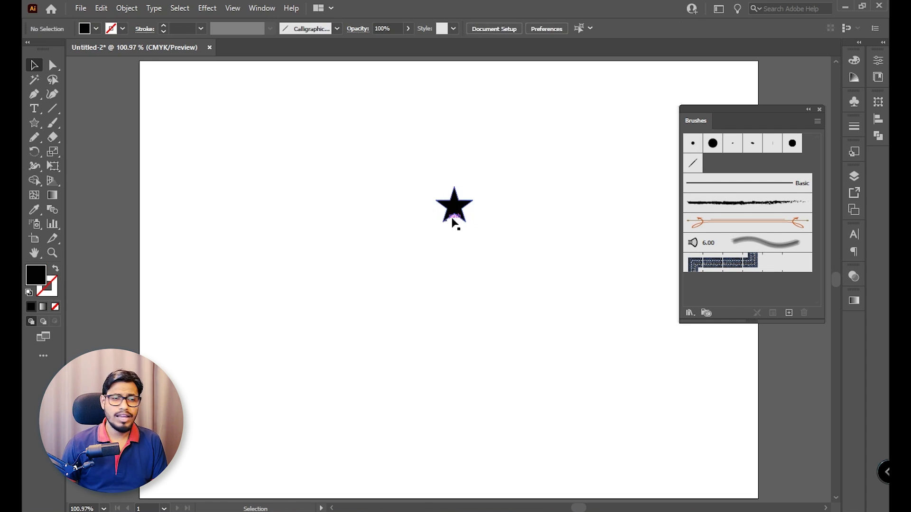
# Scale the star down slightly about its centre and leave it selected
pyautogui.click(458, 213)
pyautogui.moveTo(474, 223); pyautogui.dragTo(470, 223)
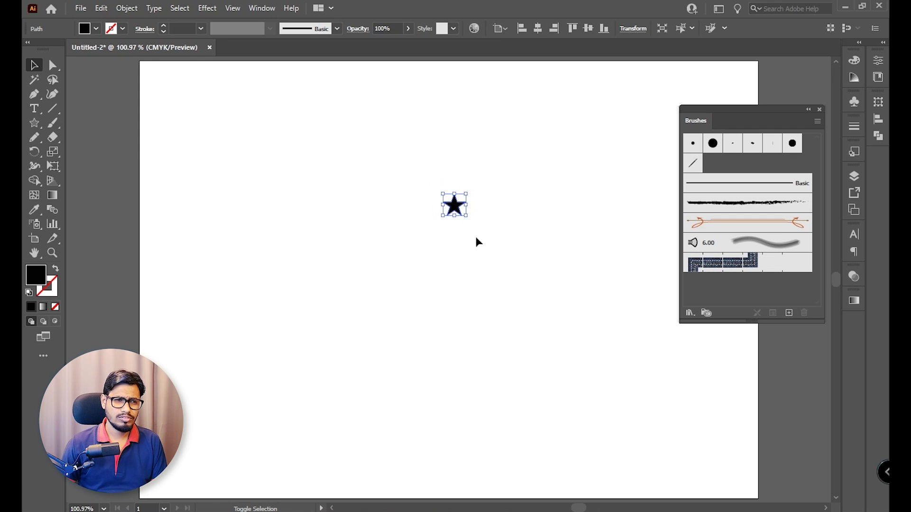
pyautogui.click(496, 320)
pyautogui.click(454, 208)
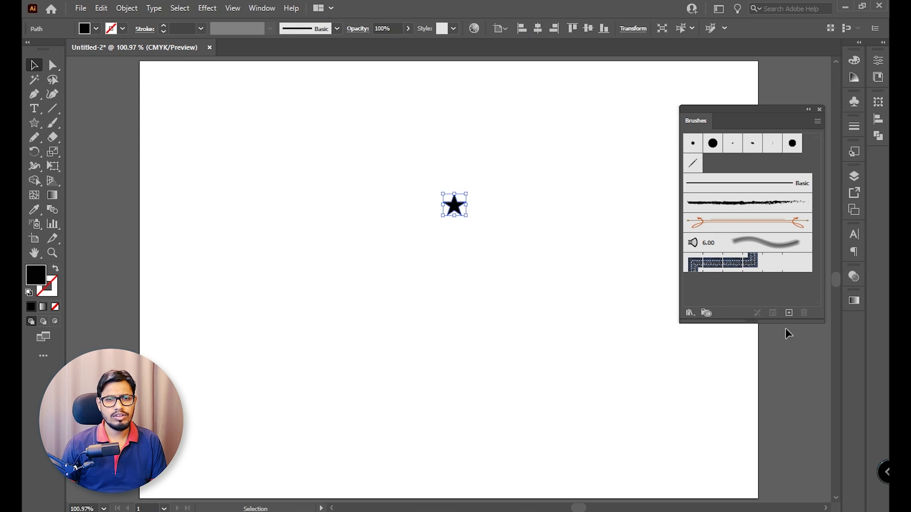
# Create a scatter brush from the selected star, keeping the name Scatter Brush 1 and the default settings
pyautogui.click(789, 313)
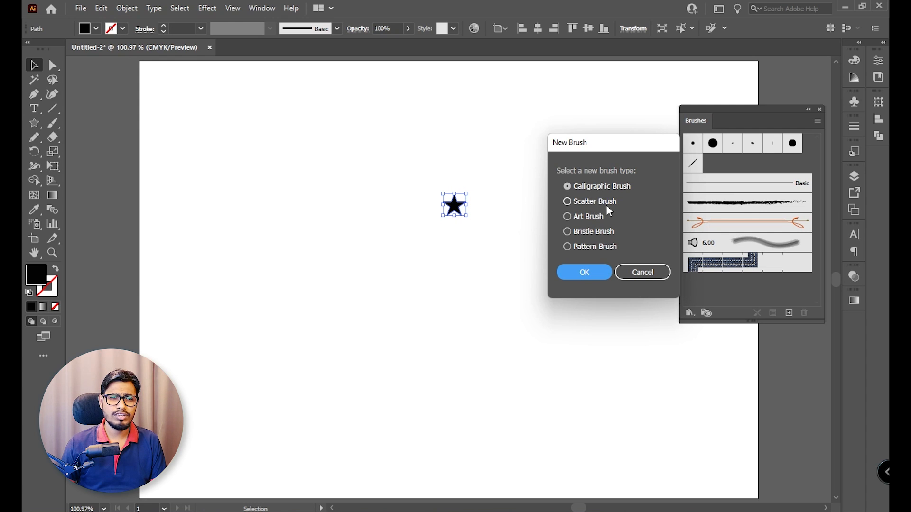
pyautogui.click(605, 203)
pyautogui.click(585, 271)
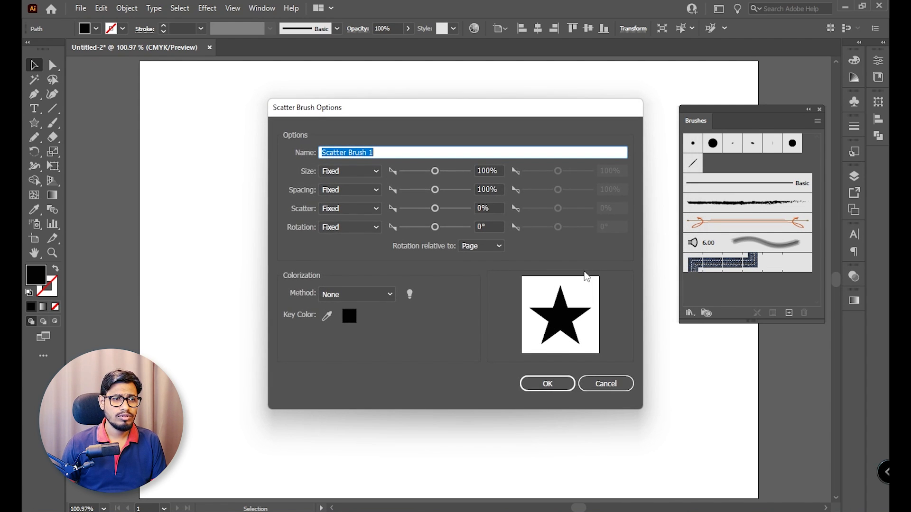
pyautogui.moveTo(489, 112); pyautogui.dragTo(633, 116)
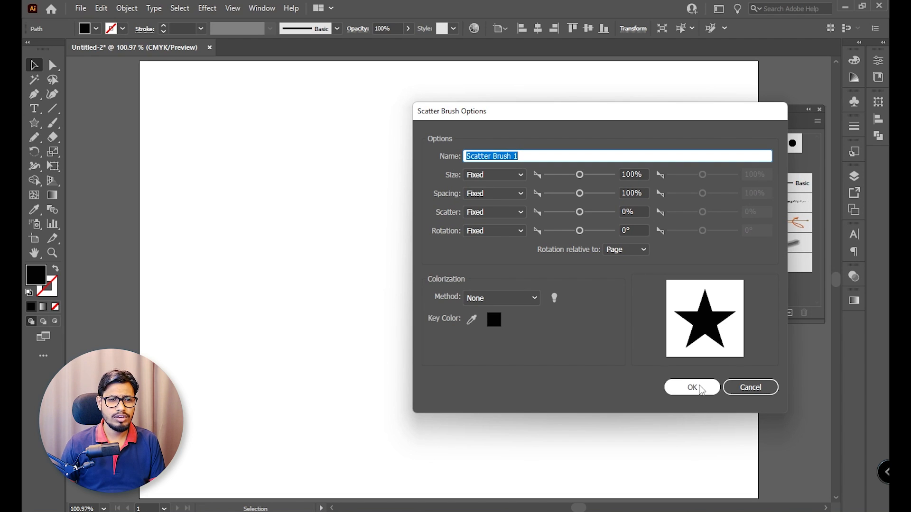
pyautogui.click(698, 395)
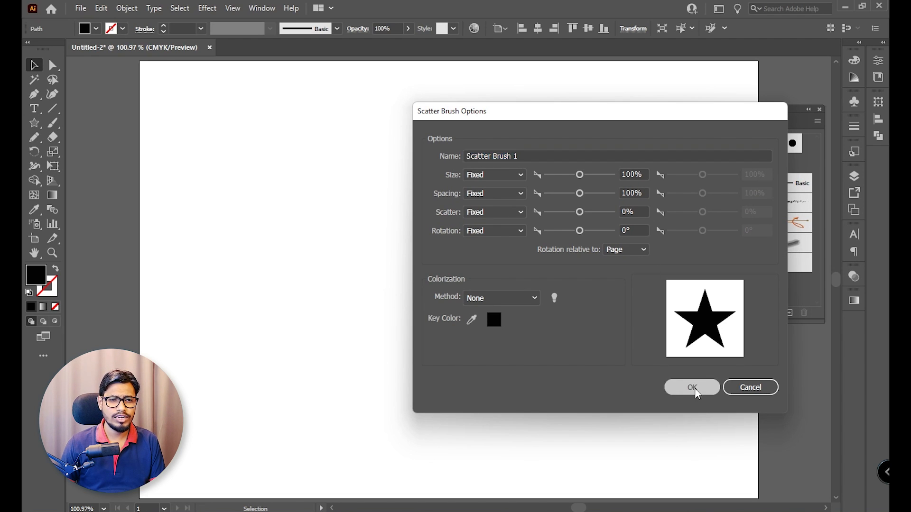
# Move the star off the artboard past its upper-right corner and paint a winding stroke with the star scatter brush
pyautogui.moveTo(456, 215)
pyautogui.mouseDown()
pyautogui.moveTo(734, 100)
pyautogui.moveTo(787, 90)
pyautogui.mouseUp()
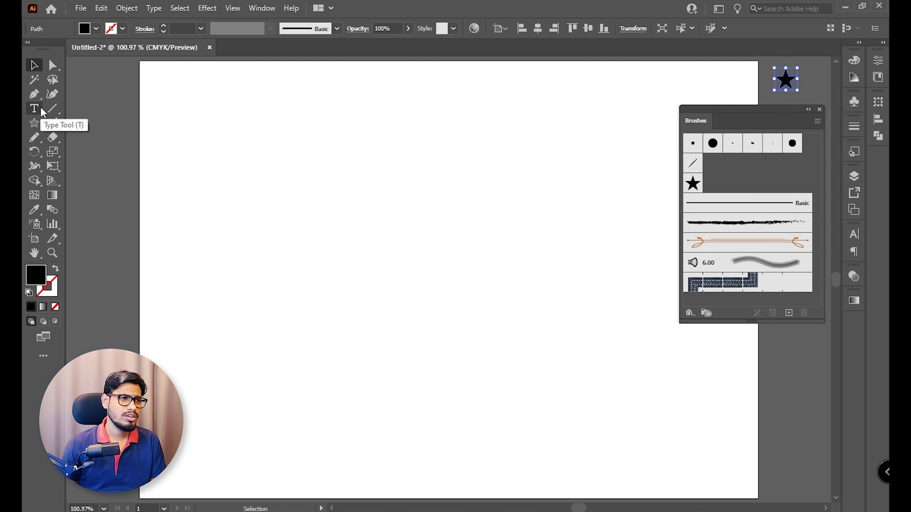
pyautogui.click(53, 123)
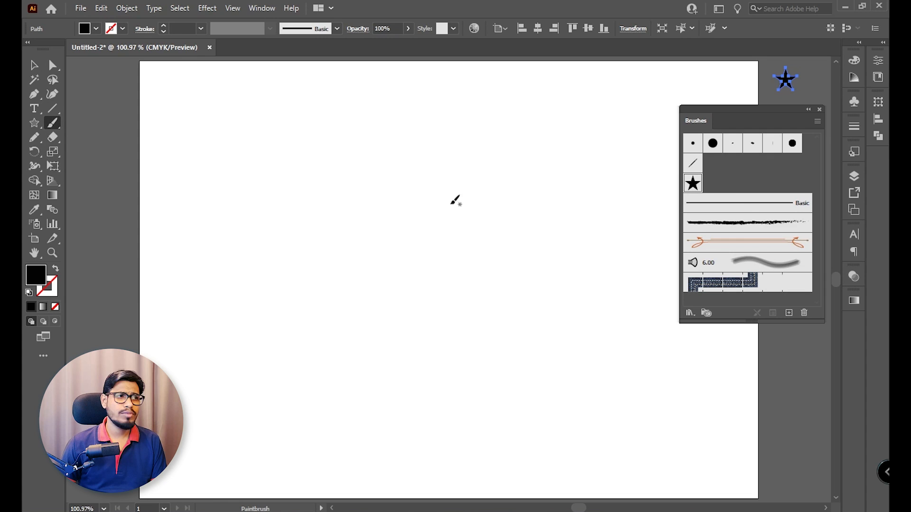
pyautogui.click(693, 183)
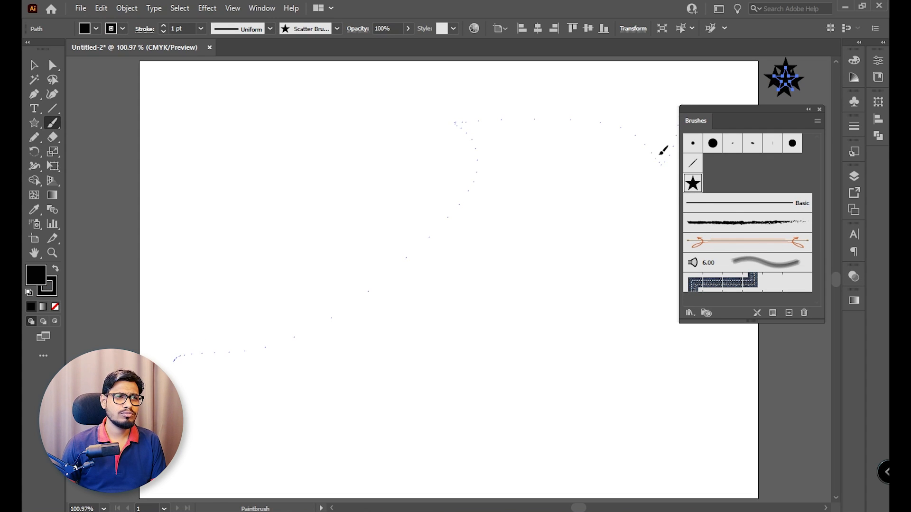
pyautogui.moveTo(663, 151); pyautogui.dragTo(600, 342)
pyautogui.moveTo(744, 112); pyautogui.dragTo(768, 125)
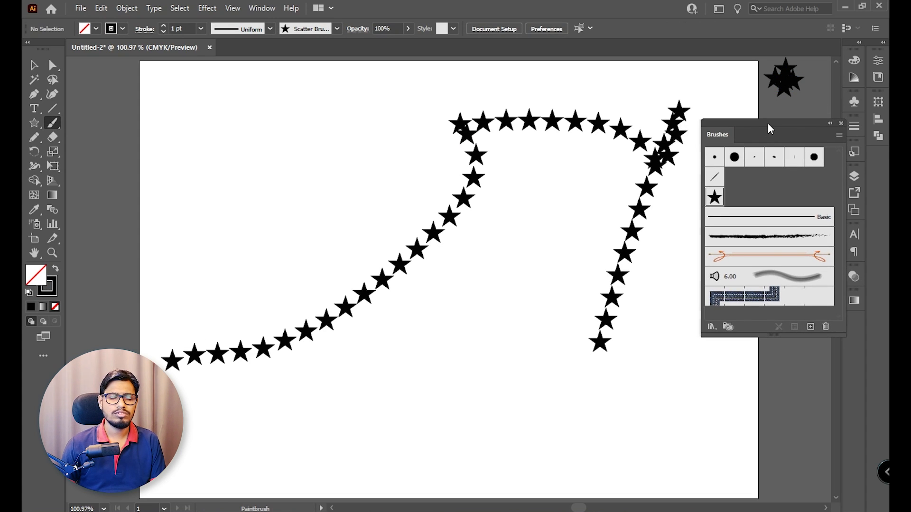
# Undo the star brush stroke and delete the original star beside the artboard
pyautogui.hotkey('ctrl', '1')
pyautogui.hotkey('ctrl', '-')
pyautogui.hotkey('ctrl', '-')
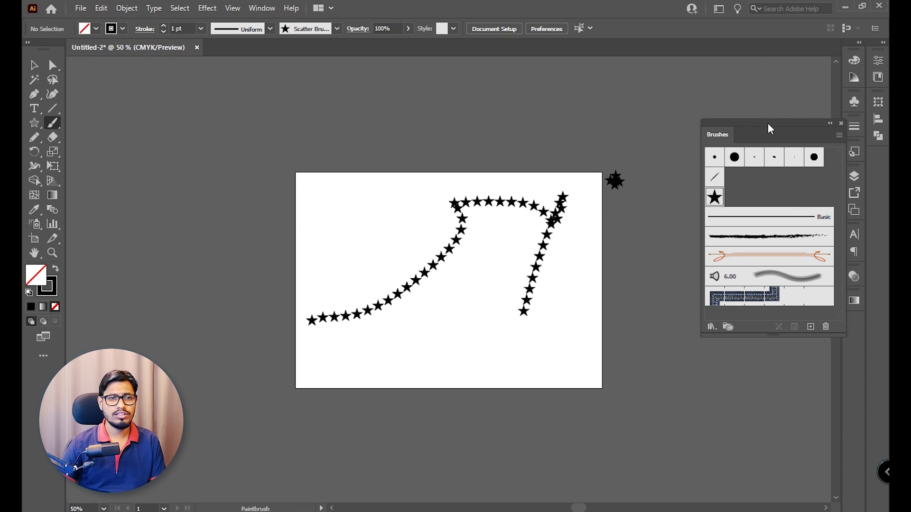
pyautogui.hotkey('ctrl', 'z')
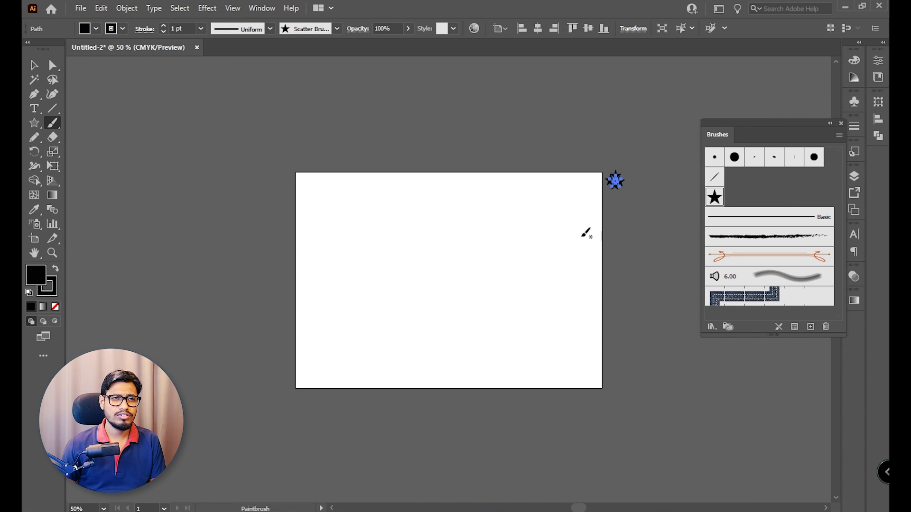
pyautogui.click(33, 65)
pyautogui.press('Delete')
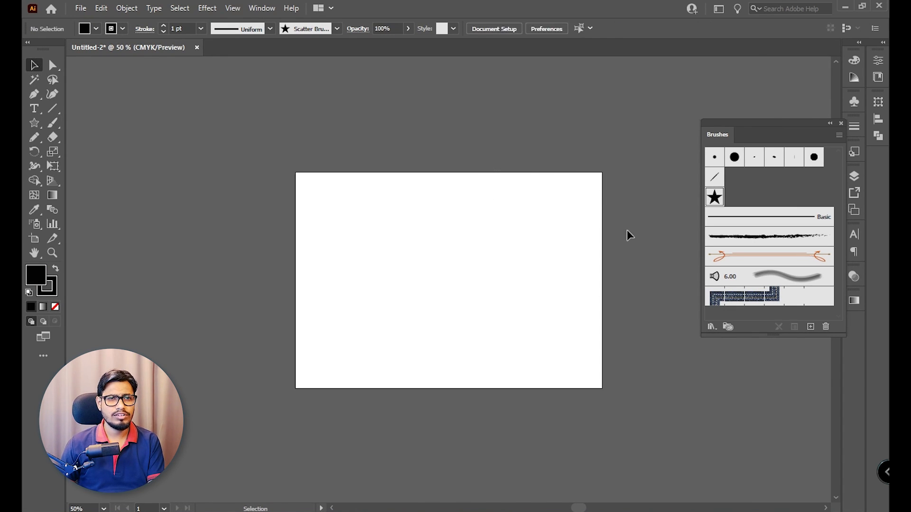
# Paint two freeform strokes across the artboard with the star scatter brush, undoing each one
pyautogui.hotkey('ctrl', '+')
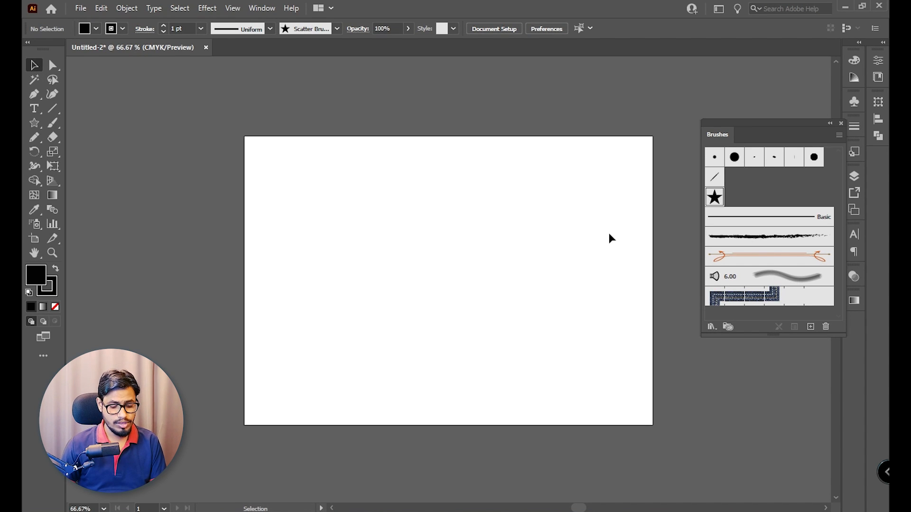
pyautogui.press('b')
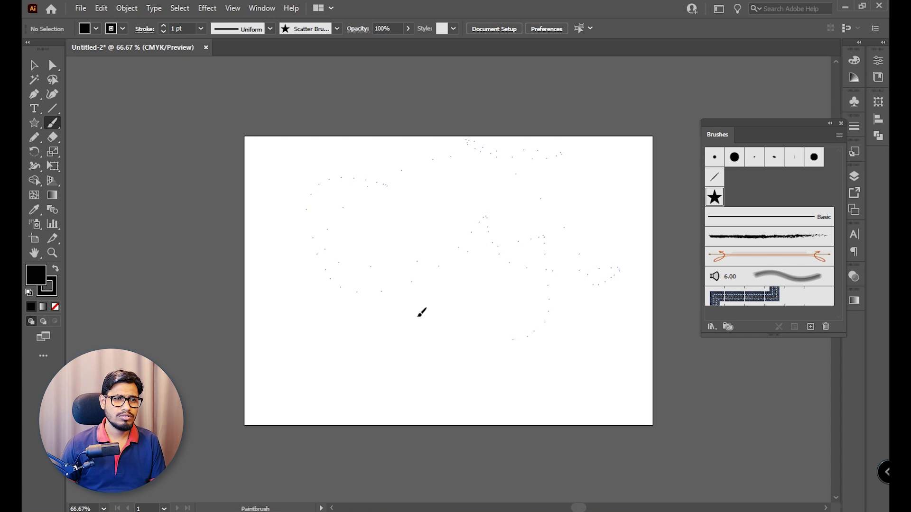
pyautogui.moveTo(422, 313)
pyautogui.mouseDown()
pyautogui.moveTo(569, 287)
pyautogui.moveTo(664, 243)
pyautogui.mouseUp()
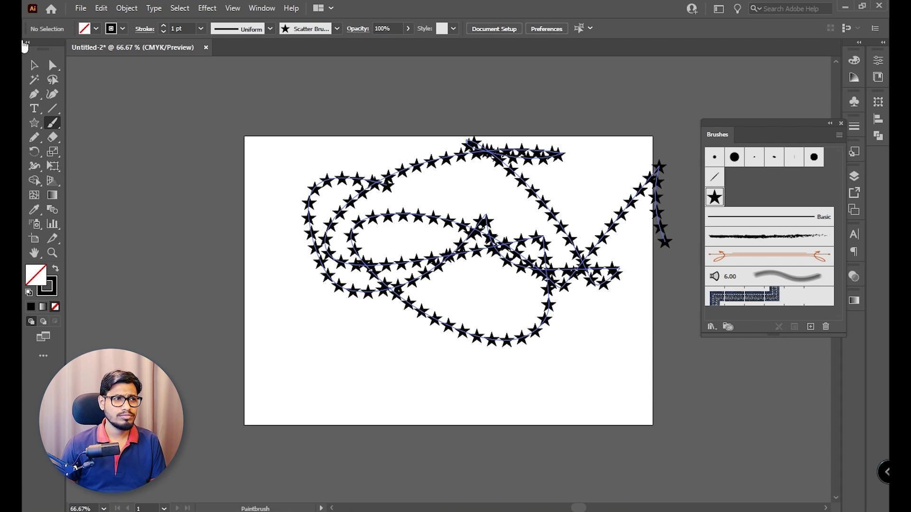
pyautogui.hotkey('ctrl', 'z')
pyautogui.moveTo(335, 293)
pyautogui.mouseDown()
pyautogui.moveTo(486, 189)
pyautogui.moveTo(458, 216)
pyautogui.moveTo(657, 330)
pyautogui.mouseUp()
pyautogui.hotkey('ctrl', 'z')
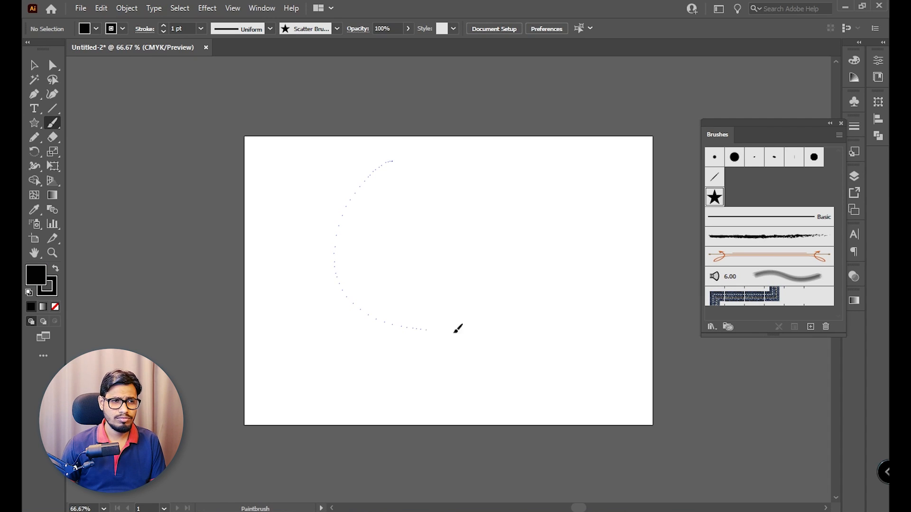
# Paint a curved star stroke from the artboard's upper middle to its lower-right corner, inspect it, and delete it
pyautogui.moveTo(637, 401); pyautogui.dragTo(628, 396)
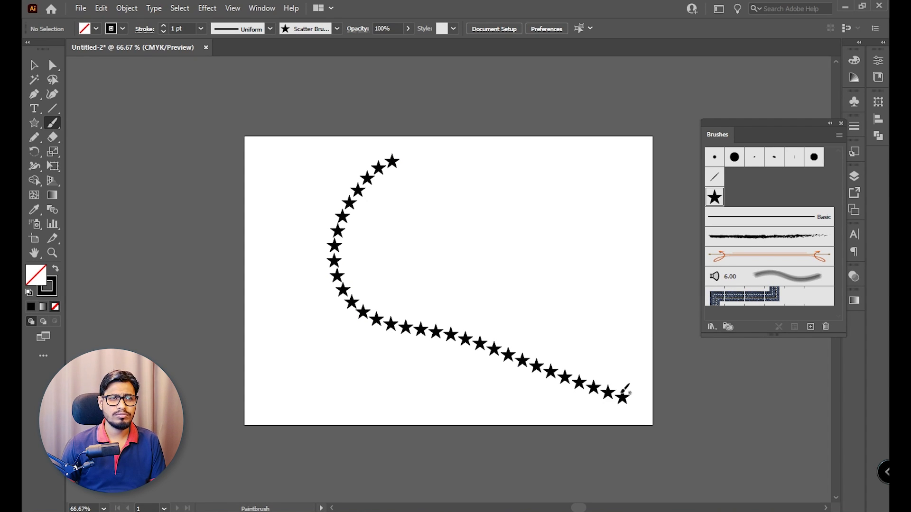
pyautogui.hotkey('ctrl', '+')
pyautogui.hotkey('ctrl', '+')
pyautogui.moveTo(539, 378); pyautogui.dragTo(393, 252)
pyautogui.keyDown('alt'); pyautogui.click(478, 300); pyautogui.keyUp('alt')
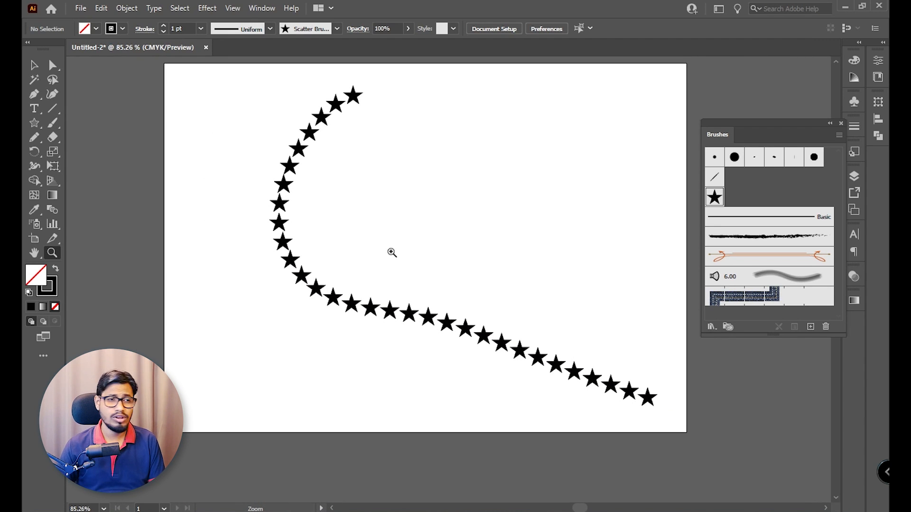
pyautogui.hotkey('ctrl', '-')
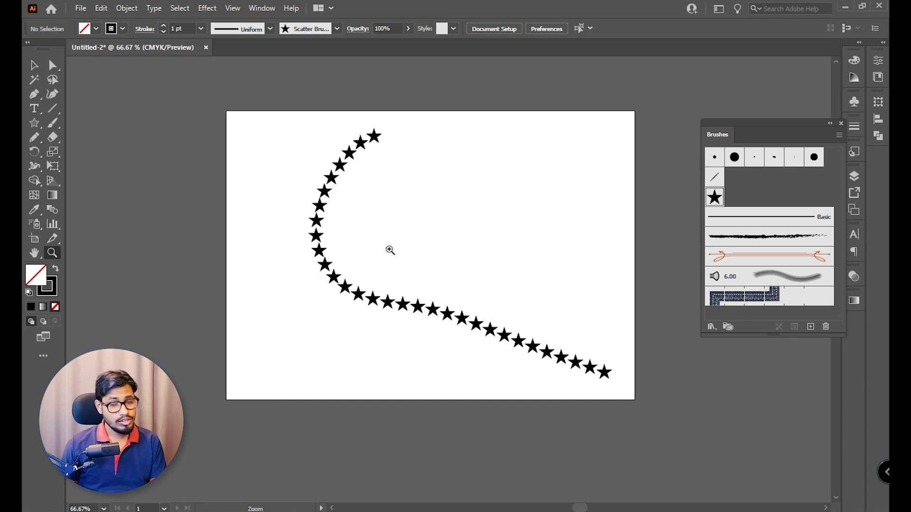
pyautogui.press('\\')
pyautogui.hotkey('ctrl', 'a')
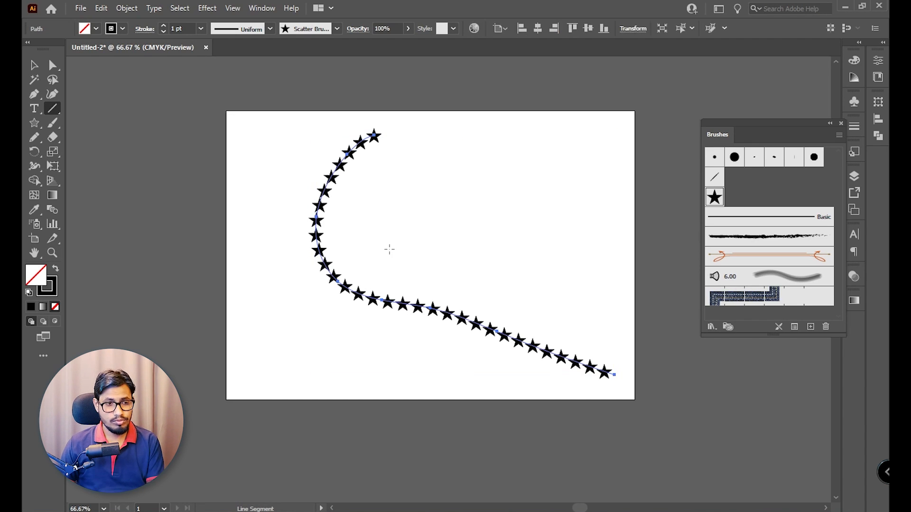
pyautogui.press('Delete')
# Paint a large looping stroke over most of the artboard with the star scatter brush, undoing the first attempt
pyautogui.click(53, 124)
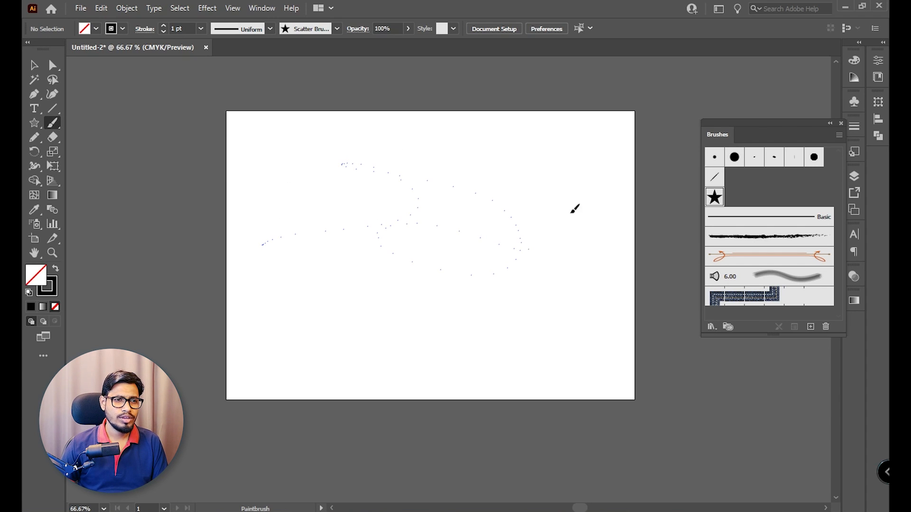
pyautogui.moveTo(504, 143); pyautogui.dragTo(592, 172)
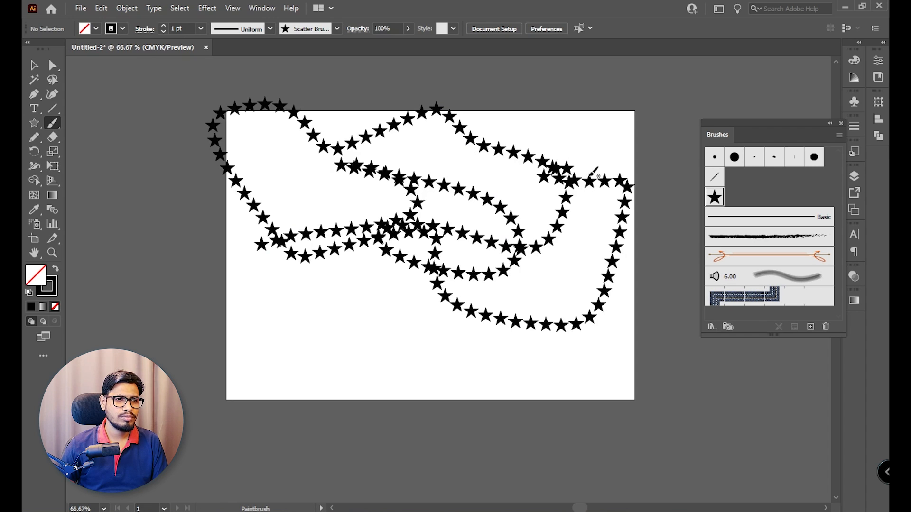
pyautogui.hotkey('ctrl', 'z')
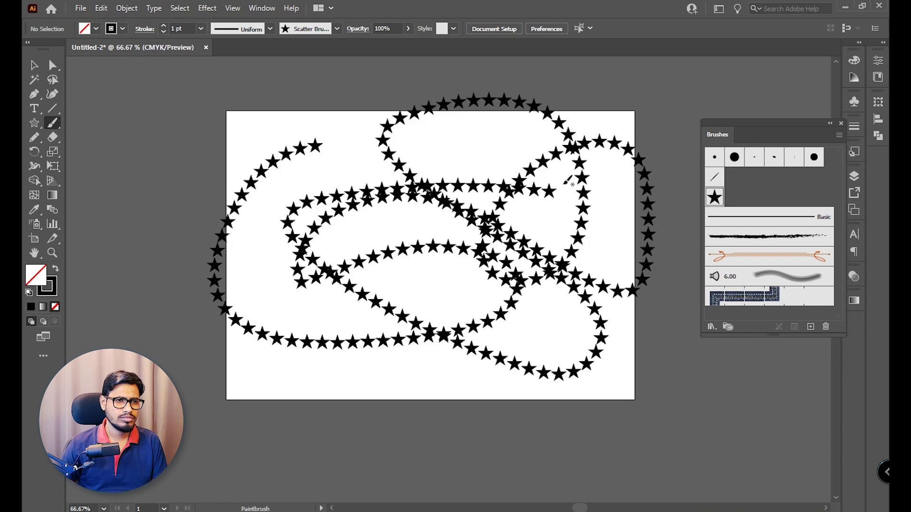
pyautogui.press('z')
pyautogui.moveTo(522, 238); pyautogui.dragTo(531, 238)
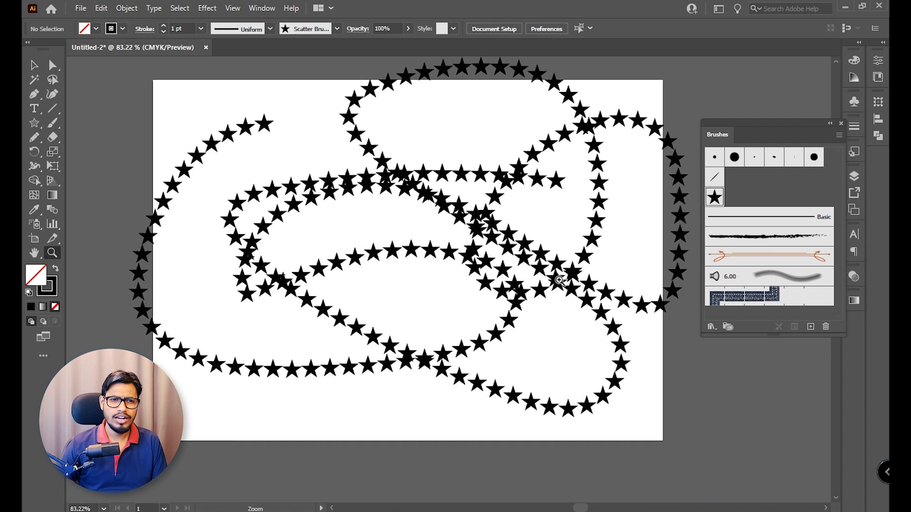
# Open the options of the star scatter brush with the looping stroke in view and turn on Preview
pyautogui.press('v')
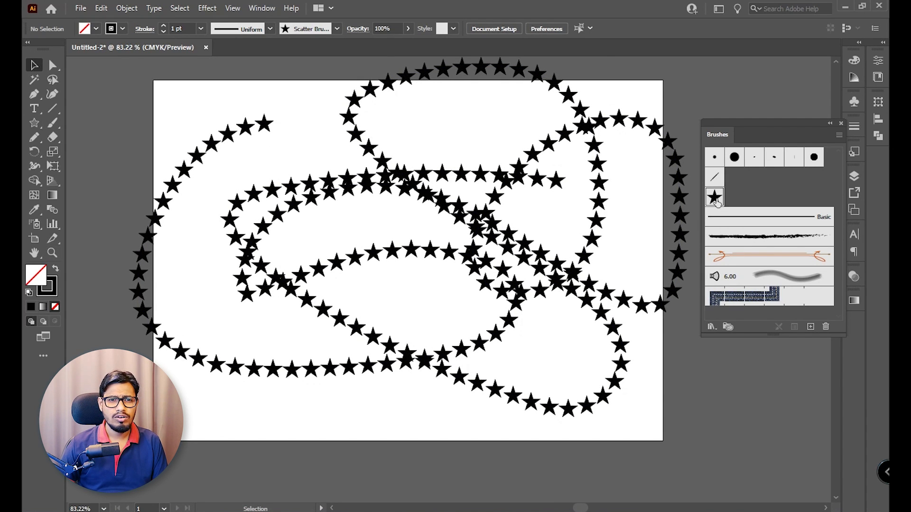
pyautogui.doubleClick(715, 198)
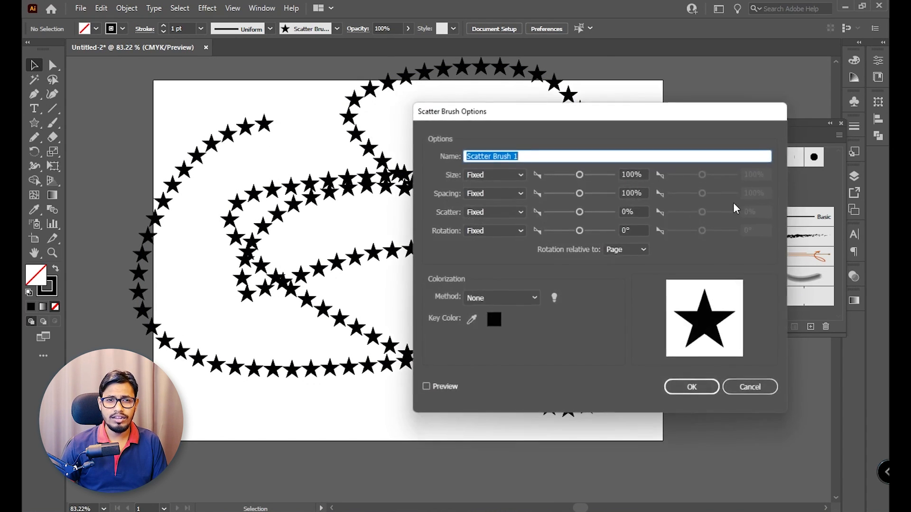
pyautogui.moveTo(646, 126)
pyautogui.mouseDown()
pyautogui.moveTo(737, 131)
pyautogui.moveTo(728, 130)
pyautogui.mouseUp()
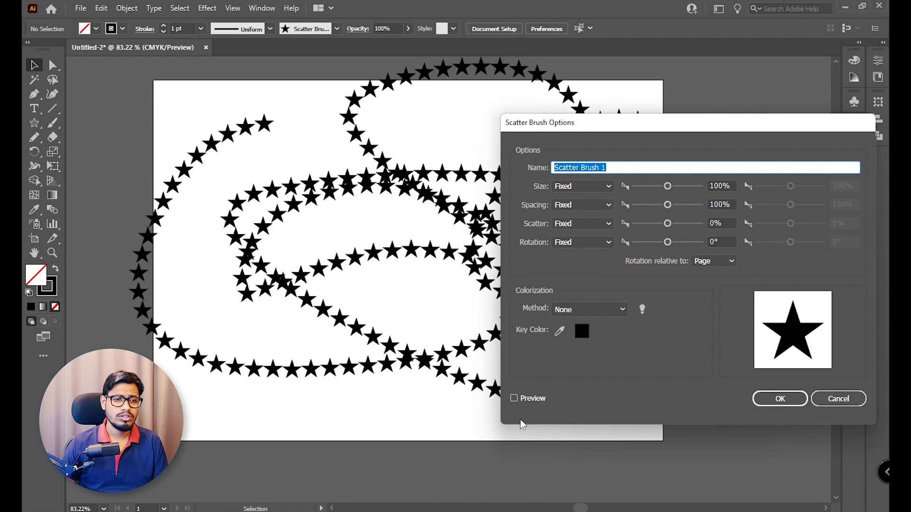
pyautogui.click(529, 401)
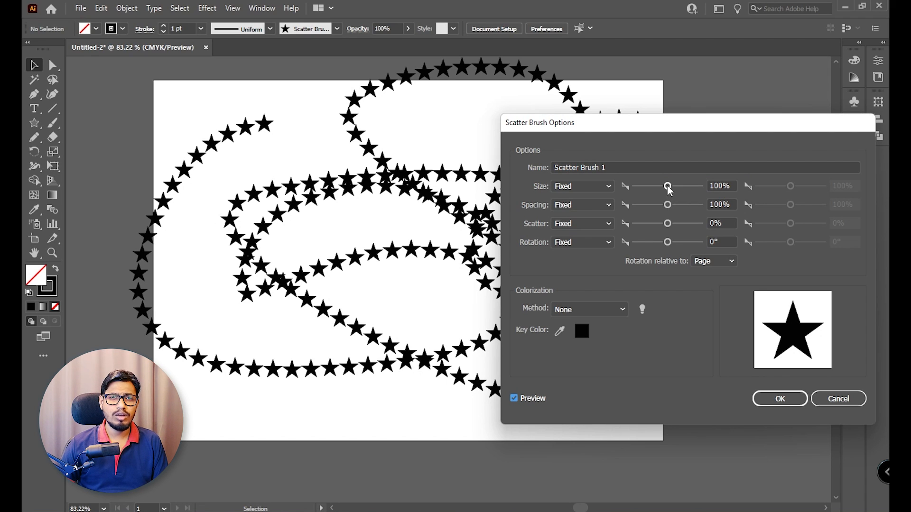
# Try the scatter brush with Size 87%, Spacing 420%, Scatter 203% and Rotation 54°
pyautogui.moveTo(667, 188); pyautogui.dragTo(660, 224)
pyautogui.click(668, 205)
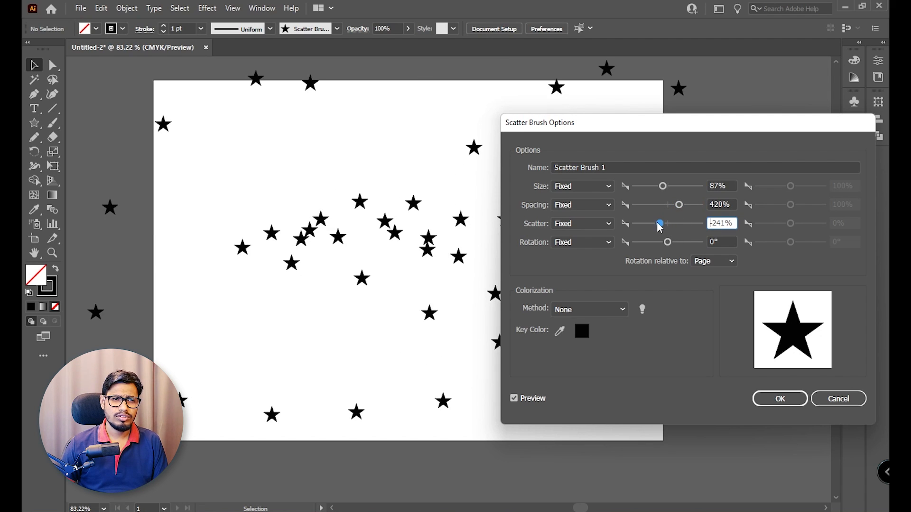
pyautogui.moveTo(659, 227)
pyautogui.mouseDown()
pyautogui.moveTo(680, 227)
pyautogui.moveTo(665, 243)
pyautogui.moveTo(677, 244)
pyautogui.moveTo(653, 245)
pyautogui.moveTo(695, 248)
pyautogui.moveTo(654, 245)
pyautogui.moveTo(680, 248)
pyautogui.mouseUp()
pyautogui.moveTo(681, 127)
pyautogui.mouseDown()
pyautogui.moveTo(528, 222)
pyautogui.moveTo(667, 199)
pyautogui.moveTo(643, 167)
pyautogui.mouseUp()
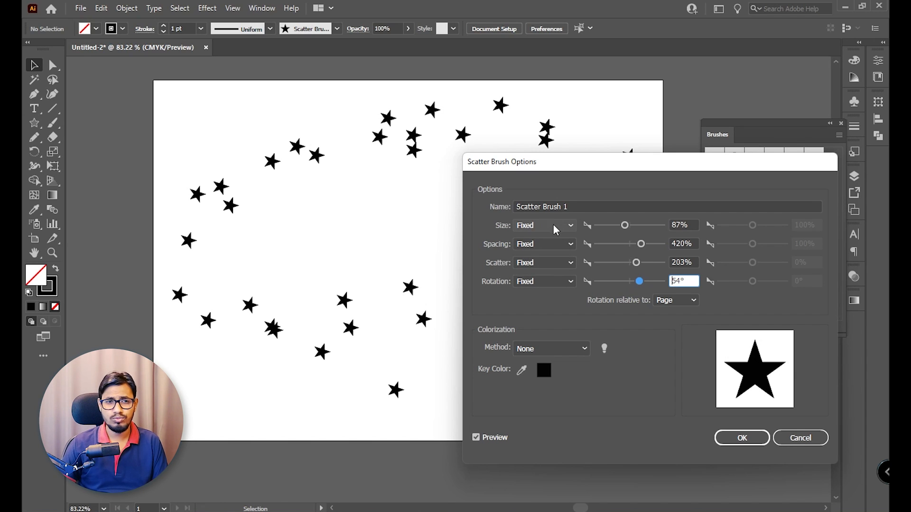
# Set the scatter brush's Size, Spacing and Scatter to 100% and its Rotation to 100°
pyautogui.click(688, 223)
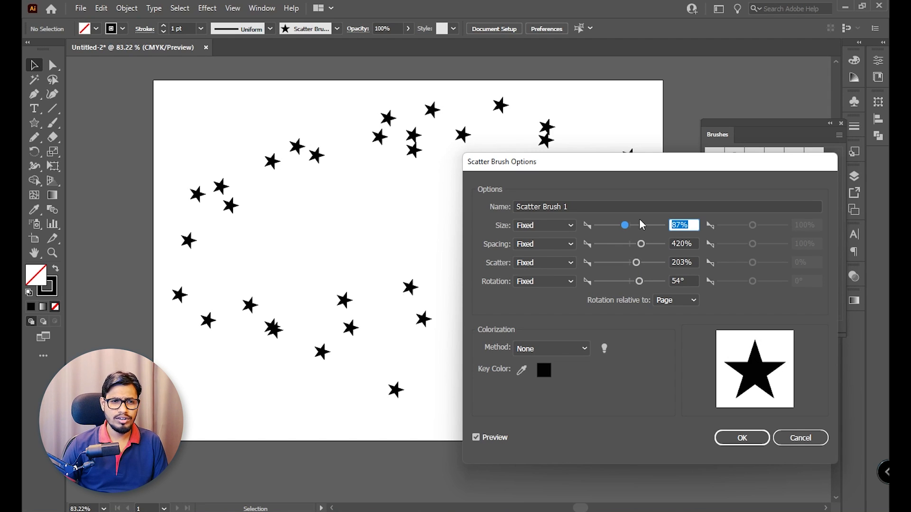
pyautogui.write('100')
pyautogui.press('Tab')
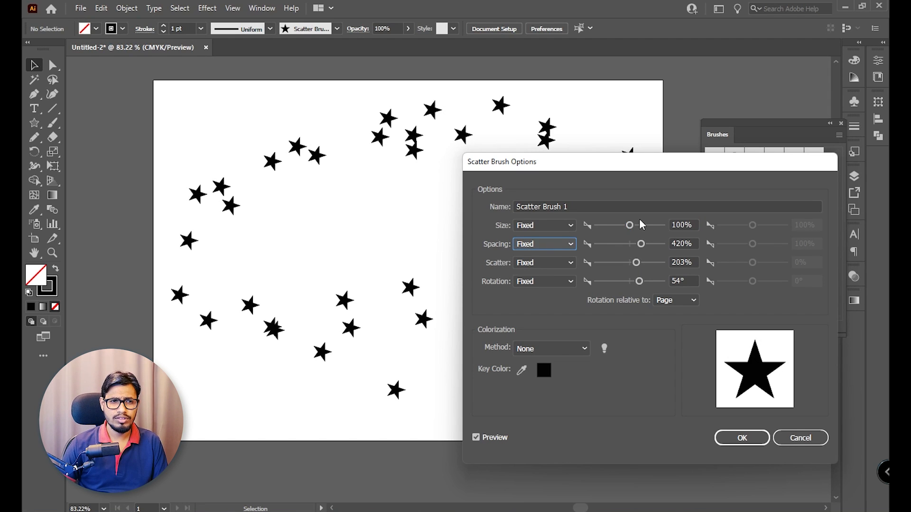
pyautogui.press('Tab')
pyautogui.write('100')
pyautogui.press('Tab')
pyautogui.press('Tab')
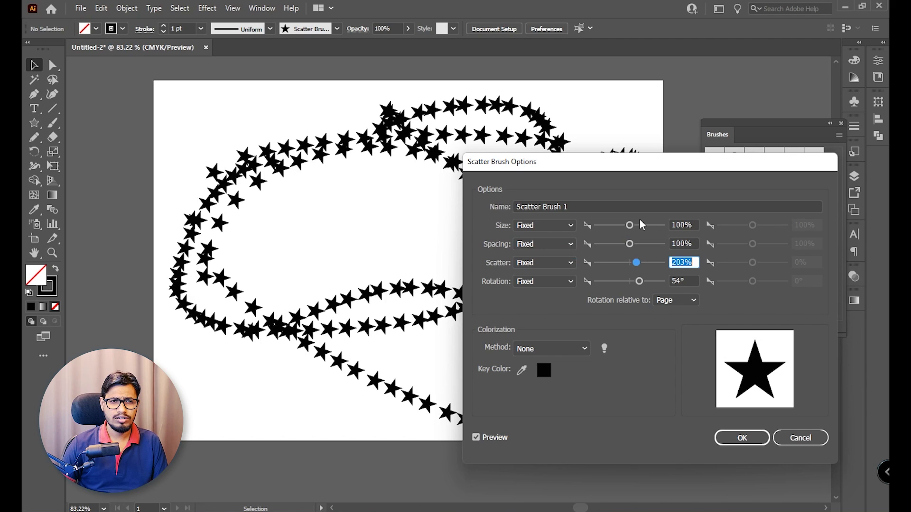
pyautogui.write('1')
pyautogui.press('Tab')
pyautogui.press('Tab')
pyautogui.write('100')
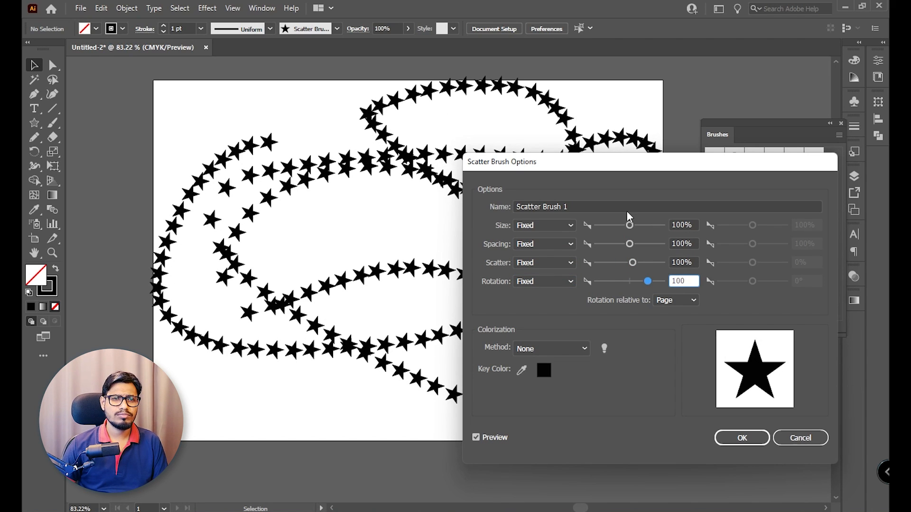
# Change Size, Spacing, Scatter and Rotation of the scatter brush from Fixed to Random
pyautogui.click(558, 224)
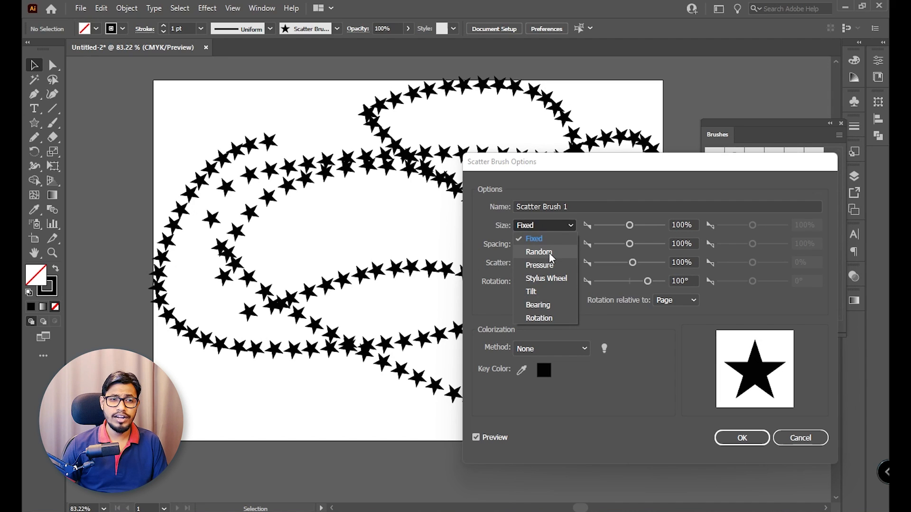
pyautogui.click(539, 252)
pyautogui.click(545, 244)
pyautogui.click(539, 270)
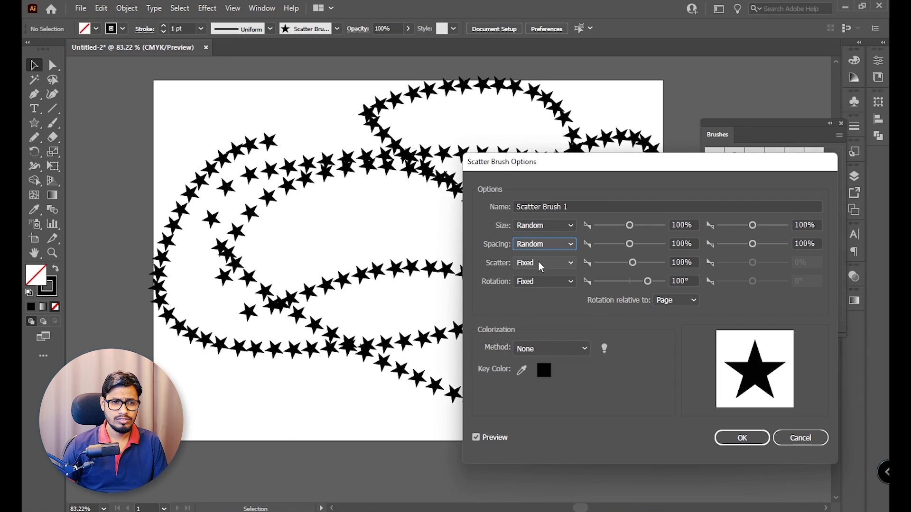
pyautogui.click(545, 262)
pyautogui.click(541, 291)
pyautogui.click(544, 281)
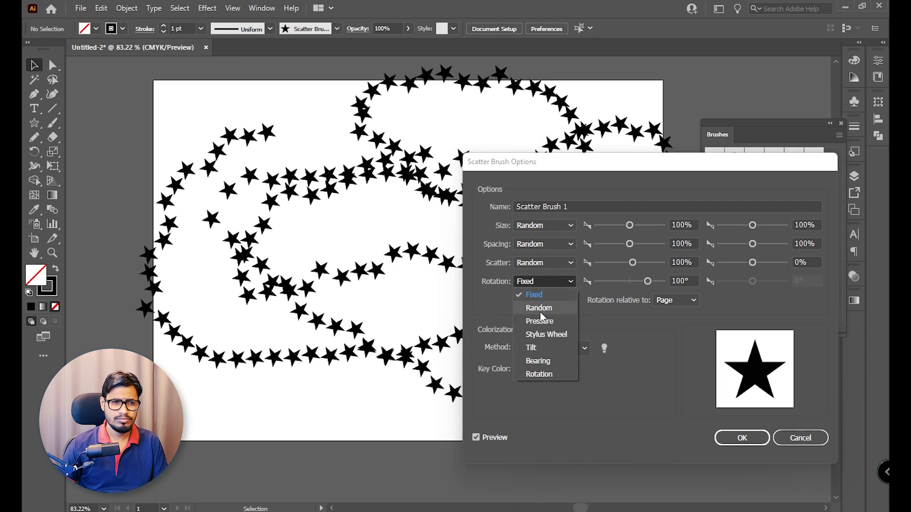
pyautogui.click(540, 309)
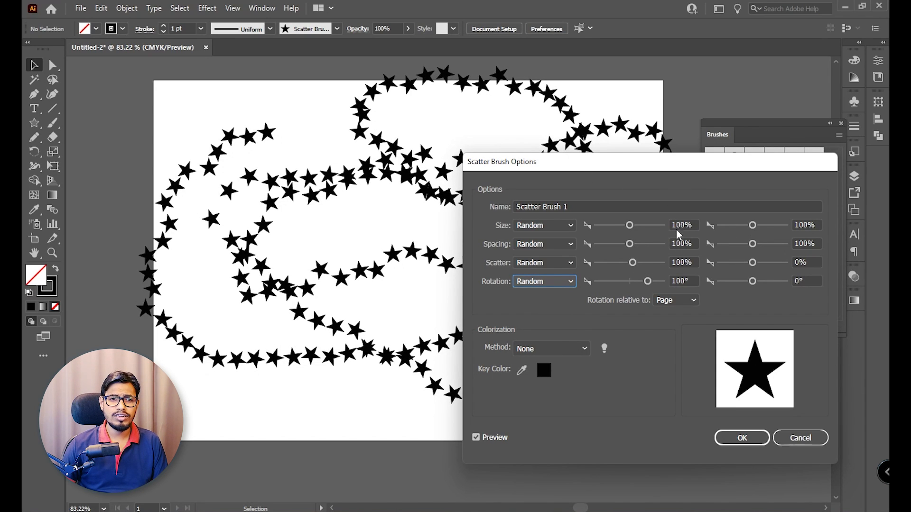
# Set the scatter brush's random ranges to Size 27% and 97%, Spacing 400% and 55%, and Scatter 581% and -333%
pyautogui.moveTo(629, 225); pyautogui.dragTo(609, 225)
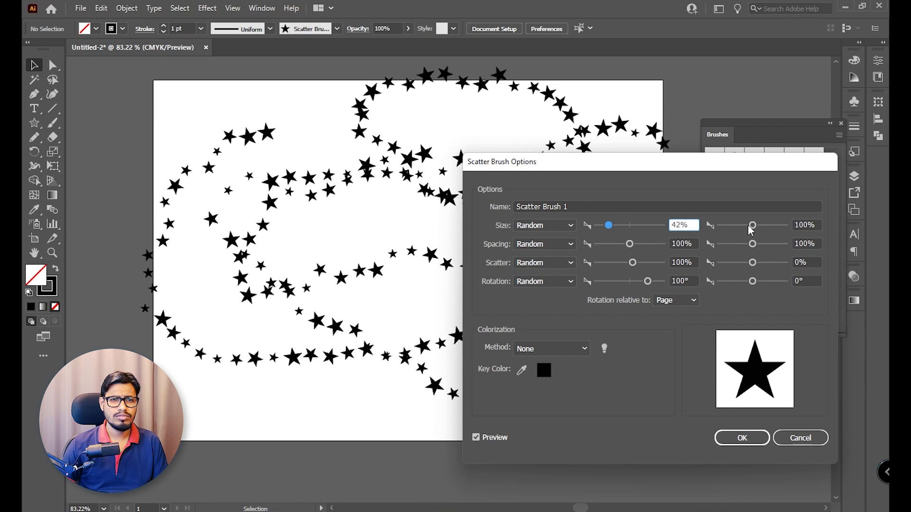
pyautogui.moveTo(754, 226)
pyautogui.mouseDown()
pyautogui.moveTo(764, 230)
pyautogui.moveTo(754, 230)
pyautogui.mouseUp()
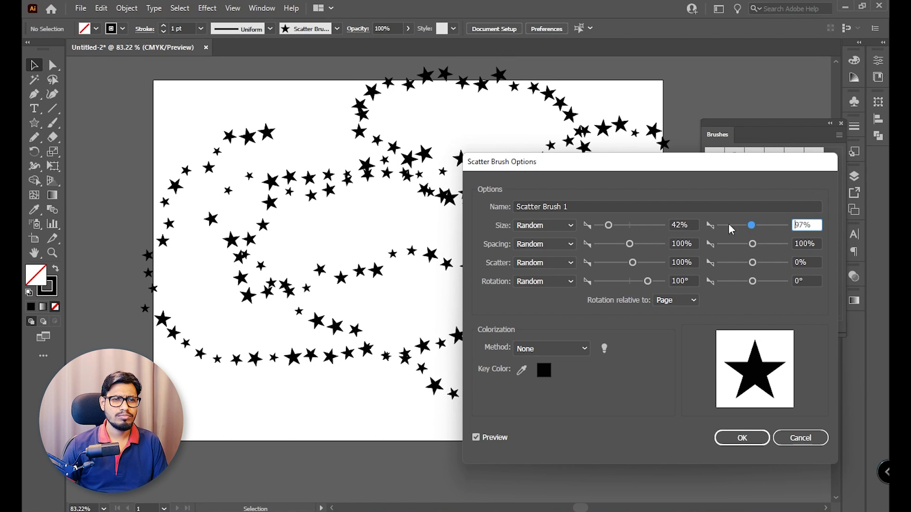
pyautogui.moveTo(610, 230); pyautogui.dragTo(639, 245)
pyautogui.moveTo(751, 244)
pyautogui.mouseDown()
pyautogui.moveTo(736, 245)
pyautogui.moveTo(767, 249)
pyautogui.moveTo(739, 249)
pyautogui.mouseUp()
pyautogui.moveTo(634, 264)
pyautogui.mouseDown()
pyautogui.moveTo(623, 264)
pyautogui.moveTo(648, 263)
pyautogui.mouseUp()
pyautogui.moveTo(754, 263); pyautogui.dragTo(741, 263)
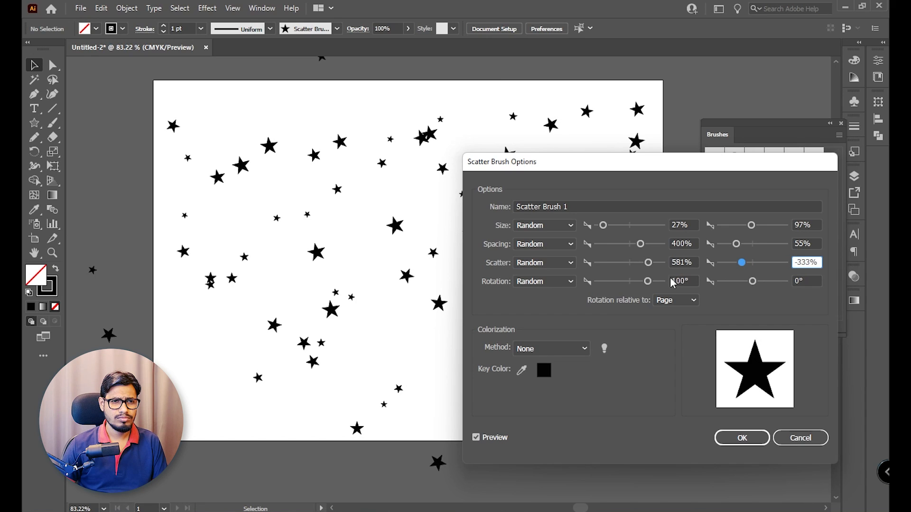
# Set the Scatter range to 433% and -333% and Rotation to -46° and -70°, and apply the changes to existing strokes
pyautogui.moveTo(648, 281)
pyautogui.mouseDown()
pyautogui.moveTo(647, 261)
pyautogui.moveTo(636, 283)
pyautogui.mouseUp()
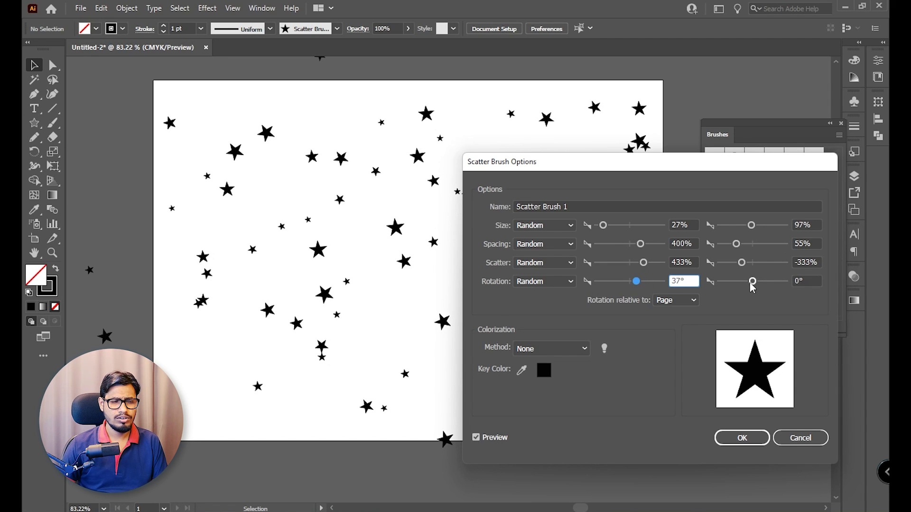
pyautogui.moveTo(752, 282)
pyautogui.mouseDown()
pyautogui.moveTo(763, 285)
pyautogui.moveTo(738, 284)
pyautogui.mouseUp()
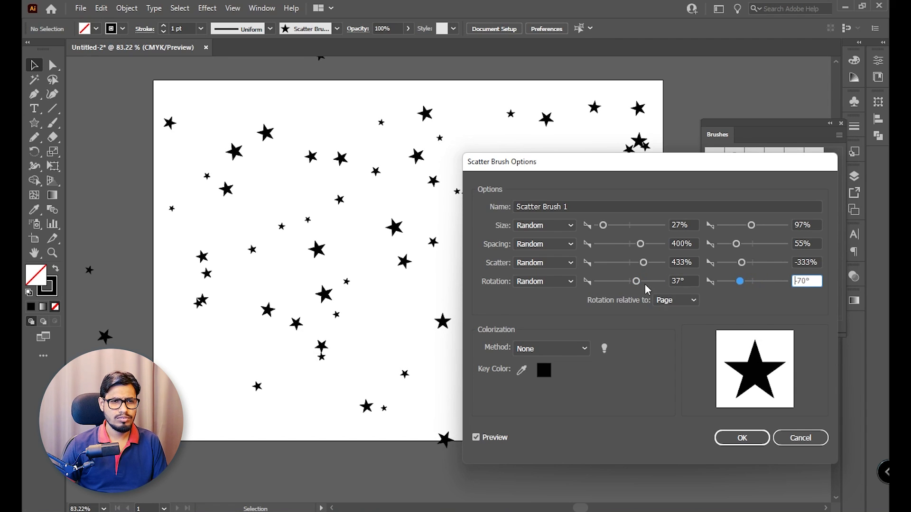
pyautogui.moveTo(636, 282); pyautogui.dragTo(621, 282)
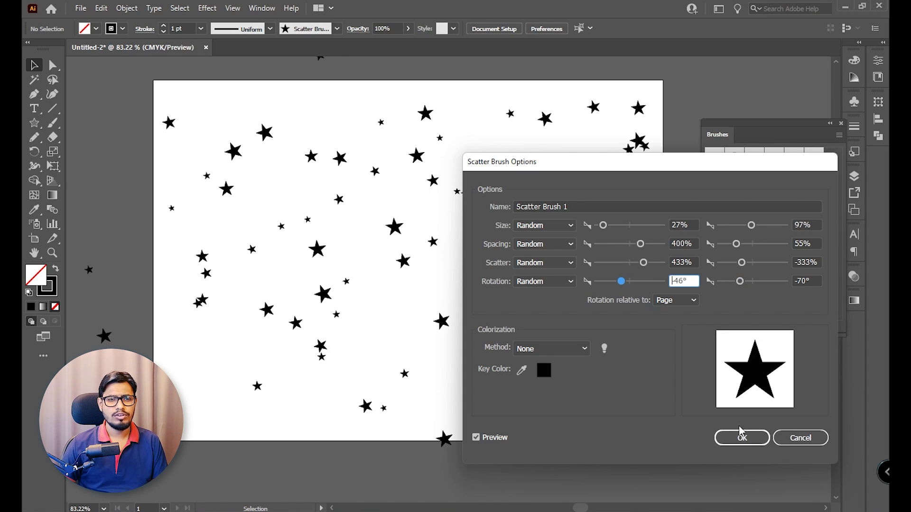
pyautogui.click(755, 443)
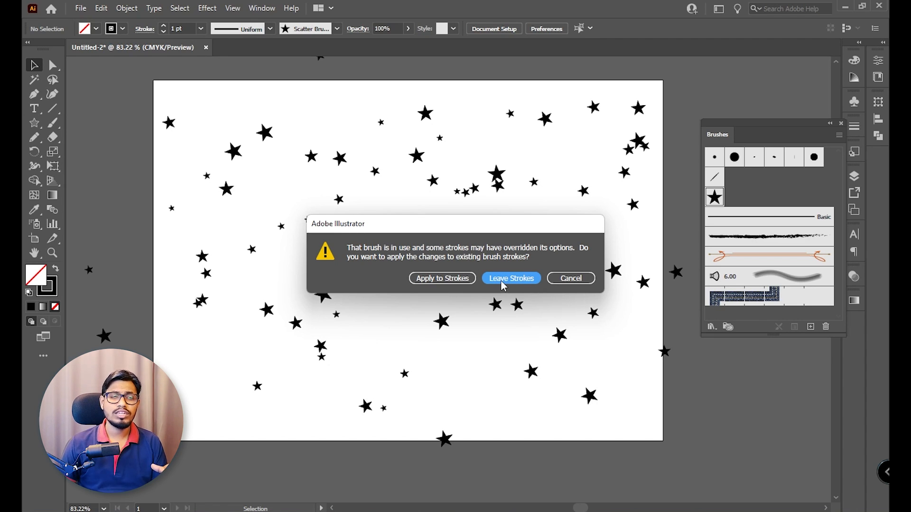
pyautogui.click(449, 280)
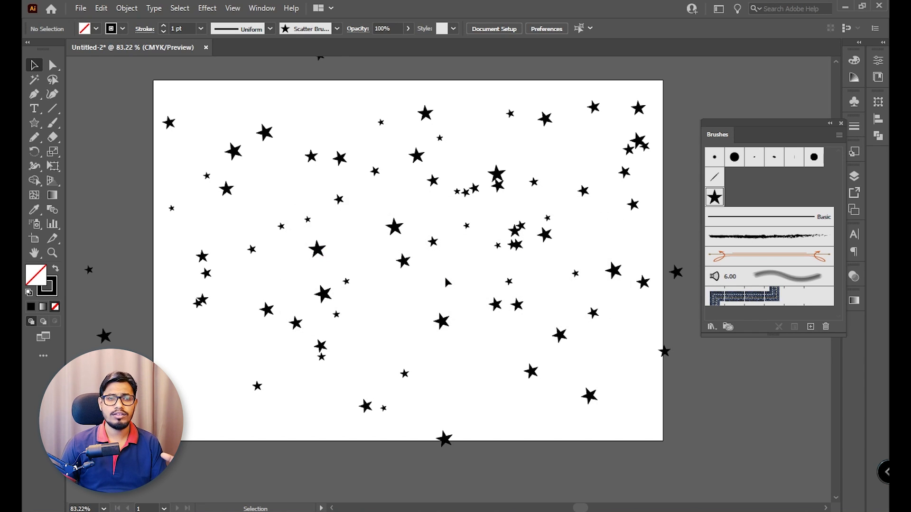
# Scale down the looping star-scatter path so that it fits within the artboard
pyautogui.click(493, 244)
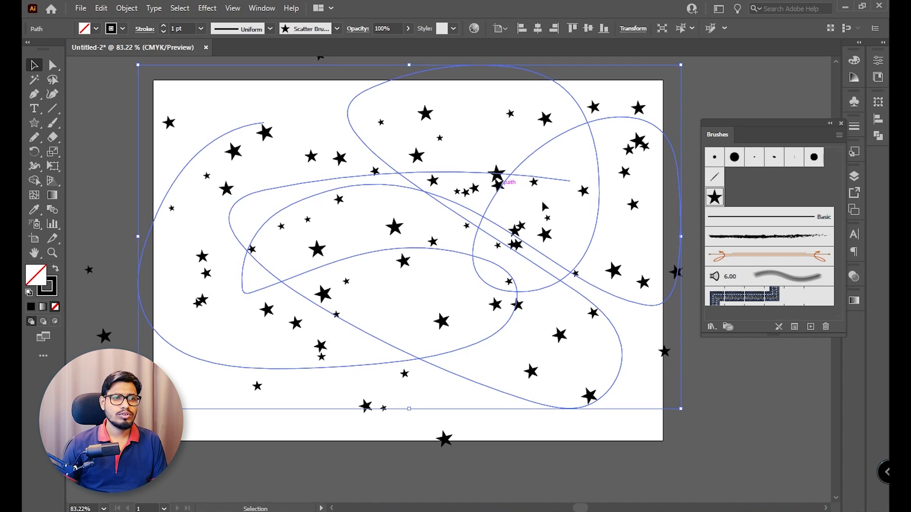
pyautogui.moveTo(682, 237); pyautogui.dragTo(610, 235)
pyautogui.click(632, 292)
# Set the stroke weight of the looping star-scatter path to 0.75 pt
pyautogui.press('z')
pyautogui.moveTo(511, 323)
pyautogui.mouseDown()
pyautogui.moveTo(476, 307)
pyautogui.moveTo(497, 315)
pyautogui.mouseUp()
pyautogui.click(33, 64)
pyautogui.moveTo(265, 127); pyautogui.dragTo(478, 289)
pyautogui.click(201, 29)
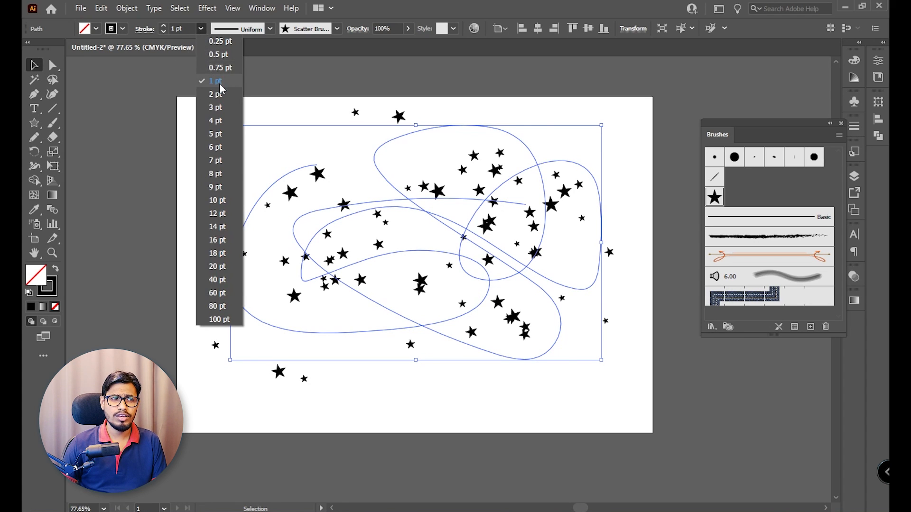
pyautogui.click(221, 68)
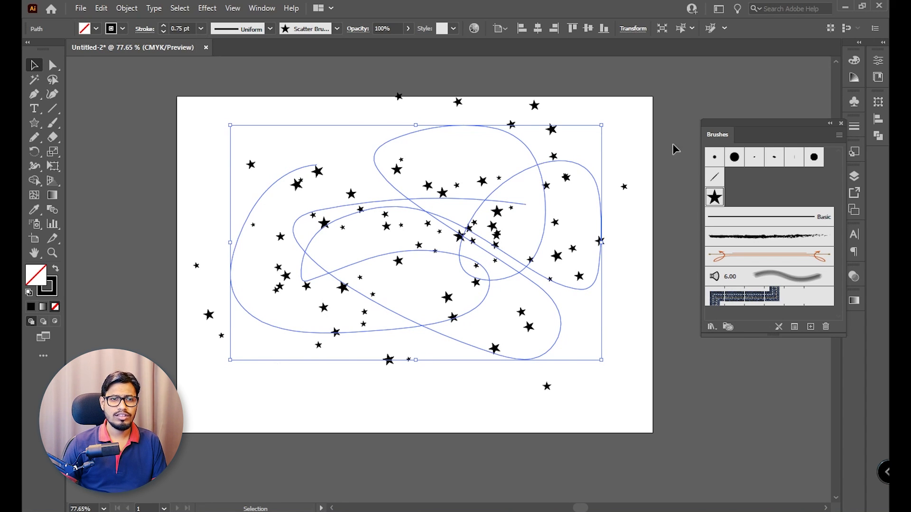
pyautogui.click(630, 111)
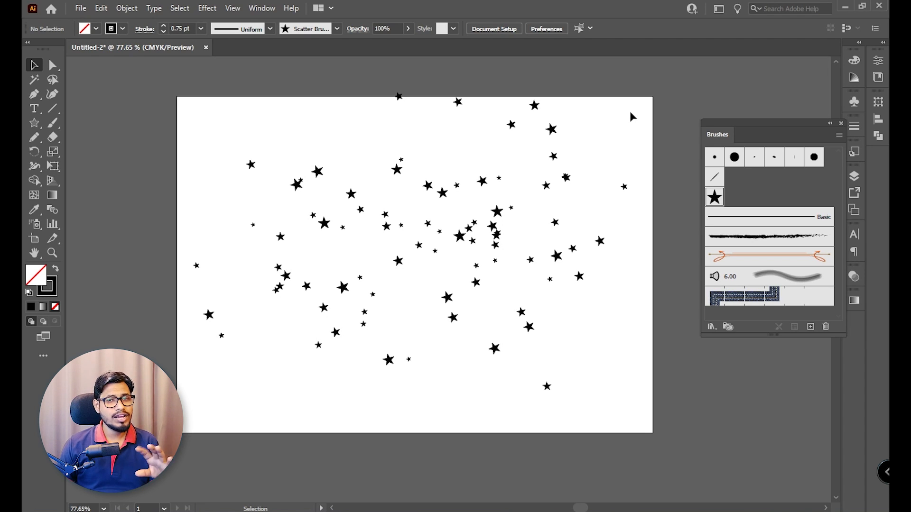
# Delete the star-scatter path and check which new brush types are offered with nothing selected
pyautogui.moveTo(649, 119); pyautogui.dragTo(327, 342)
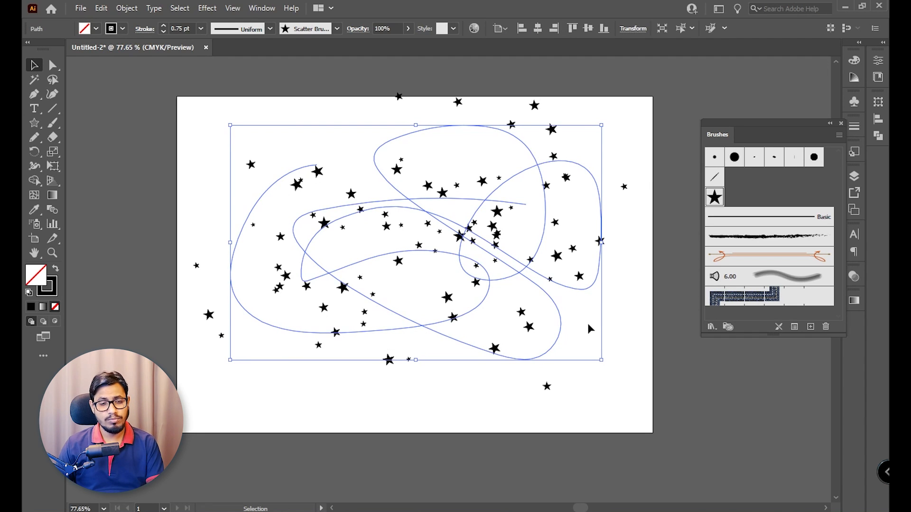
pyautogui.press('Delete')
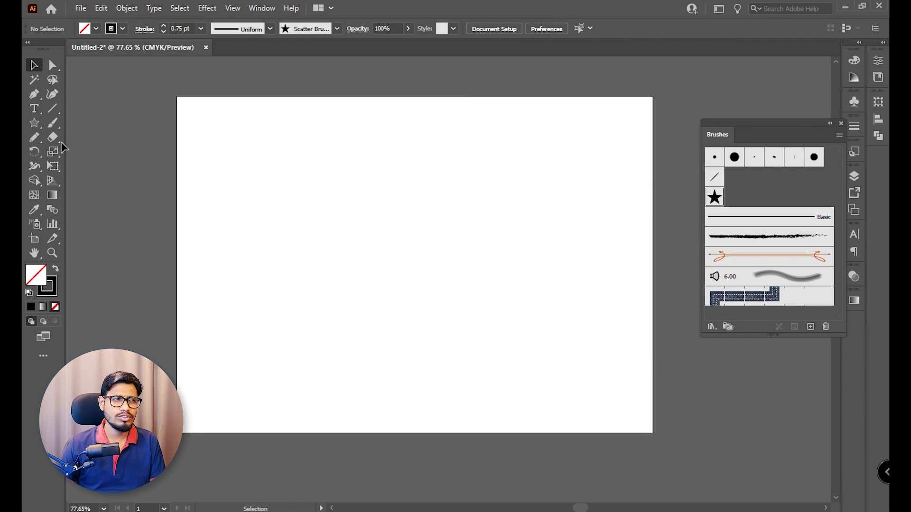
pyautogui.click(811, 327)
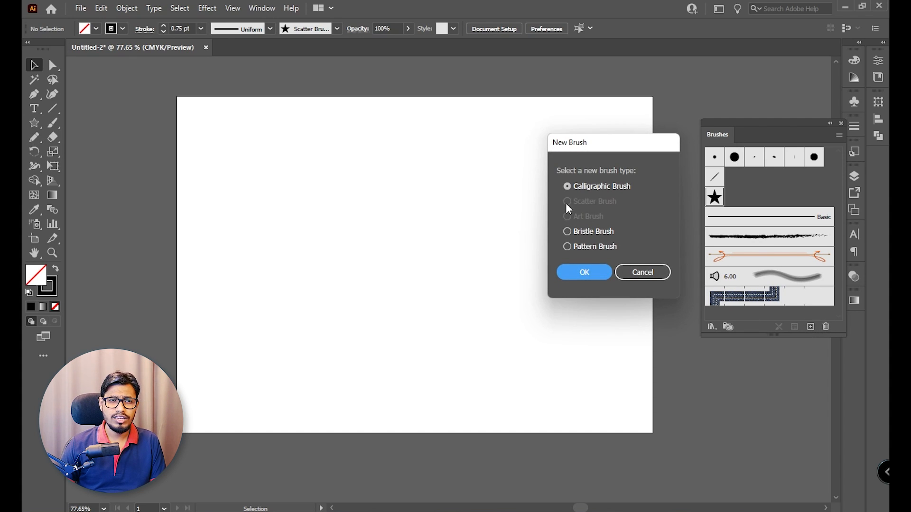
pyautogui.click(656, 279)
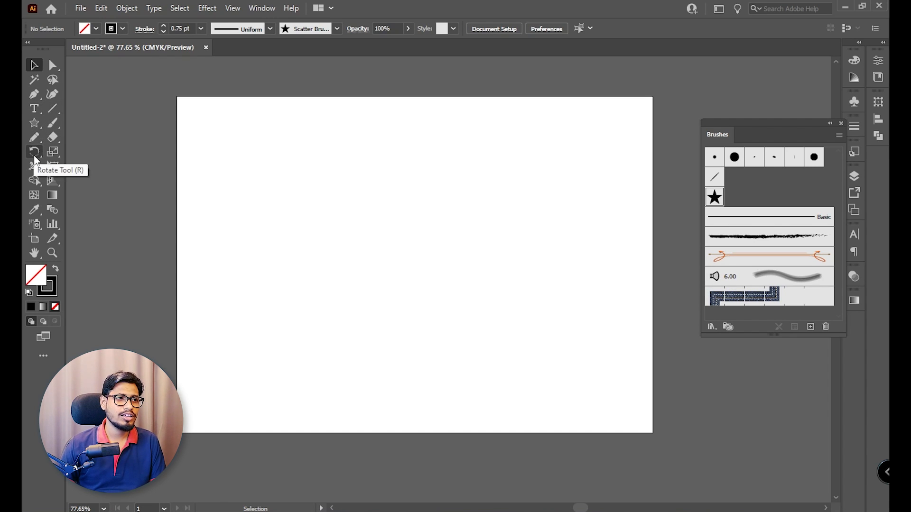
# Draw a long, thin horizontal rectangle near the top centre of the artboard
pyautogui.press('m')
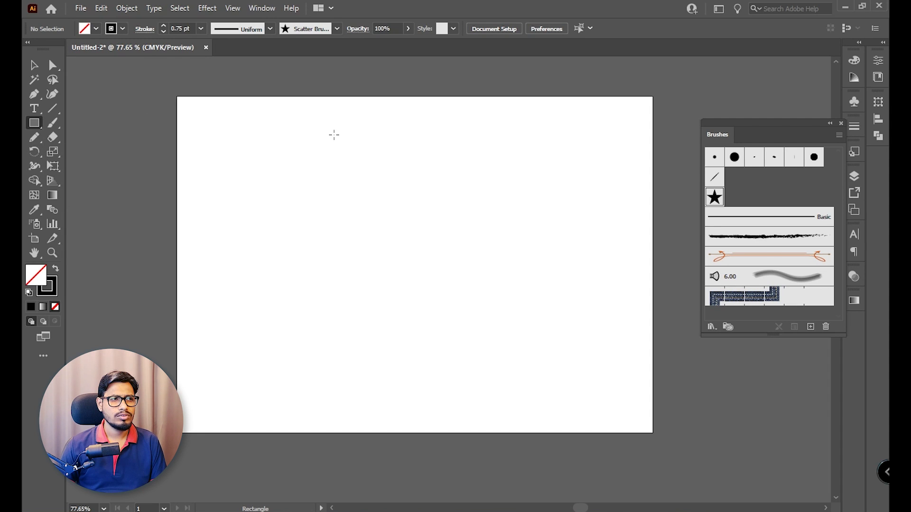
pyautogui.moveTo(334, 135); pyautogui.dragTo(498, 152)
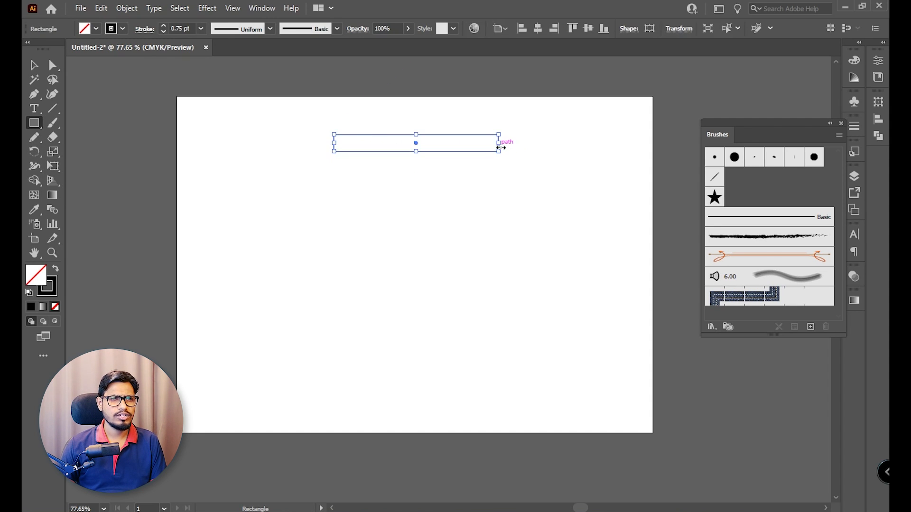
pyautogui.hotkey('ctrl', '1')
pyautogui.hotkey('ctrl', '=')
pyautogui.scroll(-3, 524, 244)
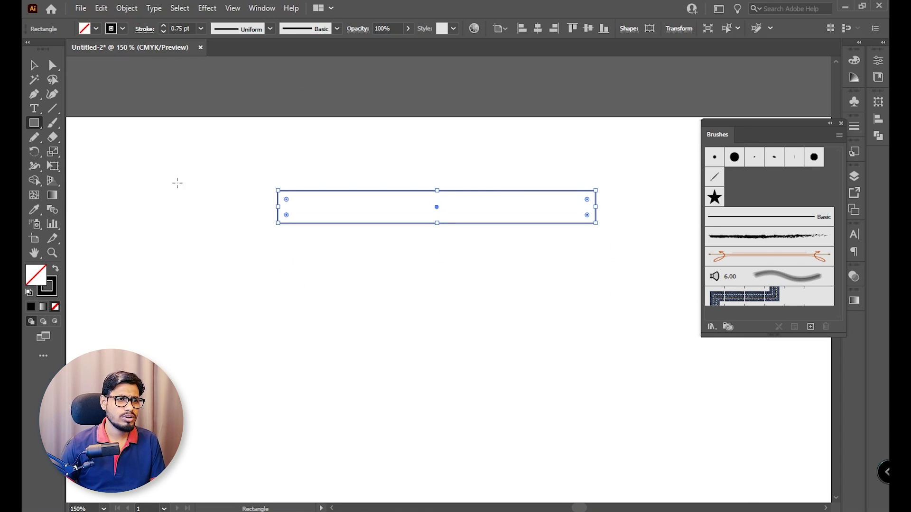
# Duplicate the rectangle three times downward, edge to edge, and select all four stacked rectangles
pyautogui.press('v')
pyautogui.moveTo(439, 209); pyautogui.dragTo(439, 246)
pyautogui.hotkey('ctrl', 'd')
pyautogui.hotkey('ctrl', 'd')
pyautogui.moveTo(622, 187); pyautogui.dragTo(326, 380)
pyautogui.scroll(-3, 448, 309)
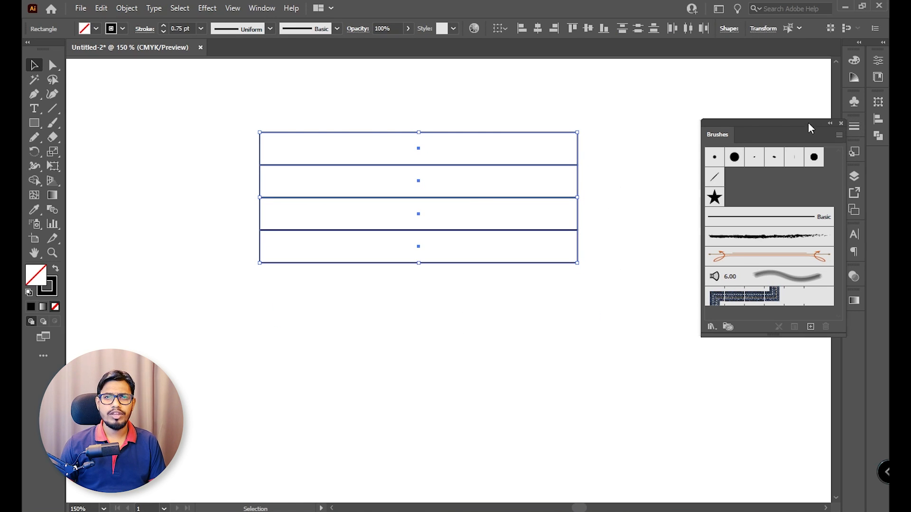
# Display the colour swatches next to the brushes and fill all four stacked rectangles with dark red
pyautogui.moveTo(809, 123); pyautogui.dragTo(789, 110)
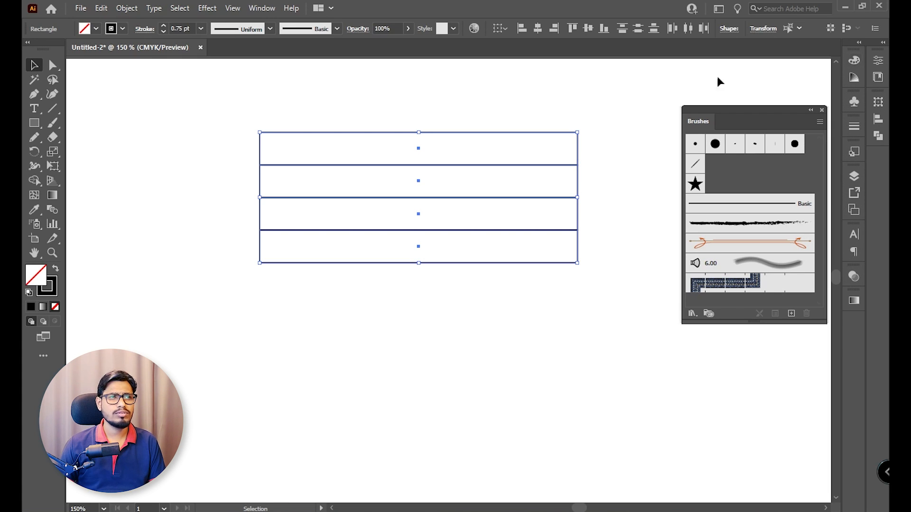
pyautogui.click(264, 9)
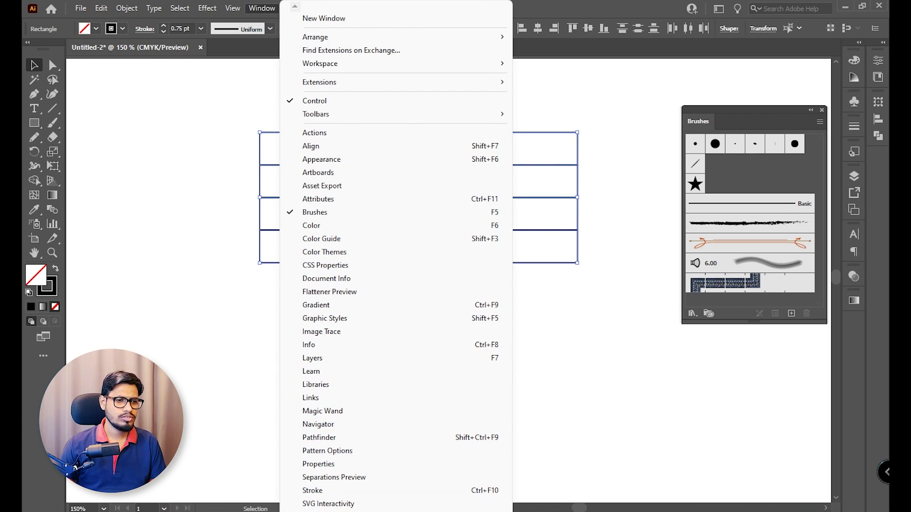
pyautogui.click(361, 511)
pyautogui.moveTo(315, 89); pyautogui.dragTo(684, 119)
pyautogui.click(513, 97)
pyautogui.moveTo(474, 96); pyautogui.dragTo(489, 280)
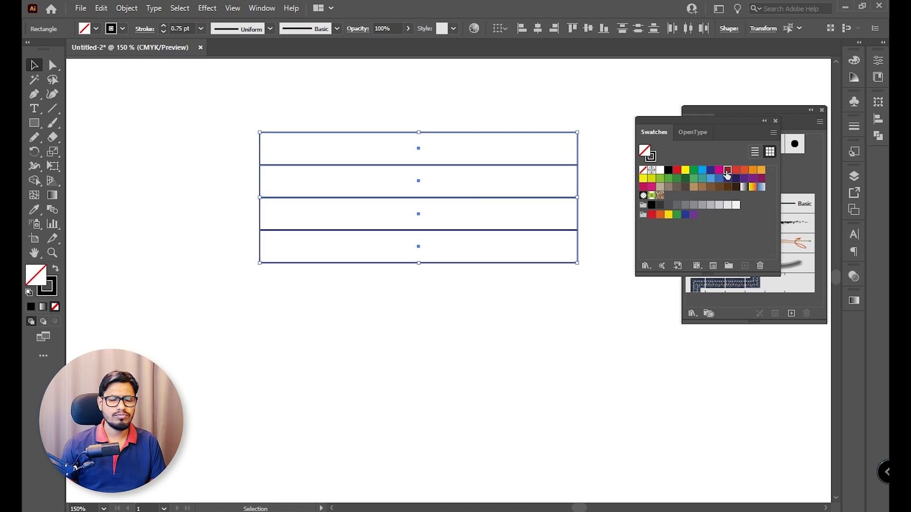
pyautogui.click(727, 170)
pyautogui.click(606, 122)
pyautogui.moveTo(606, 117); pyautogui.dragTo(401, 355)
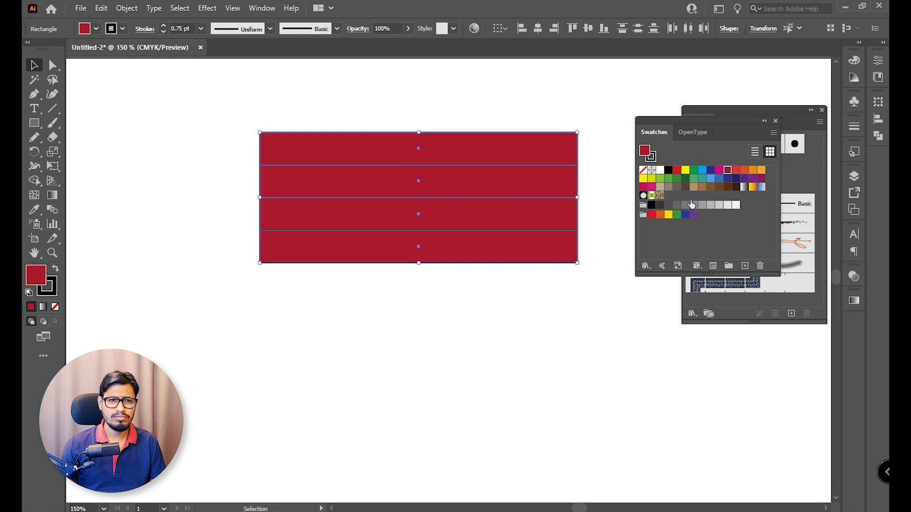
# Try a dark brown fill on the four rectangles and return them to dark red
pyautogui.click(727, 189)
pyautogui.click(612, 146)
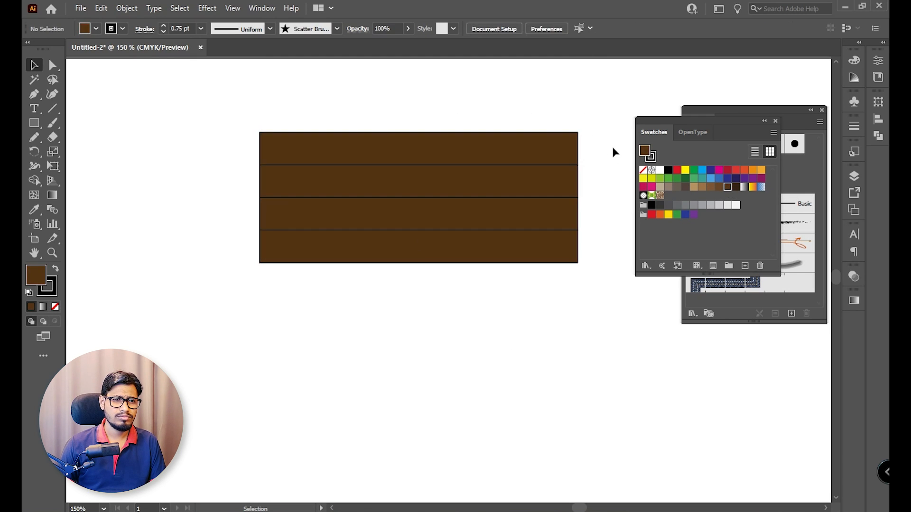
pyautogui.click(555, 185)
pyautogui.moveTo(598, 123); pyautogui.dragTo(532, 256)
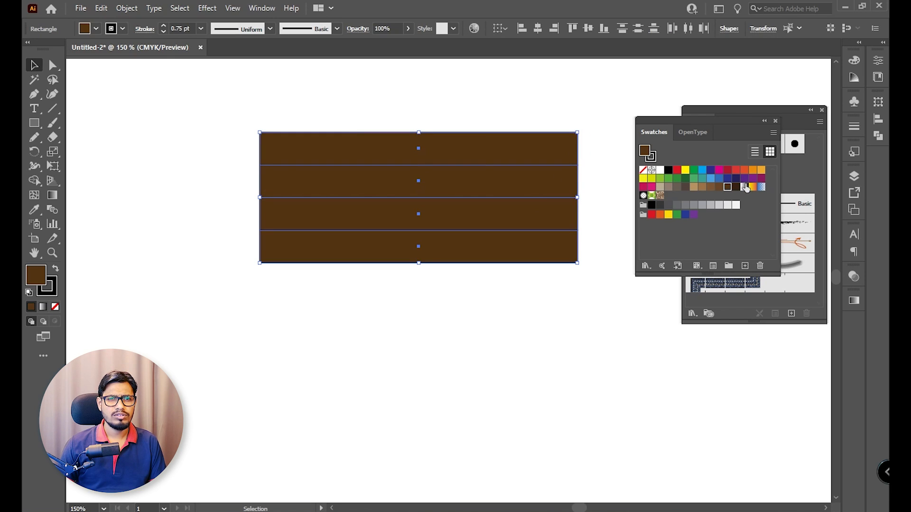
pyautogui.click(728, 172)
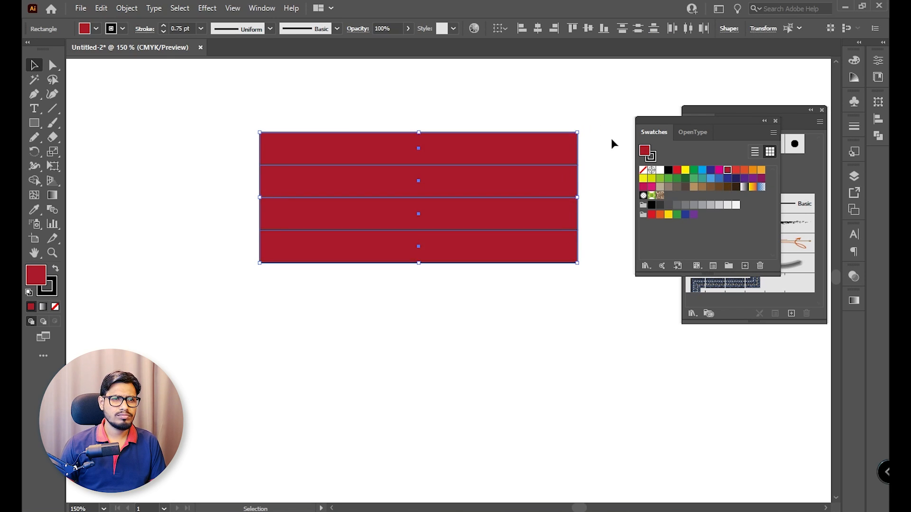
# Fill the second rectangle with bright red, the third with orange-red and the fourth with orange C=0 M=50 Y=100 K=0
pyautogui.click(553, 191)
pyautogui.click(735, 172)
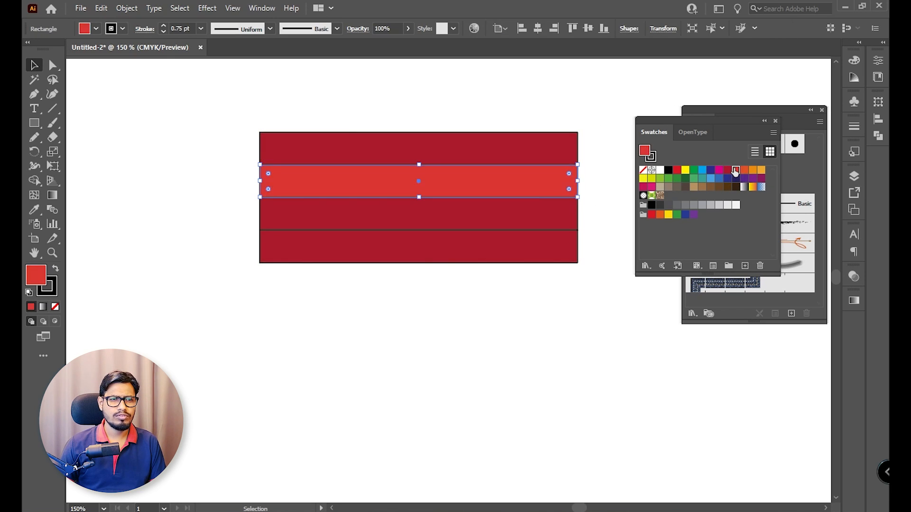
pyautogui.click(544, 216)
pyautogui.click(745, 172)
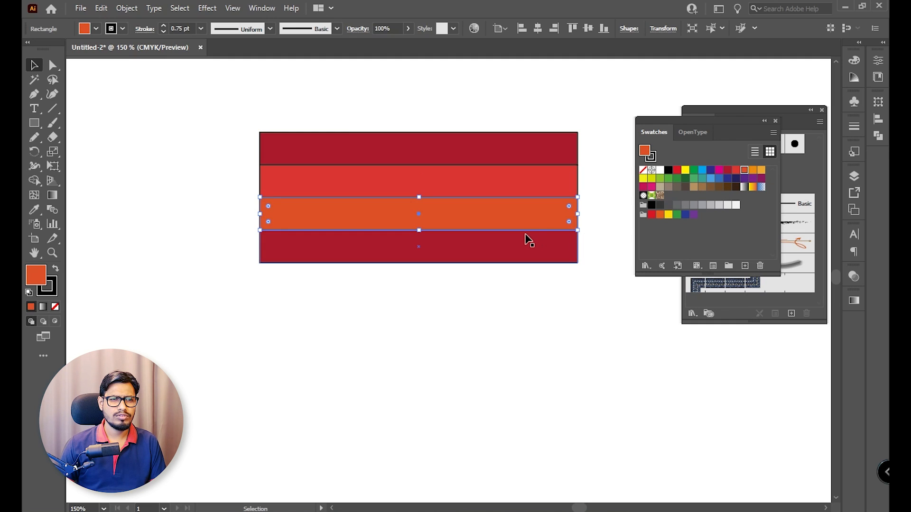
pyautogui.click(532, 247)
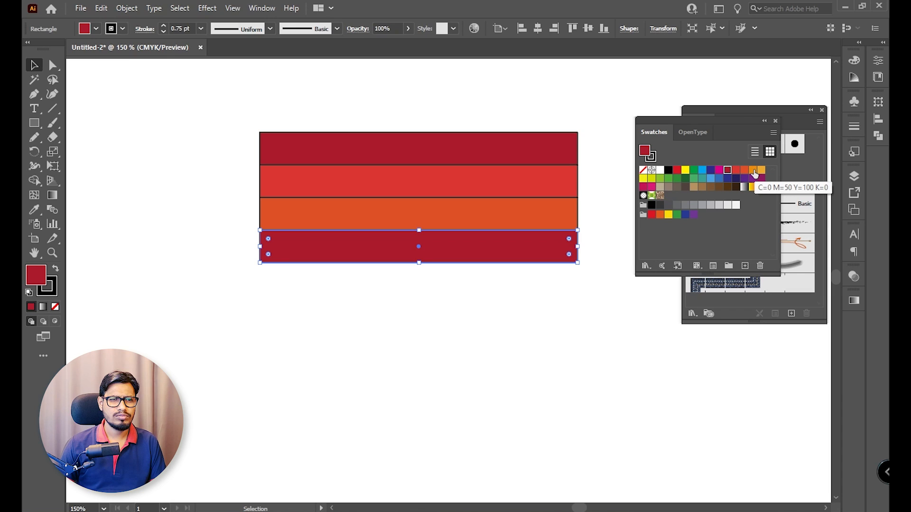
pyautogui.click(754, 173)
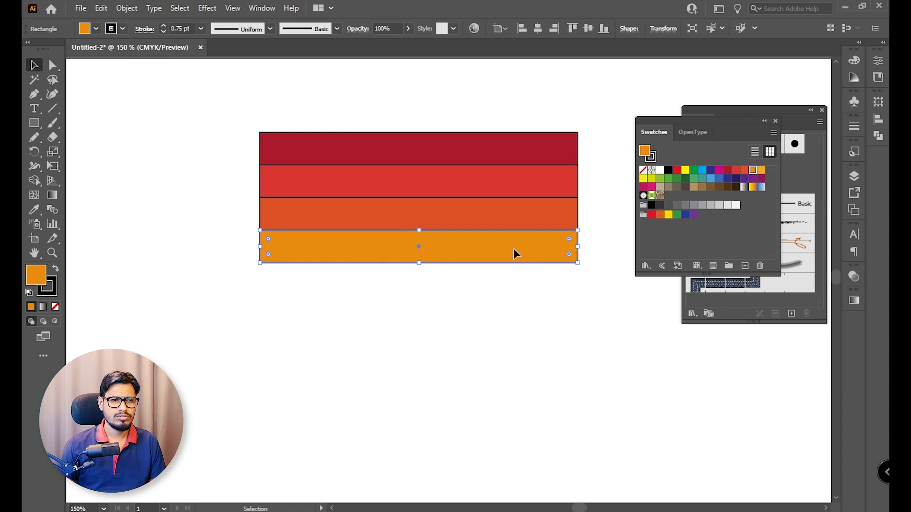
# Duplicate the orange rectangle directly below itself and fill the copy with the lighter yellow-orange swatch
pyautogui.moveTo(514, 249); pyautogui.dragTo(520, 287)
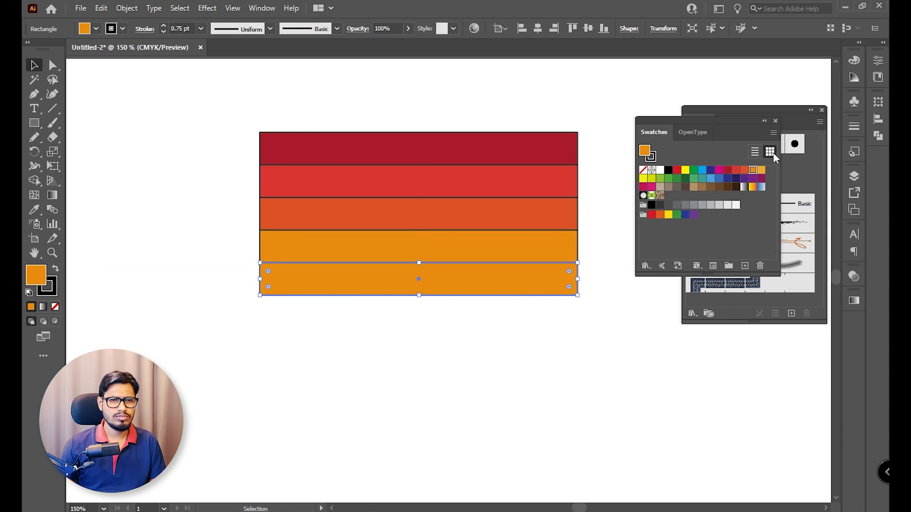
pyautogui.click(761, 172)
pyautogui.click(529, 329)
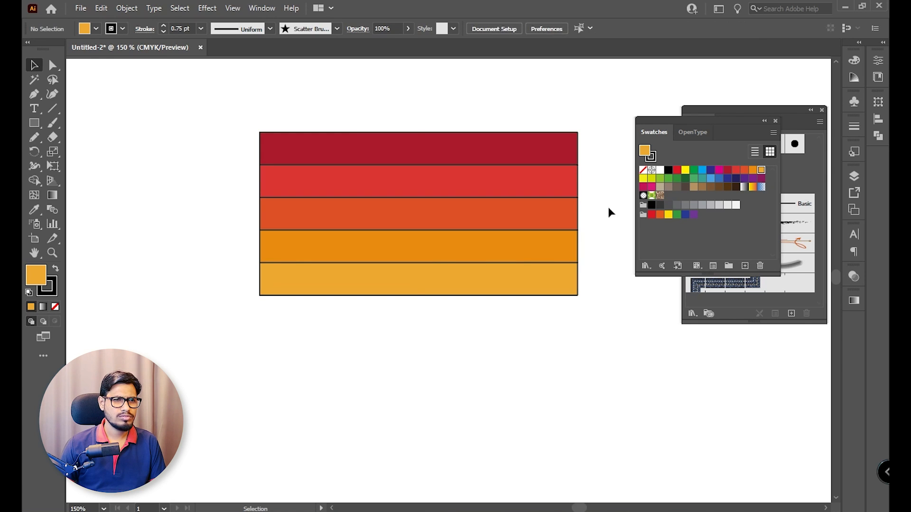
# Remove the black stroke from all five coloured rectangles
pyautogui.hotkey('ctrl', 'a')
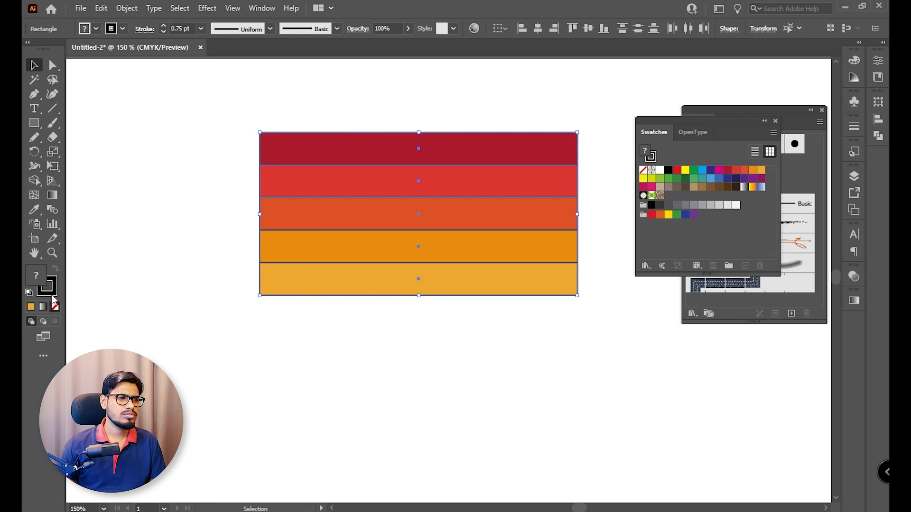
pyautogui.click(52, 296)
pyautogui.click(55, 308)
pyautogui.click(417, 401)
pyautogui.press('z')
pyautogui.keyDown('alt'); pyautogui.click(482, 351); pyautogui.keyUp('alt')
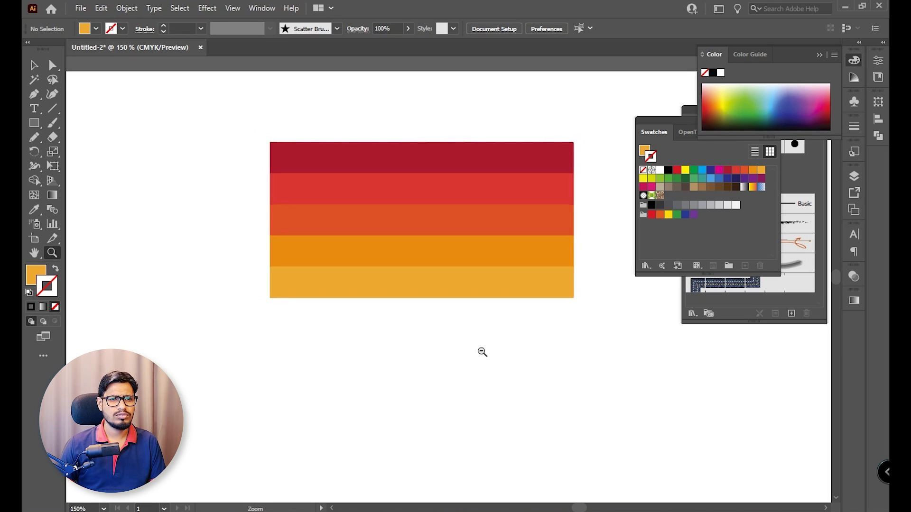
# Collapse the Color panel and move the Swatches and Brushes panels clear of the striped artwork
pyautogui.moveTo(482, 352); pyautogui.dragTo(475, 351)
pyautogui.moveTo(606, 160); pyautogui.dragTo(641, 248)
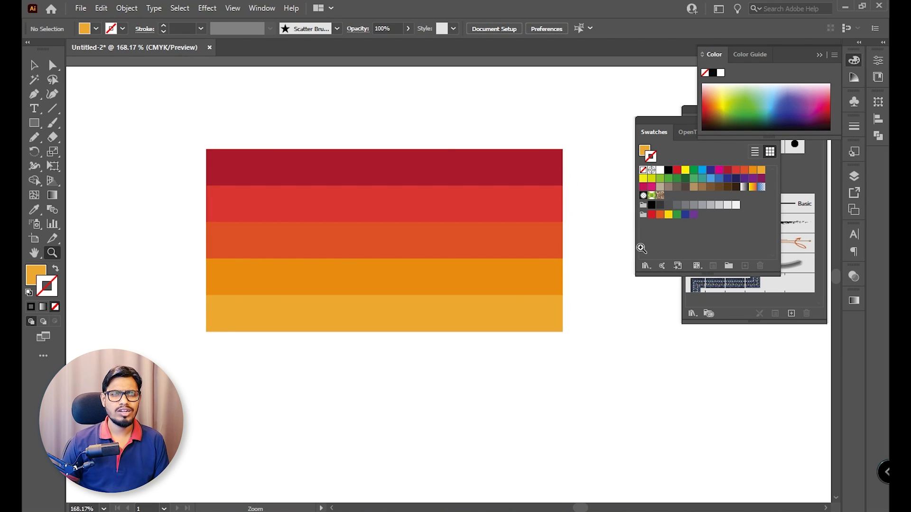
pyautogui.click(34, 65)
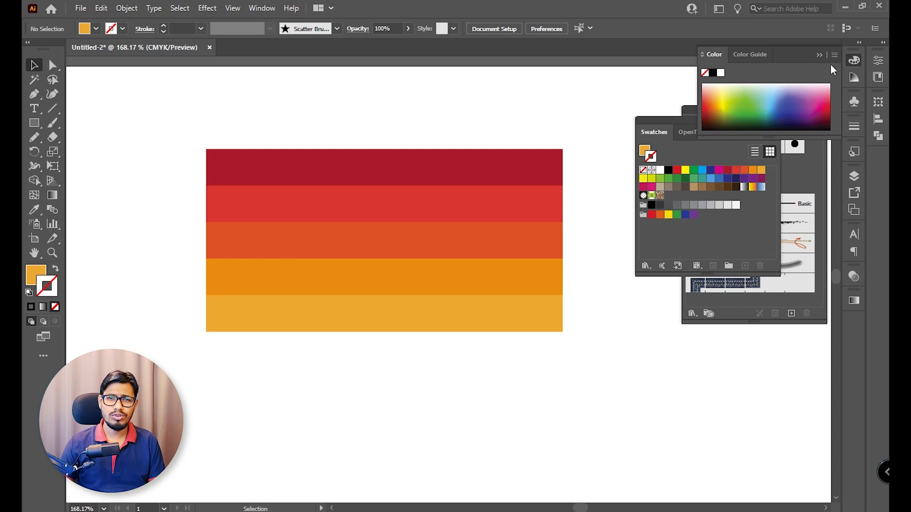
pyautogui.click(851, 61)
pyautogui.moveTo(729, 131)
pyautogui.mouseDown()
pyautogui.moveTo(810, 252)
pyautogui.moveTo(836, 273)
pyautogui.mouseUp()
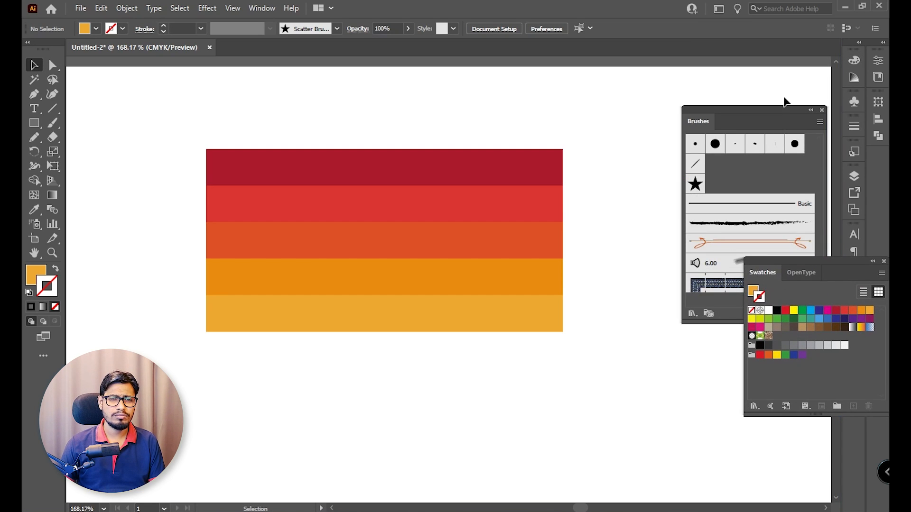
pyautogui.moveTo(788, 111); pyautogui.dragTo(772, 77)
# Select all five coloured stripes and flatten them vertically into a thin band
pyautogui.moveTo(605, 138); pyautogui.dragTo(303, 323)
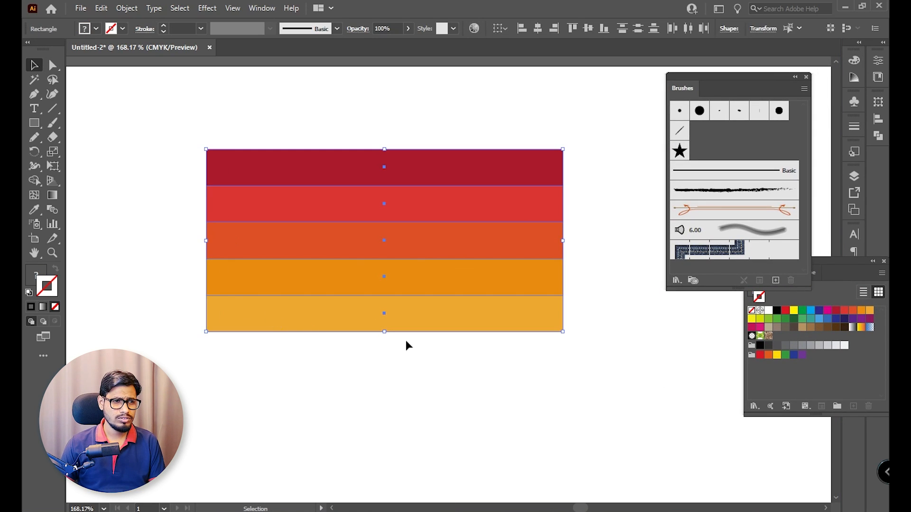
pyautogui.moveTo(386, 332); pyautogui.dragTo(384, 228)
pyautogui.hotkey('ctrl', '-')
pyautogui.hotkey('ctrl', '-')
pyautogui.hotkey('ctrl', '-')
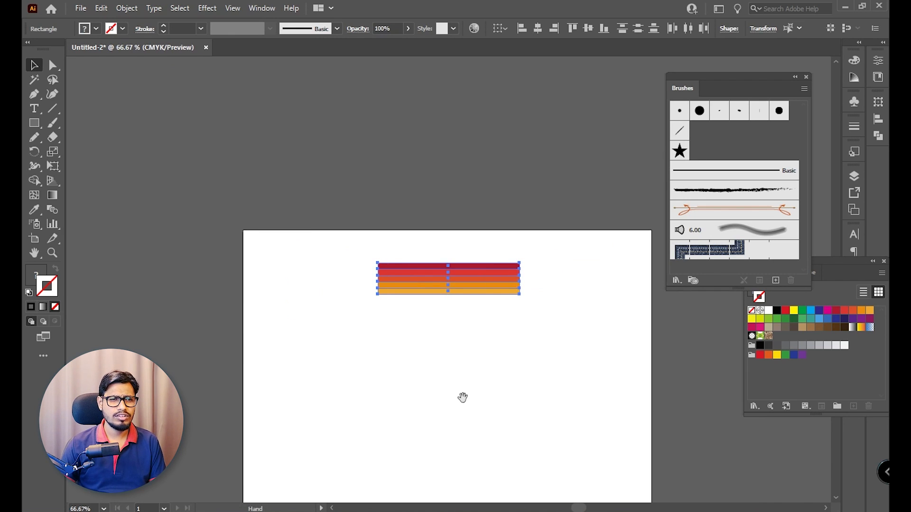
pyautogui.moveTo(464, 397); pyautogui.dragTo(448, 283)
# Make an art brush from the stripe band with the default options and delete the source stripes
pyautogui.press('z')
pyautogui.moveTo(484, 138); pyautogui.dragTo(538, 230)
pyautogui.press('v')
pyautogui.moveTo(542, 156); pyautogui.dragTo(402, 220)
pyautogui.click(776, 280)
pyautogui.press('Escape')
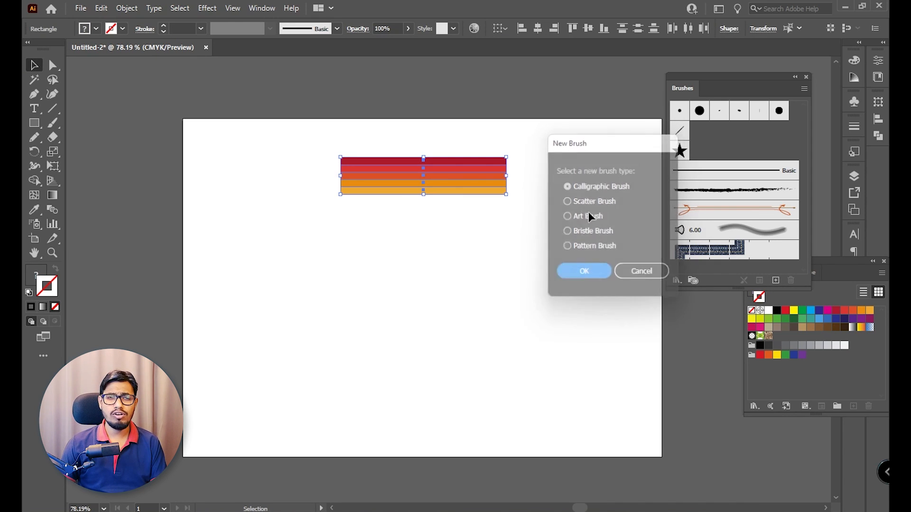
pyautogui.moveTo(493, 178)
pyautogui.mouseDown()
pyautogui.moveTo(550, 179)
pyautogui.moveTo(717, 146)
pyautogui.mouseUp()
pyautogui.click(588, 217)
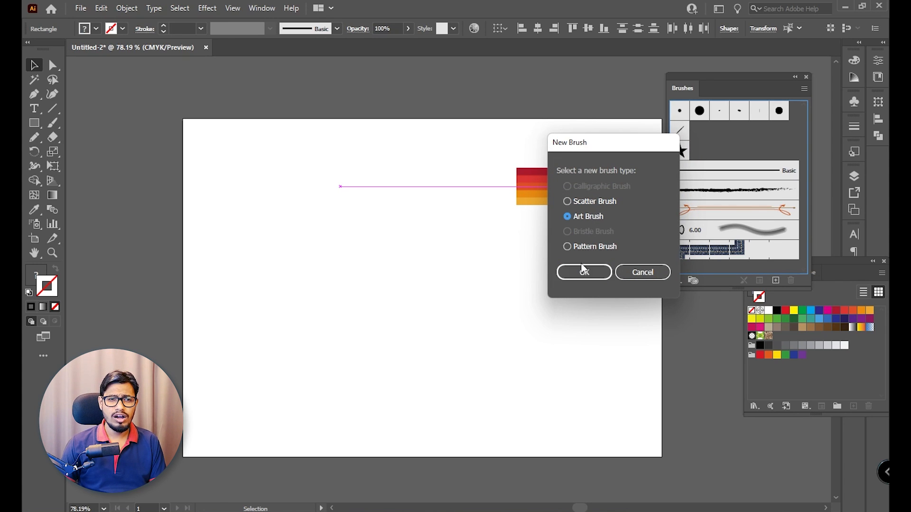
pyautogui.click(585, 272)
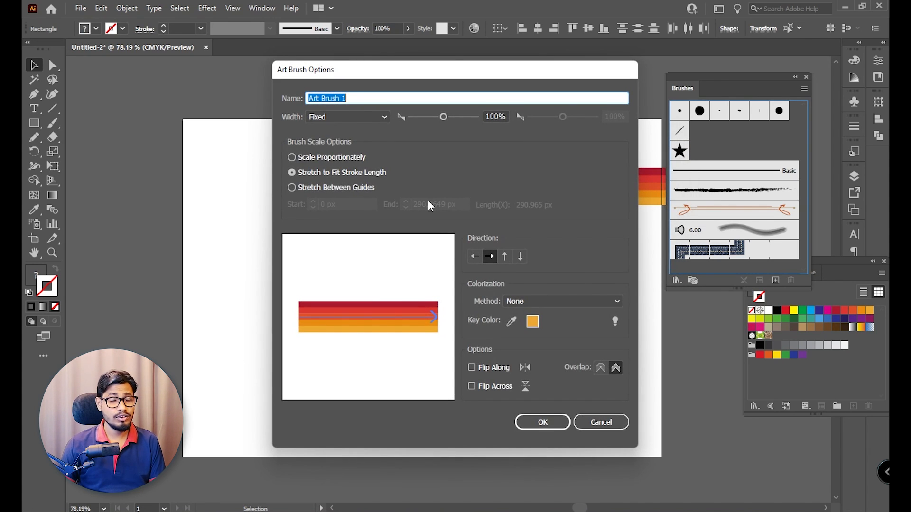
pyautogui.click(544, 424)
pyautogui.press('Delete')
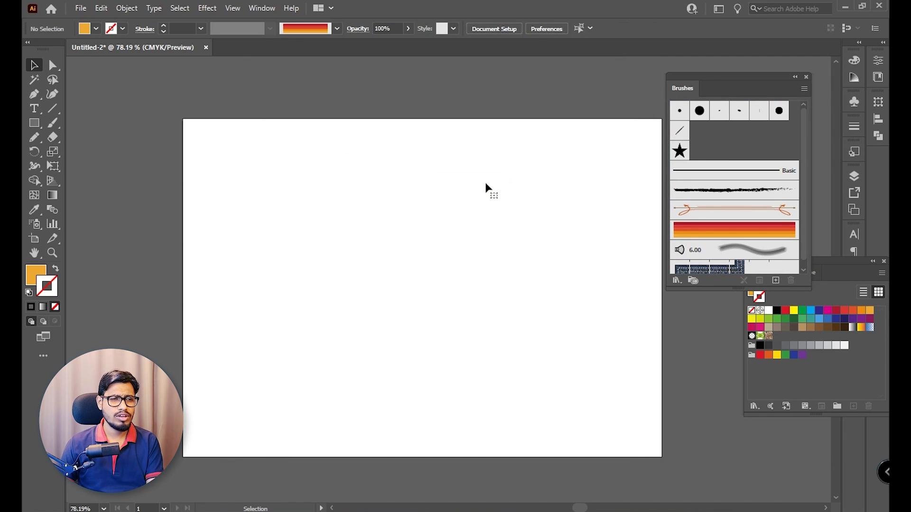
# Paint two curved test strokes with the striped art brush and undo each one
pyautogui.click(52, 122)
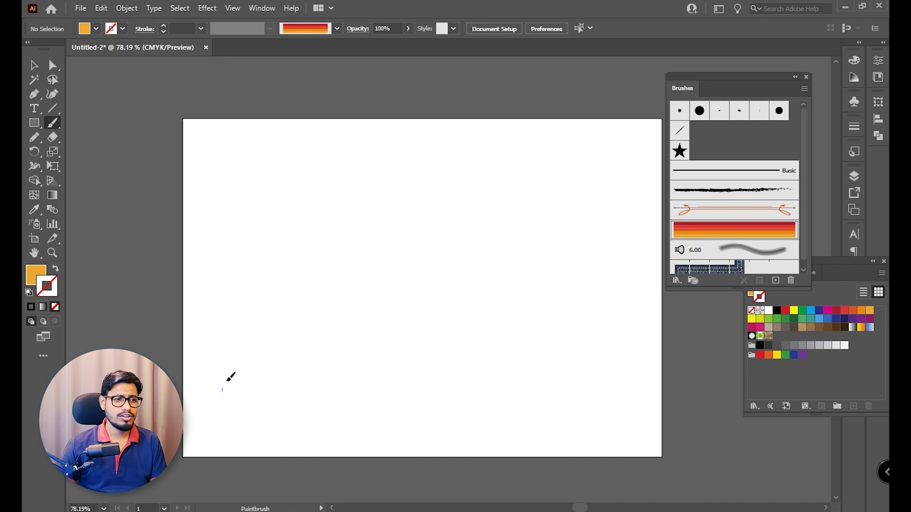
pyautogui.moveTo(403, 241); pyautogui.dragTo(529, 256)
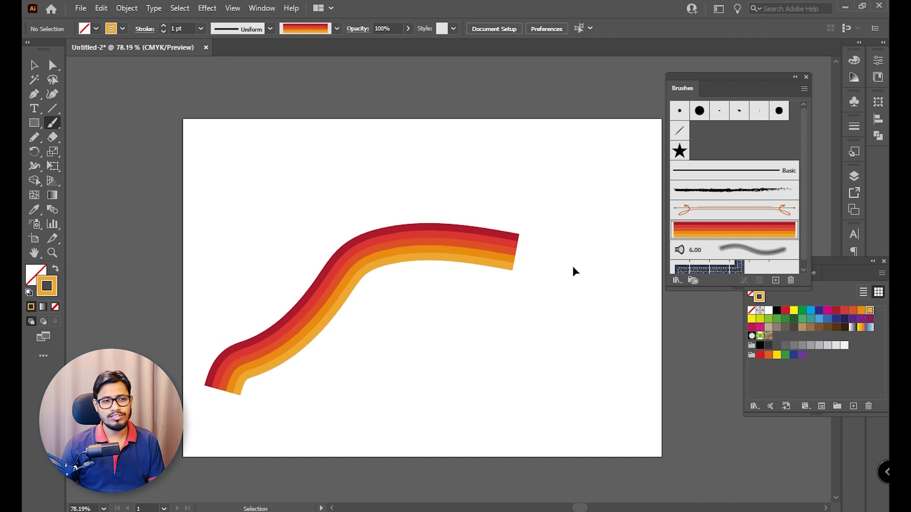
pyautogui.hotkey('ctrl', 'z')
pyautogui.moveTo(577, 450); pyautogui.dragTo(584, 449)
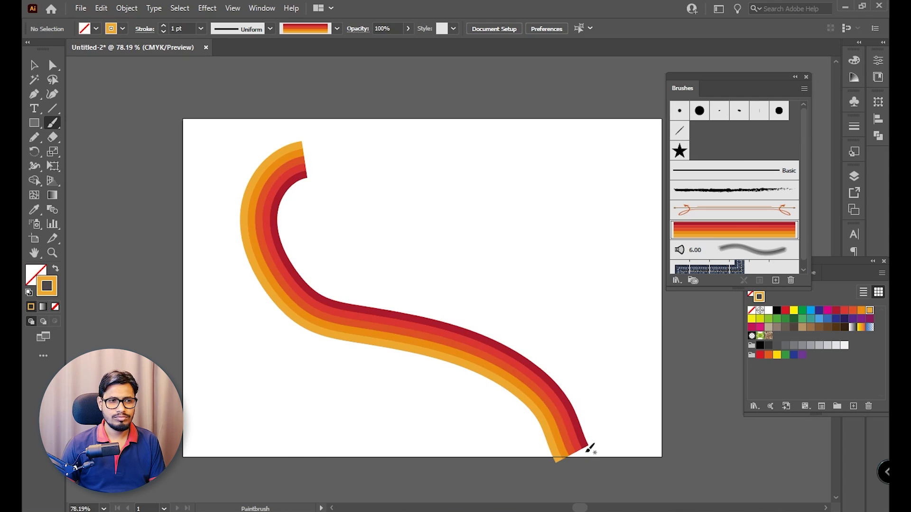
pyautogui.hotkey('ctrl', 'z')
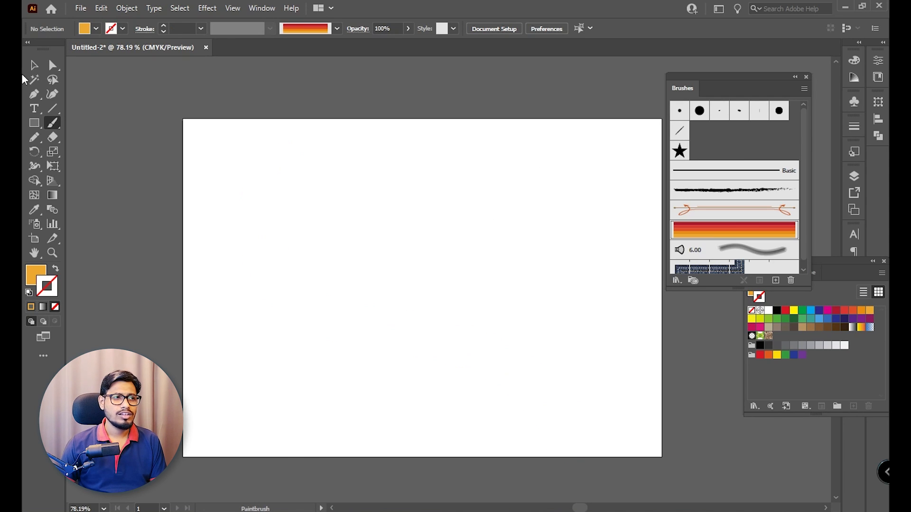
# Draw a circle, move it near the artboard's centre and swap its orange fill to the stroke
pyautogui.click(34, 123)
pyautogui.click(92, 155)
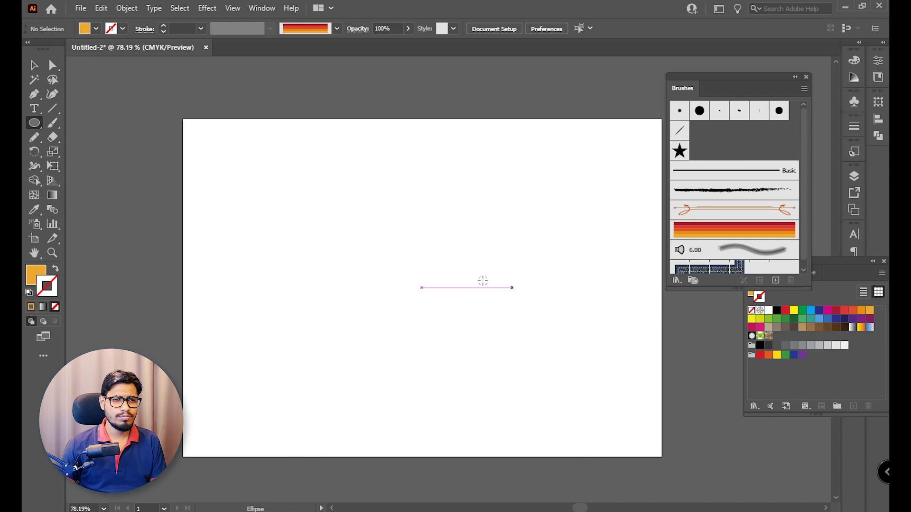
pyautogui.moveTo(401, 234); pyautogui.dragTo(499, 330)
pyautogui.click(34, 65)
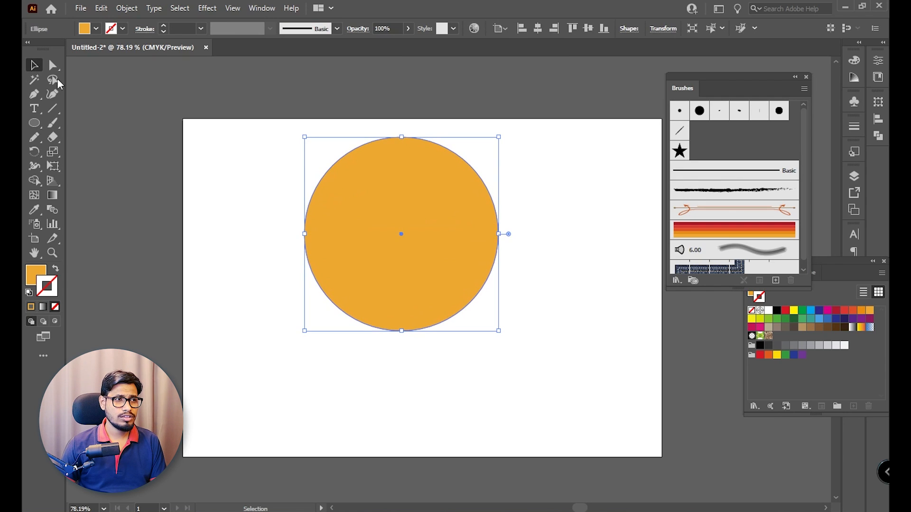
pyautogui.moveTo(373, 252); pyautogui.dragTo(411, 307)
pyautogui.click(56, 270)
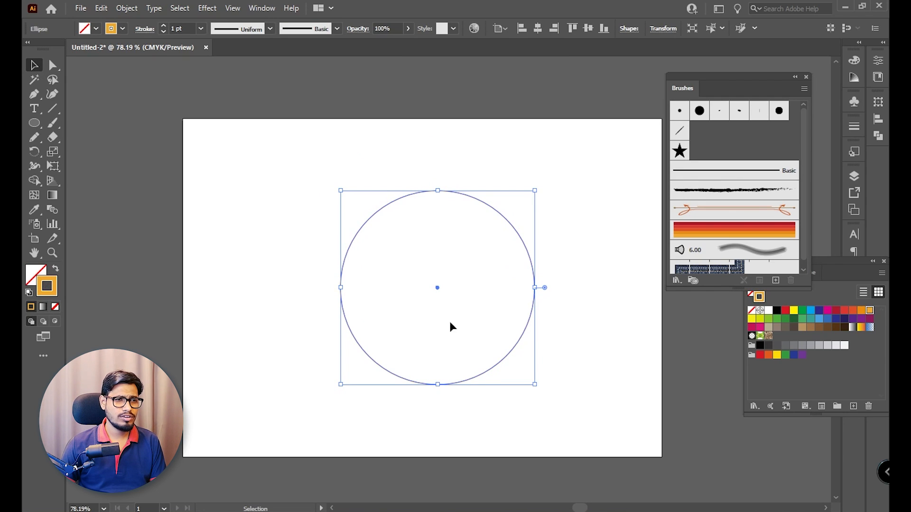
# Try the striped art brush on the circle's outline and delete the circle
pyautogui.click(749, 236)
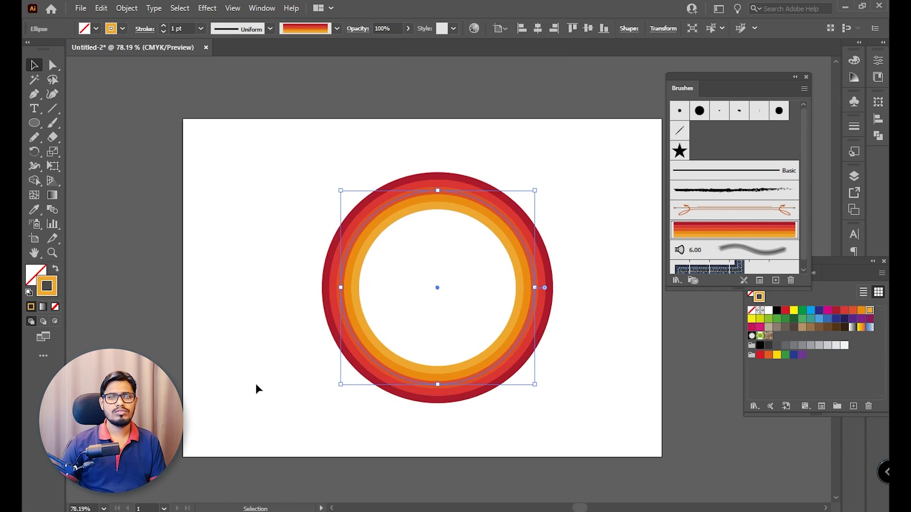
pyautogui.click(560, 329)
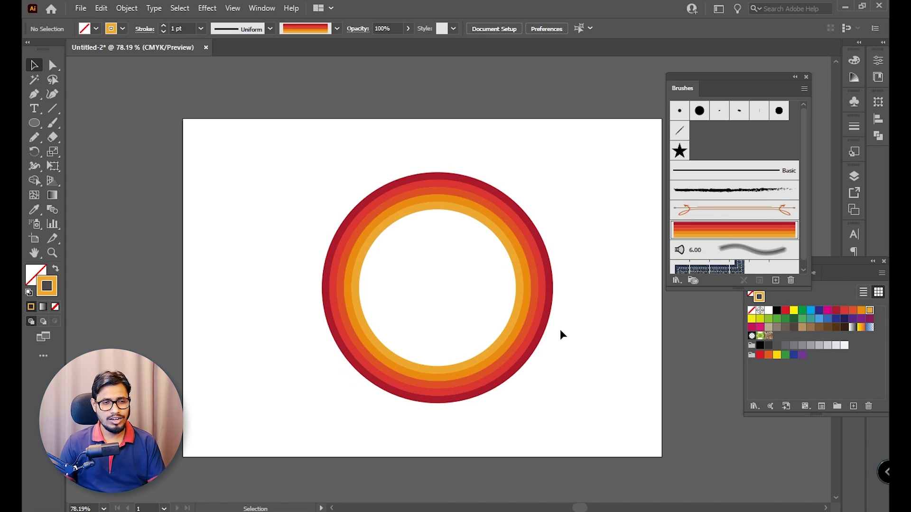
pyautogui.click(440, 356)
pyautogui.press('Delete')
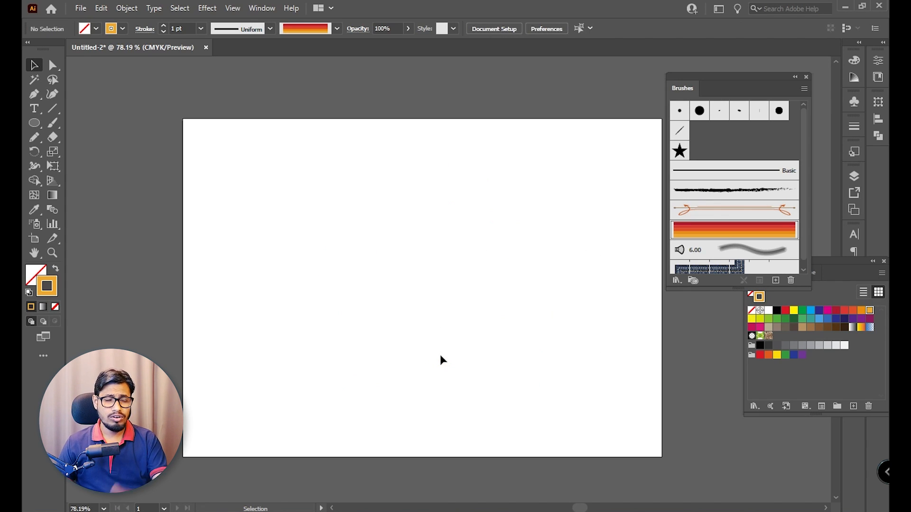
# Draw a long, very flat unfilled ellipse in the artboard's upper half and set its stroke to black
pyautogui.click(34, 123)
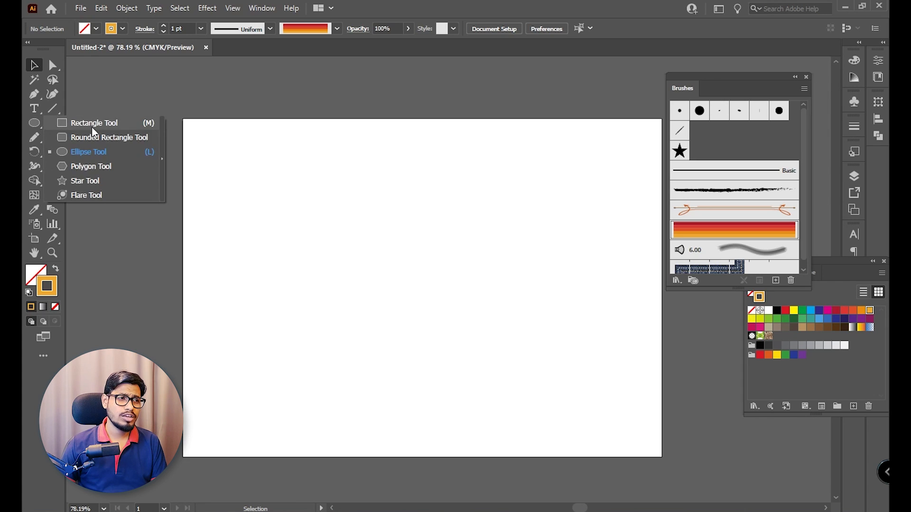
pyautogui.click(98, 152)
pyautogui.moveTo(334, 209); pyautogui.dragTo(556, 224)
pyautogui.click(34, 65)
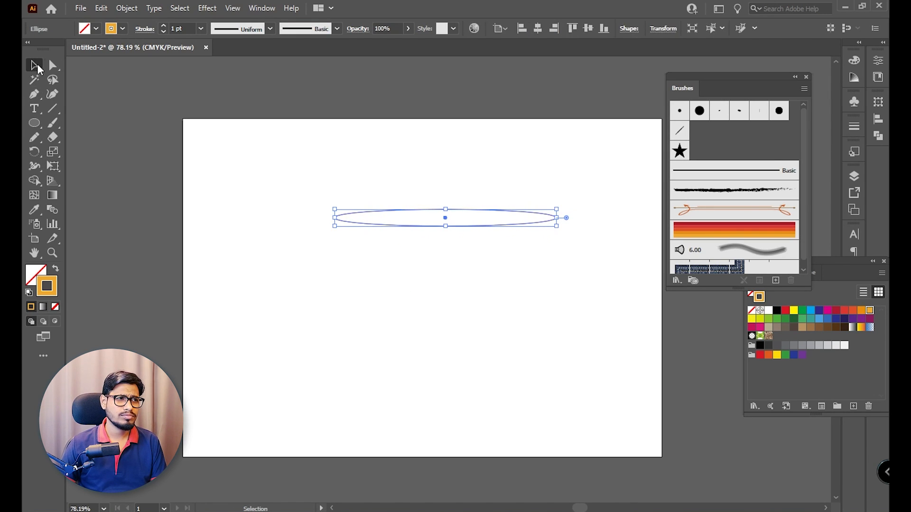
pyautogui.moveTo(381, 168); pyautogui.dragTo(537, 245)
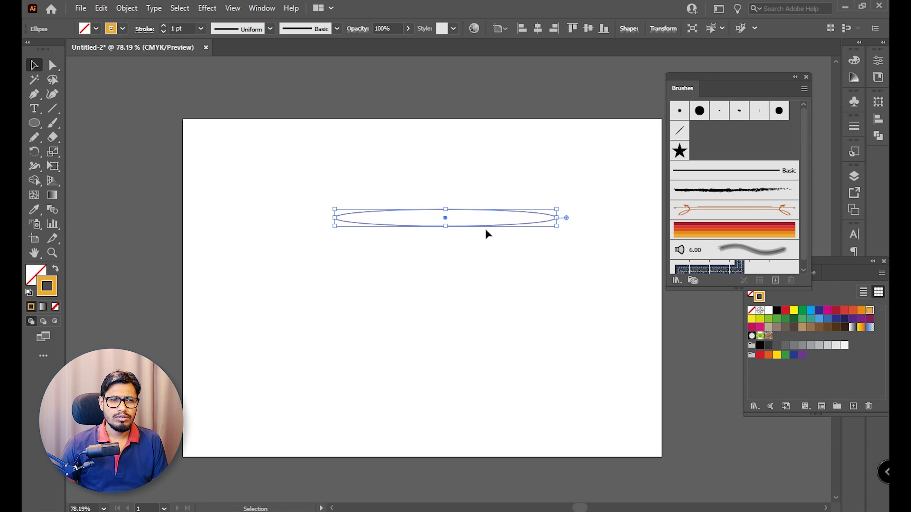
pyautogui.click(123, 28)
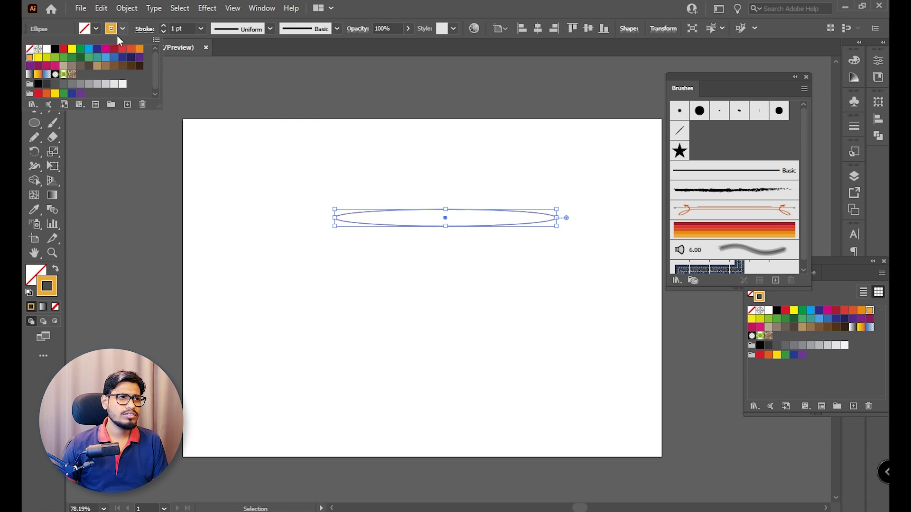
pyautogui.click(56, 49)
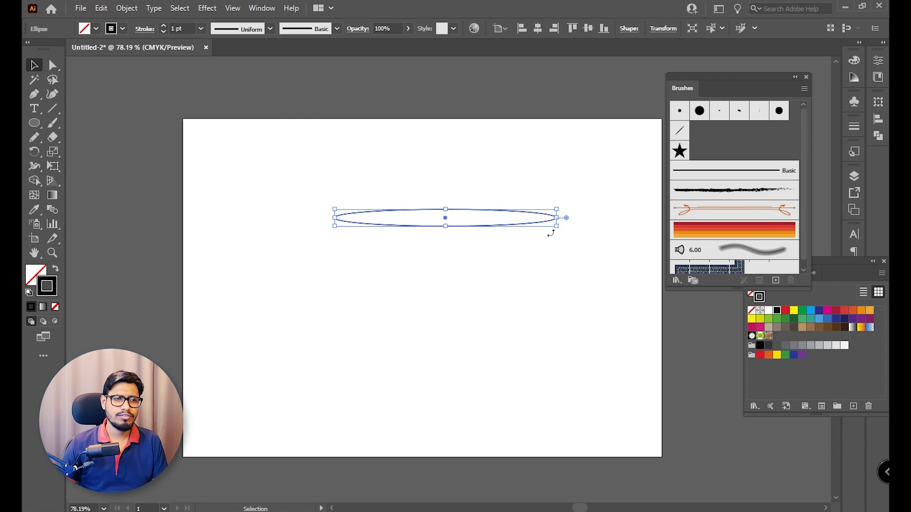
# Scale the flat ellipse down proportionally to about 189 px wide
pyautogui.click(593, 210)
pyautogui.moveTo(592, 210); pyautogui.dragTo(387, 281)
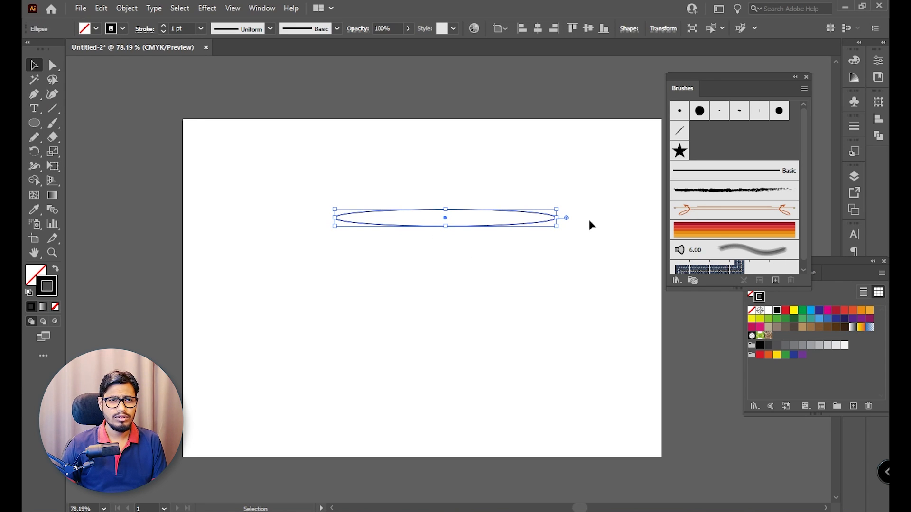
pyautogui.moveTo(557, 218)
pyautogui.mouseDown()
pyautogui.moveTo(500, 218)
pyautogui.moveTo(678, 157)
pyautogui.mouseUp()
# Make an art brush from the flat ellipse with the default options and delete the source ellipse
pyautogui.moveTo(696, 159); pyautogui.dragTo(696, 160)
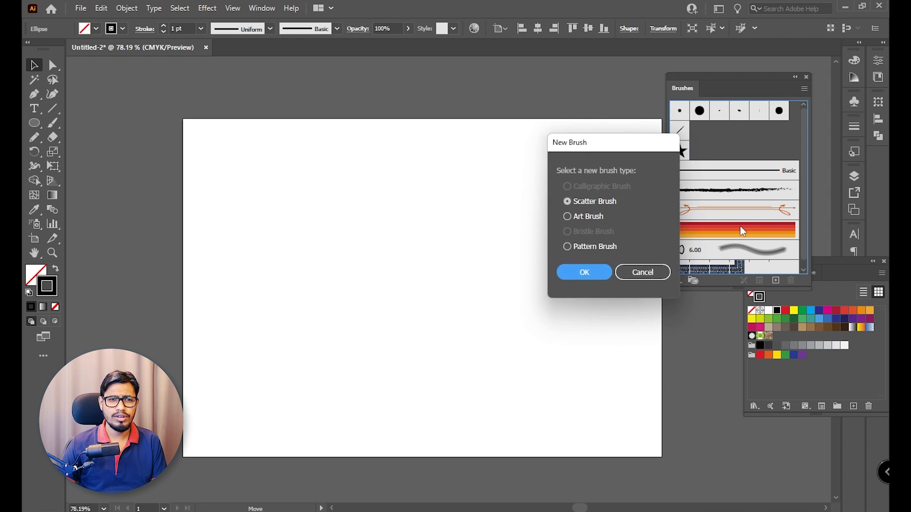
pyautogui.click(591, 217)
pyautogui.click(584, 269)
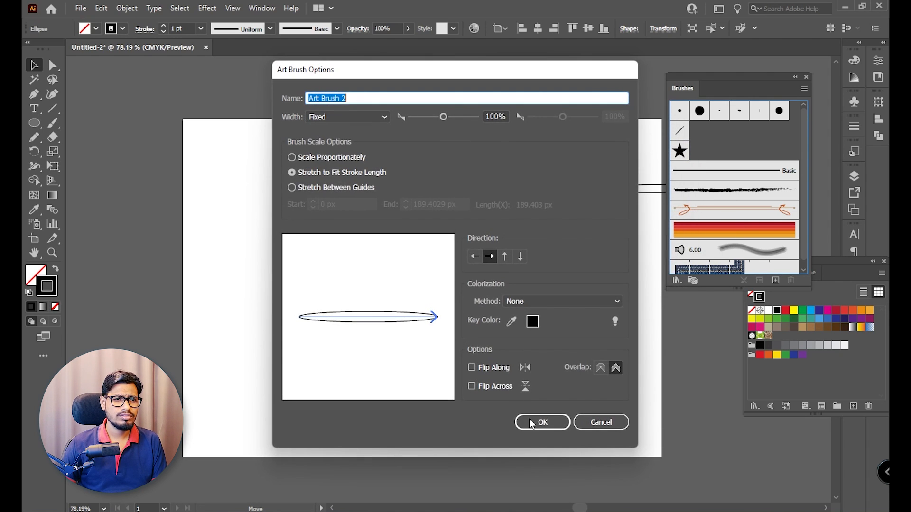
pyautogui.click(537, 420)
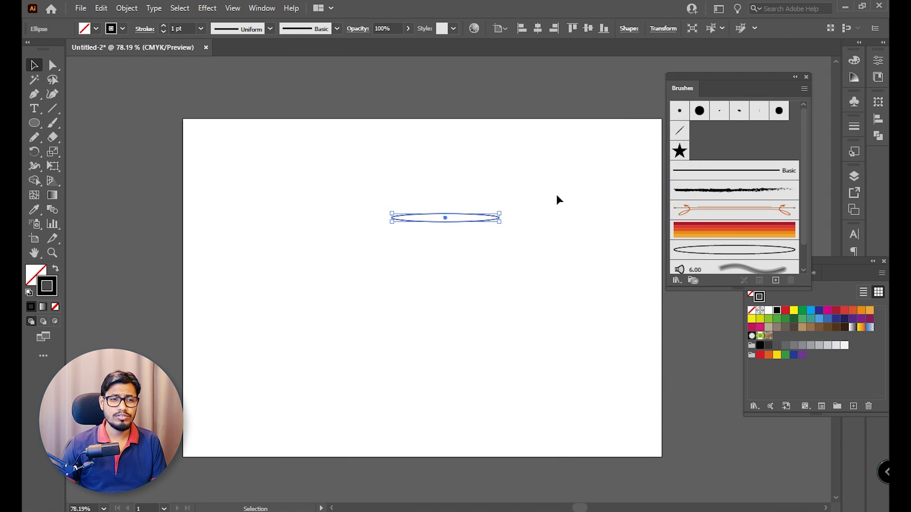
pyautogui.click(426, 271)
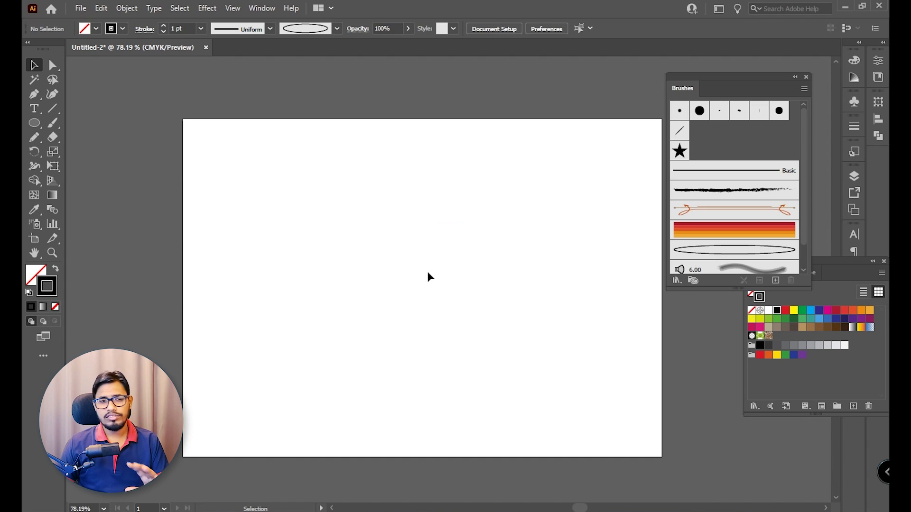
# Lengthen the Brushes panel and paint with the ellipse art brush, undoing two trial strokes and keeping a long wavy one across the artboard
pyautogui.click(52, 124)
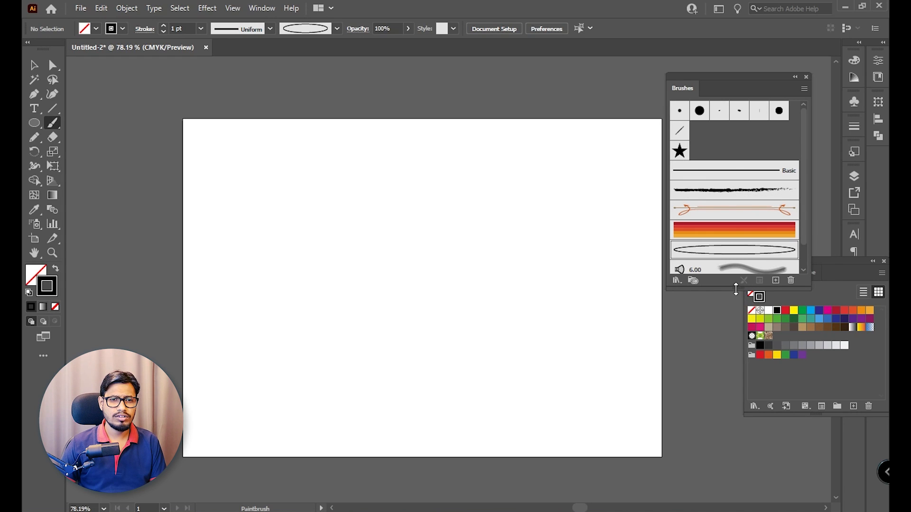
pyautogui.moveTo(740, 289)
pyautogui.mouseDown()
pyautogui.moveTo(732, 381)
pyautogui.moveTo(736, 338)
pyautogui.mouseUp()
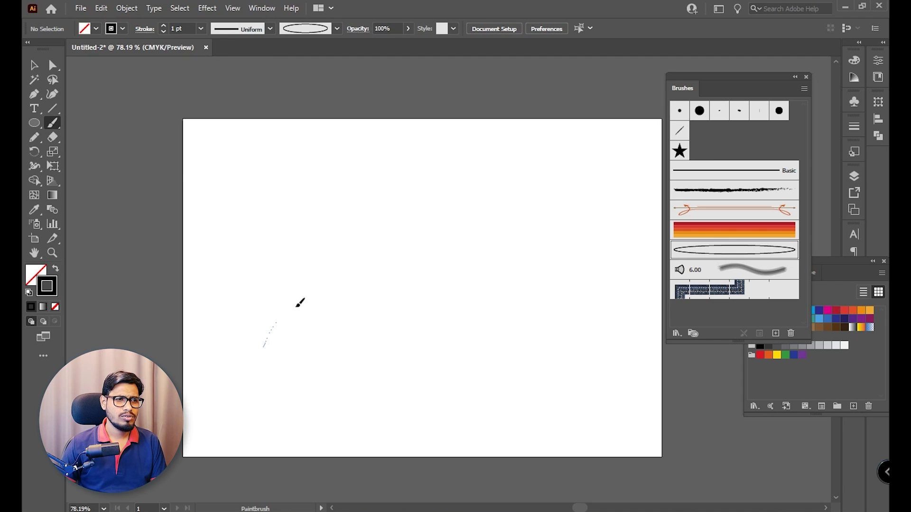
pyautogui.moveTo(526, 186); pyautogui.dragTo(525, 187)
pyautogui.hotkey('ctrl', 'z')
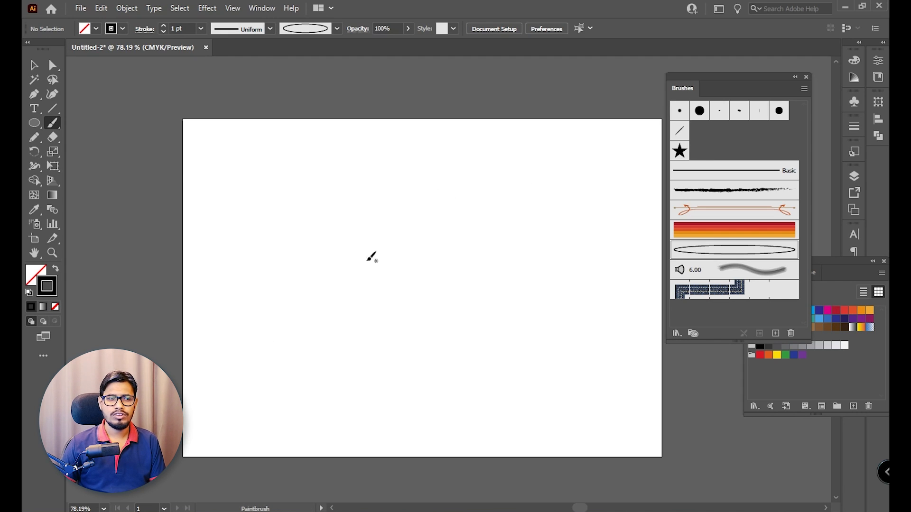
pyautogui.moveTo(256, 241)
pyautogui.mouseDown()
pyautogui.moveTo(337, 334)
pyautogui.moveTo(404, 263)
pyautogui.mouseUp()
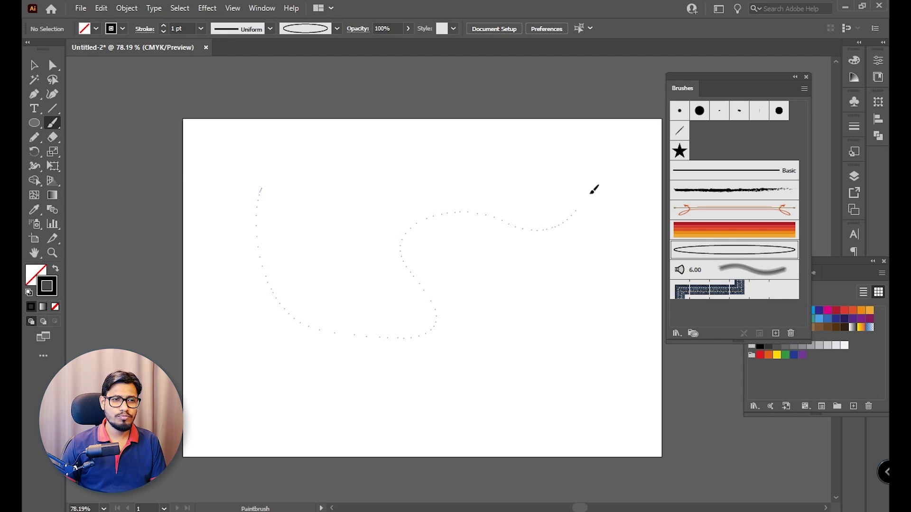
pyautogui.moveTo(590, 193); pyautogui.dragTo(602, 204)
pyautogui.hotkey('ctrl', 'z')
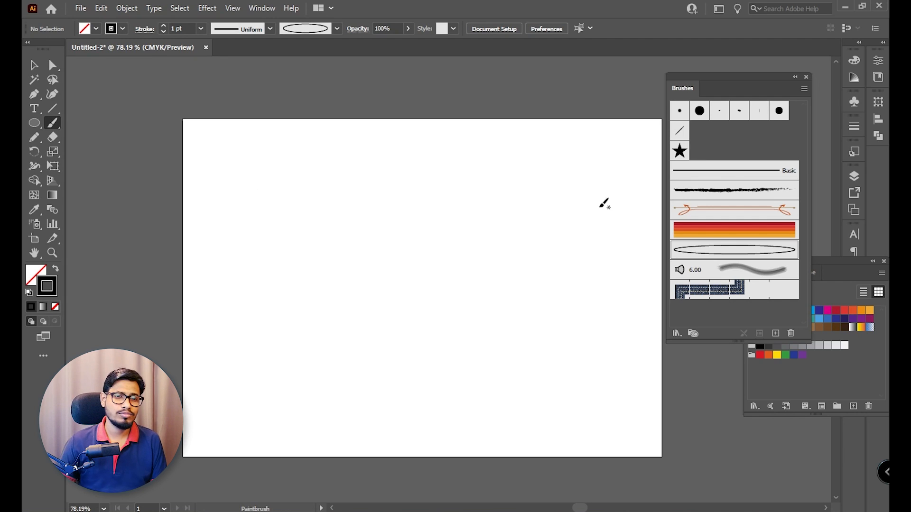
pyautogui.moveTo(230, 141)
pyautogui.mouseDown()
pyautogui.moveTo(216, 271)
pyautogui.moveTo(315, 240)
pyautogui.moveTo(294, 196)
pyautogui.moveTo(351, 277)
pyautogui.moveTo(414, 239)
pyautogui.moveTo(398, 193)
pyautogui.moveTo(477, 290)
pyautogui.moveTo(546, 207)
pyautogui.moveTo(585, 221)
pyautogui.moveTo(615, 382)
pyautogui.mouseUp()
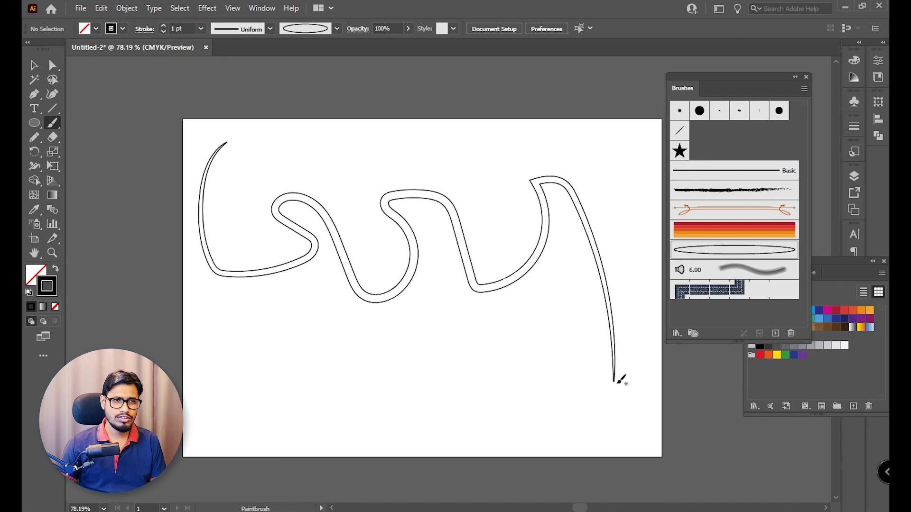
# Undo the wavy stroke and draw a long, very flat ellipse in the artboard's upper half with a black fill and no stroke
pyautogui.hotkey('ctrl', 'z')
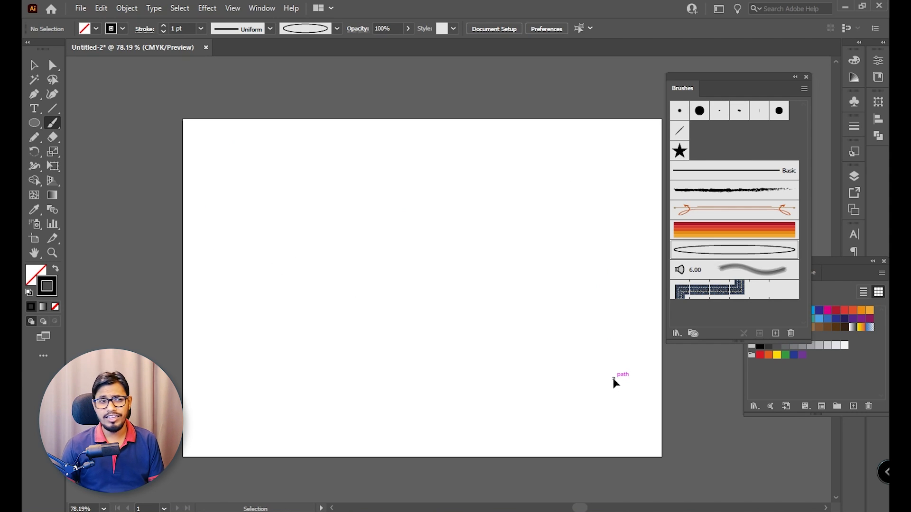
pyautogui.click(38, 126)
pyautogui.moveTo(340, 204); pyautogui.dragTo(563, 209)
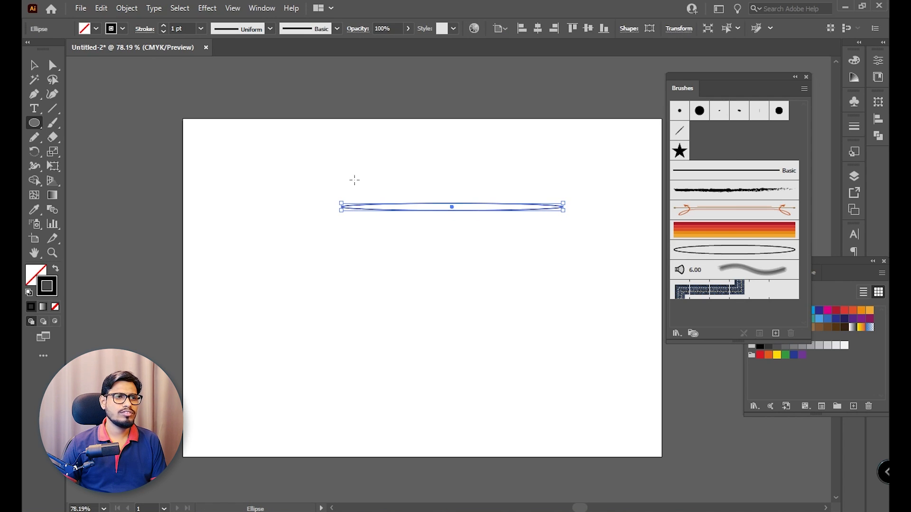
pyautogui.click(29, 293)
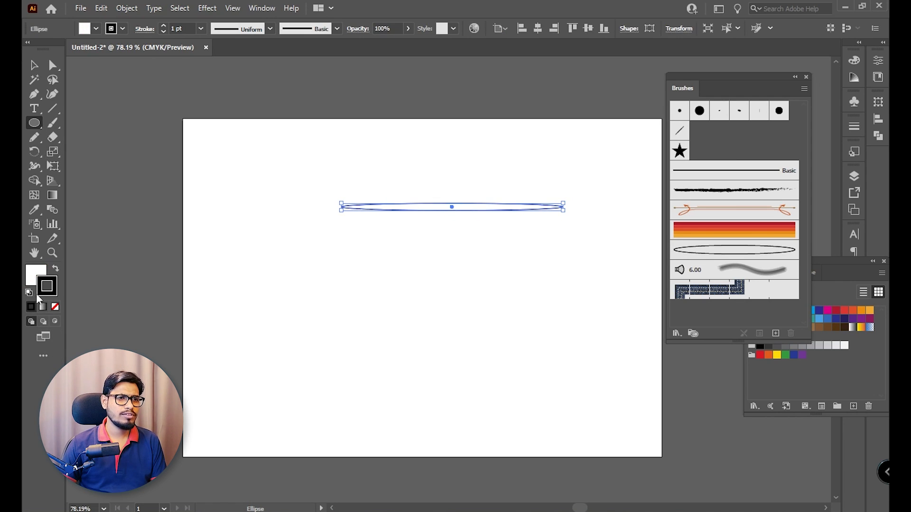
pyautogui.click(32, 69)
pyautogui.click(55, 270)
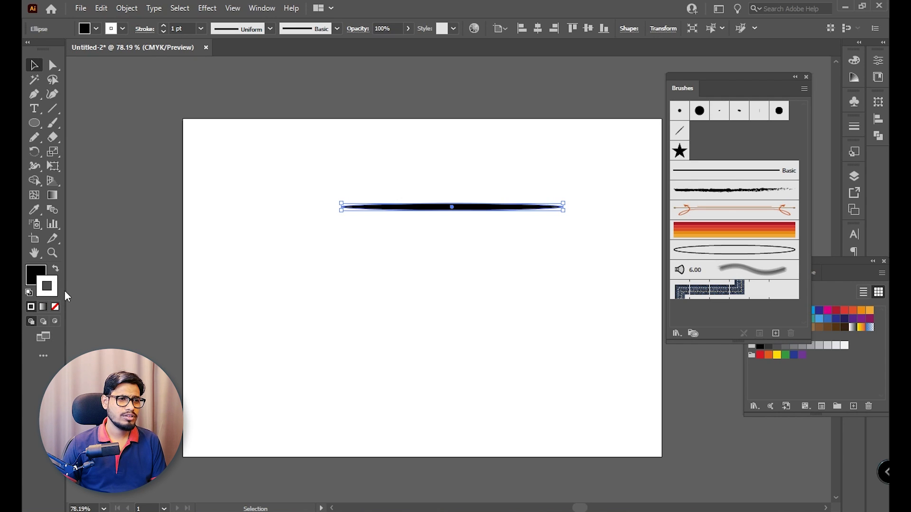
pyautogui.moveTo(588, 193)
pyautogui.mouseDown()
pyautogui.moveTo(365, 238)
pyautogui.moveTo(420, 232)
pyautogui.mouseUp()
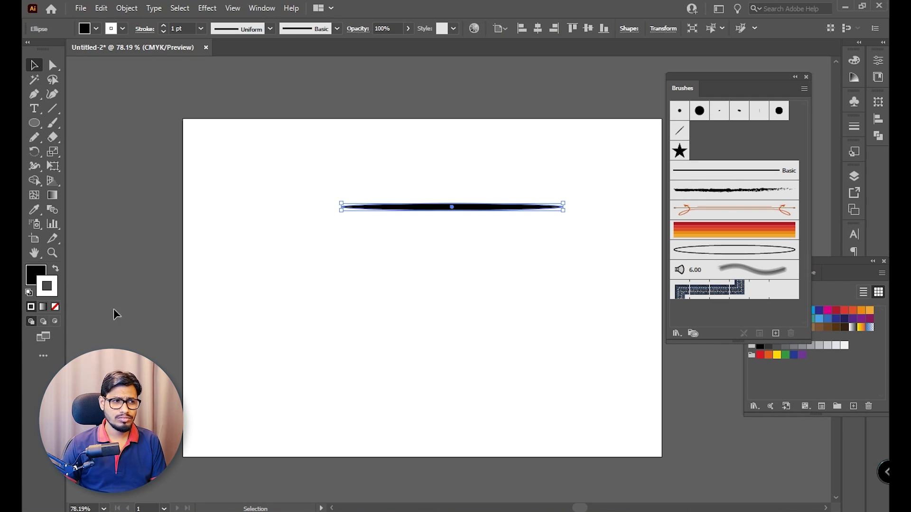
pyautogui.click(55, 307)
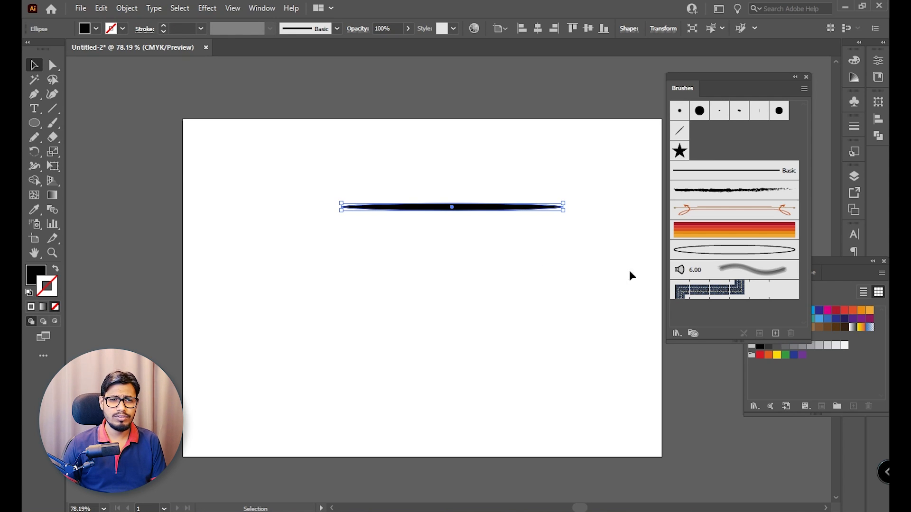
# Make an art brush from the solid black ellipse with the default options and delete the source ellipse
pyautogui.moveTo(560, 206); pyautogui.dragTo(754, 167)
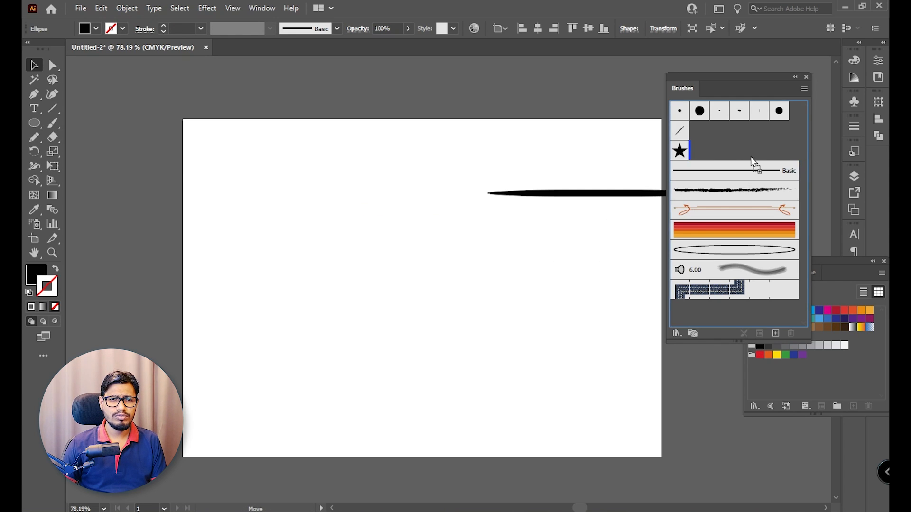
pyautogui.click(584, 216)
pyautogui.click(585, 273)
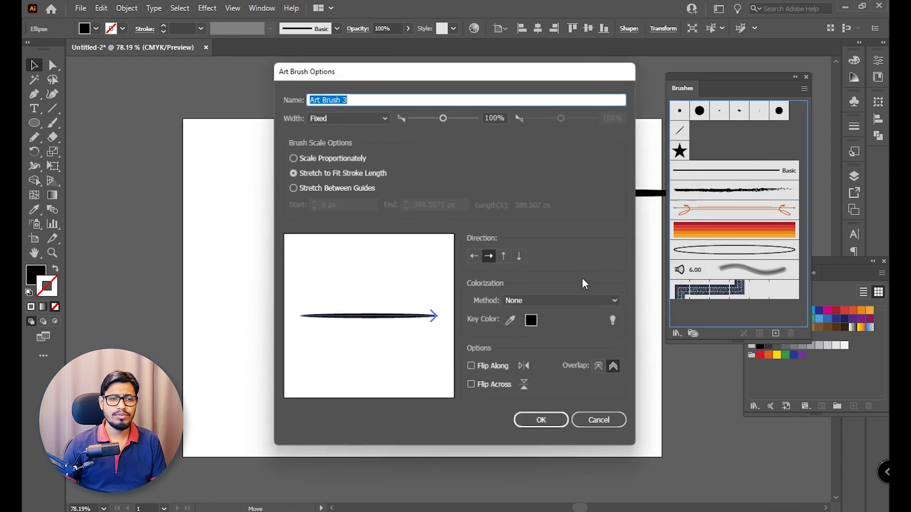
pyautogui.click(543, 419)
pyautogui.click(530, 290)
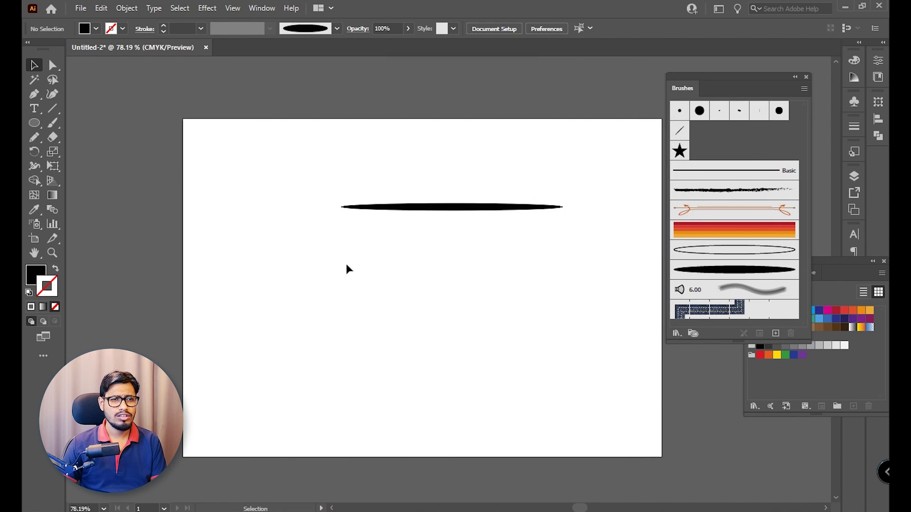
pyautogui.moveTo(596, 173); pyautogui.dragTo(370, 255)
pyautogui.press('Delete')
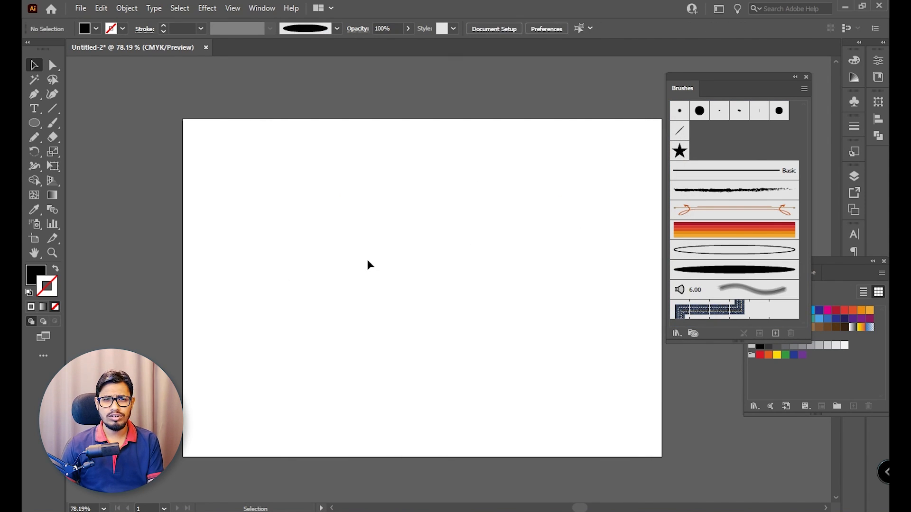
# Try the solid ellipse art brush with two strokes that are undone and a long wavy one across the artboard, which is deleted
pyautogui.click(53, 123)
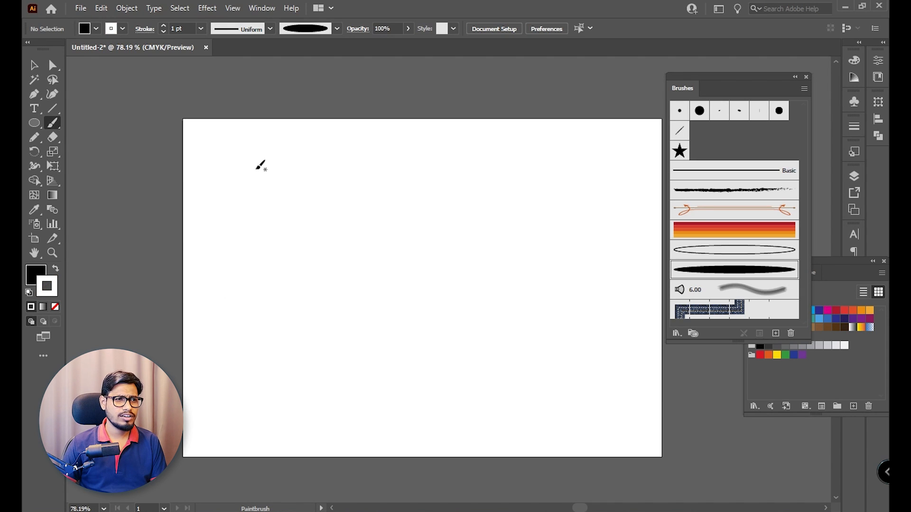
pyautogui.moveTo(255, 159)
pyautogui.mouseDown()
pyautogui.moveTo(236, 216)
pyautogui.moveTo(577, 414)
pyautogui.mouseUp()
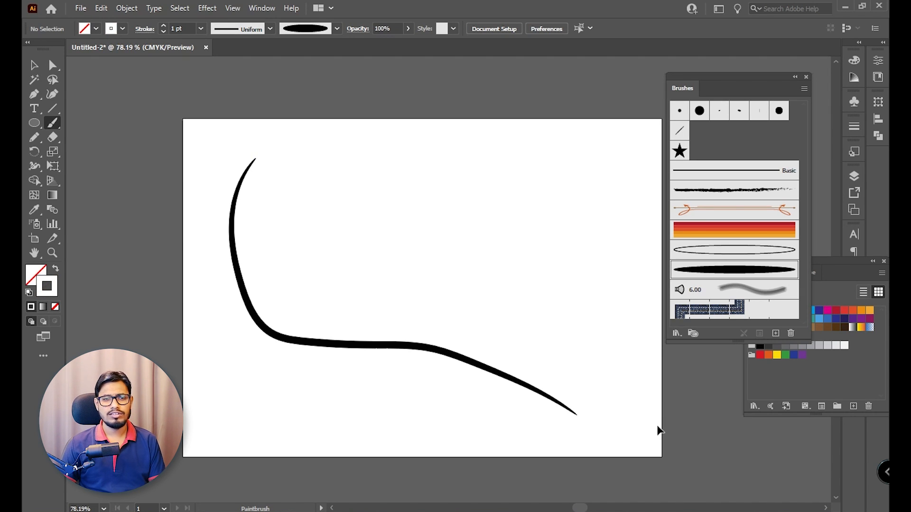
pyautogui.hotkey('ctrl', 'z')
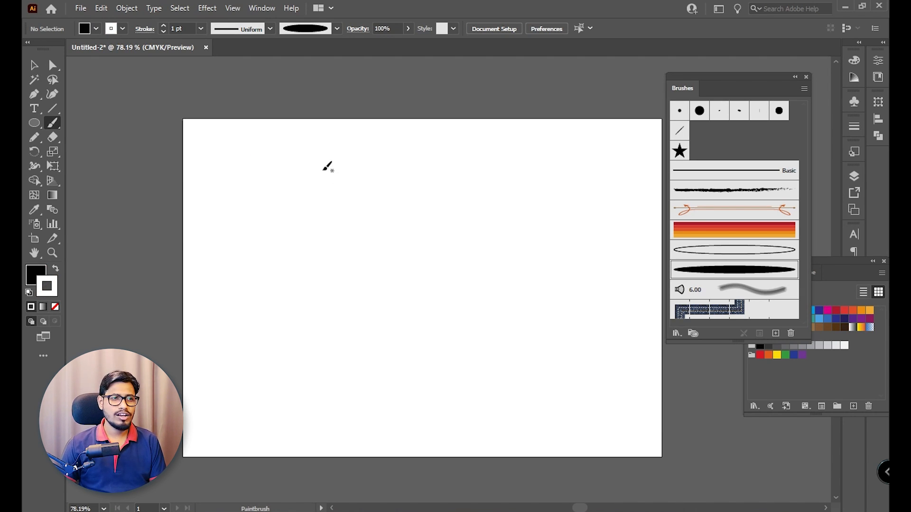
pyautogui.moveTo(313, 165); pyautogui.dragTo(363, 242)
pyautogui.moveTo(253, 393); pyautogui.dragTo(318, 428)
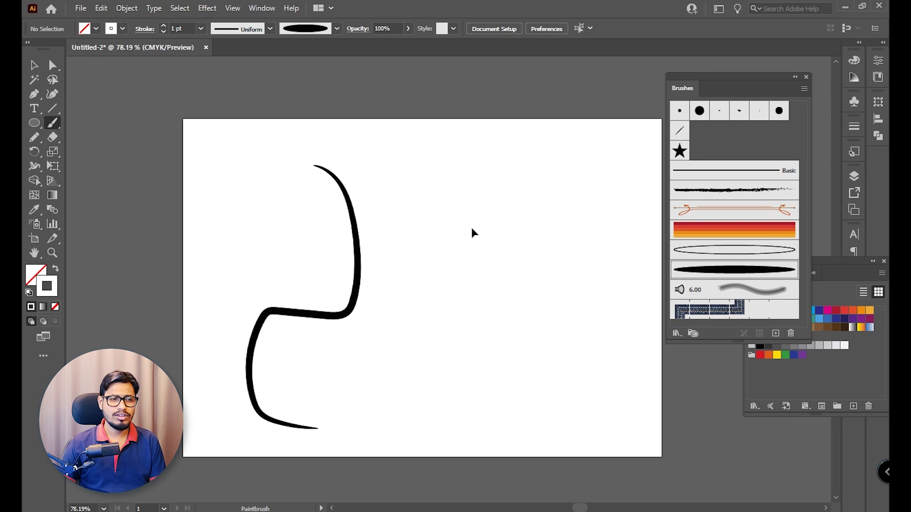
pyautogui.hotkey('ctrl', 'z')
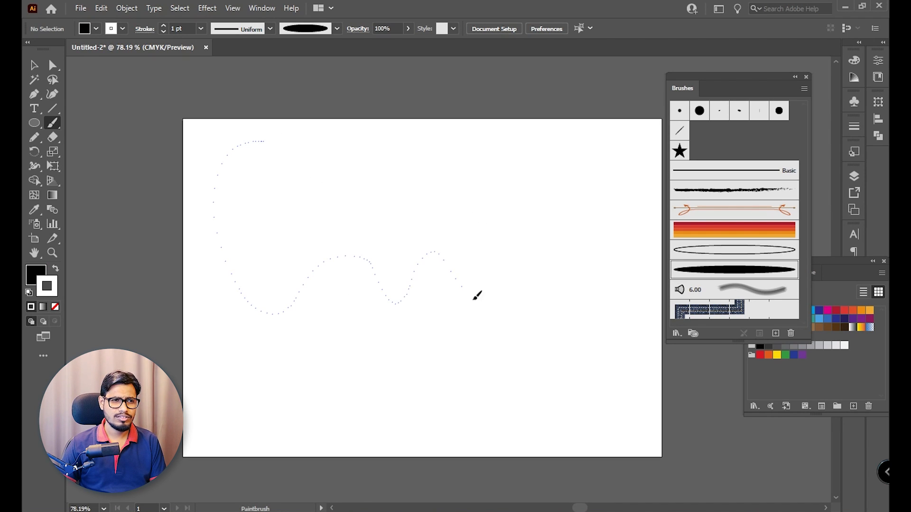
pyautogui.moveTo(568, 268); pyautogui.dragTo(634, 270)
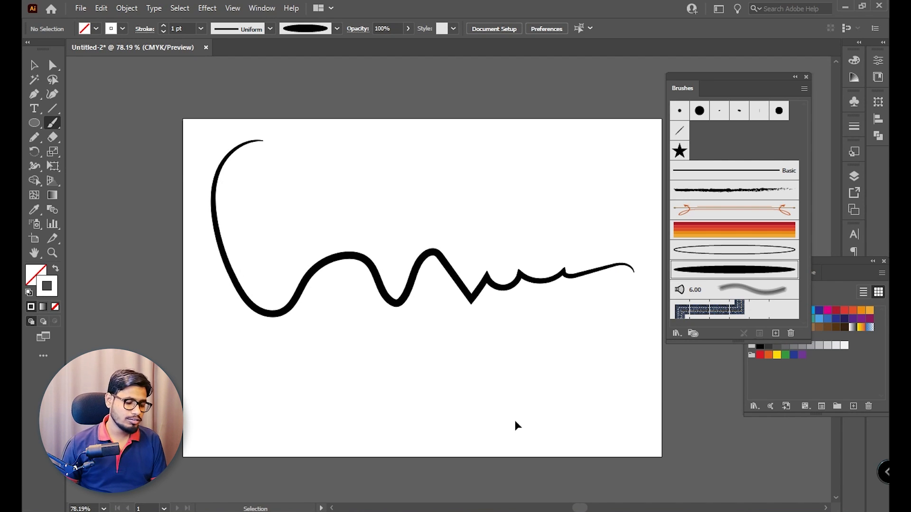
pyautogui.click(33, 64)
pyautogui.moveTo(194, 122)
pyautogui.mouseDown()
pyautogui.moveTo(643, 429)
pyautogui.moveTo(635, 420)
pyautogui.mouseUp()
pyautogui.press('Delete')
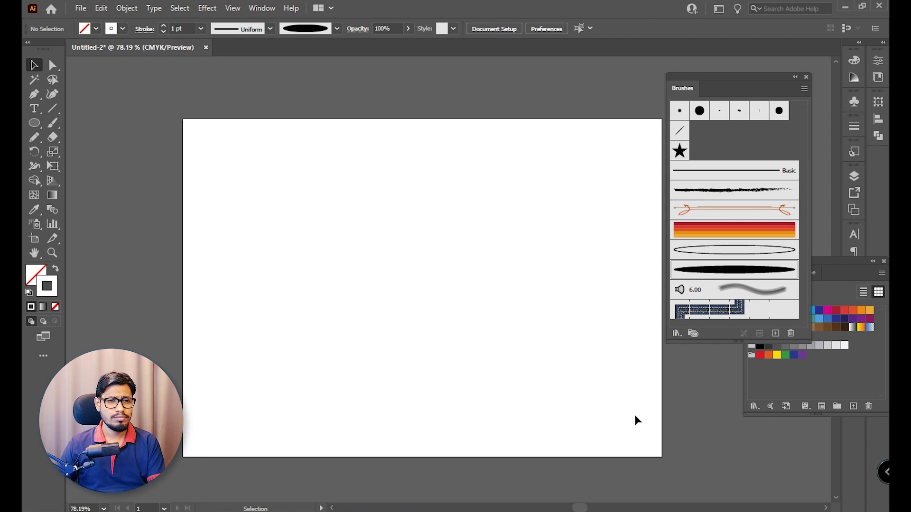
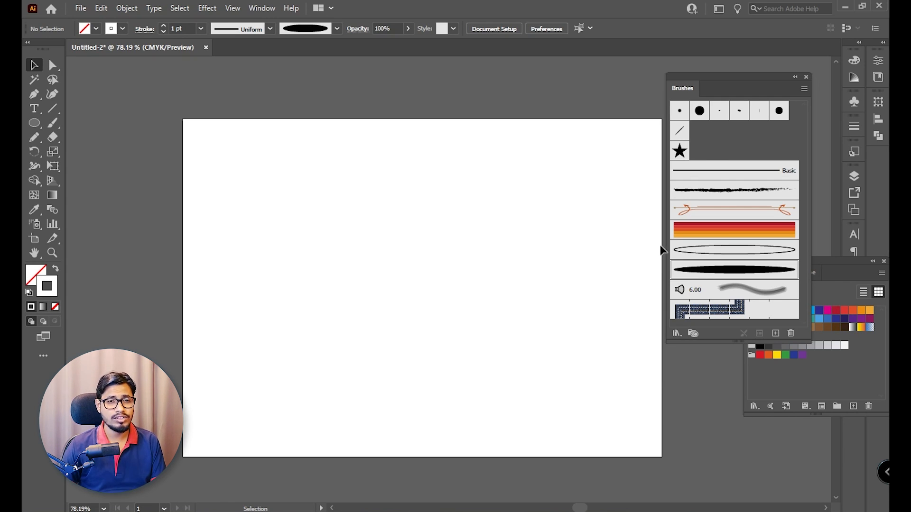
# Set the Mop bristle brush to size 7.2 mm, bristle length 147% and bristle density 46%
pyautogui.click(718, 291)
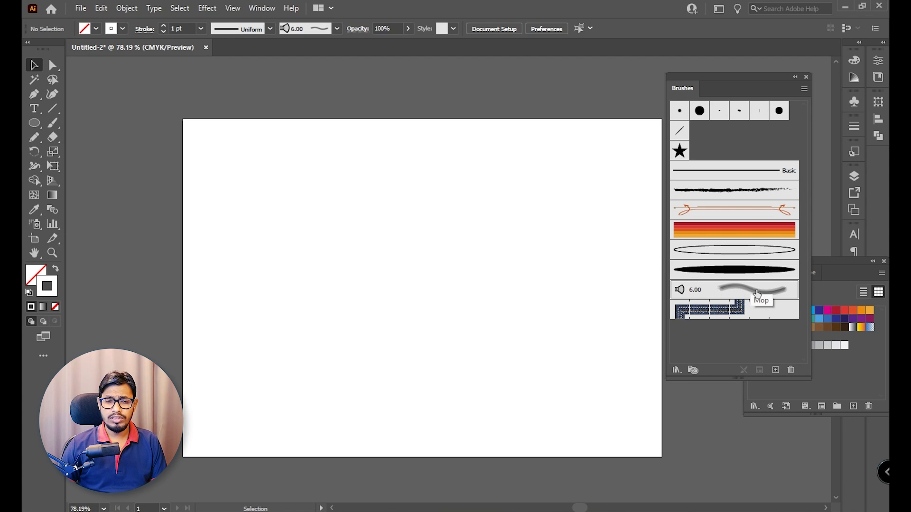
pyautogui.doubleClick(773, 290)
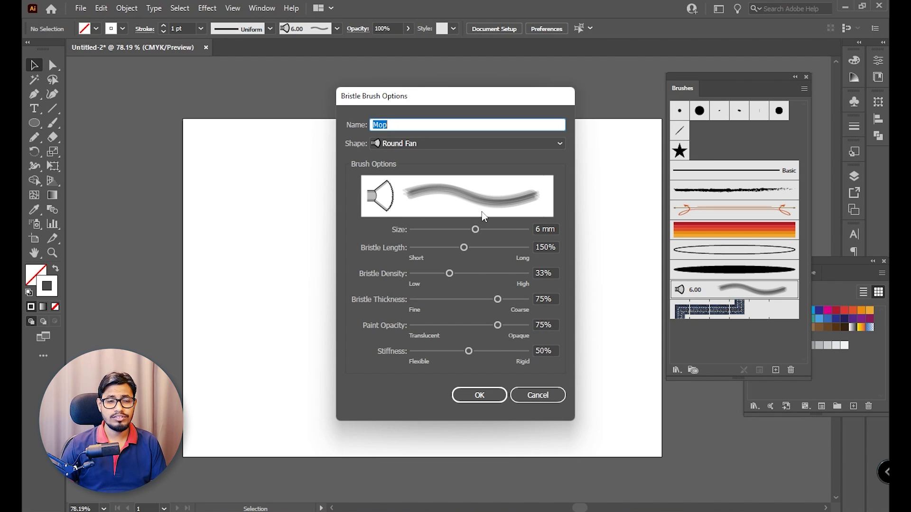
pyautogui.moveTo(476, 228)
pyautogui.mouseDown()
pyautogui.moveTo(492, 228)
pyautogui.moveTo(448, 244)
pyautogui.moveTo(463, 244)
pyautogui.moveTo(440, 270)
pyautogui.moveTo(464, 274)
pyautogui.mouseUp()
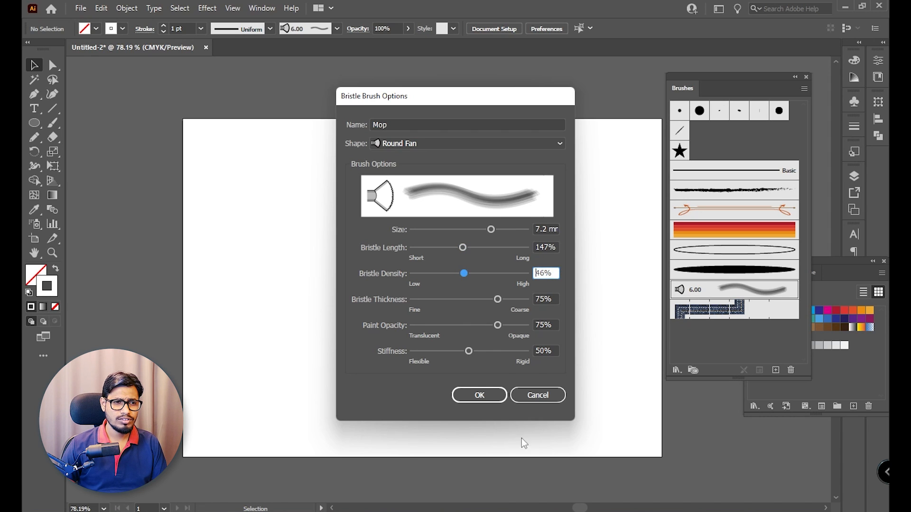
pyautogui.click(480, 395)
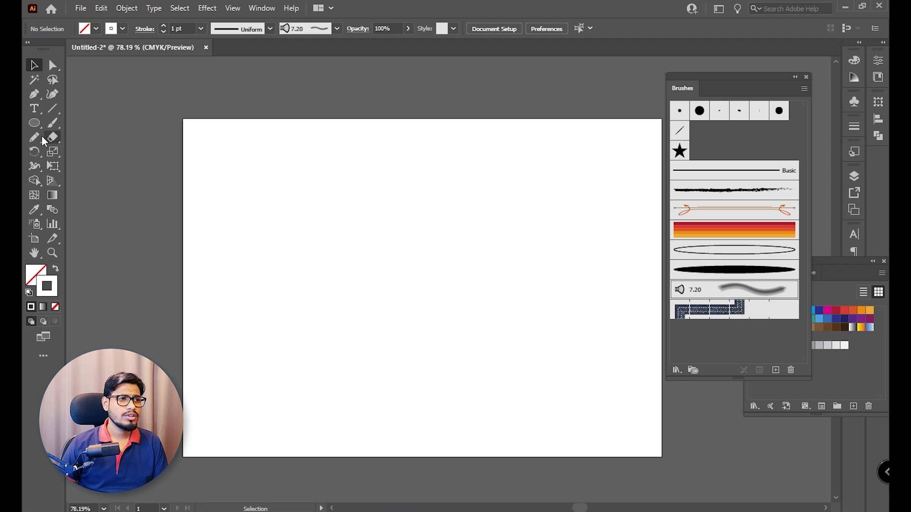
# Choose the Paintbrush with the Mop brush and reset the colours to the default white fill and black stroke
pyautogui.click(53, 123)
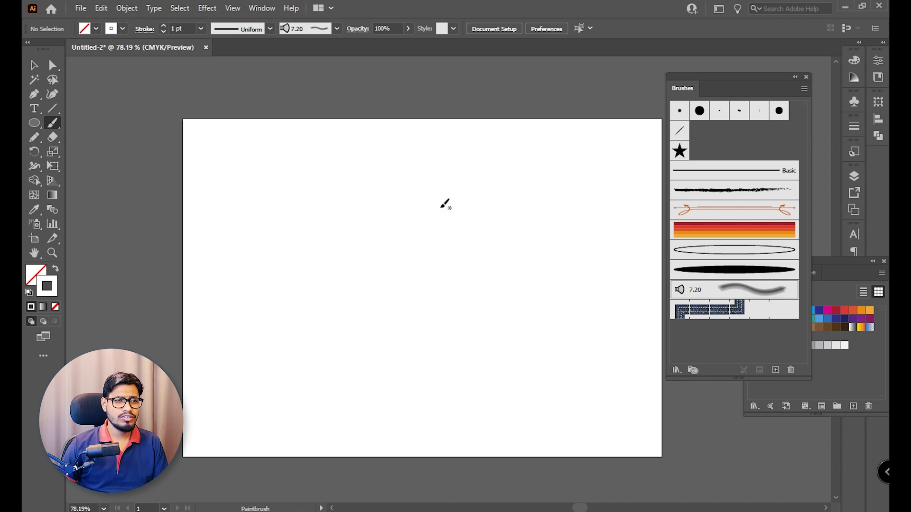
pyautogui.click(57, 269)
pyautogui.click(756, 292)
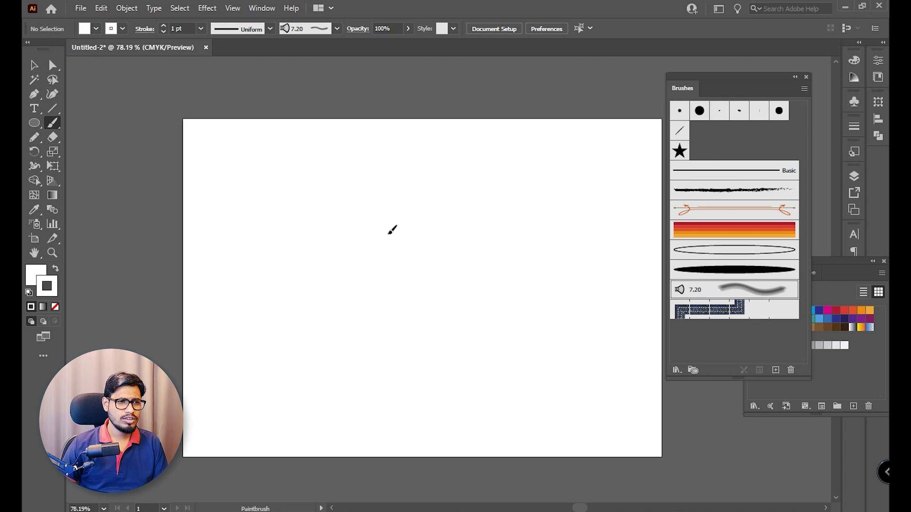
pyautogui.press('/')
pyautogui.click(29, 294)
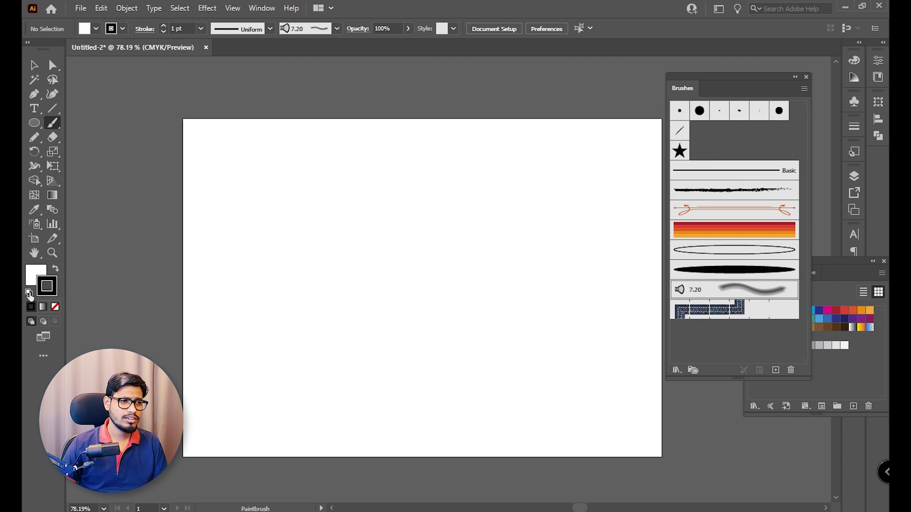
# Paint two gently arched horizontal strokes with the Mop brush and delete both
pyautogui.moveTo(297, 293); pyautogui.dragTo(520, 256)
pyautogui.moveTo(256, 218)
pyautogui.mouseDown()
pyautogui.moveTo(325, 198)
pyautogui.moveTo(483, 216)
pyautogui.mouseUp()
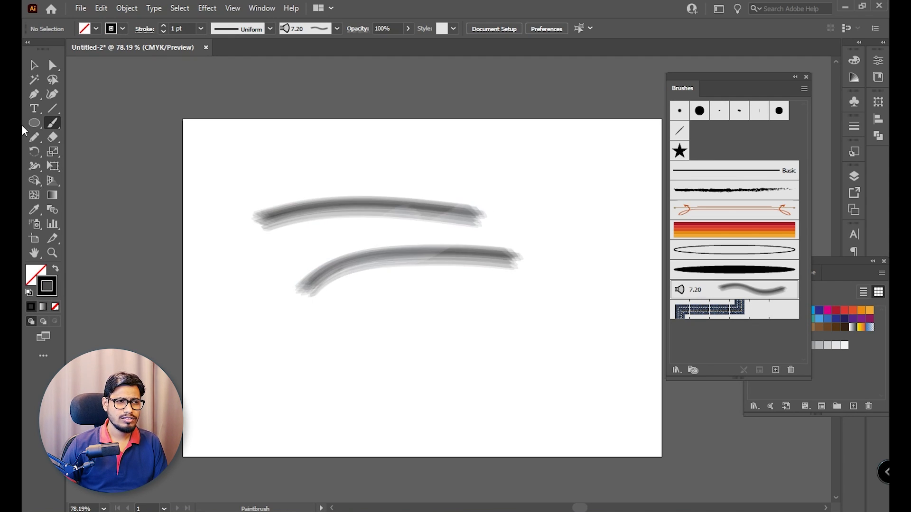
pyautogui.click(37, 66)
pyautogui.hotkey('ctrl', 'a')
pyautogui.press('Delete')
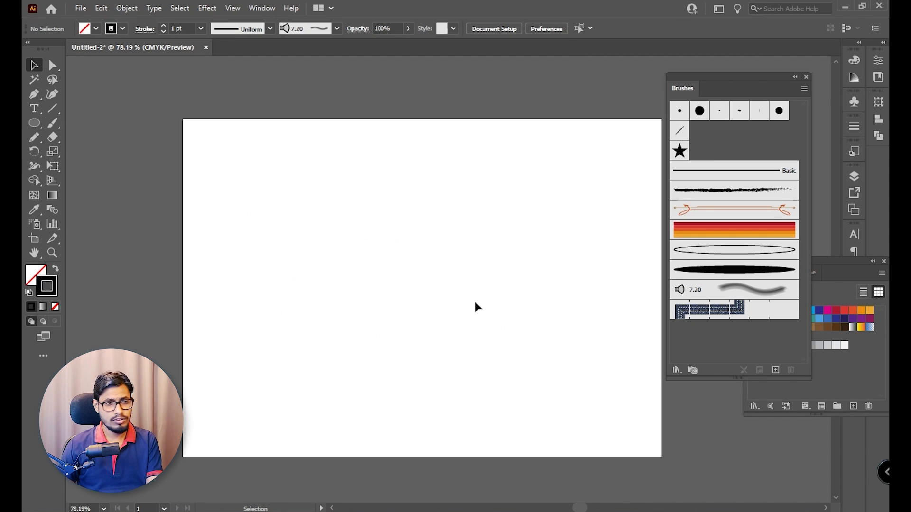
# Paint one wavy horizontal stroke with the Mop brush across the artboard's middle and undo it
pyautogui.click(52, 123)
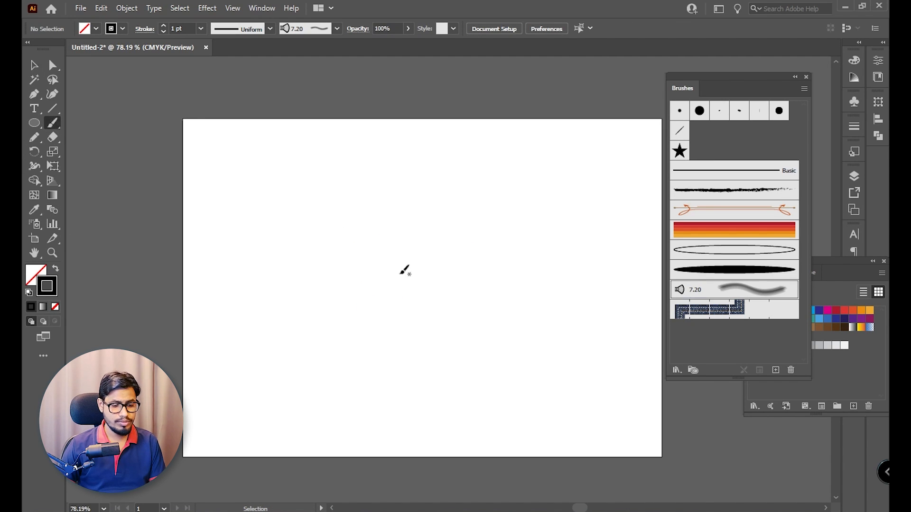
pyautogui.moveTo(283, 256)
pyautogui.mouseDown()
pyautogui.moveTo(366, 215)
pyautogui.moveTo(506, 247)
pyautogui.mouseUp()
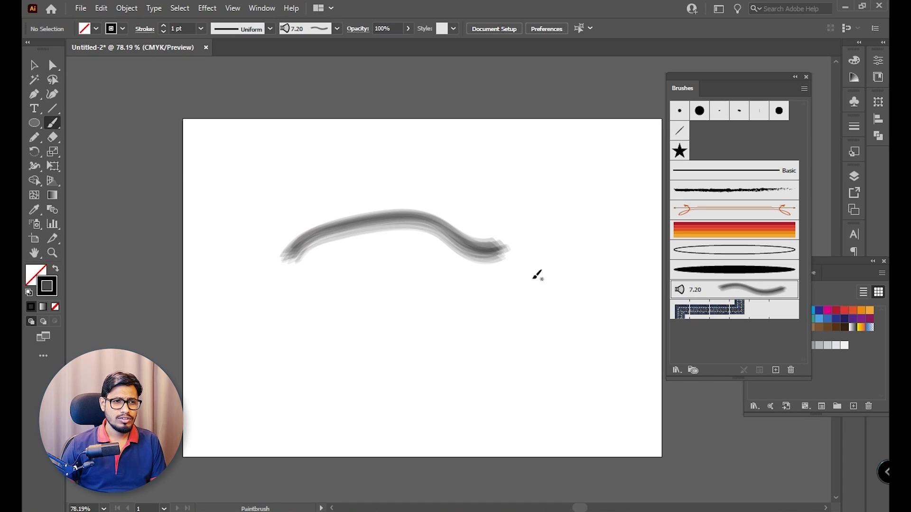
pyautogui.hotkey('ctrl', 'z')
# Build up dark shading with overlapping vertical Mop brush strokes in the artboard's right half and clear the artboard
pyautogui.moveTo(455, 195)
pyautogui.mouseDown()
pyautogui.moveTo(437, 280)
pyautogui.moveTo(420, 298)
pyautogui.moveTo(453, 415)
pyautogui.moveTo(443, 448)
pyautogui.mouseUp()
pyautogui.moveTo(500, 212); pyautogui.dragTo(456, 455)
pyautogui.moveTo(525, 161); pyautogui.dragTo(512, 420)
pyautogui.moveTo(517, 231); pyautogui.dragTo(486, 428)
pyautogui.moveTo(482, 374); pyautogui.dragTo(498, 210)
pyautogui.moveTo(474, 246); pyautogui.dragTo(485, 413)
pyautogui.moveTo(540, 192); pyautogui.dragTo(513, 426)
pyautogui.moveTo(540, 213); pyautogui.dragTo(539, 372)
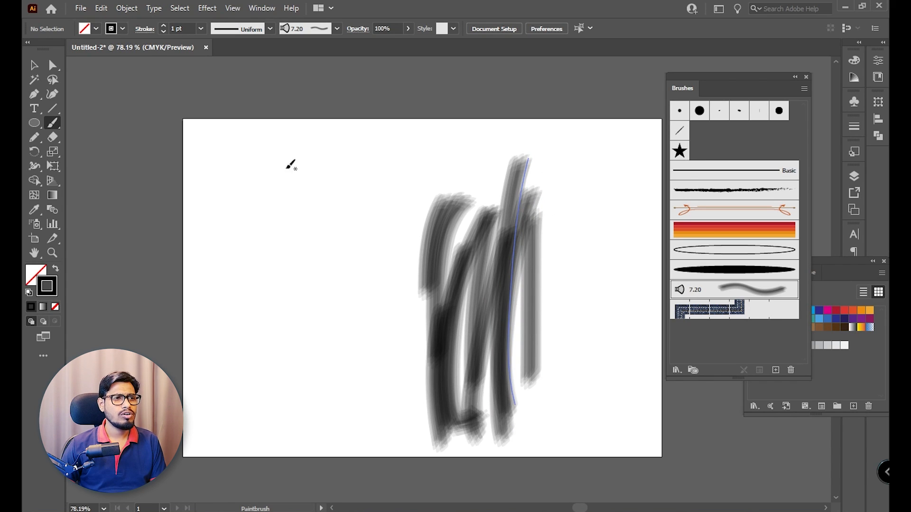
pyautogui.hotkey('ctrl', 'a')
pyautogui.press('Delete')
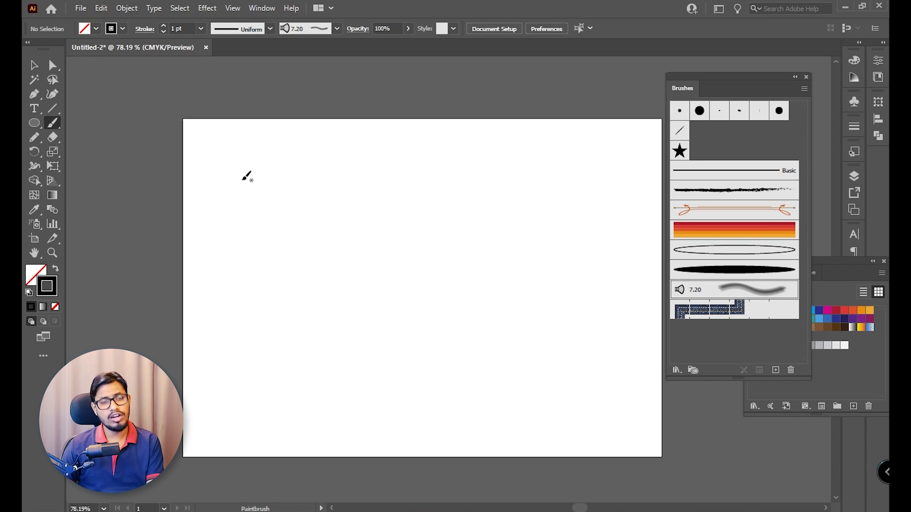
# Paint a small and a larger ring side by side with the Mop brush and delete them
pyautogui.moveTo(366, 192)
pyautogui.mouseDown()
pyautogui.moveTo(353, 218)
pyautogui.moveTo(380, 224)
pyautogui.moveTo(379, 197)
pyautogui.moveTo(349, 179)
pyautogui.mouseUp()
pyautogui.moveTo(444, 183)
pyautogui.mouseDown()
pyautogui.moveTo(433, 179)
pyautogui.moveTo(449, 236)
pyautogui.moveTo(463, 179)
pyautogui.moveTo(449, 164)
pyautogui.mouseUp()
pyautogui.hotkey('ctrl', 'a')
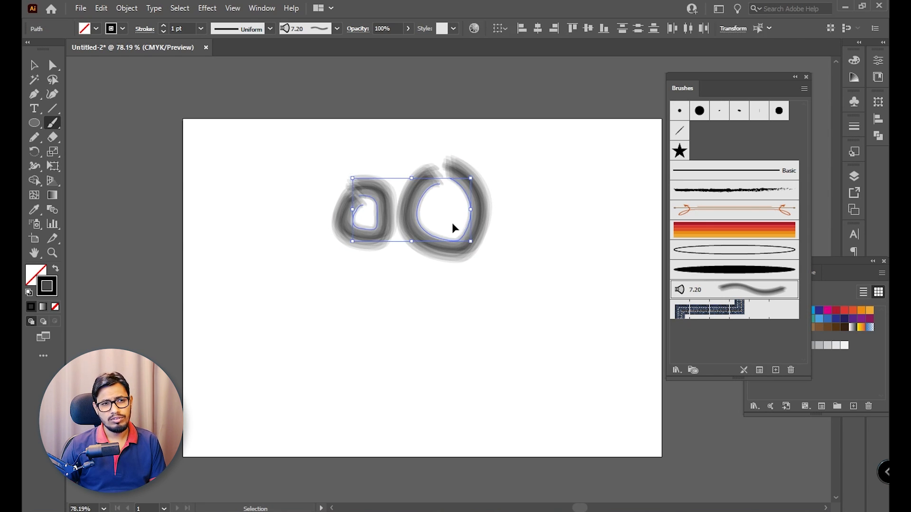
pyautogui.press('Delete')
# Paint overlapping S-shaped Mop brush strokes that darken like a lock of hair, clear the artboard and return to the Selection tool
pyautogui.moveTo(353, 183)
pyautogui.mouseDown()
pyautogui.moveTo(380, 313)
pyautogui.moveTo(377, 379)
pyautogui.mouseUp()
pyautogui.moveTo(380, 185)
pyautogui.mouseDown()
pyautogui.moveTo(369, 211)
pyautogui.moveTo(411, 271)
pyautogui.moveTo(400, 340)
pyautogui.moveTo(403, 384)
pyautogui.mouseUp()
pyautogui.moveTo(414, 177)
pyautogui.mouseDown()
pyautogui.moveTo(384, 196)
pyautogui.moveTo(448, 295)
pyautogui.moveTo(418, 370)
pyautogui.mouseUp()
pyautogui.moveTo(439, 183)
pyautogui.mouseDown()
pyautogui.moveTo(396, 198)
pyautogui.moveTo(445, 258)
pyautogui.moveTo(414, 356)
pyautogui.mouseUp()
pyautogui.moveTo(446, 169)
pyautogui.mouseDown()
pyautogui.moveTo(416, 173)
pyautogui.moveTo(396, 206)
pyautogui.moveTo(442, 291)
pyautogui.moveTo(417, 356)
pyautogui.mouseUp()
pyautogui.moveTo(440, 171)
pyautogui.mouseDown()
pyautogui.moveTo(404, 184)
pyautogui.moveTo(407, 225)
pyautogui.moveTo(435, 258)
pyautogui.moveTo(446, 322)
pyautogui.moveTo(427, 346)
pyautogui.moveTo(426, 179)
pyautogui.moveTo(415, 212)
pyautogui.moveTo(446, 248)
pyautogui.moveTo(466, 308)
pyautogui.moveTo(429, 359)
pyautogui.mouseUp()
pyautogui.moveTo(445, 173)
pyautogui.mouseDown()
pyautogui.moveTo(427, 214)
pyautogui.moveTo(477, 281)
pyautogui.moveTo(439, 358)
pyautogui.mouseUp()
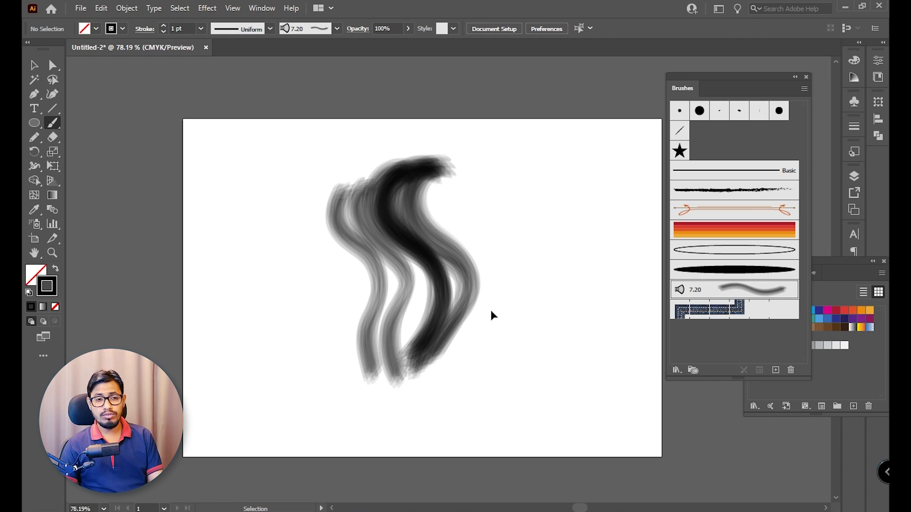
pyautogui.hotkey('ctrl', 'a')
pyautogui.press('Delete')
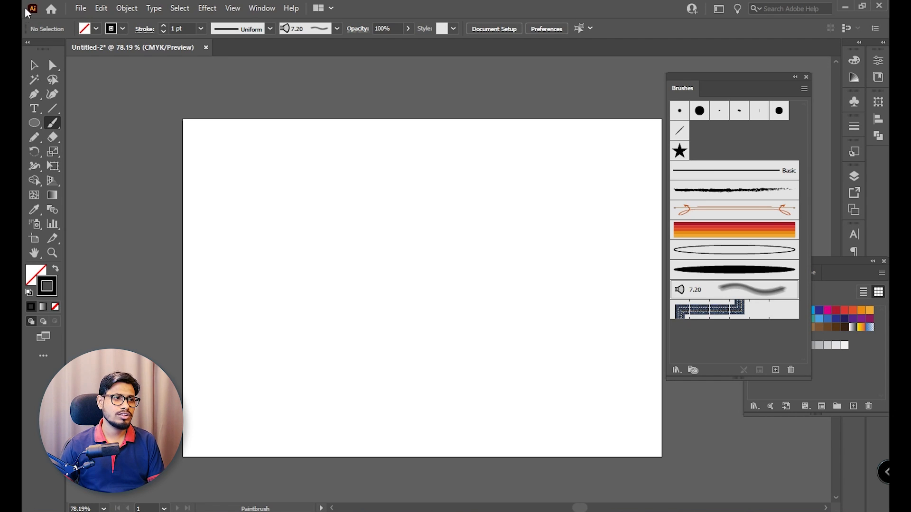
pyautogui.click(35, 70)
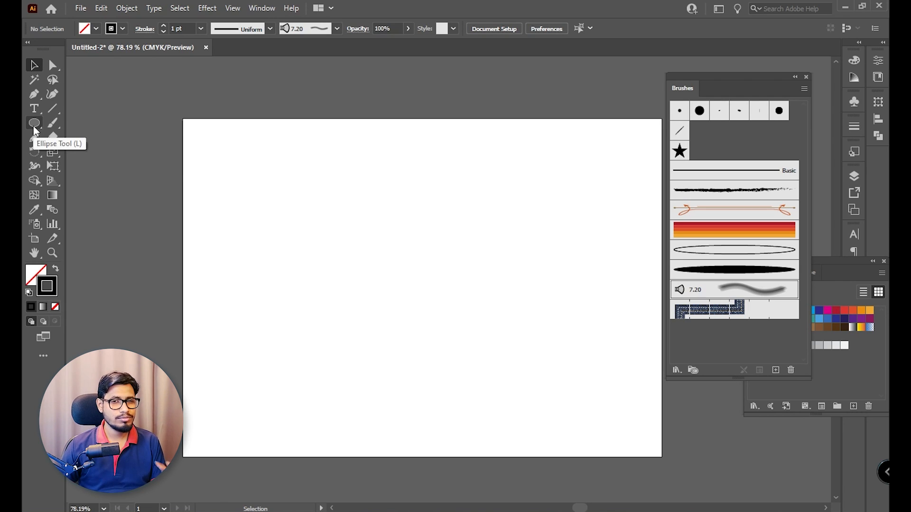
# Draw a square on the artboard, make two progressively smaller copies and align all three concentrically
pyautogui.moveTo(33, 125); pyautogui.dragTo(68, 120)
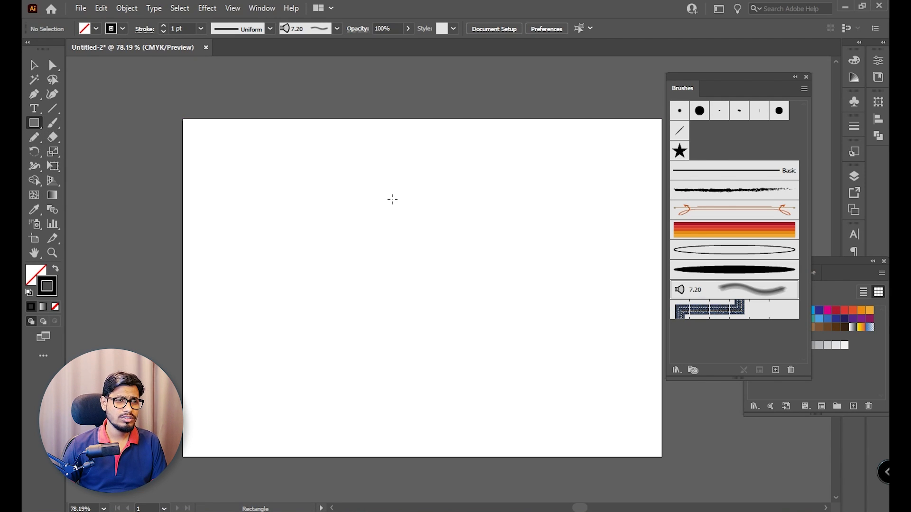
pyautogui.moveTo(363, 193); pyautogui.dragTo(422, 261)
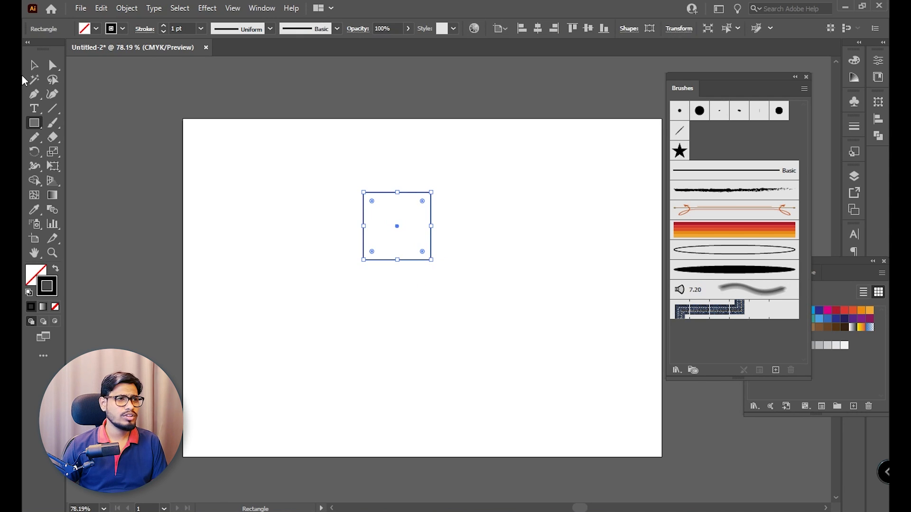
pyautogui.click(34, 65)
pyautogui.keyDown('alt'); pyautogui.moveTo(398, 227); pyautogui.dragTo(539, 226); pyautogui.keyUp('alt')
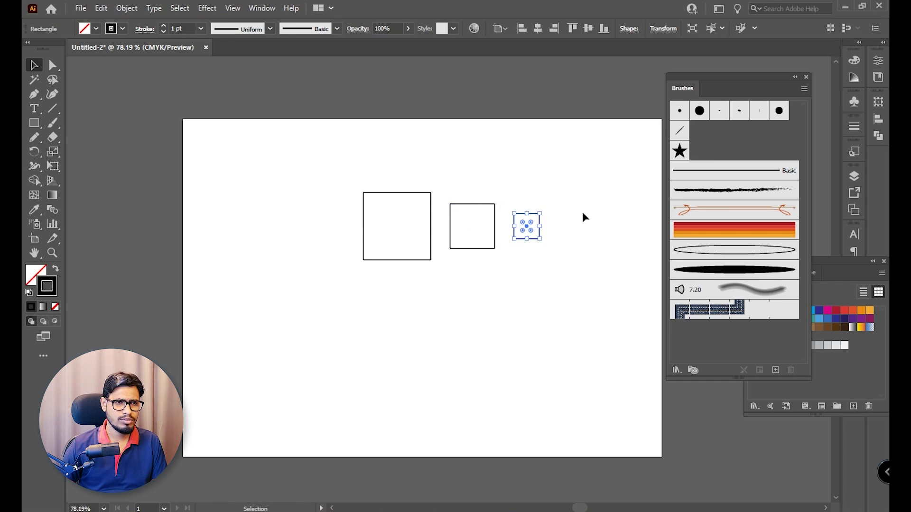
pyautogui.moveTo(581, 180); pyautogui.dragTo(331, 300)
pyautogui.click(542, 29)
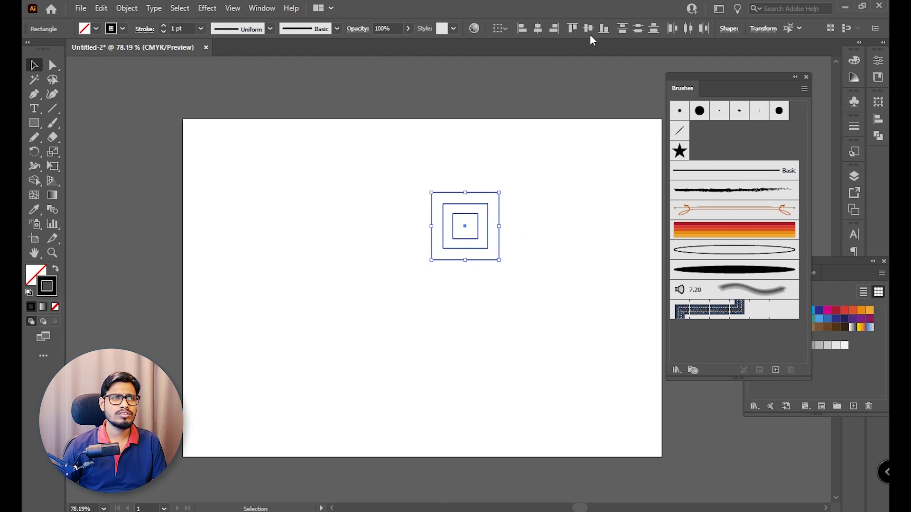
pyautogui.click(548, 210)
pyautogui.click(496, 218)
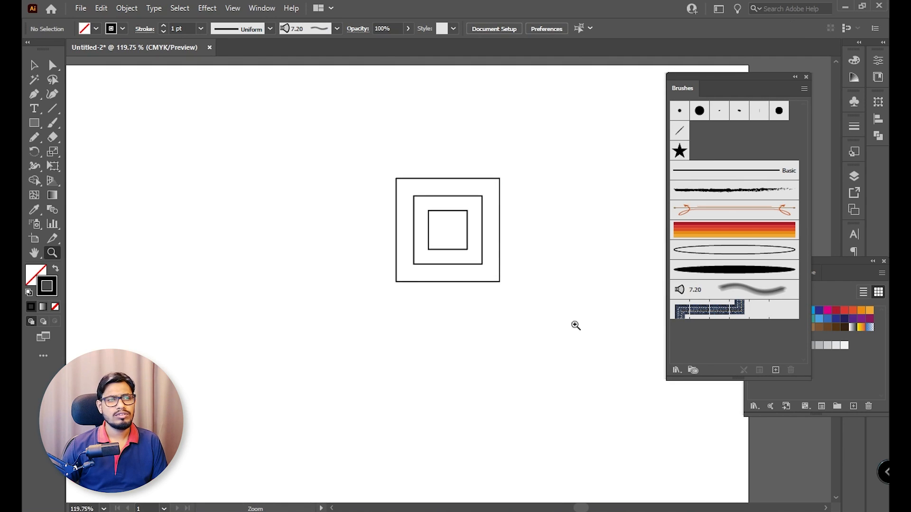
# Shrink the innermost square slightly about its centre to even out the spacing between the nested squares
pyautogui.click(34, 65)
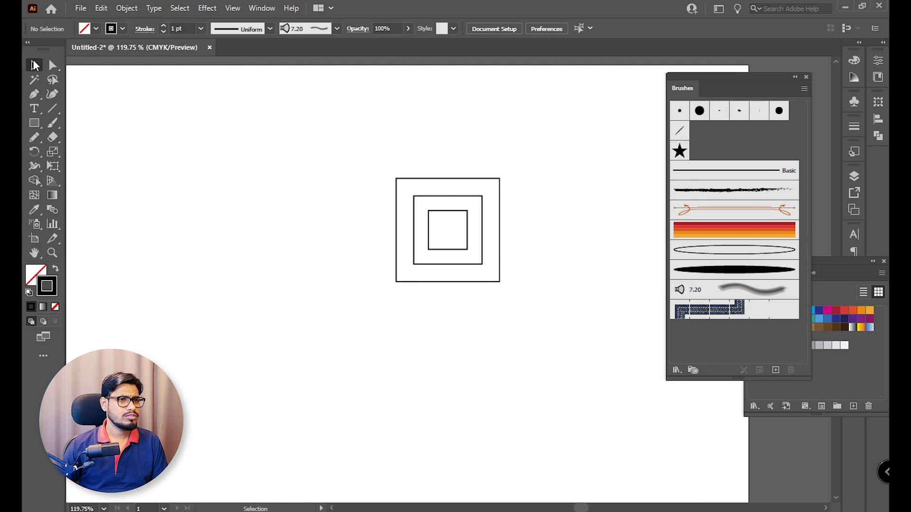
pyautogui.click(483, 196)
pyautogui.click(549, 218)
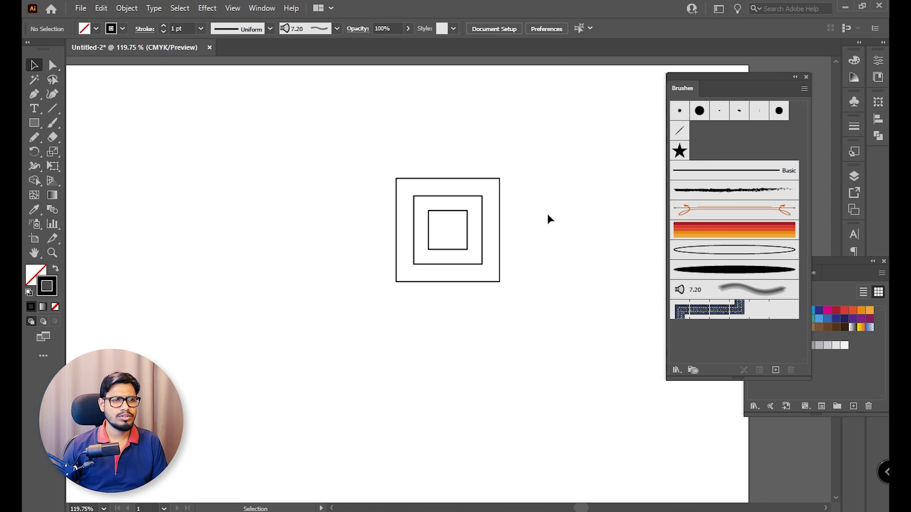
pyautogui.click(471, 219)
pyautogui.moveTo(468, 210); pyautogui.dragTo(463, 215)
pyautogui.click(573, 154)
pyautogui.press('z')
pyautogui.moveTo(573, 153); pyautogui.dragTo(327, 305)
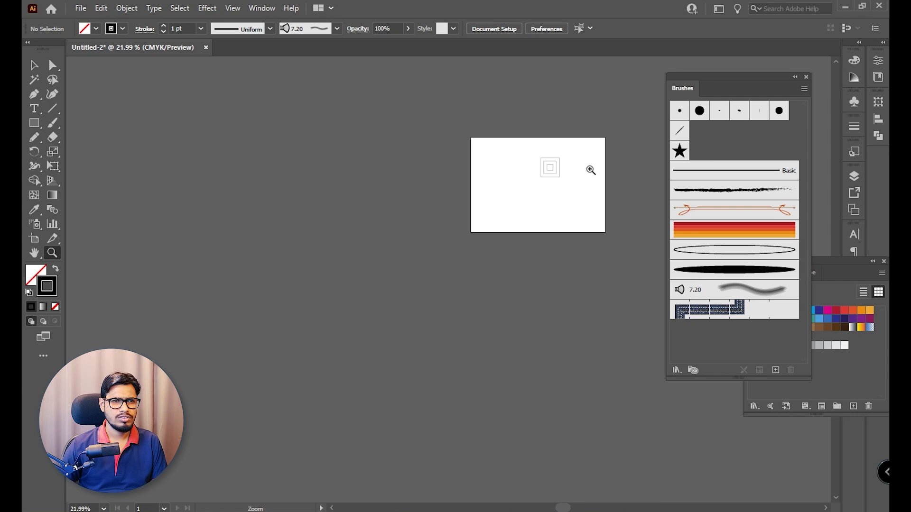
pyautogui.moveTo(580, 145); pyautogui.dragTo(664, 189)
pyautogui.moveTo(518, 149); pyautogui.dragTo(545, 229)
pyautogui.click(39, 67)
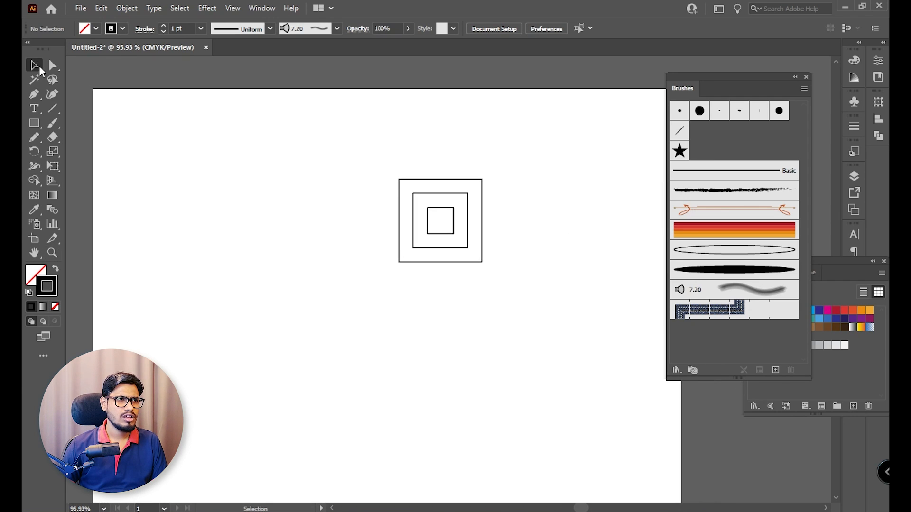
# Create a new Pattern Brush from the three nested squares with the default options and delete the squares
pyautogui.moveTo(321, 174); pyautogui.dragTo(569, 302)
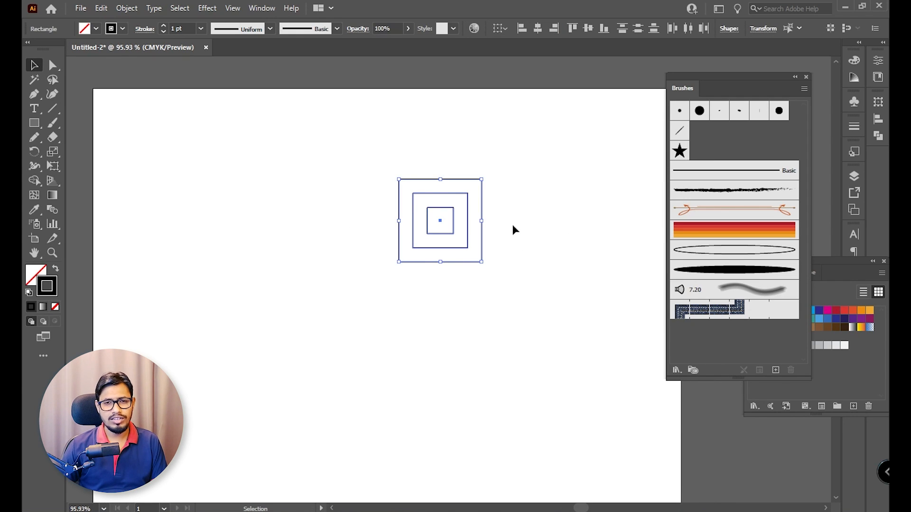
pyautogui.click(775, 370)
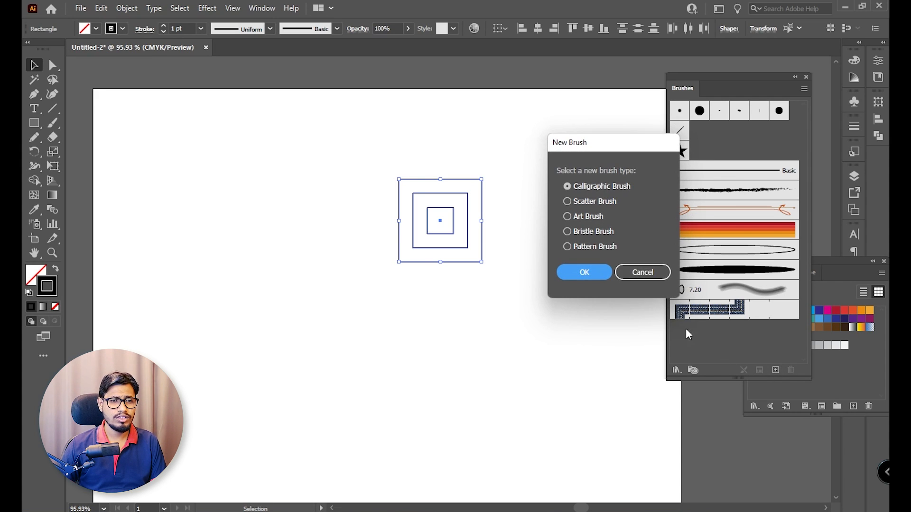
pyautogui.click(593, 246)
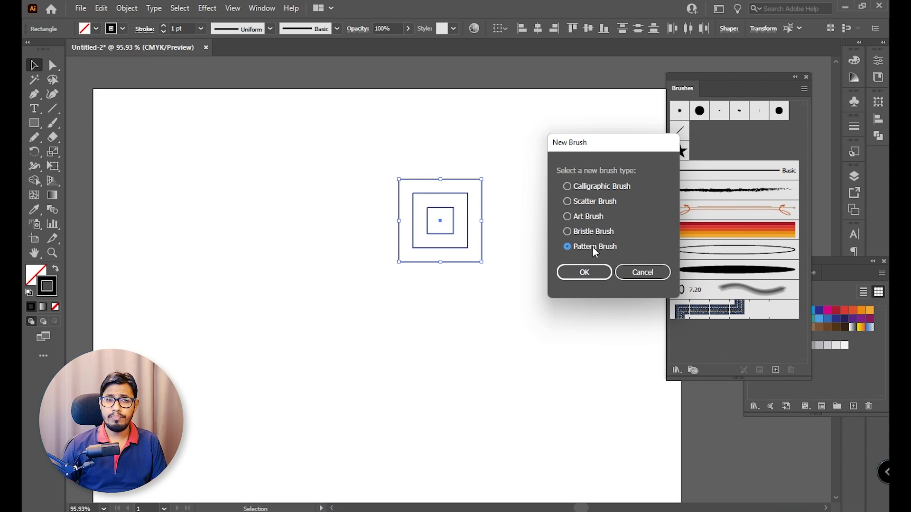
pyautogui.click(587, 272)
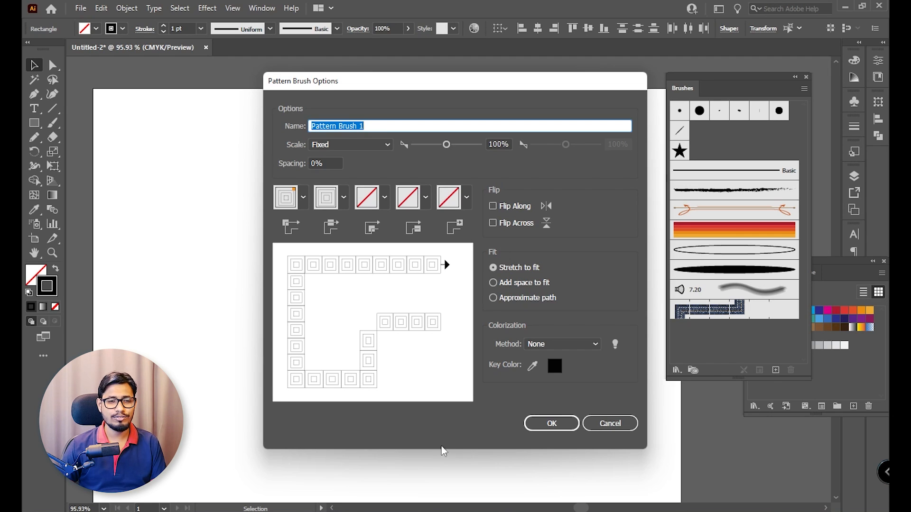
pyautogui.click(550, 424)
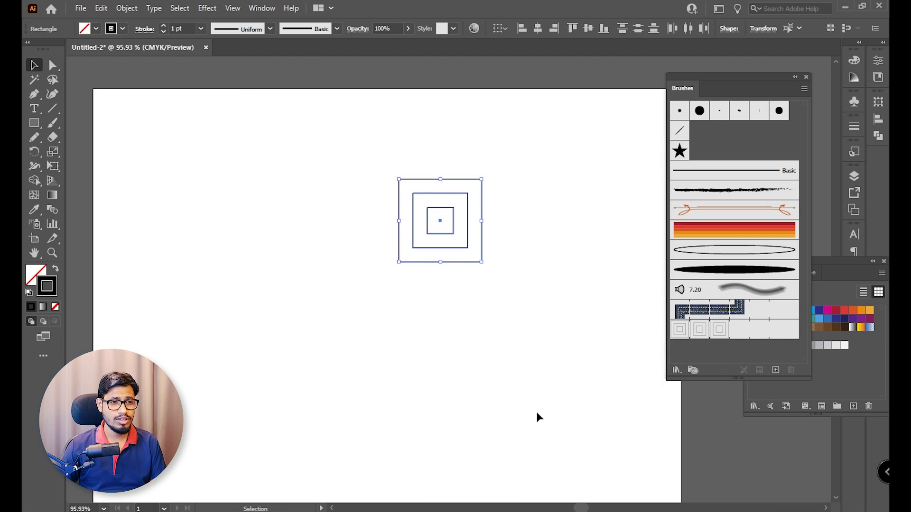
pyautogui.press('Delete')
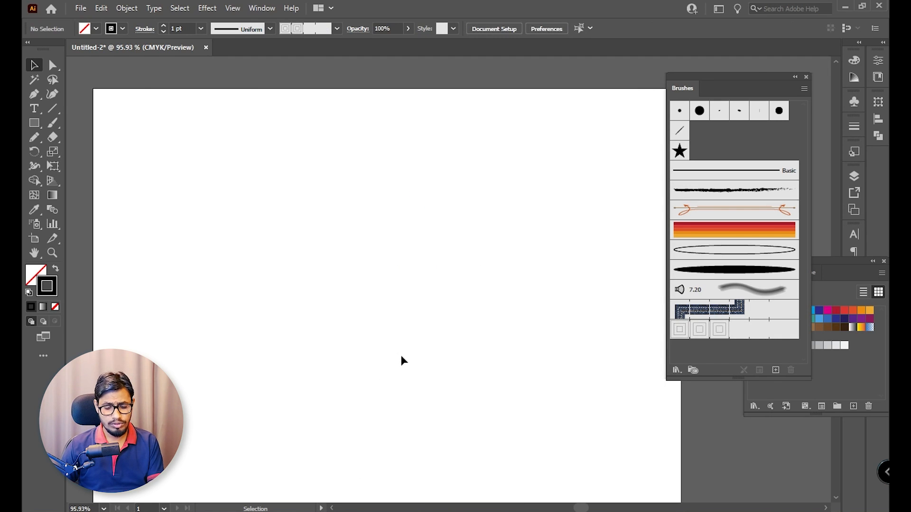
# Paint a large S-like curve across the artboard with the Paintbrush tool and the new nested-squares pattern brush
pyautogui.hotkey('ctrl', '0')
pyautogui.moveTo(436, 291); pyautogui.dragTo(386, 299)
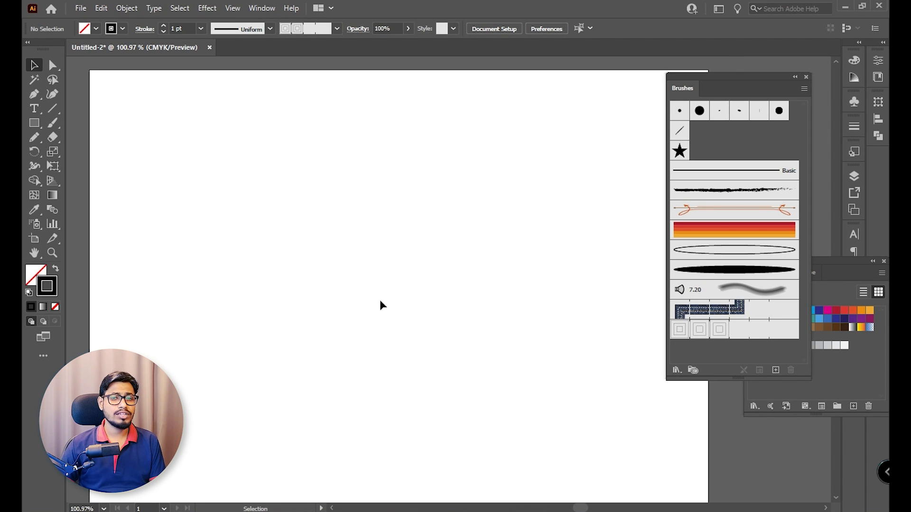
pyautogui.hotkey('ctrl', '1')
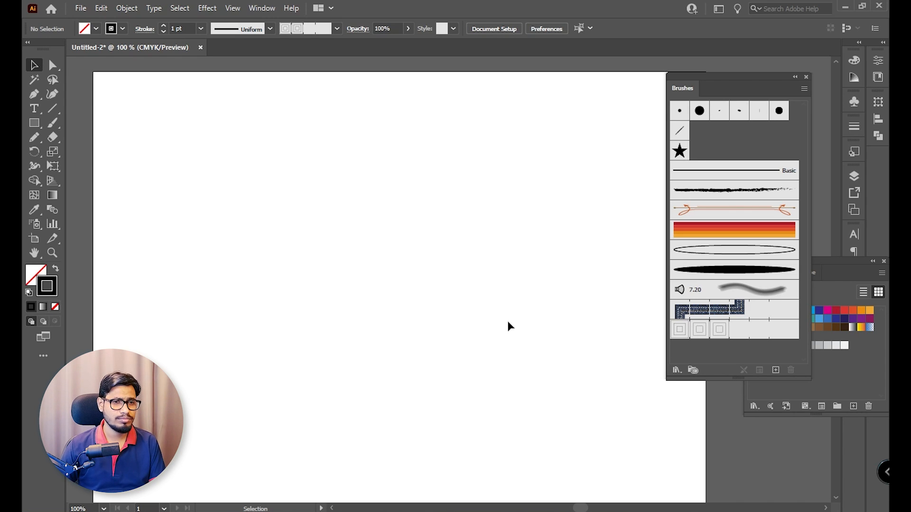
pyautogui.click(54, 125)
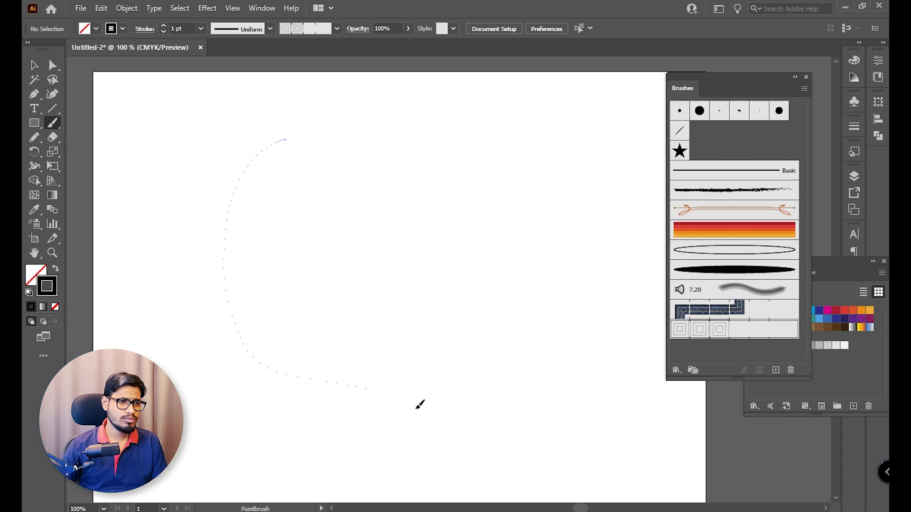
pyautogui.moveTo(420, 404); pyautogui.dragTo(536, 456)
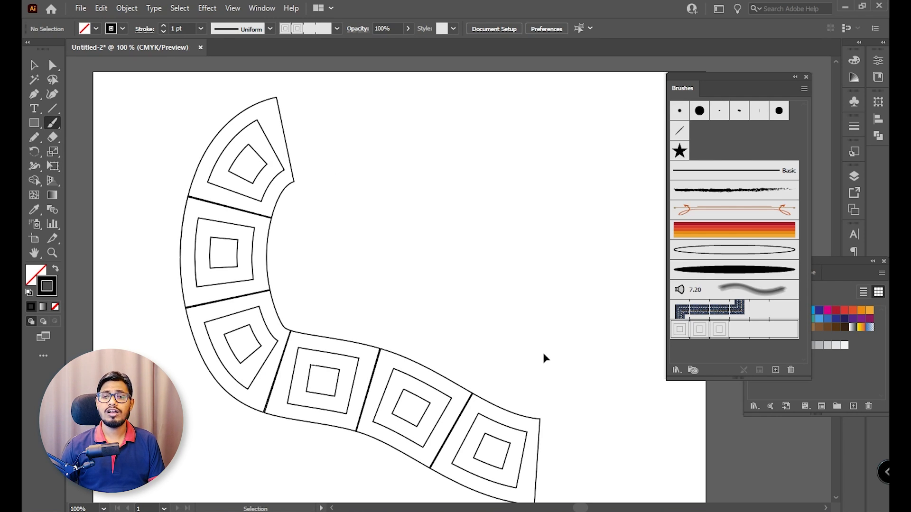
# Set the painted pattern stroke's weight to 0.5 pt and deselect it
pyautogui.click(34, 65)
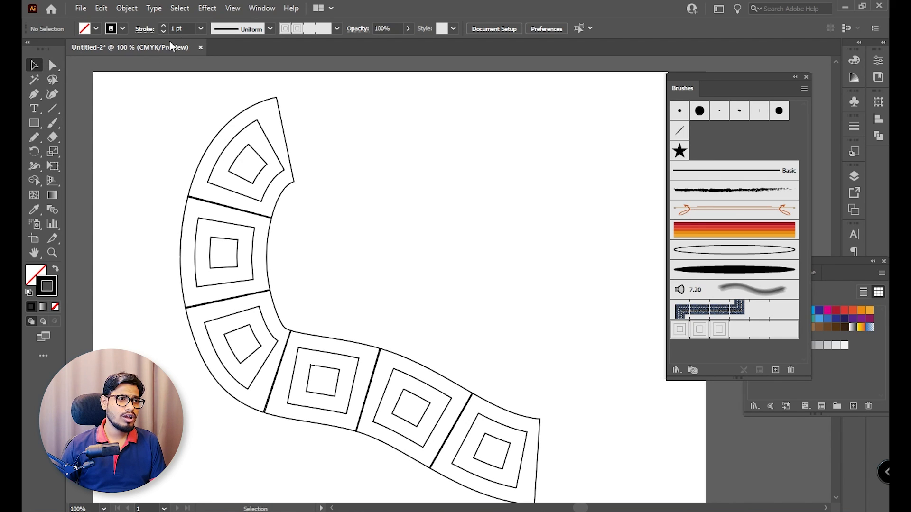
pyautogui.click(200, 28)
pyautogui.click(225, 54)
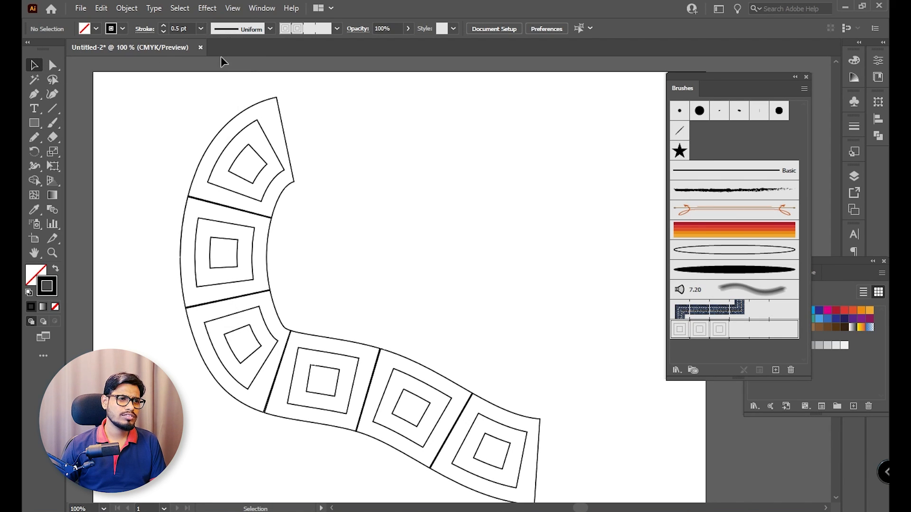
pyautogui.hotkey('ctrl', 'a')
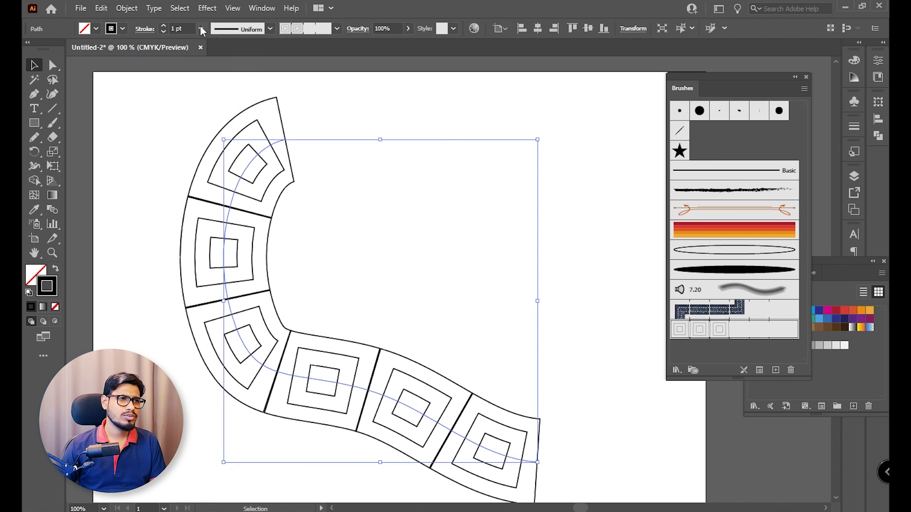
pyautogui.click(200, 28)
pyautogui.click(227, 57)
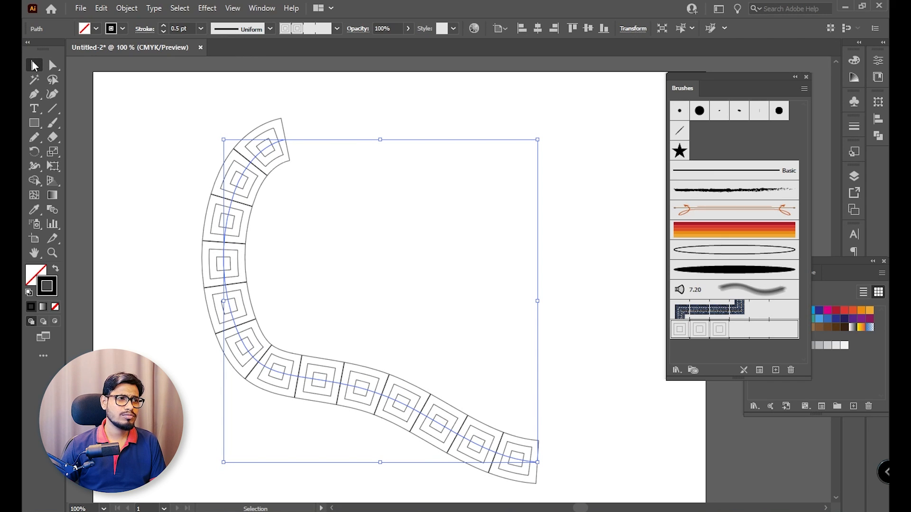
pyautogui.click(569, 256)
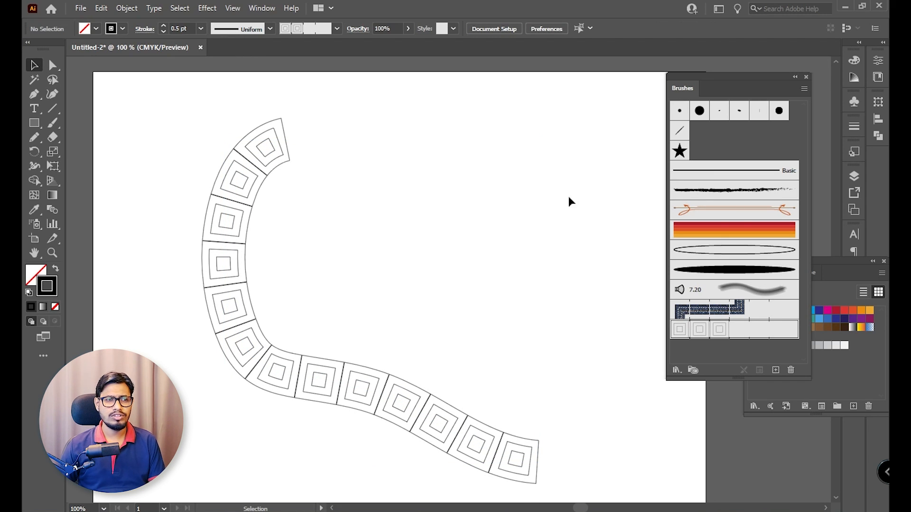
# Clear the artboard and delete the nested-squares pattern brush from the brush list
pyautogui.hotkey('ctrl', '-')
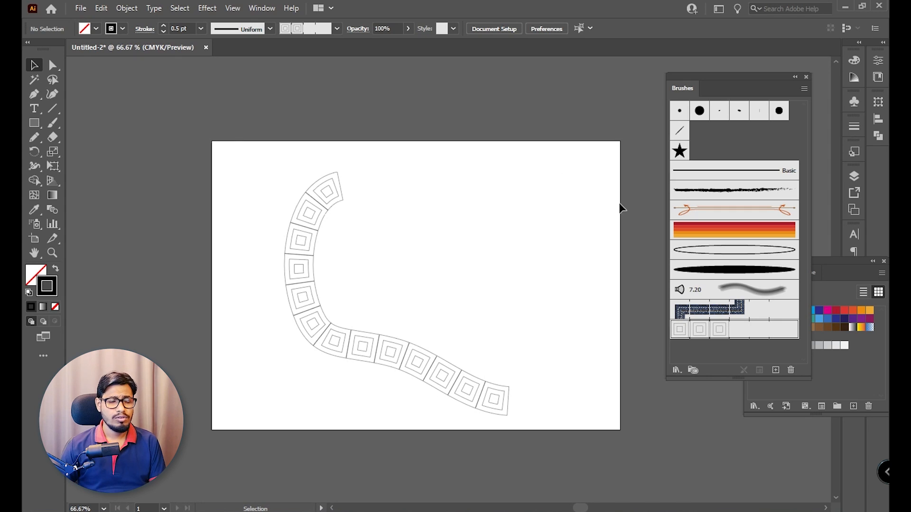
pyautogui.hotkey('ctrl', 'a')
pyautogui.press('Delete')
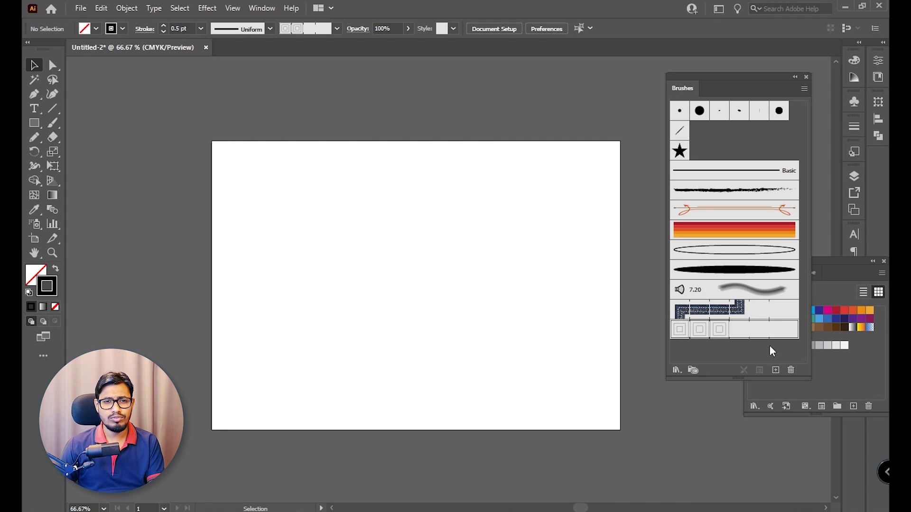
pyautogui.click(791, 371)
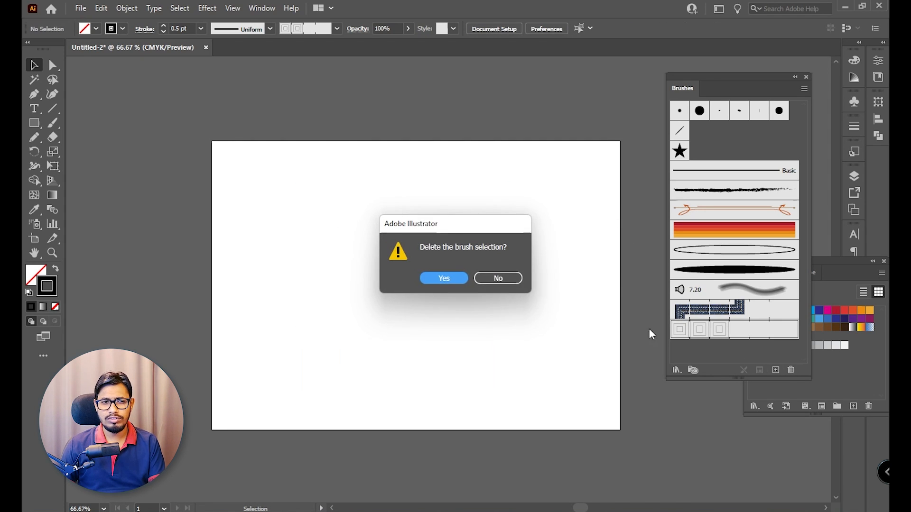
pyautogui.click(459, 279)
# Draw a small horizontal rectangle with two progressively smaller copies and align all three concentrically
pyautogui.press('z')
pyautogui.moveTo(453, 204)
pyautogui.mouseDown()
pyautogui.moveTo(477, 247)
pyautogui.moveTo(536, 302)
pyautogui.moveTo(493, 273)
pyautogui.mouseUp()
pyautogui.press('space')
pyautogui.click(35, 125)
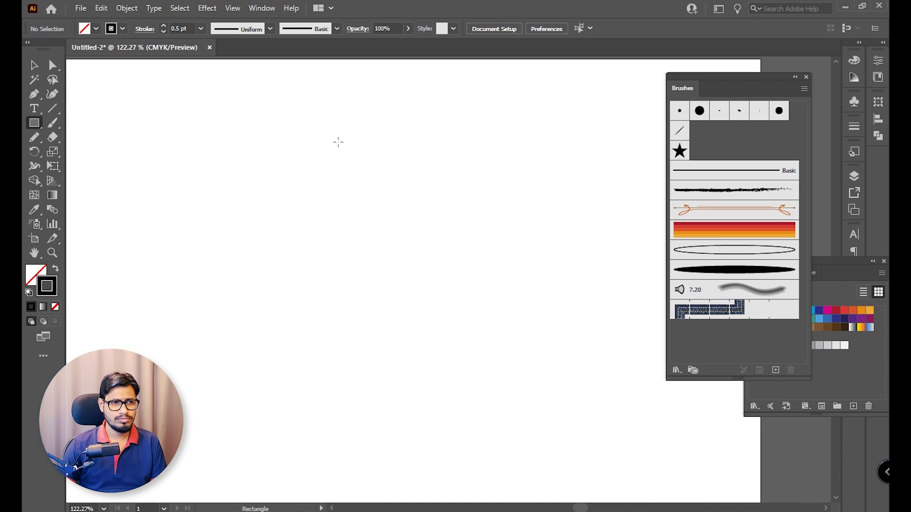
pyautogui.moveTo(338, 141); pyautogui.dragTo(317, 261)
pyautogui.press('v')
pyautogui.keyDown('shift'); pyautogui.click(546, 163); pyautogui.keyUp('shift')
pyautogui.click(547, 170)
pyautogui.click(537, 28)
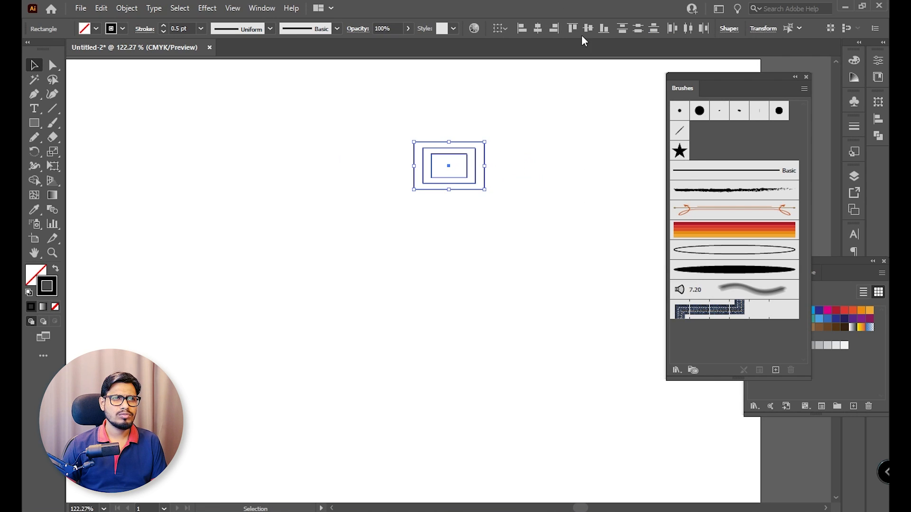
# Scale the three nested rectangles down together to less than half their size
pyautogui.click(520, 164)
pyautogui.click(485, 172)
pyautogui.moveTo(485, 172); pyautogui.dragTo(490, 167)
pyautogui.hotkey('ctrl', '0')
pyautogui.moveTo(563, 118); pyautogui.dragTo(434, 179)
pyautogui.moveTo(517, 149); pyautogui.dragTo(513, 150)
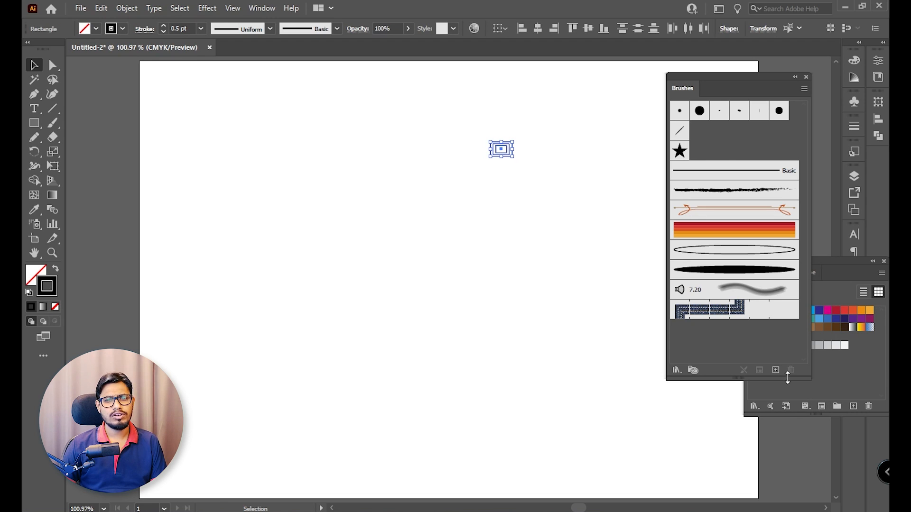
# Create a Pattern Brush from the small nested rectangles with the default options and delete the source rectangles
pyautogui.click(776, 370)
pyautogui.click(593, 276)
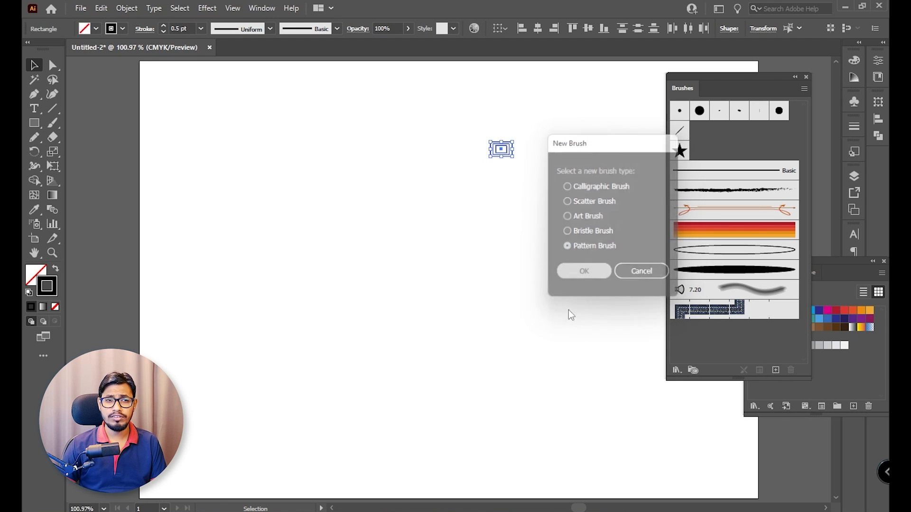
pyautogui.click(548, 423)
pyautogui.click(551, 106)
pyautogui.moveTo(552, 105); pyautogui.dragTo(441, 234)
pyautogui.press('Delete')
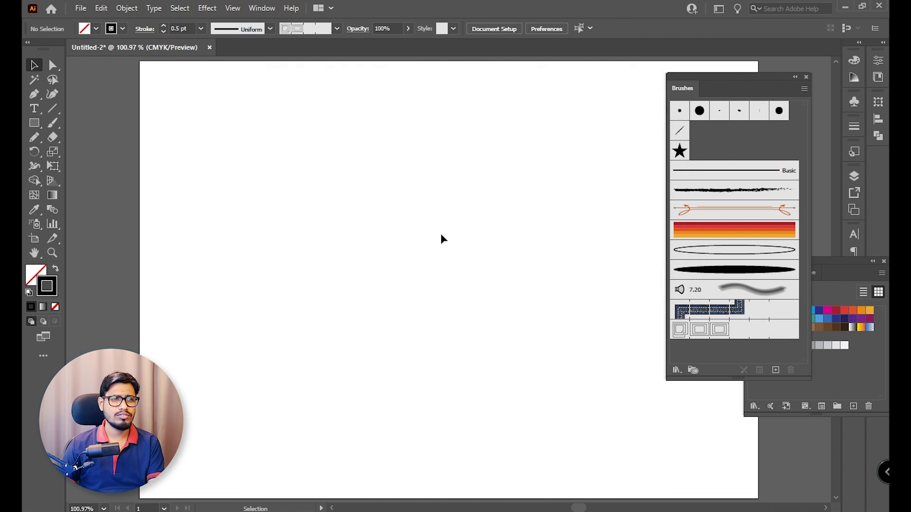
# Paint a long S-shaped curve with the nested-rectangles pattern brush at 1 pt, check it up close and delete it
pyautogui.click(52, 123)
pyautogui.click(772, 333)
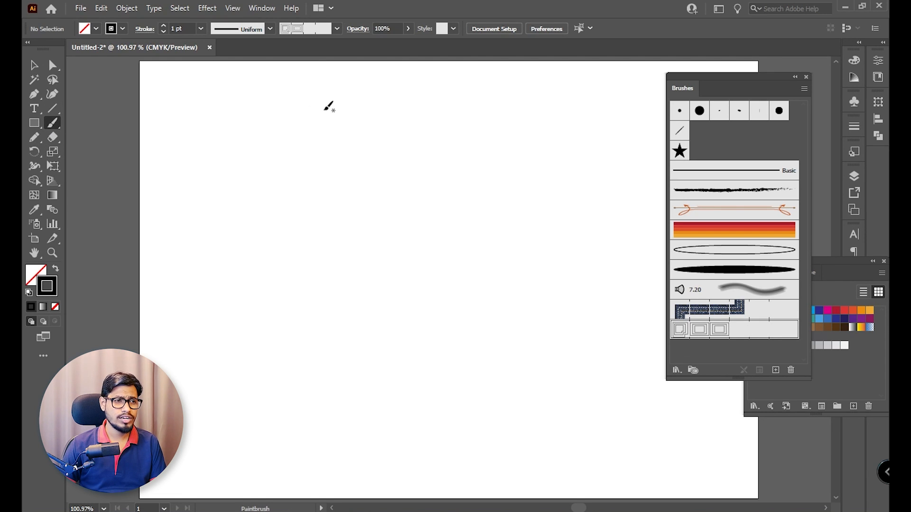
pyautogui.moveTo(474, 361); pyautogui.dragTo(470, 403)
pyautogui.hotkey('ctrl', '+')
pyautogui.hotkey('ctrl', '+')
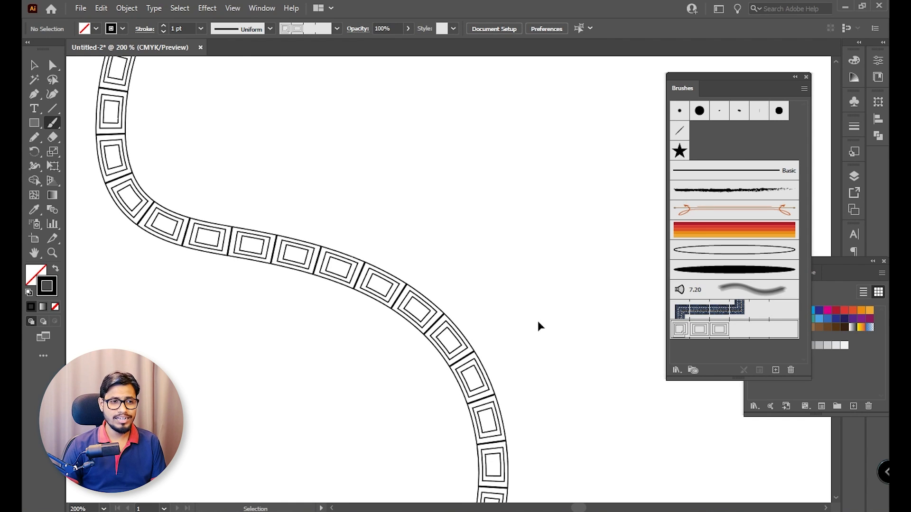
pyautogui.hotkey('ctrl', '-')
pyautogui.hotkey('ctrl', '-')
pyautogui.hotkey('ctrl', 'a')
pyautogui.press('Delete')
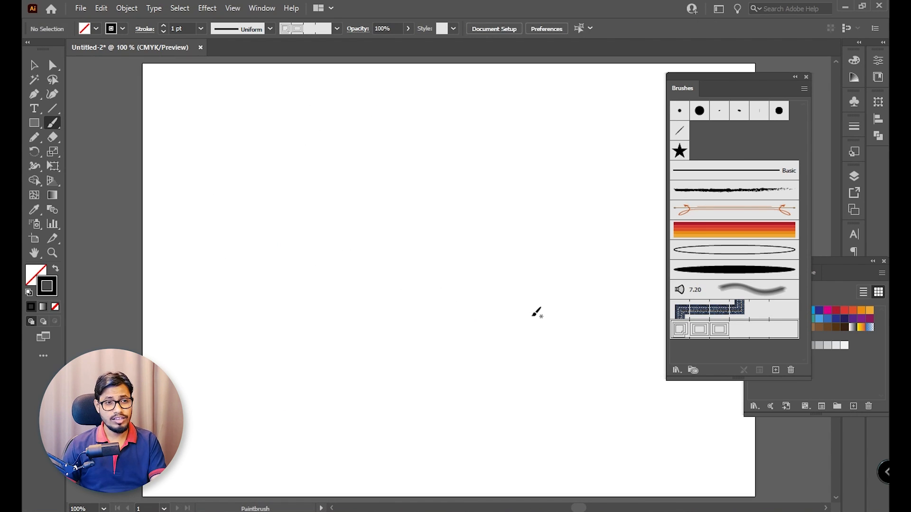
# Draw a large, nearly square rectangle mid-artboard, apply the nested-rectangles pattern brush to it and deselect it
pyautogui.moveTo(34, 123); pyautogui.dragTo(75, 123)
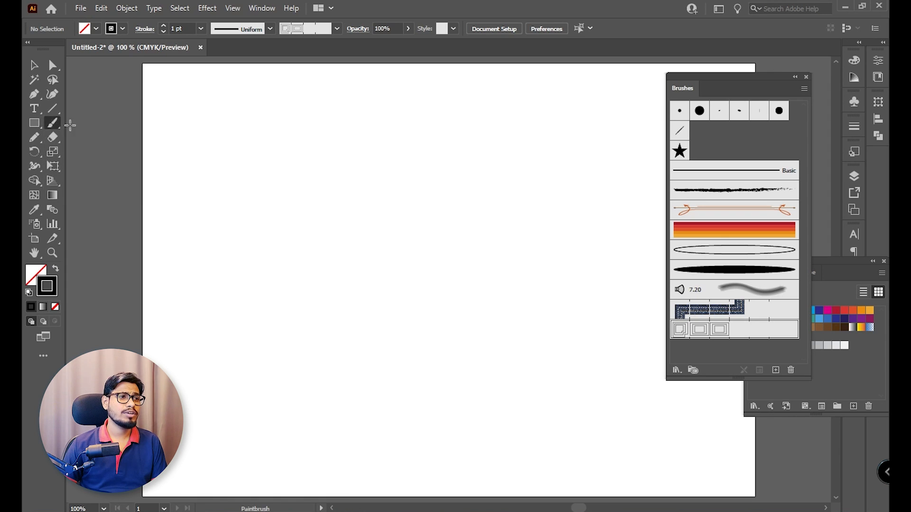
pyautogui.moveTo(333, 158); pyautogui.dragTo(590, 429)
pyautogui.click(714, 333)
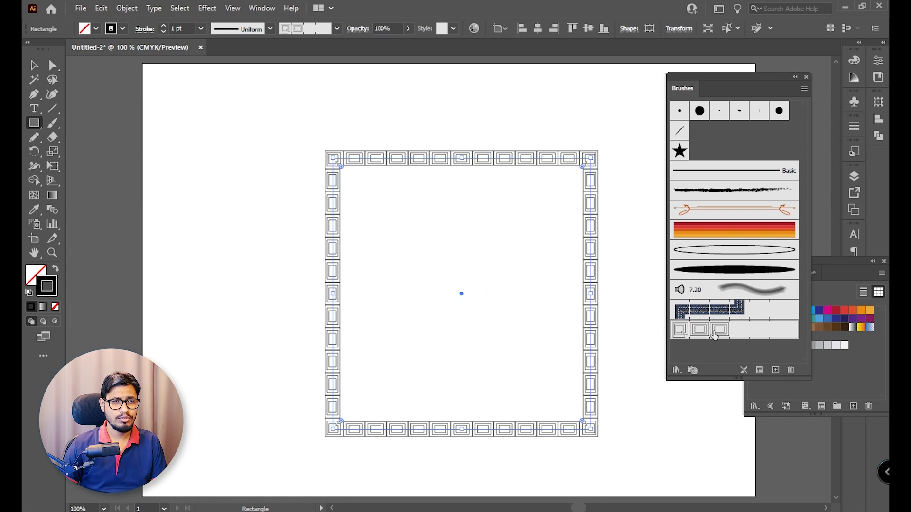
pyautogui.click(34, 65)
pyautogui.click(112, 114)
# Examine up close how the pattern tiles run along the rectangle's sides and turn at its corners
pyautogui.press('z')
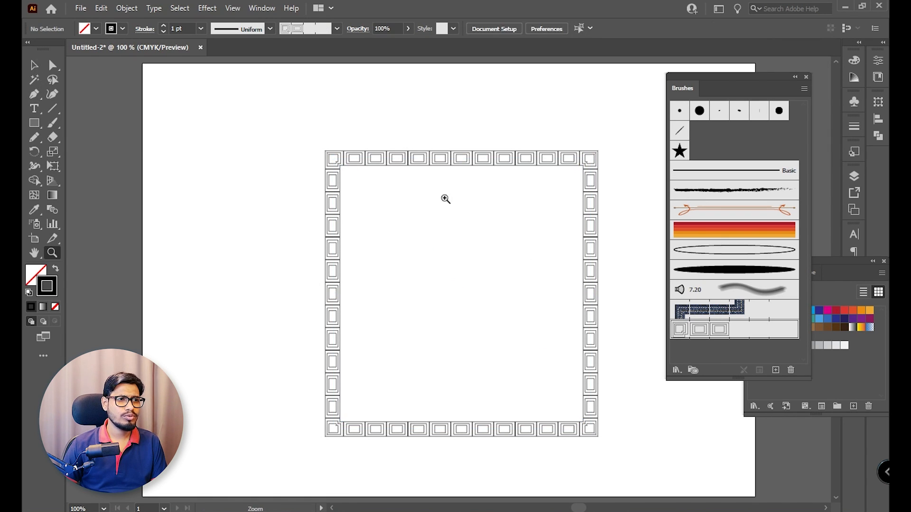
pyautogui.moveTo(456, 177); pyautogui.dragTo(550, 249)
pyautogui.moveTo(245, 124); pyautogui.dragTo(420, 320)
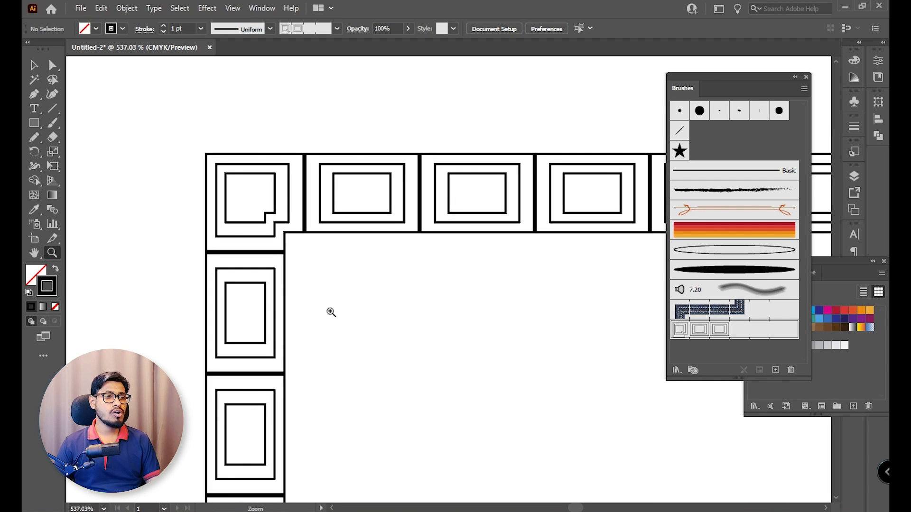
pyautogui.moveTo(401, 277); pyautogui.dragTo(244, 200)
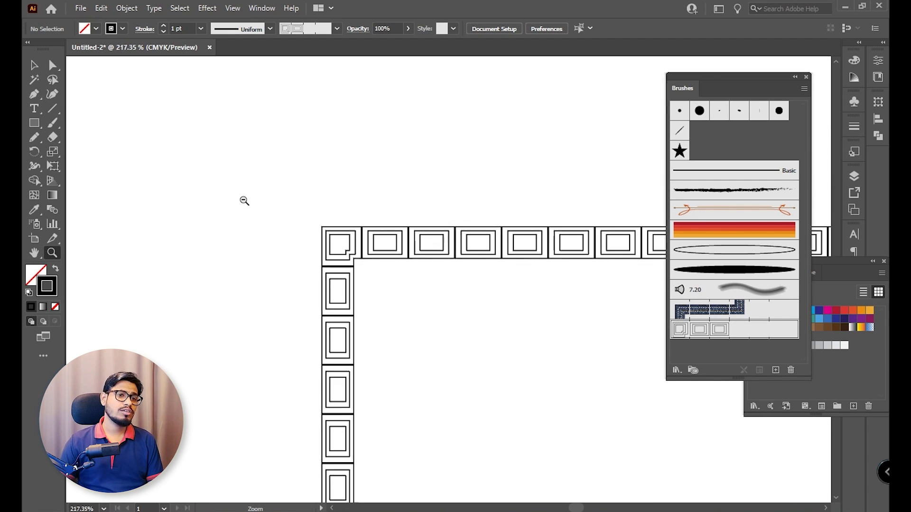
pyautogui.moveTo(432, 293); pyautogui.dragTo(267, 156)
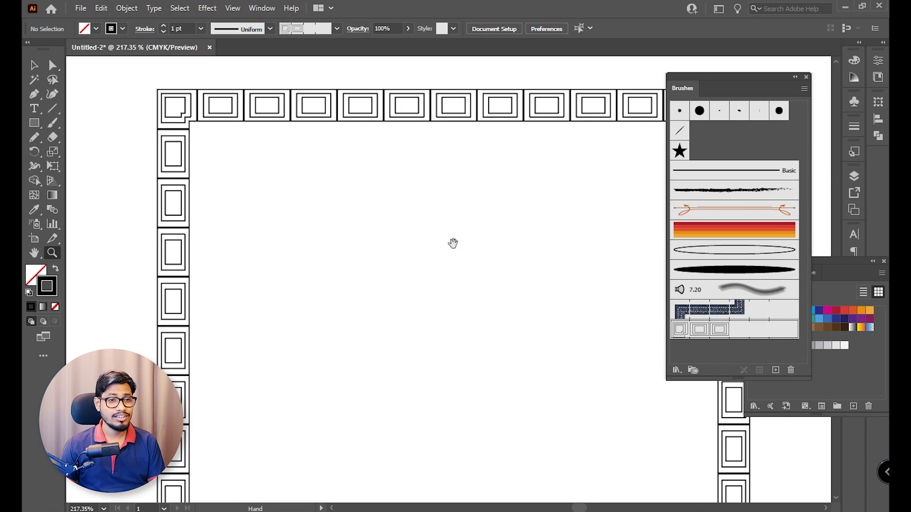
pyautogui.moveTo(486, 262)
pyautogui.mouseDown()
pyautogui.moveTo(455, 248)
pyautogui.moveTo(491, 275)
pyautogui.mouseUp()
pyautogui.moveTo(532, 283); pyautogui.dragTo(443, 232)
pyautogui.moveTo(527, 308); pyautogui.dragTo(479, 229)
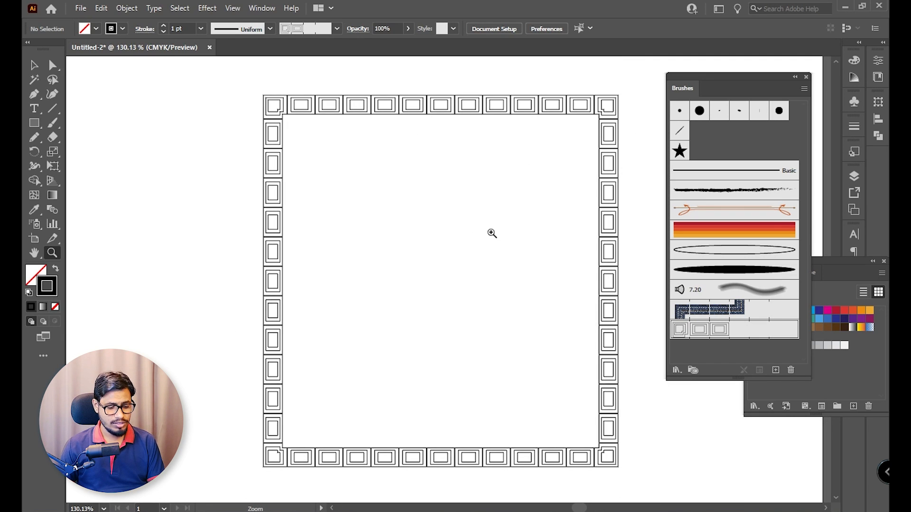
# Delete the rectangle outlined with the pattern brush
pyautogui.press('v')
pyautogui.hotkey('ctrl', 'a')
pyautogui.press('Delete')
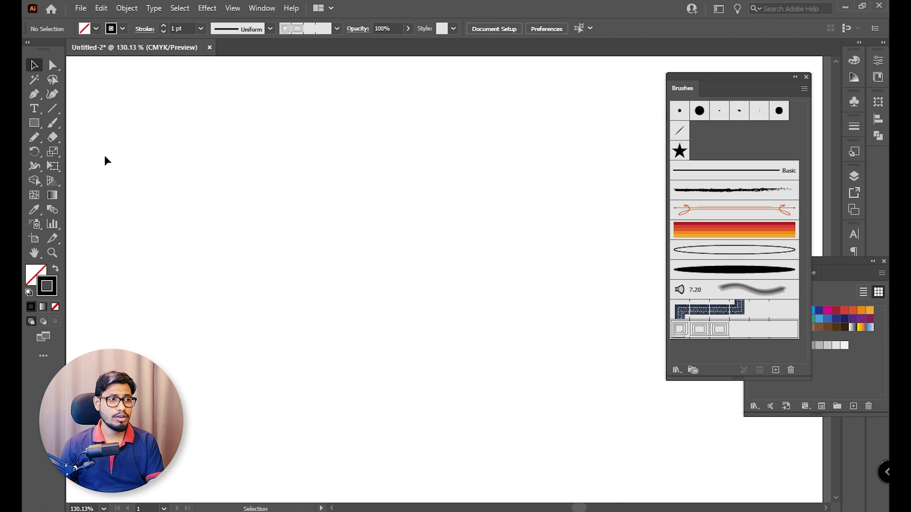
# Draw a large circle and apply the nested-rectangles pattern brush to its outline
pyautogui.click(41, 126)
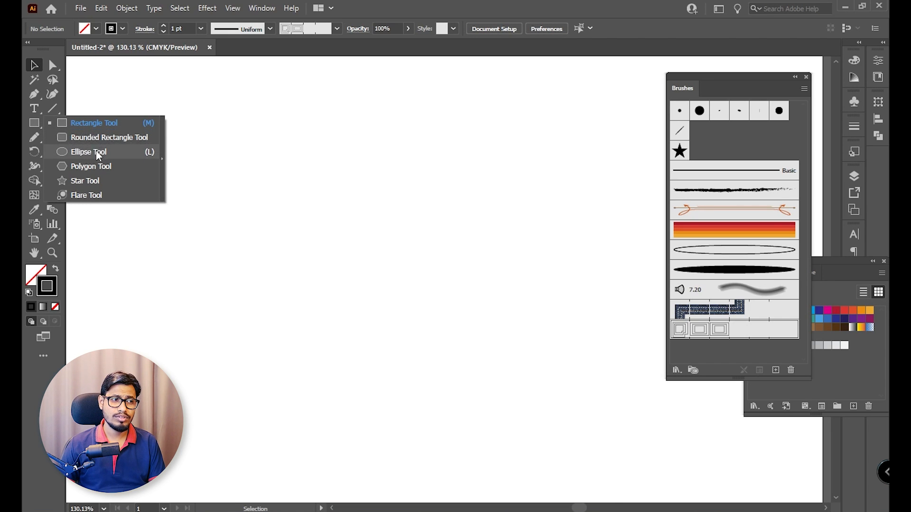
pyautogui.click(98, 152)
pyautogui.moveTo(432, 228)
pyautogui.mouseDown()
pyautogui.moveTo(522, 329)
pyautogui.moveTo(569, 365)
pyautogui.mouseUp()
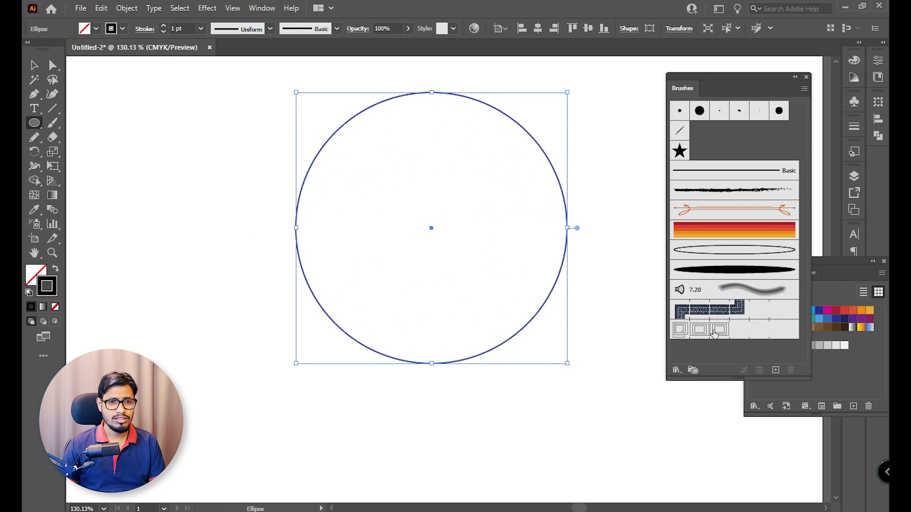
pyautogui.click(713, 332)
pyautogui.click(33, 65)
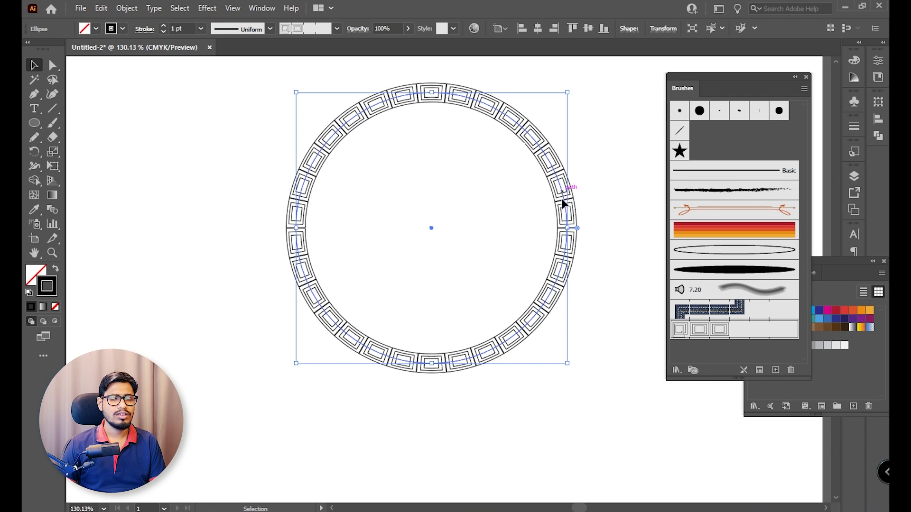
# Move the patterned circle slightly down, enlarge it slightly about its centre and deselect it
pyautogui.moveTo(567, 186); pyautogui.dragTo(570, 221)
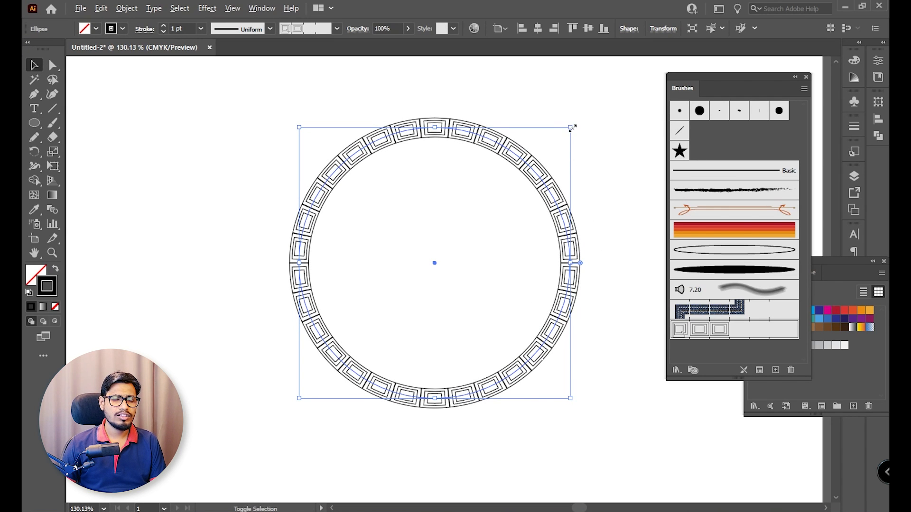
pyautogui.moveTo(571, 127); pyautogui.dragTo(594, 113)
pyautogui.click(619, 124)
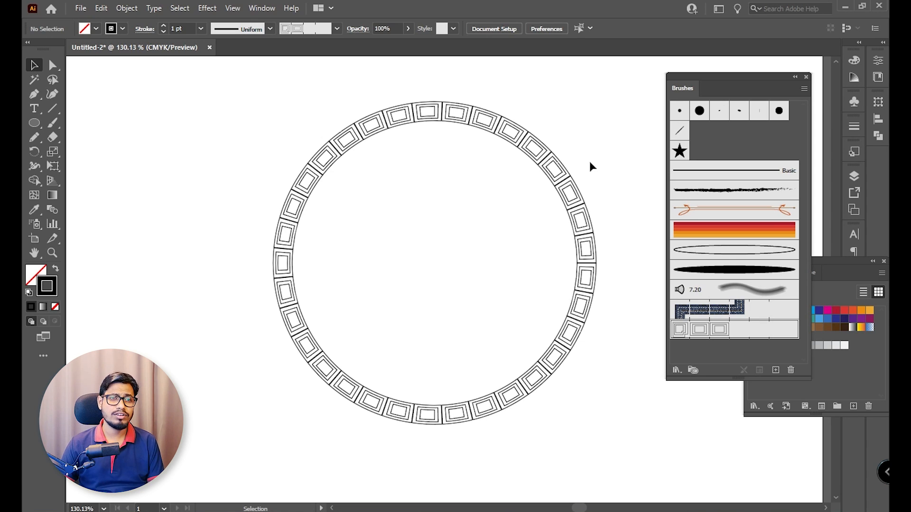
# Select the enlarged patterned circle, check it at different magnifications and delete it
pyautogui.moveTo(591, 159)
pyautogui.mouseDown()
pyautogui.moveTo(507, 244)
pyautogui.moveTo(403, 241)
pyautogui.mouseUp()
pyautogui.press('z')
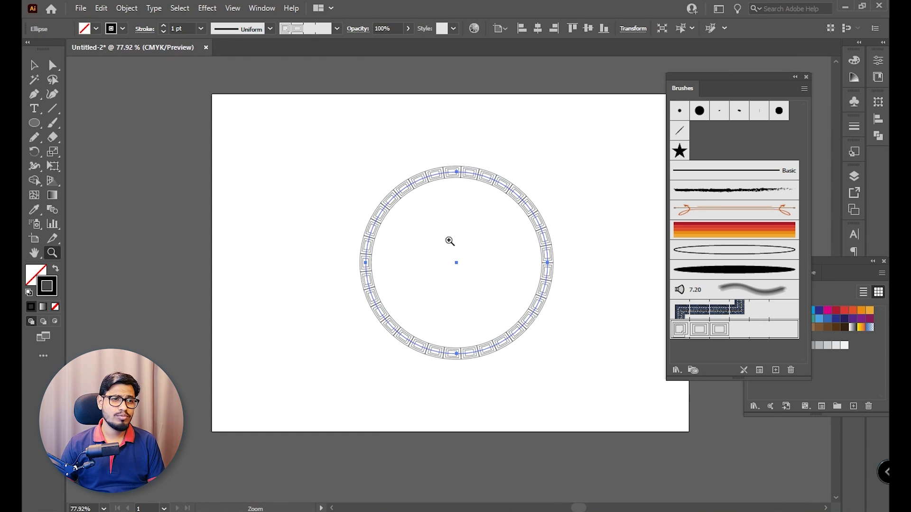
pyautogui.click(32, 58)
pyautogui.hotkey('ctrl', '+')
pyautogui.hotkey('ctrl', '+')
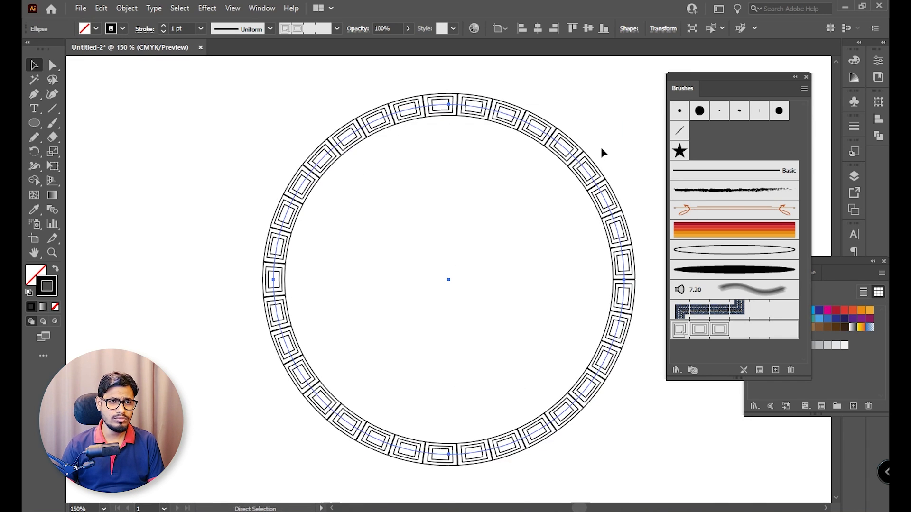
pyautogui.press('Delete')
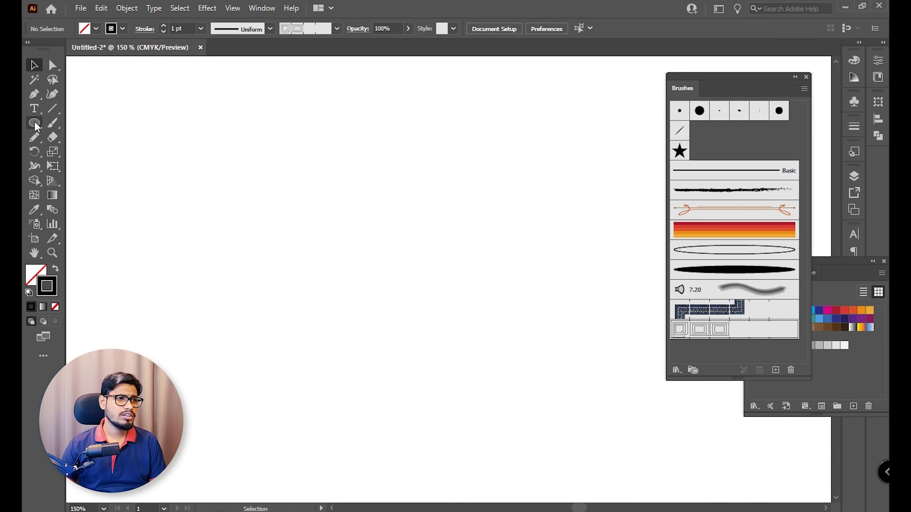
# Draw a tall narrow rectangle with two progressively smaller copies and centre all three on each other horizontally
pyautogui.moveTo(34, 122); pyautogui.dragTo(74, 126)
pyautogui.moveTo(363, 131); pyautogui.dragTo(417, 246)
pyautogui.press('v')
pyautogui.moveTo(391, 190); pyautogui.dragTo(515, 189)
pyautogui.hotkey('ctrl', 'a')
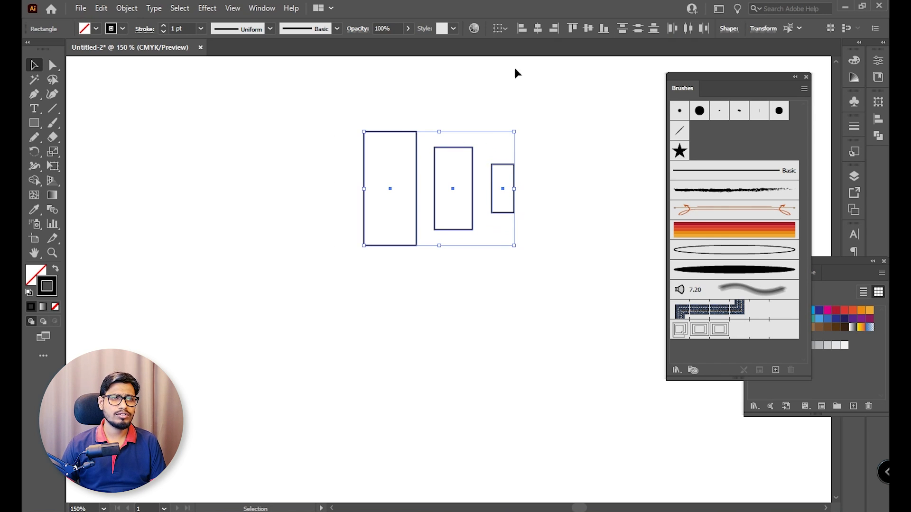
pyautogui.click(537, 28)
pyautogui.click(537, 197)
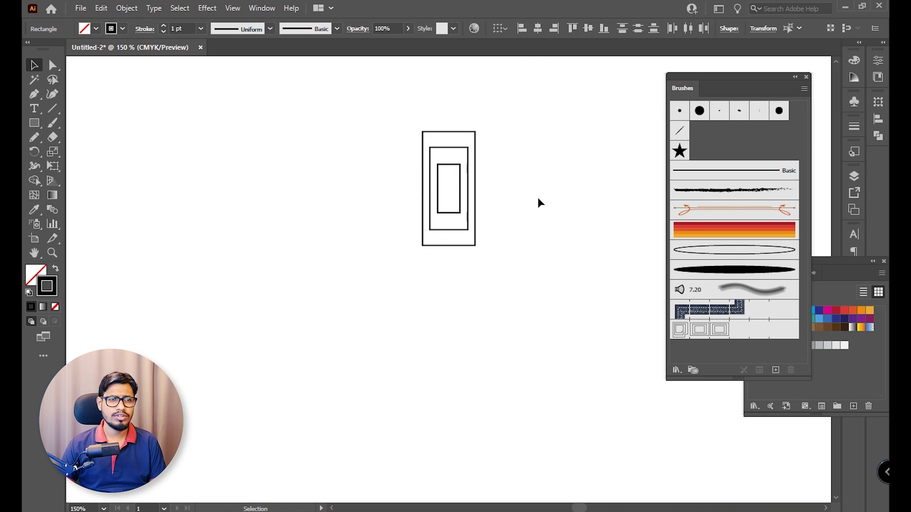
# Scale the three tall nested rectangles down together about their centre to less than half their size
pyautogui.press('z')
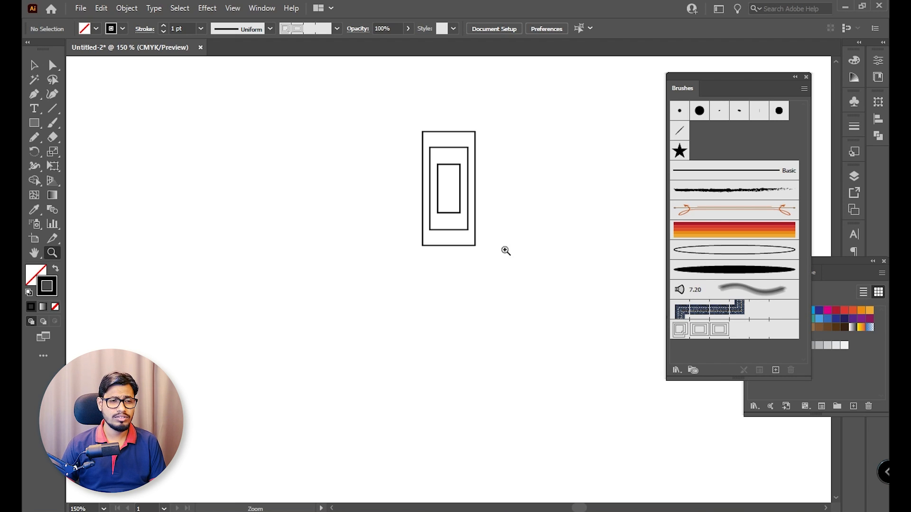
pyautogui.moveTo(464, 182); pyautogui.dragTo(426, 171)
pyautogui.click(33, 65)
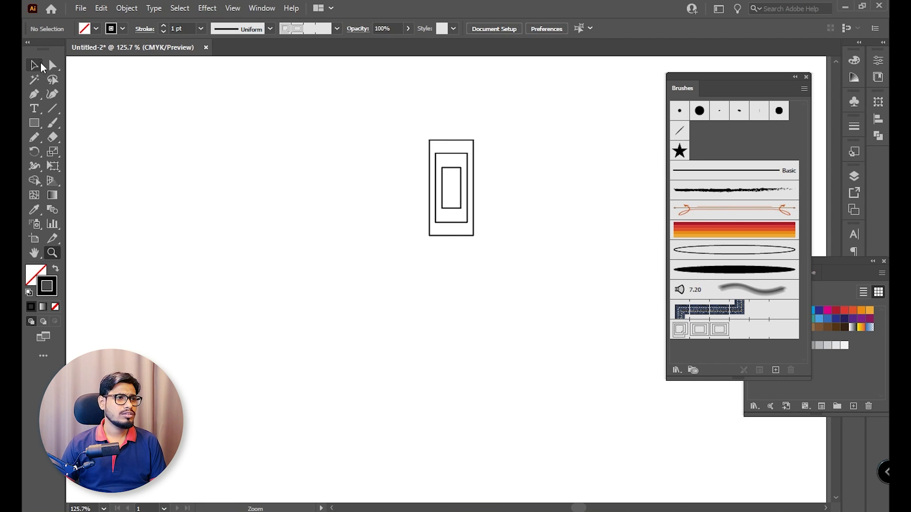
pyautogui.moveTo(392, 124); pyautogui.dragTo(489, 249)
pyautogui.click(775, 369)
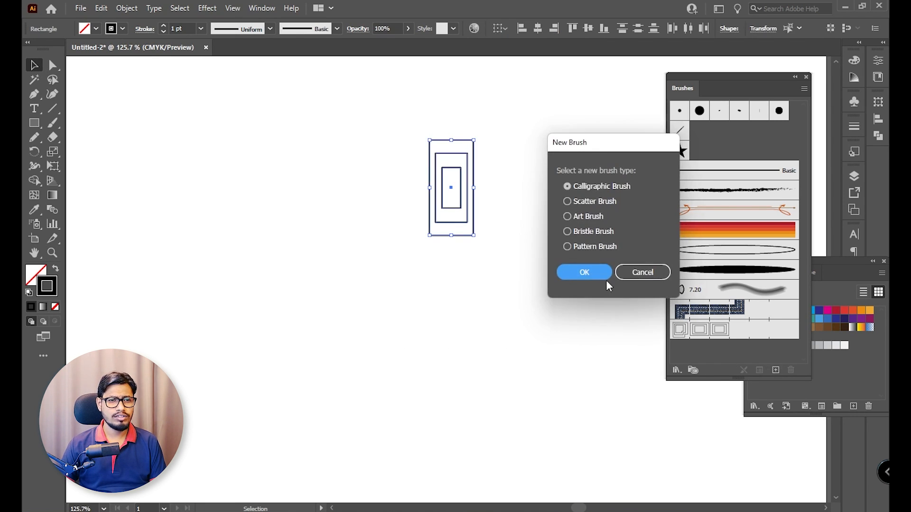
pyautogui.click(642, 272)
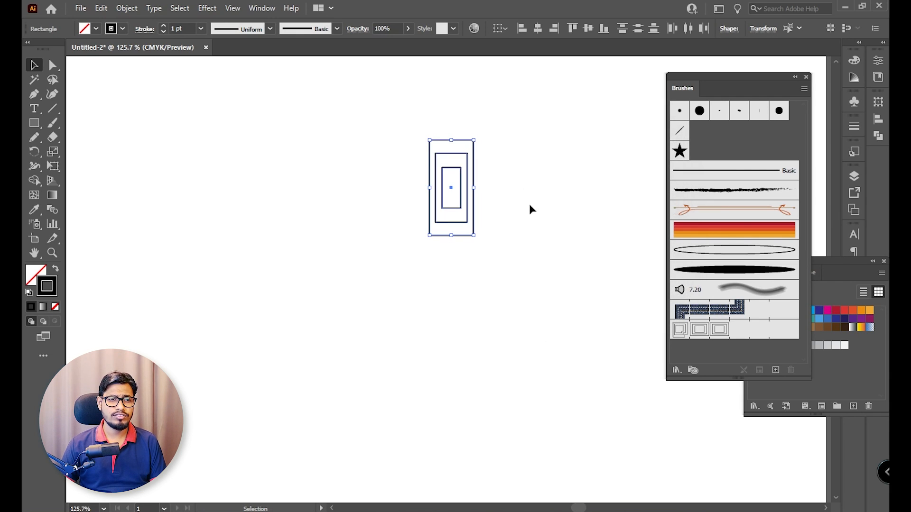
pyautogui.moveTo(475, 142); pyautogui.dragTo(461, 167)
# Create a Pattern Brush from the small tall nested rectangles with the default options and delete the source rectangles
pyautogui.click(775, 370)
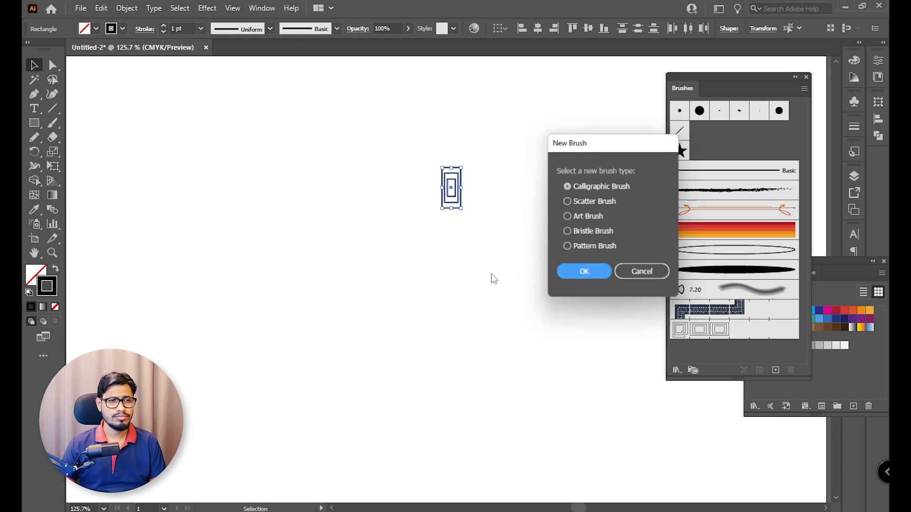
pyautogui.click(586, 247)
pyautogui.click(585, 274)
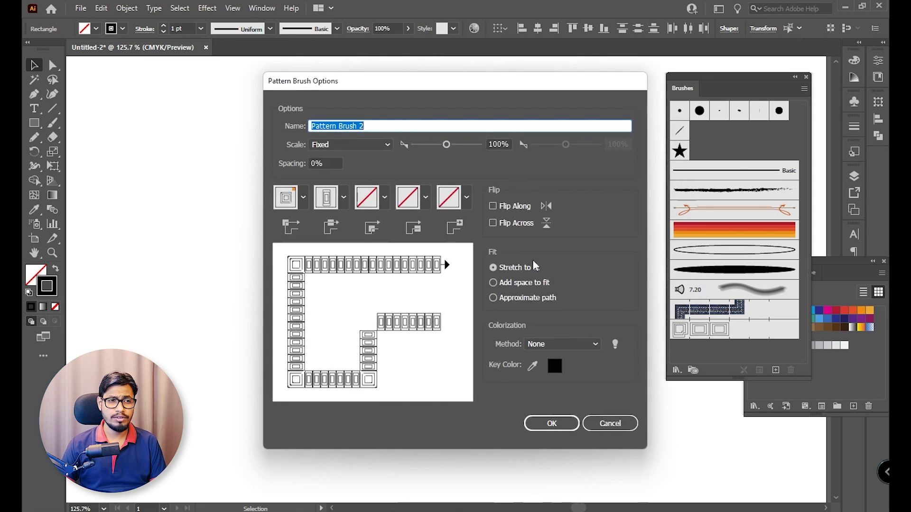
pyautogui.click(548, 423)
pyautogui.press('Delete')
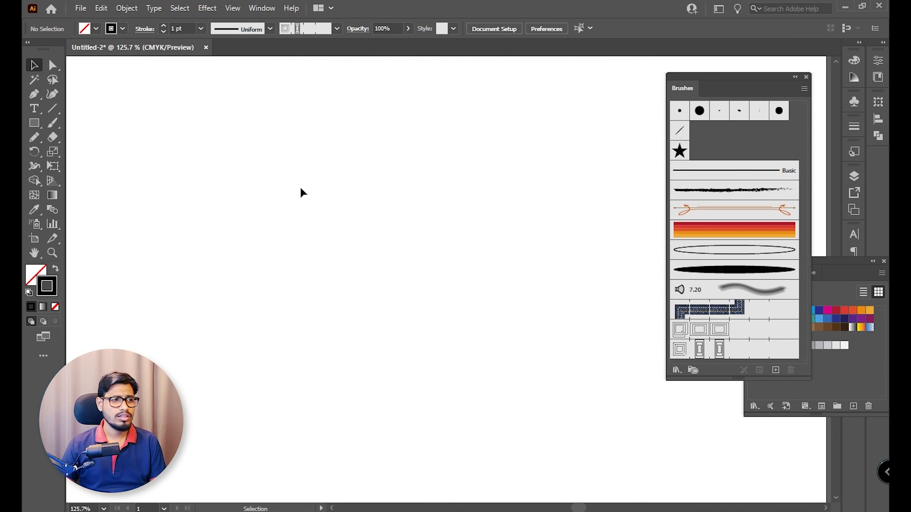
# Draw a circle in the artboard's upper middle, apply the new tall-rectangles pattern brush and deselect it
pyautogui.hotkey('ctrl', '0')
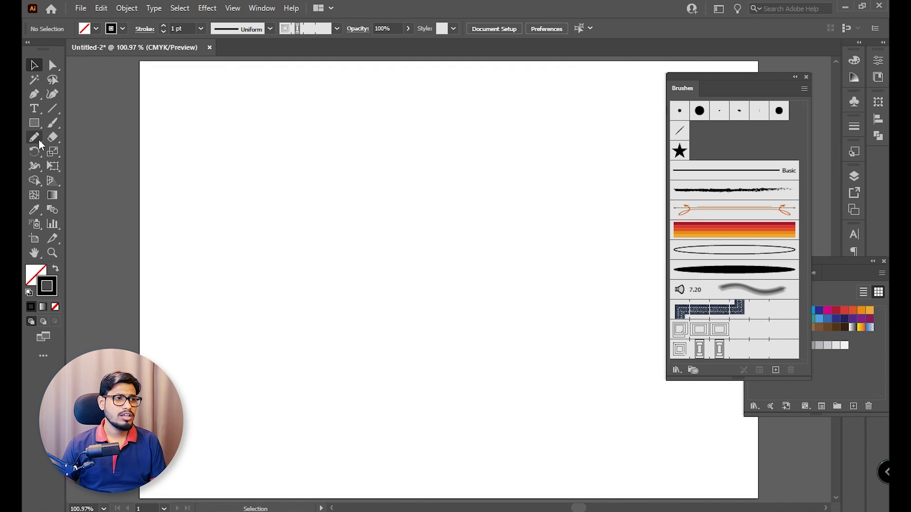
pyautogui.moveTo(35, 123); pyautogui.dragTo(90, 153)
pyautogui.moveTo(430, 220)
pyautogui.mouseDown()
pyautogui.moveTo(485, 294)
pyautogui.moveTo(535, 325)
pyautogui.mouseUp()
pyautogui.click(726, 350)
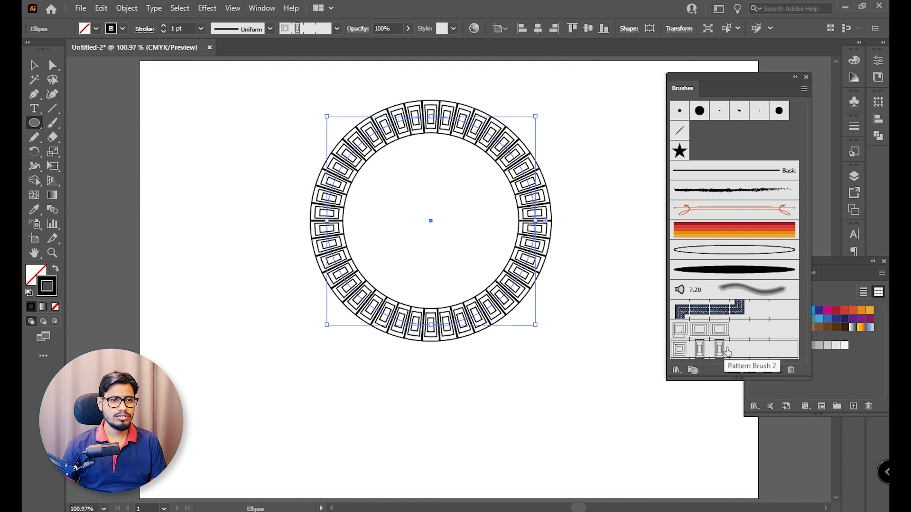
pyautogui.click(34, 65)
pyautogui.click(106, 150)
# Set the patterned circle's stroke weight to 0.75 pt and its stroke colour to dark blue, and leave it selected
pyautogui.press('z')
pyautogui.moveTo(426, 134)
pyautogui.mouseDown()
pyautogui.moveTo(571, 279)
pyautogui.moveTo(455, 215)
pyautogui.mouseUp()
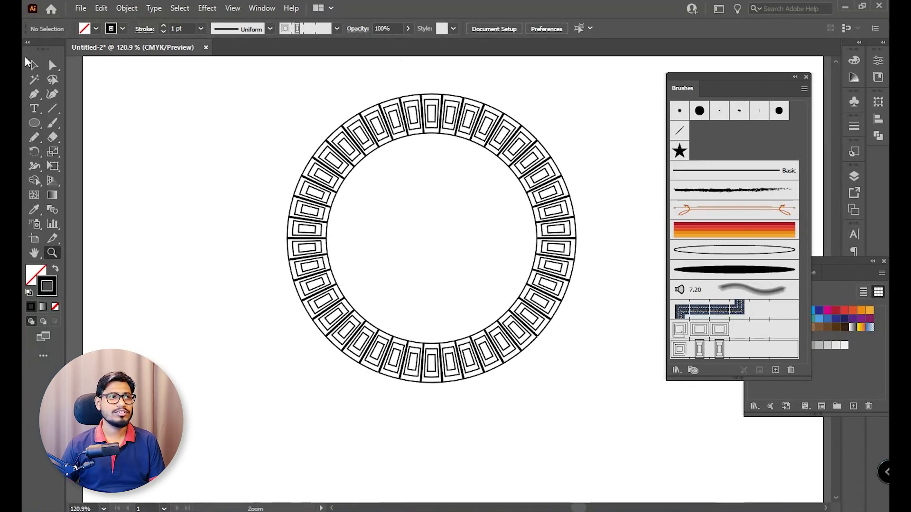
pyautogui.click(33, 64)
pyautogui.click(324, 174)
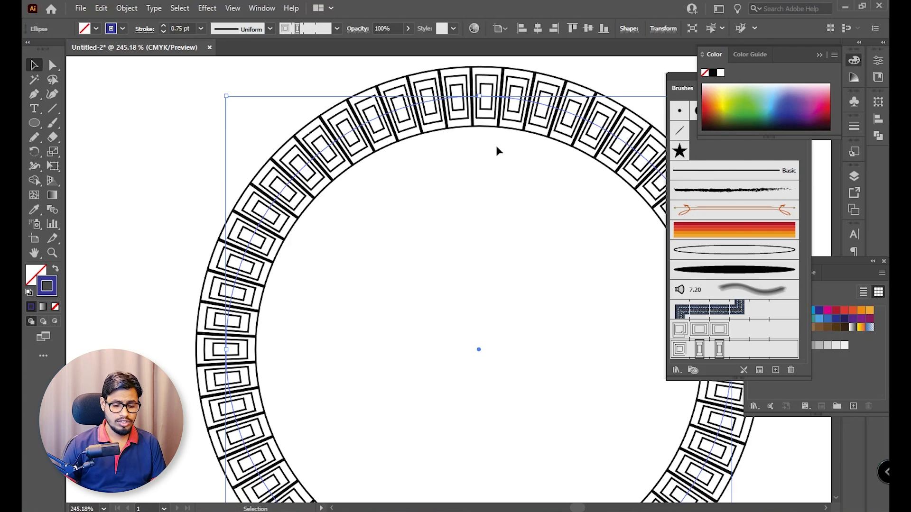
pyautogui.click(855, 62)
pyautogui.hotkey('ctrl', '0')
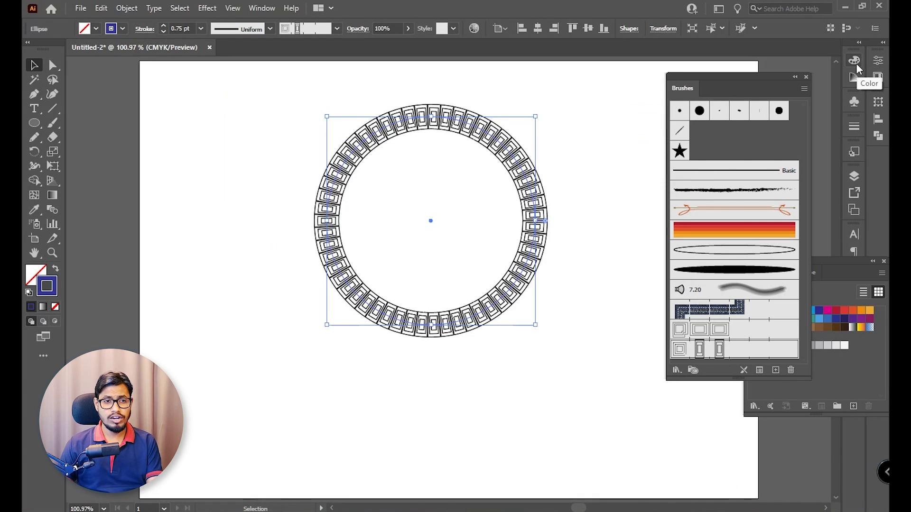
pyautogui.click(598, 205)
pyautogui.moveTo(601, 145); pyautogui.dragTo(299, 385)
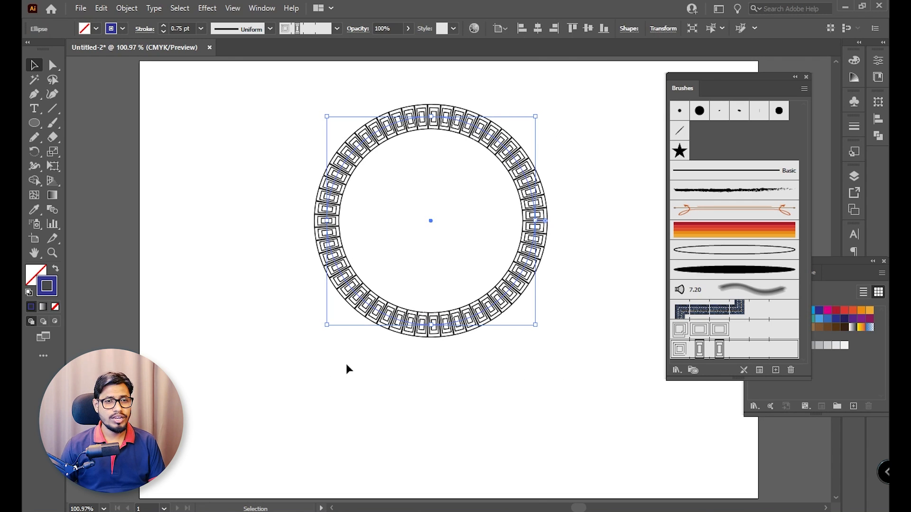
# Open the options of the tall-rectangles pattern brush and move the dialog aside to uncover the circle
pyautogui.doubleClick(718, 351)
pyautogui.moveTo(519, 88); pyautogui.dragTo(701, 88)
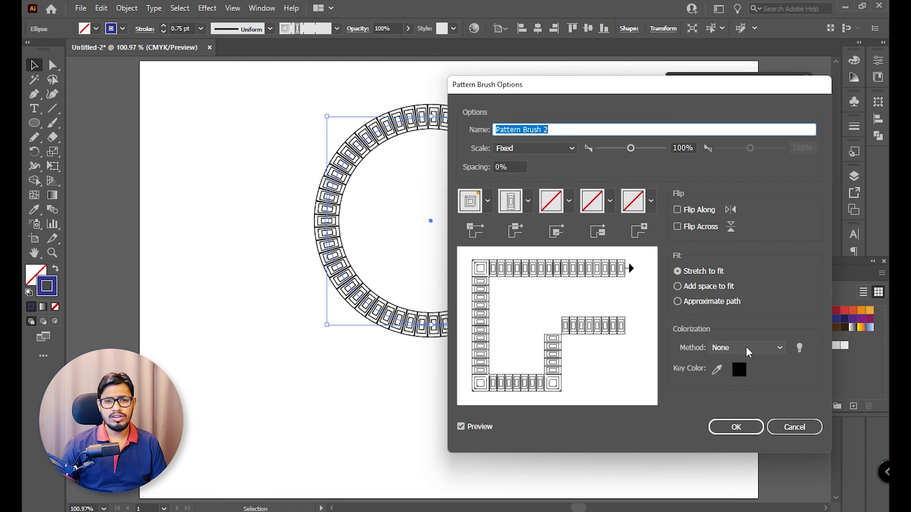
# Try the Tints, Tints and Shades, and Hue Shift colorization methods on the pattern brush with preview on
pyautogui.click(747, 349)
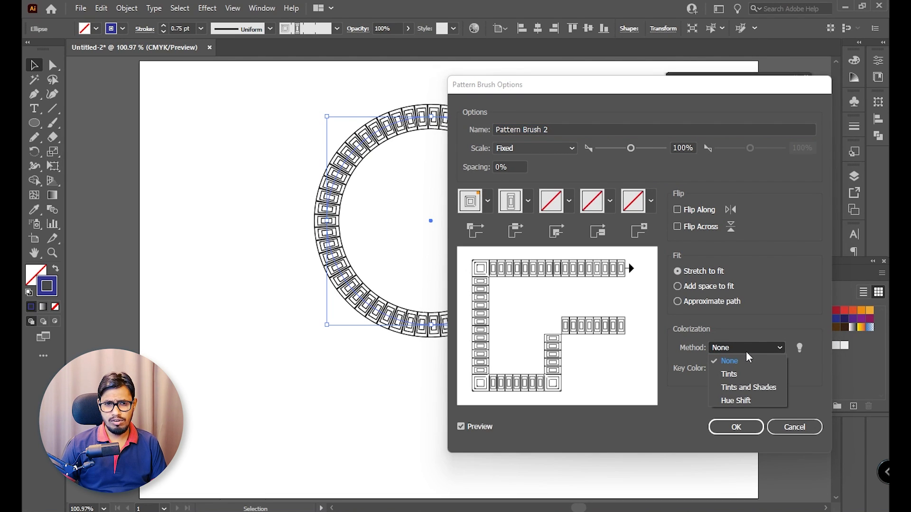
pyautogui.click(747, 377)
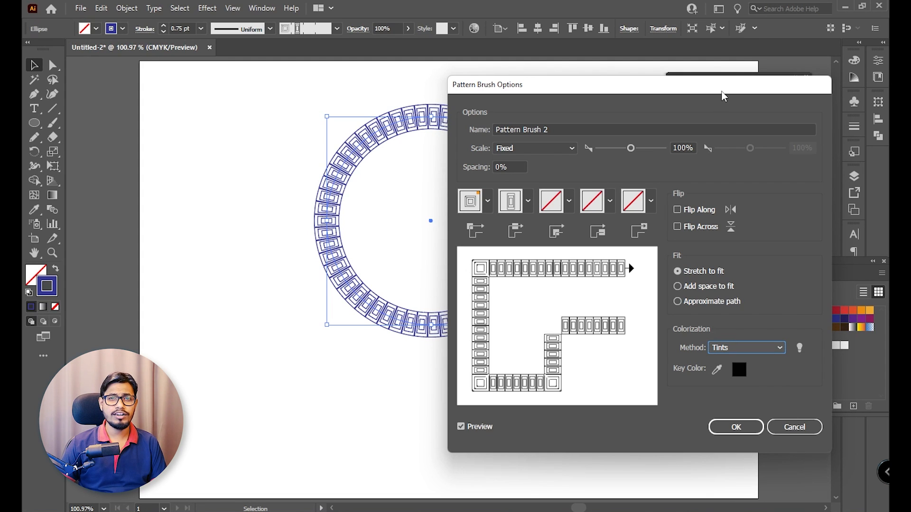
pyautogui.moveTo(724, 96)
pyautogui.mouseDown()
pyautogui.moveTo(368, 151)
pyautogui.moveTo(339, 128)
pyautogui.moveTo(346, 116)
pyautogui.moveTo(747, 105)
pyautogui.moveTo(769, 85)
pyautogui.moveTo(720, 85)
pyautogui.mouseUp()
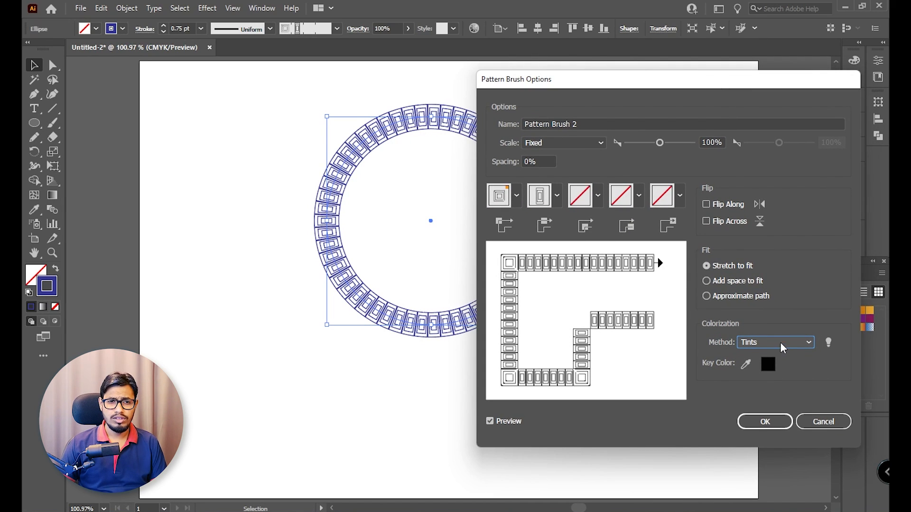
pyautogui.click(780, 342)
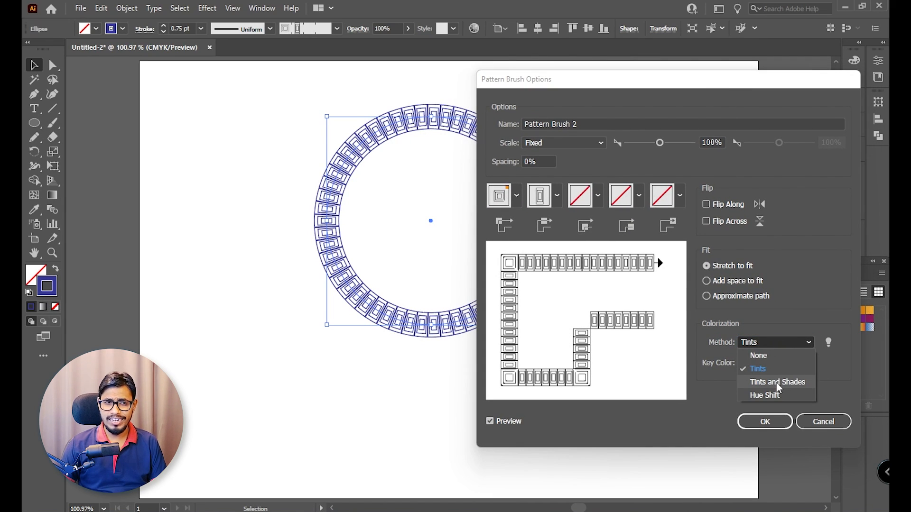
pyautogui.click(778, 382)
pyautogui.click(776, 341)
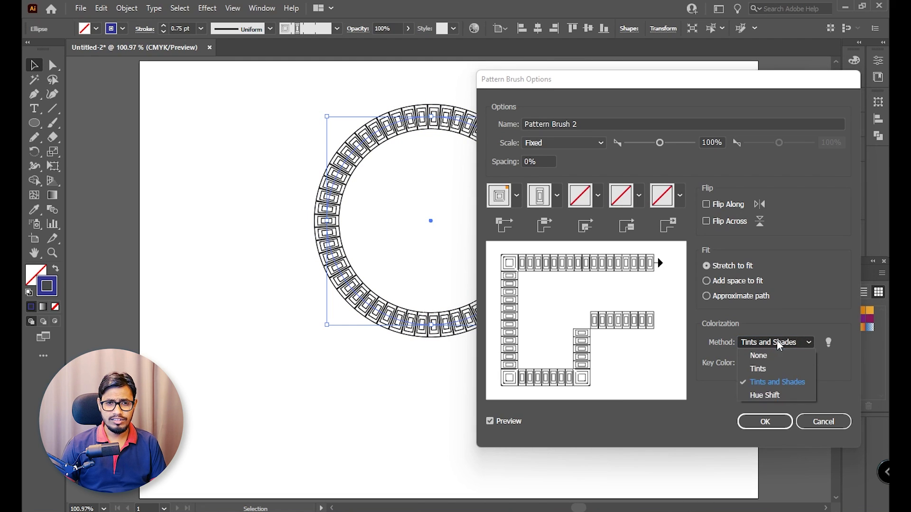
pyautogui.click(778, 394)
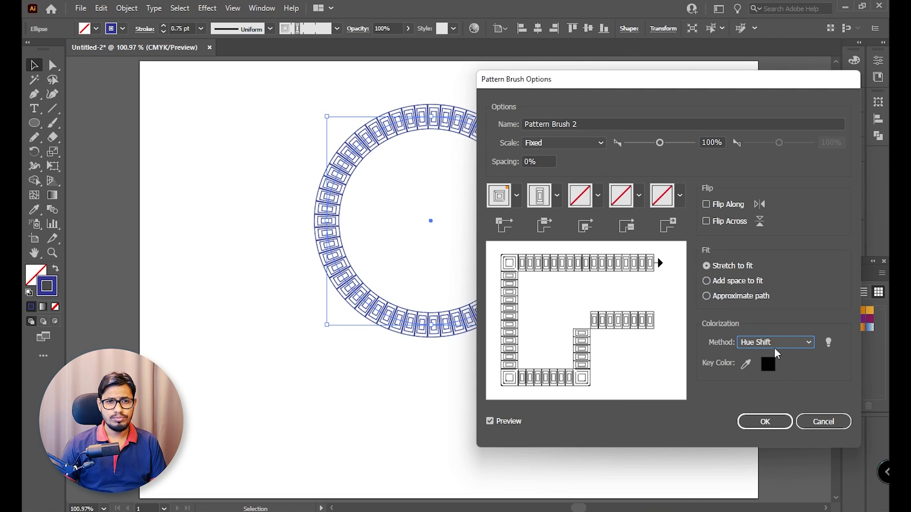
# Set the pattern brush's colorization method to Tints and apply the change to the existing strokes
pyautogui.click(773, 347)
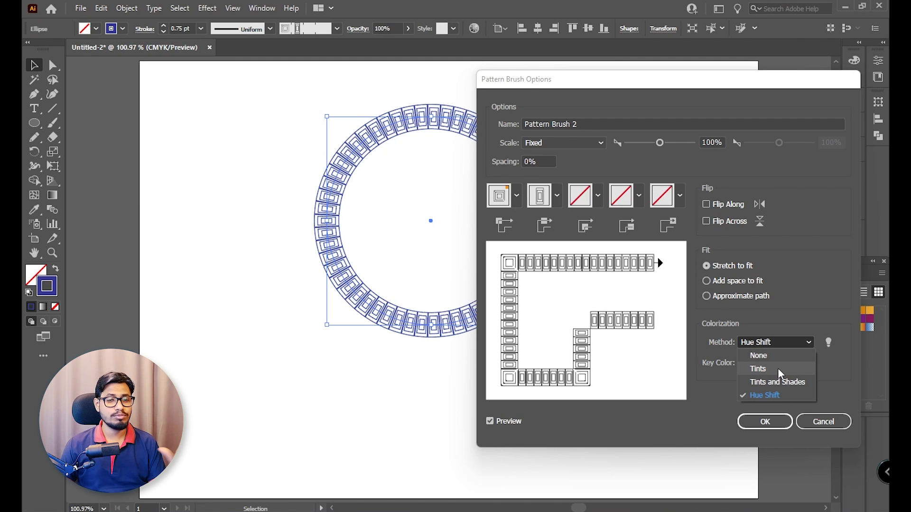
pyautogui.click(780, 370)
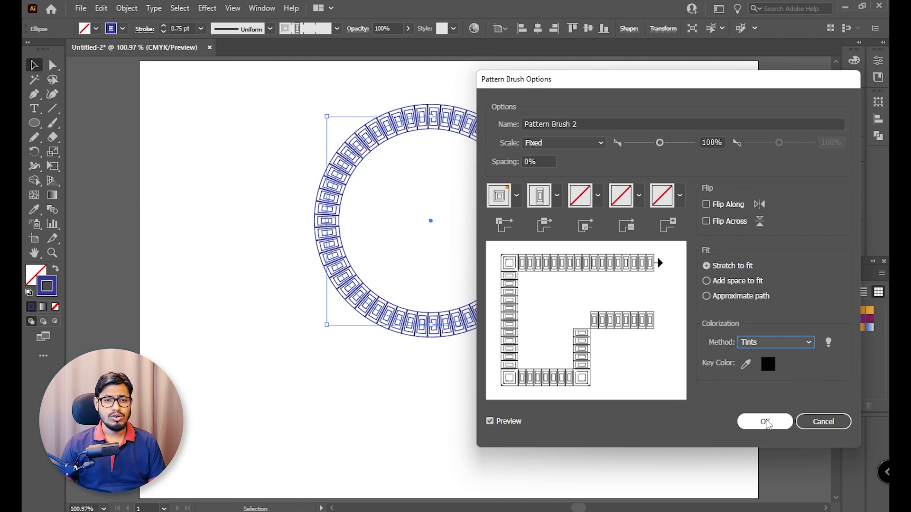
pyautogui.click(754, 421)
pyautogui.click(446, 277)
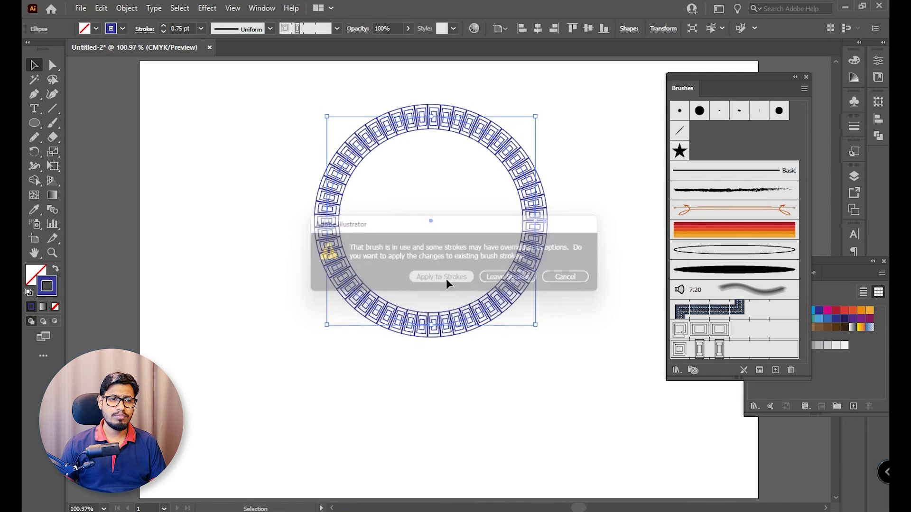
# Recolor the patterned circle's stroke to red and then to light blue, and deselect it
pyautogui.click(854, 60)
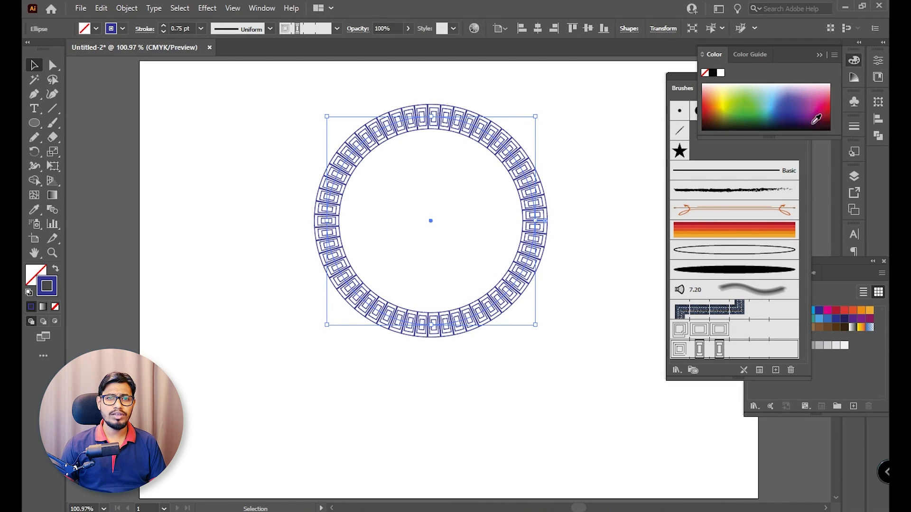
pyautogui.click(826, 102)
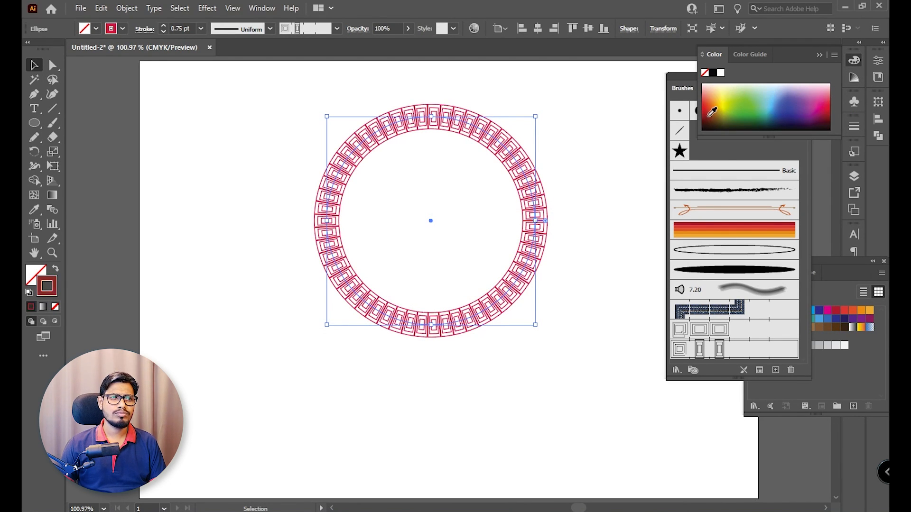
pyautogui.moveTo(712, 112)
pyautogui.mouseDown()
pyautogui.moveTo(764, 87)
pyautogui.moveTo(778, 99)
pyautogui.mouseUp()
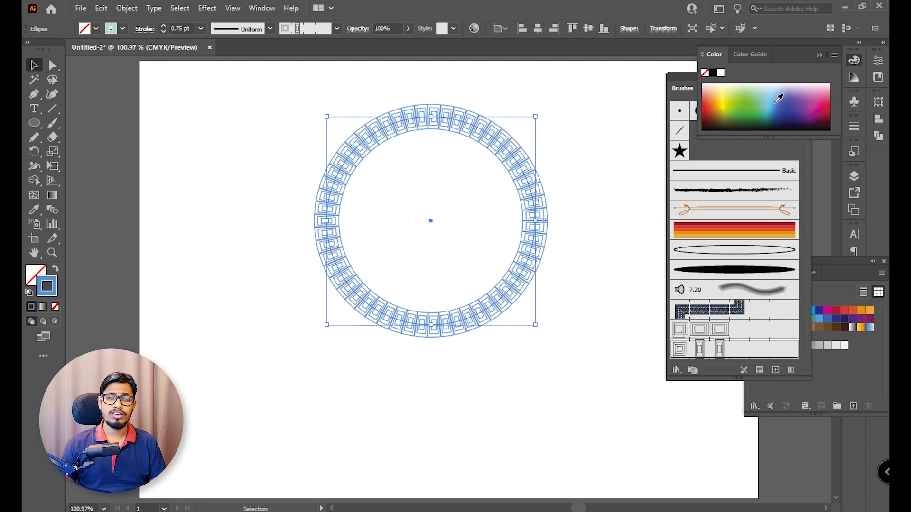
pyautogui.click(289, 196)
# Delete the patterned circle from the artboard
pyautogui.press('z')
pyautogui.moveTo(478, 158); pyautogui.dragTo(517, 239)
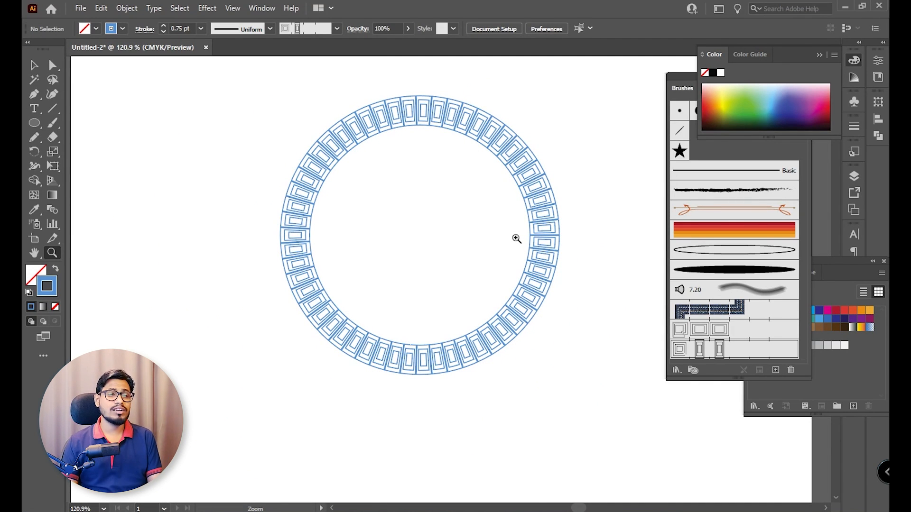
pyautogui.click(33, 65)
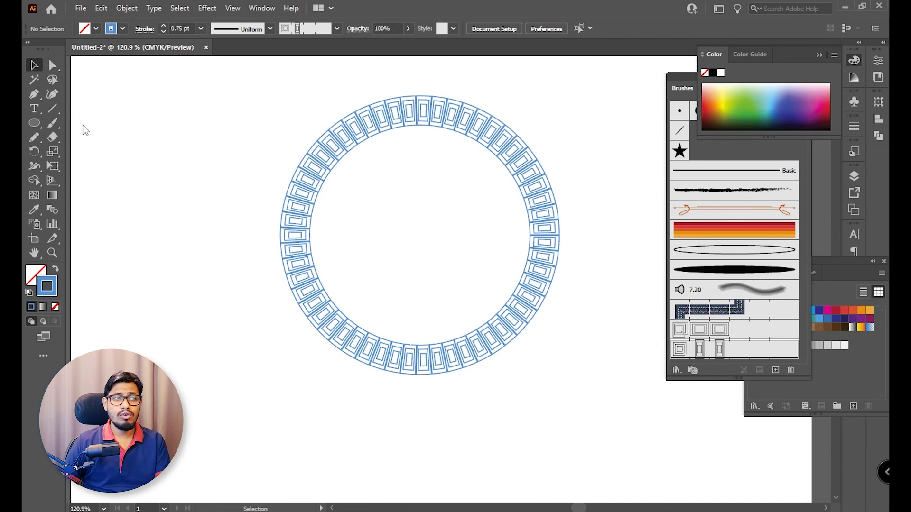
pyautogui.moveTo(227, 170); pyautogui.dragTo(550, 414)
pyautogui.press('Delete')
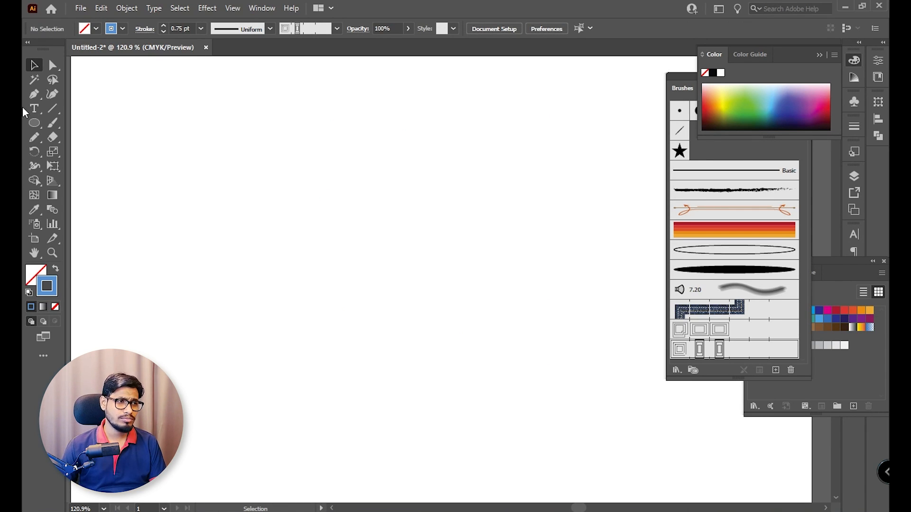
# Draw a narrow upright ellipse in the upper middle of the empty artboard
pyautogui.click(33, 124)
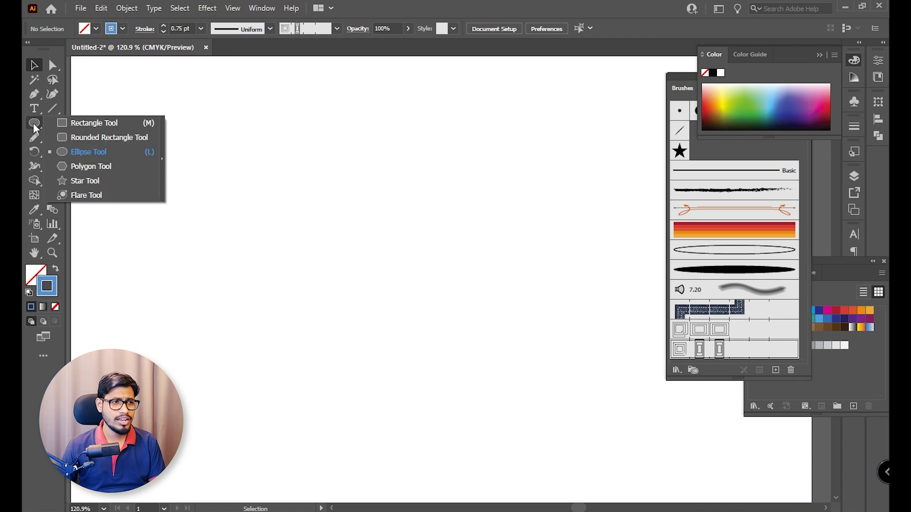
pyautogui.click(94, 152)
pyautogui.moveTo(374, 144); pyautogui.dragTo(435, 248)
# Shape the ellipse into a teardrop by converting its top anchor to a corner and lowering its side and bottom anchors
pyautogui.click(33, 65)
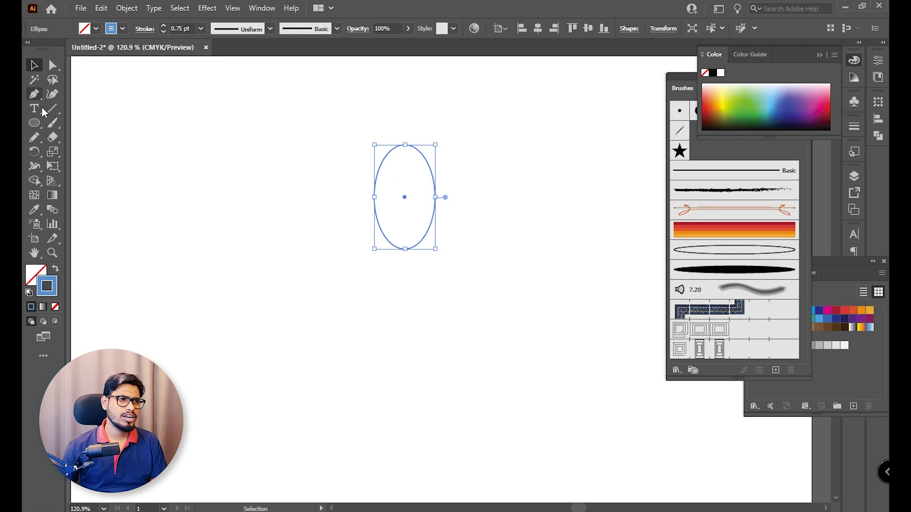
pyautogui.moveTo(38, 95); pyautogui.dragTo(98, 138)
pyautogui.click(404, 144)
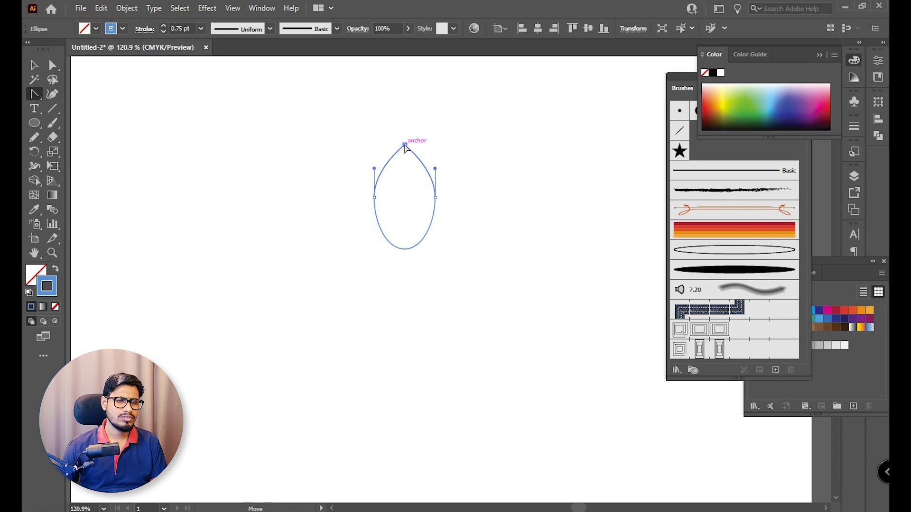
pyautogui.click(52, 65)
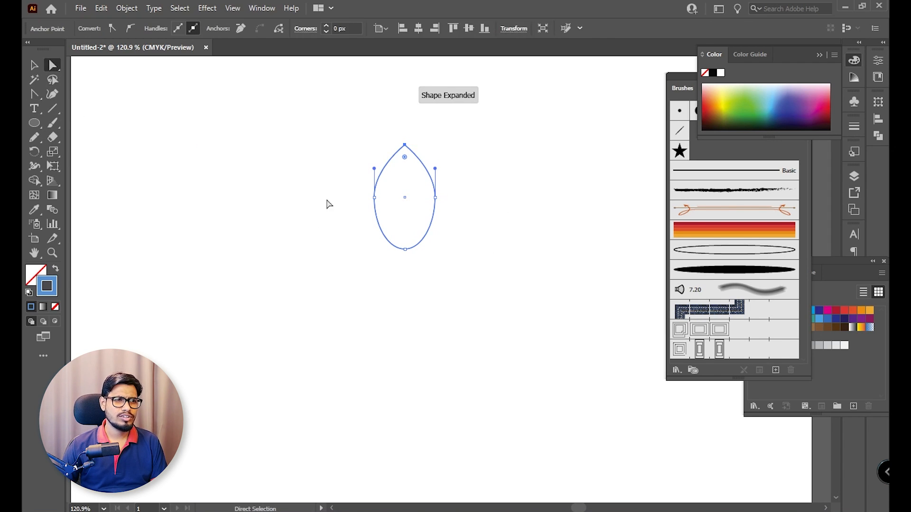
pyautogui.moveTo(328, 179); pyautogui.dragTo(435, 216)
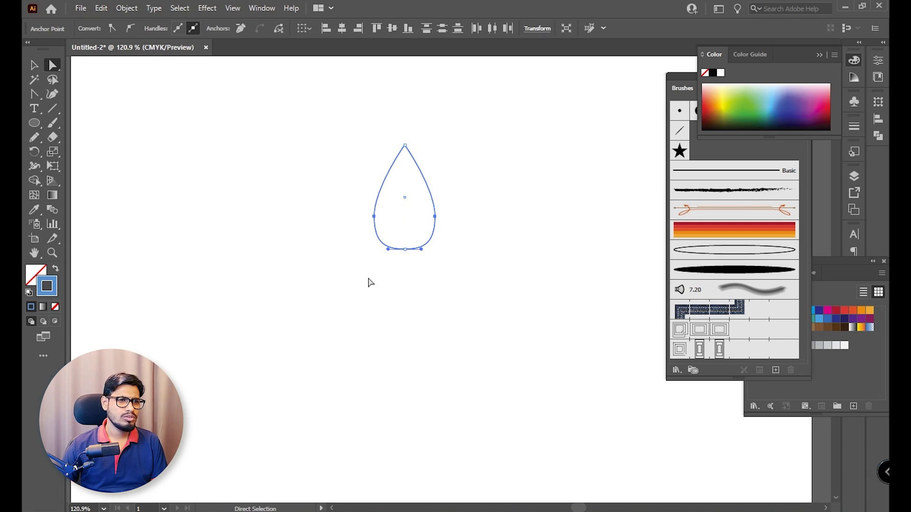
pyautogui.moveTo(410, 285); pyautogui.dragTo(244, 320)
# Make two progressively smaller copies of the teardrop and center all three horizontally so they nest inside each other
pyautogui.click(29, 65)
pyautogui.click(479, 178)
pyautogui.click(471, 200)
pyautogui.click(474, 212)
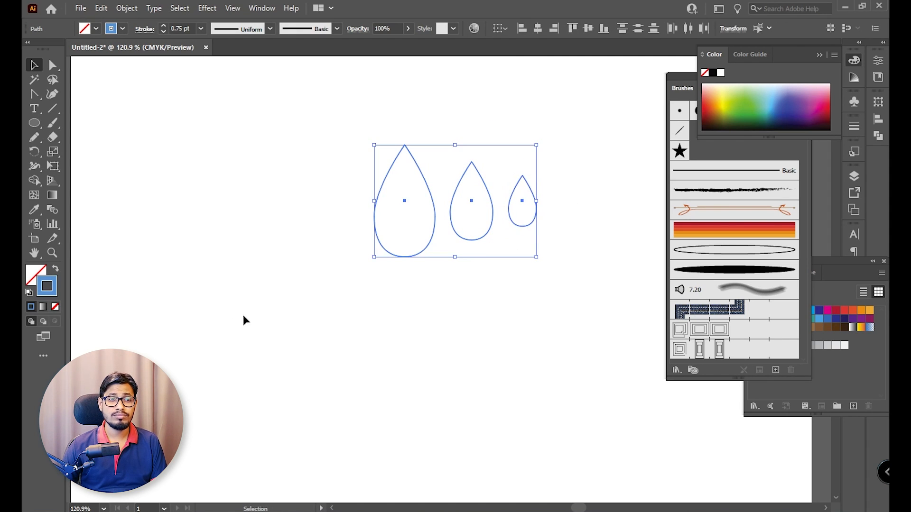
pyautogui.click(537, 28)
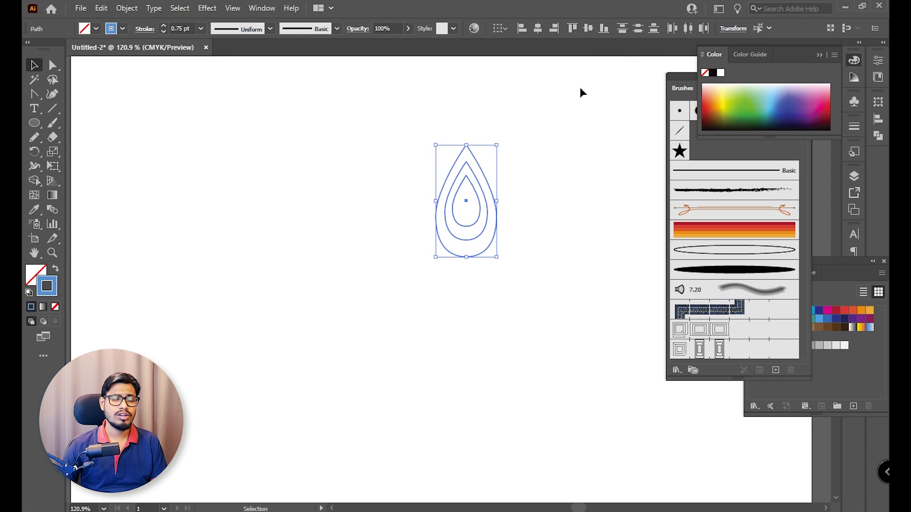
pyautogui.click(573, 149)
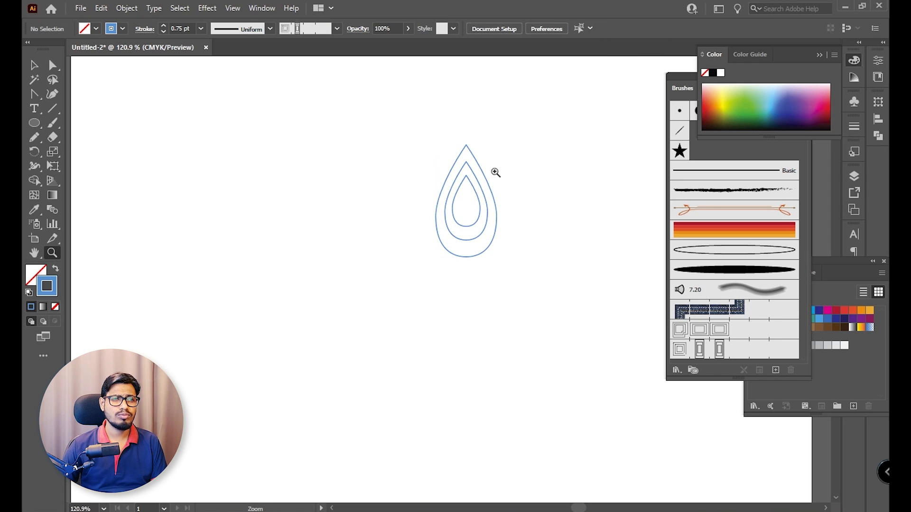
# Reset all three teardrops to the default white fill and 1 pt black stroke
pyautogui.scroll(5, 494, 173)
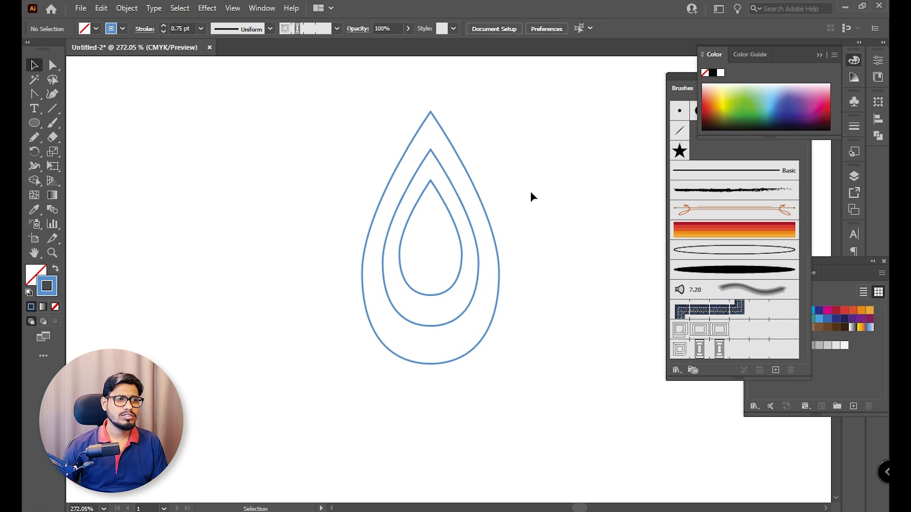
pyautogui.click(472, 221)
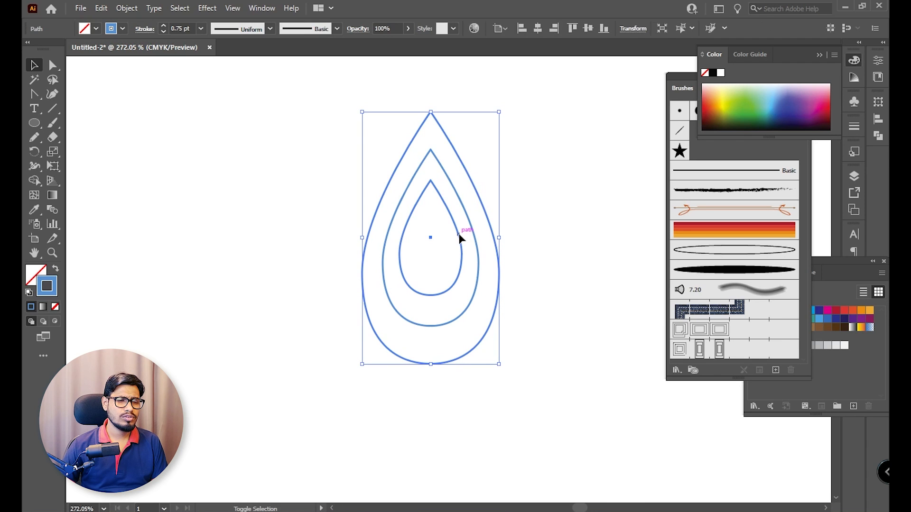
pyautogui.click(569, 142)
pyautogui.hotkey('ctrl', 'a')
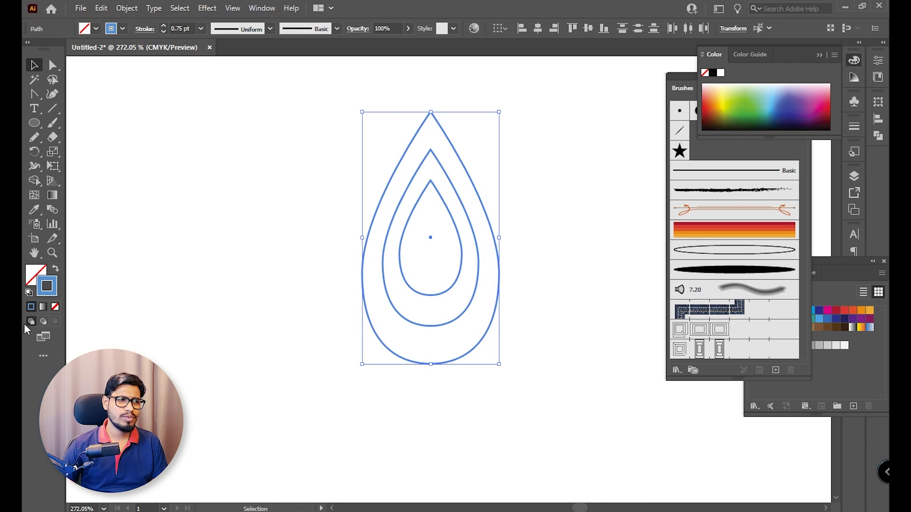
pyautogui.click(31, 293)
pyautogui.click(531, 227)
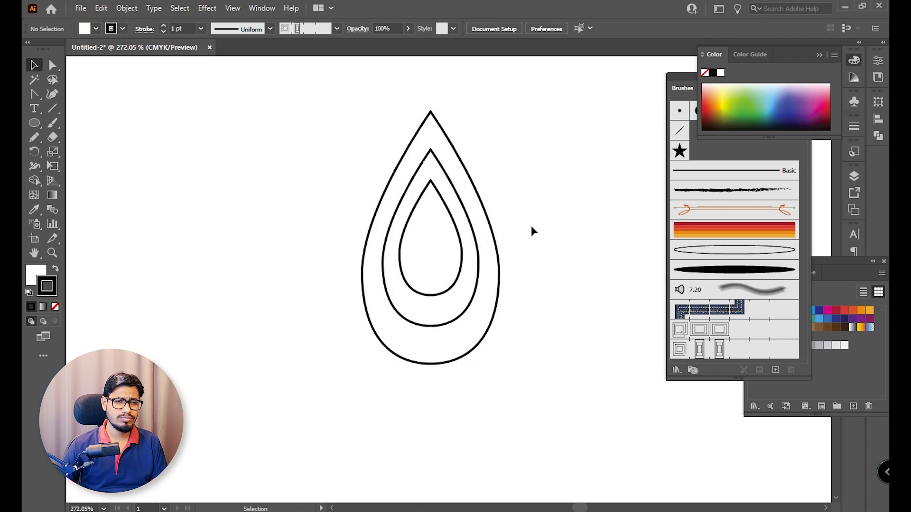
# Swap the fill and stroke of the outer and innermost teardrops so they are filled black
pyautogui.click(490, 232)
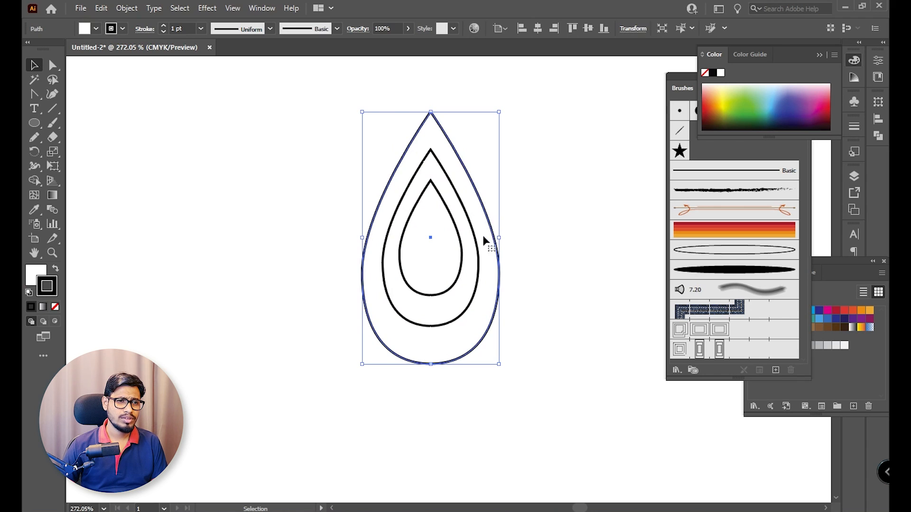
pyautogui.keyDown('shift'); pyautogui.click(458, 280); pyautogui.keyUp('shift')
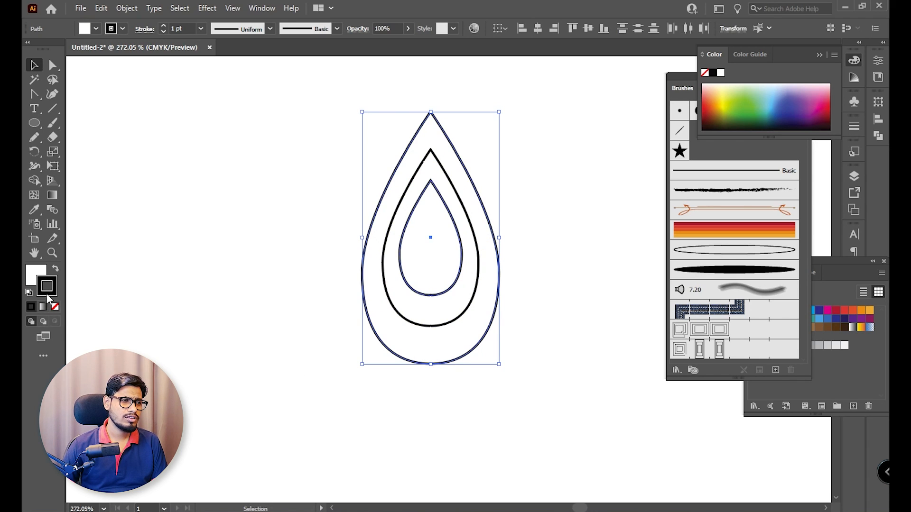
pyautogui.click(55, 269)
pyautogui.click(160, 326)
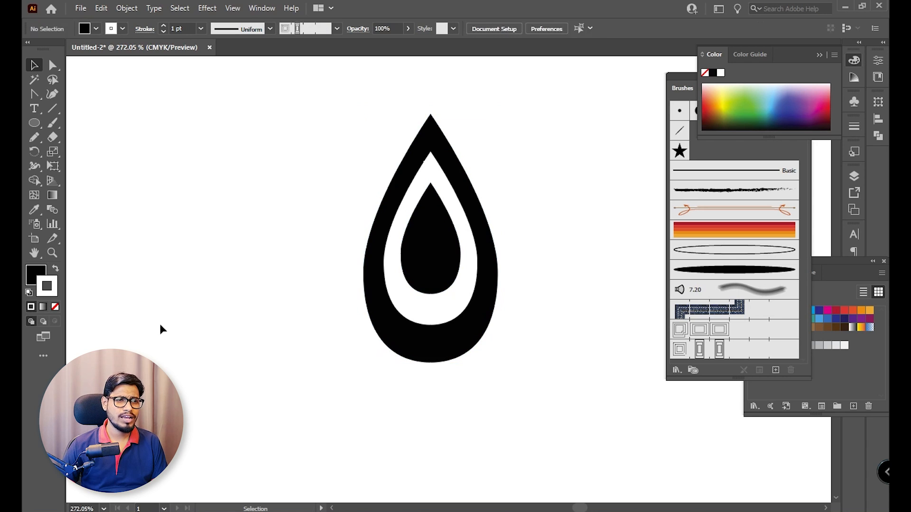
# Remove the stroke from all three nested teardrops
pyautogui.press('z')
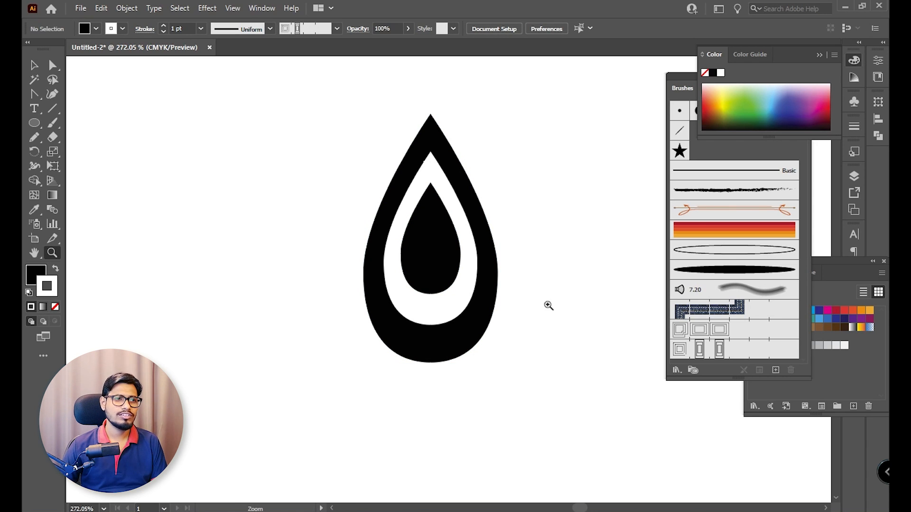
pyautogui.moveTo(545, 305); pyautogui.dragTo(417, 278)
pyautogui.press('v')
pyautogui.moveTo(307, 217); pyautogui.dragTo(571, 366)
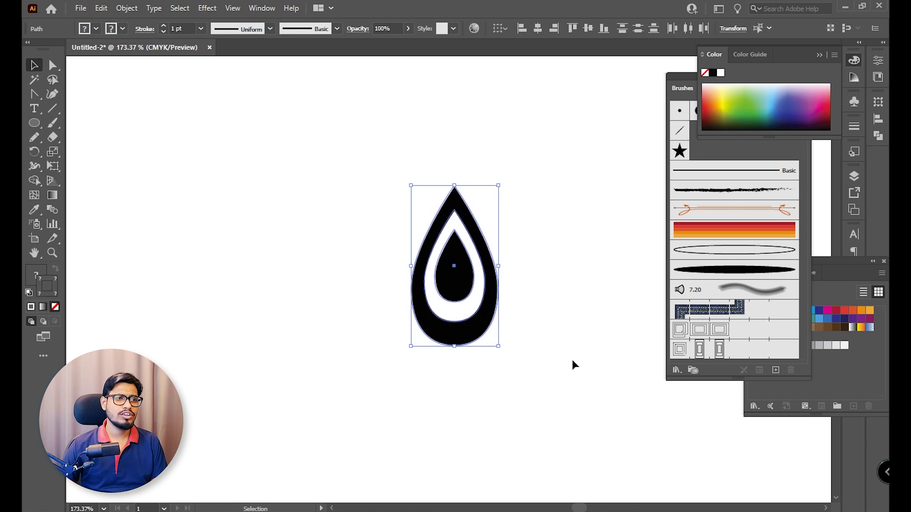
pyautogui.click(96, 28)
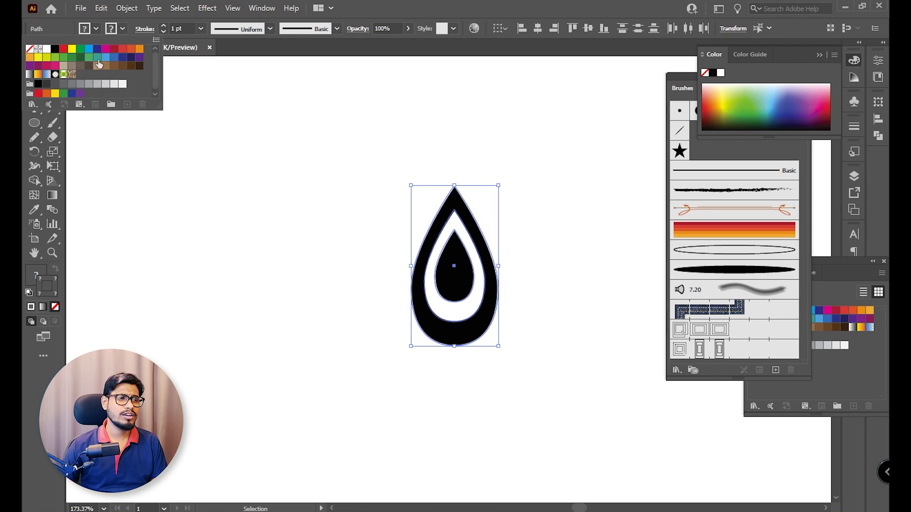
pyautogui.click(30, 48)
# Create a new art brush from the three nested teardrops, keeping the default stretch-to-fit and downward direction options
pyautogui.moveTo(584, 222); pyautogui.dragTo(418, 394)
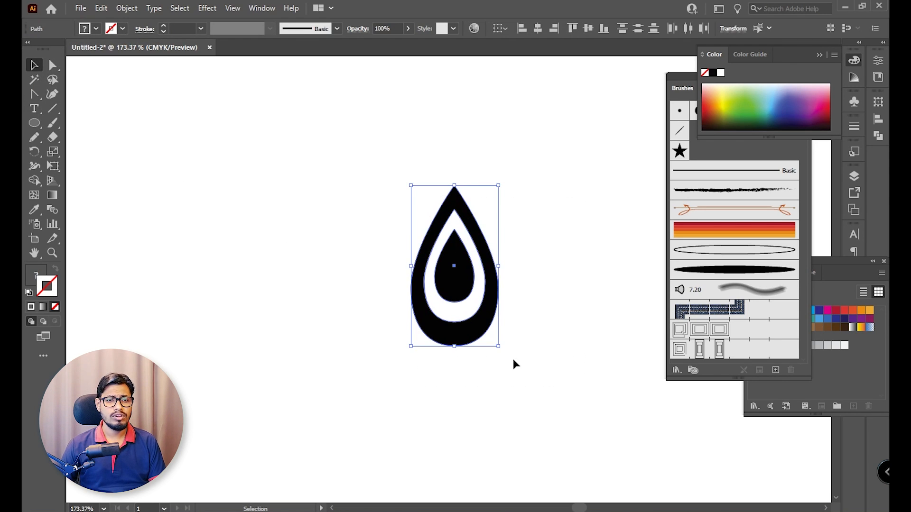
pyautogui.click(776, 370)
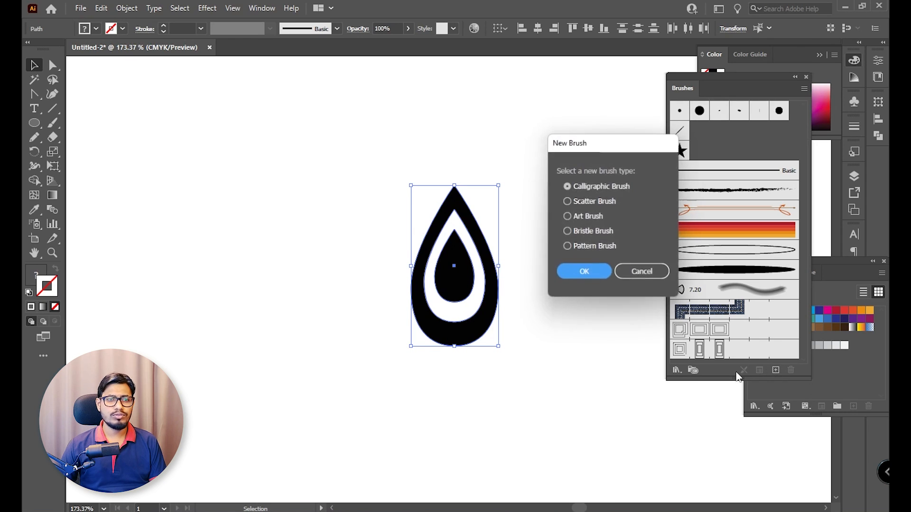
pyautogui.click(591, 218)
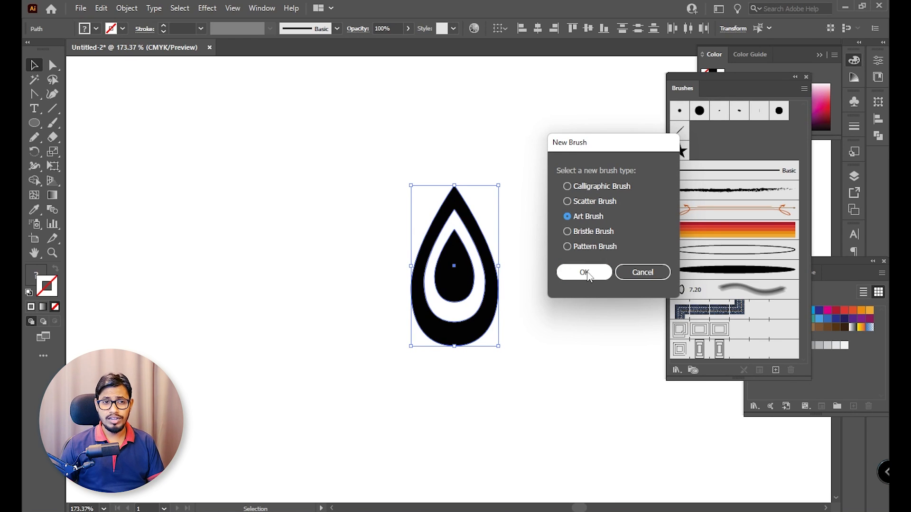
pyautogui.click(584, 272)
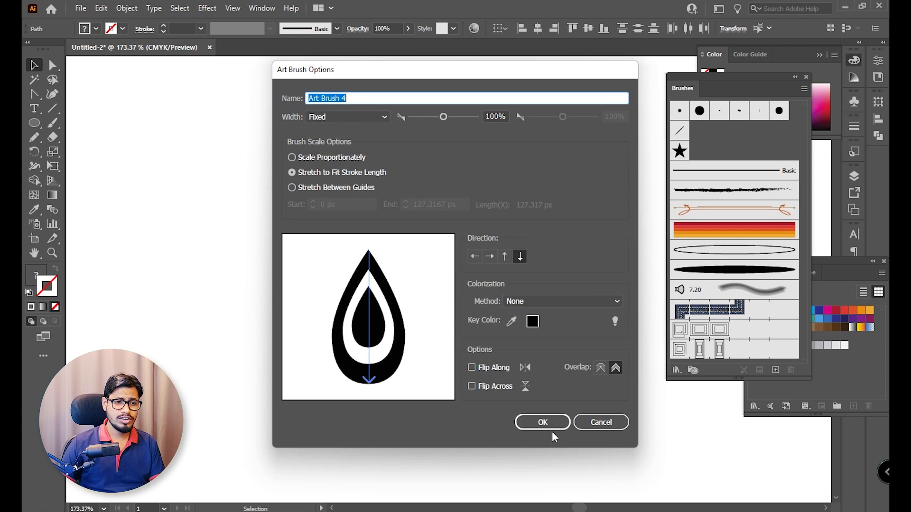
pyautogui.click(546, 423)
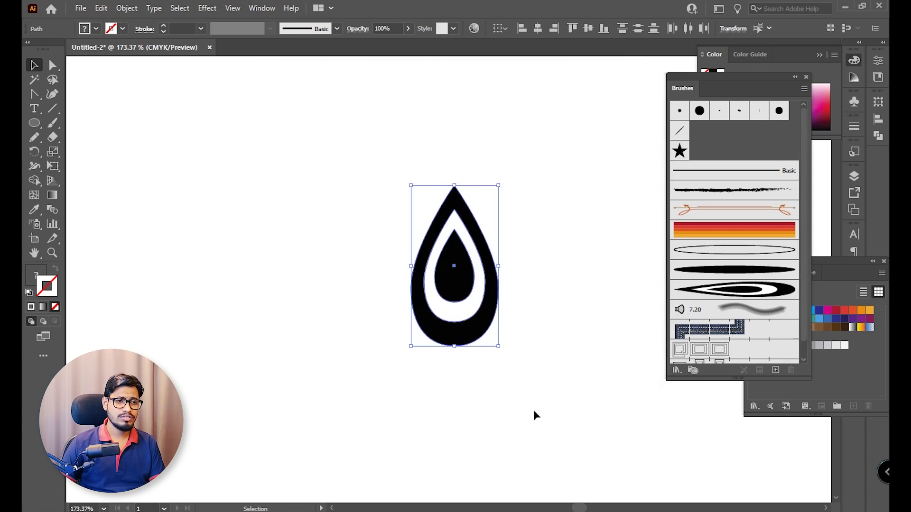
# Paint several short curved test strokes around the artboard with the new teardrop art brush
pyautogui.click(208, 225)
pyautogui.press('b')
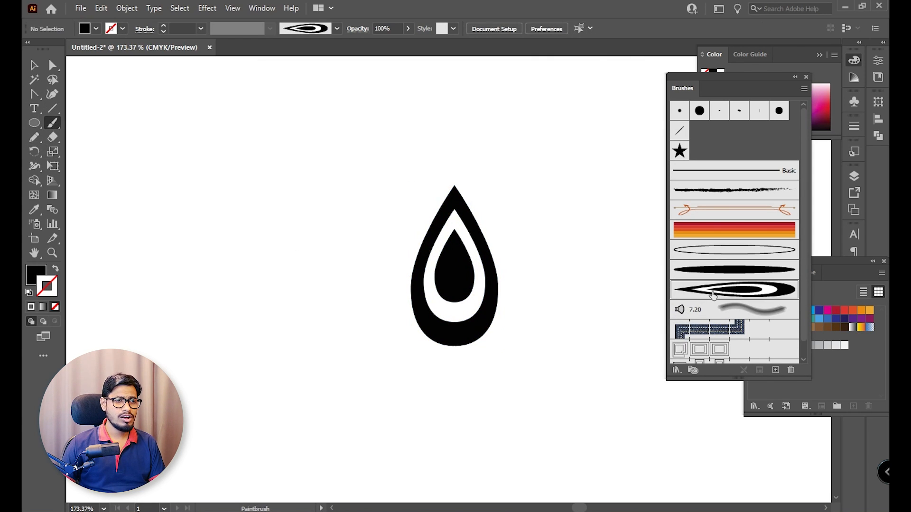
pyautogui.moveTo(196, 372); pyautogui.dragTo(348, 171)
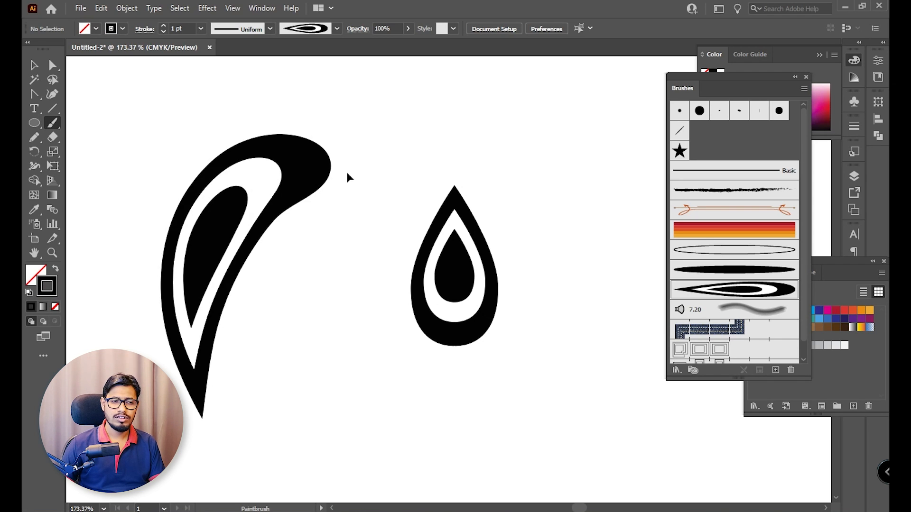
pyautogui.hotkey('ctrl', '0')
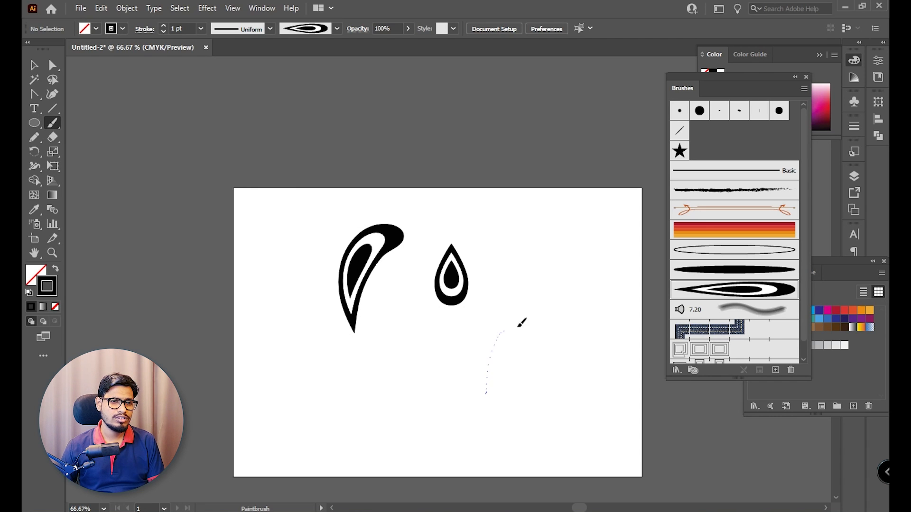
pyautogui.moveTo(519, 325); pyautogui.dragTo(522, 321)
pyautogui.moveTo(542, 390)
pyautogui.mouseDown()
pyautogui.moveTo(541, 351)
pyautogui.moveTo(582, 299)
pyautogui.mouseUp()
pyautogui.moveTo(523, 280); pyautogui.dragTo(540, 367)
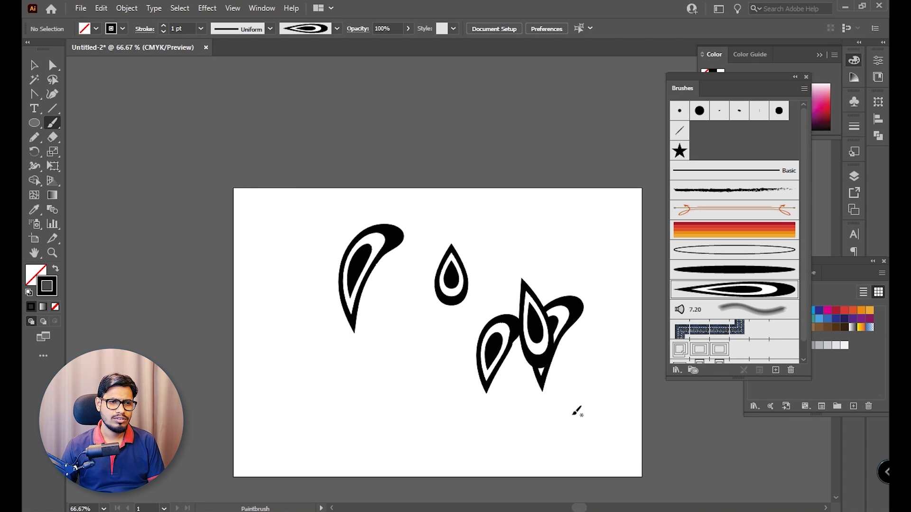
pyautogui.moveTo(586, 404); pyautogui.dragTo(618, 328)
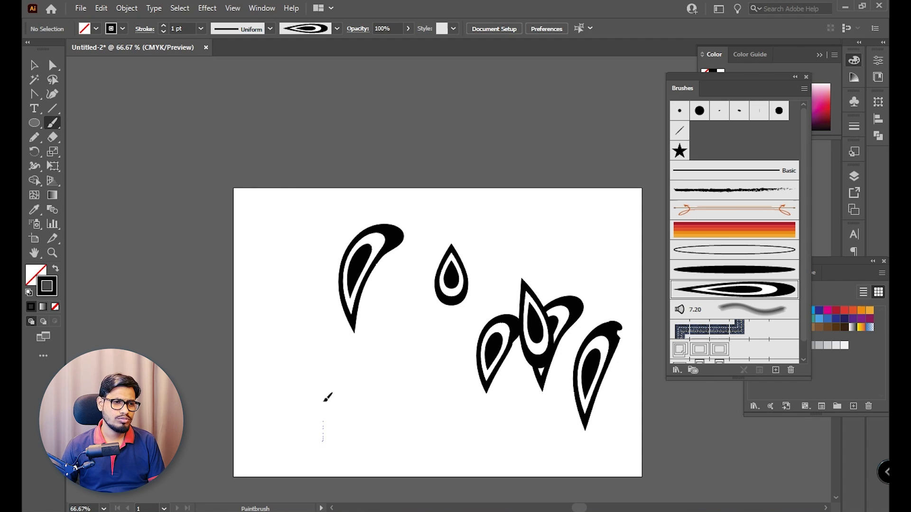
pyautogui.moveTo(327, 397); pyautogui.dragTo(399, 338)
pyautogui.moveTo(276, 327); pyautogui.dragTo(311, 384)
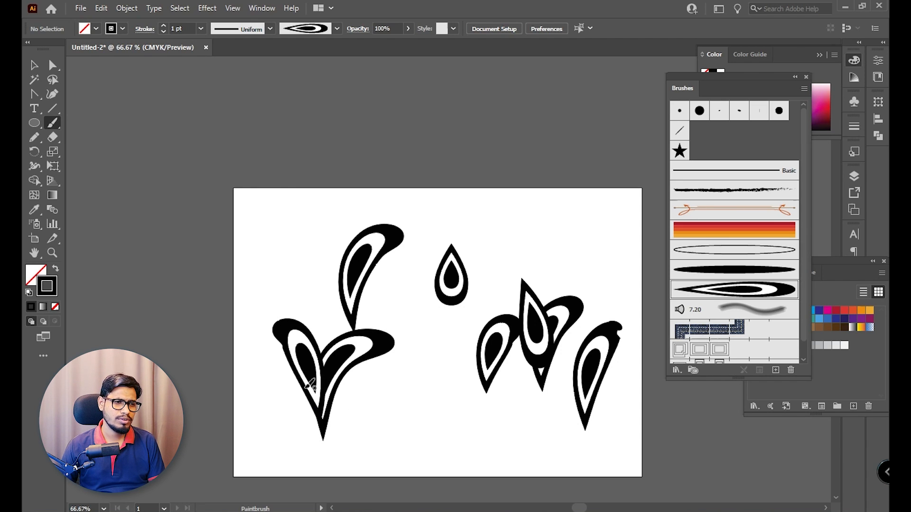
# Delete all the painted test strokes, leaving only the original nested teardrop artwork on the artboard
pyautogui.click(35, 66)
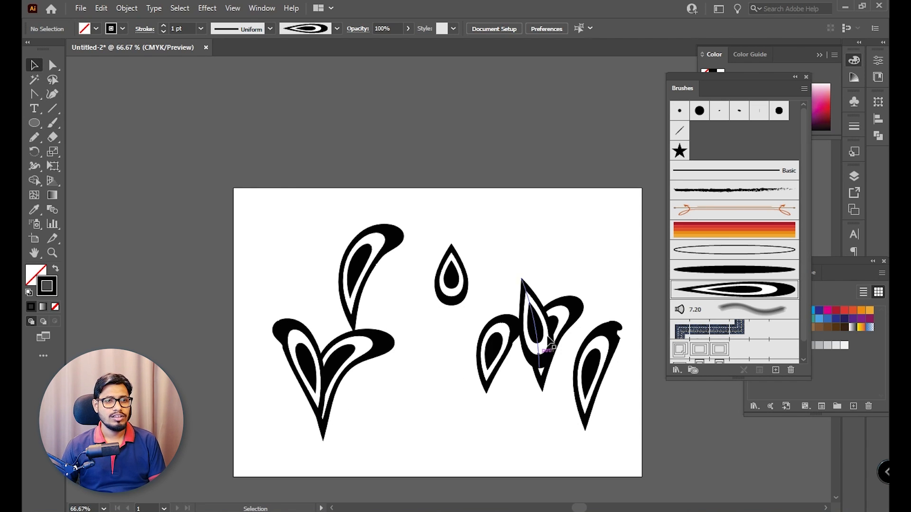
pyautogui.moveTo(492, 263)
pyautogui.mouseDown()
pyautogui.moveTo(519, 309)
pyautogui.moveTo(603, 385)
pyautogui.mouseUp()
pyautogui.press('Delete')
pyautogui.moveTo(246, 239); pyautogui.dragTo(371, 415)
pyautogui.press('Delete')
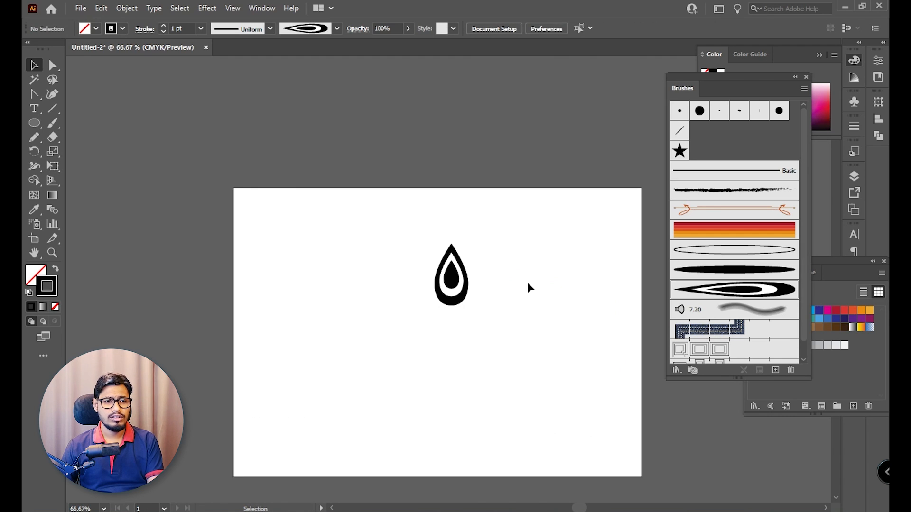
# Scale the nested teardrop artwork down proportionally to a small motif and keep all its shapes selected
pyautogui.moveTo(524, 221); pyautogui.dragTo(408, 372)
pyautogui.moveTo(470, 308); pyautogui.dragTo(461, 295)
pyautogui.scroll(2, 530, 330)
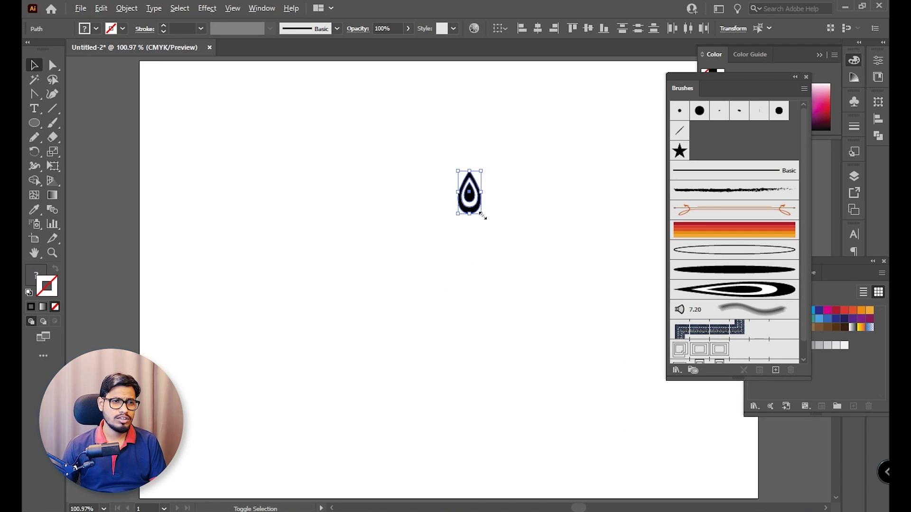
pyautogui.moveTo(481, 213); pyautogui.dragTo(478, 207)
pyautogui.click(526, 247)
pyautogui.moveTo(512, 167); pyautogui.dragTo(439, 228)
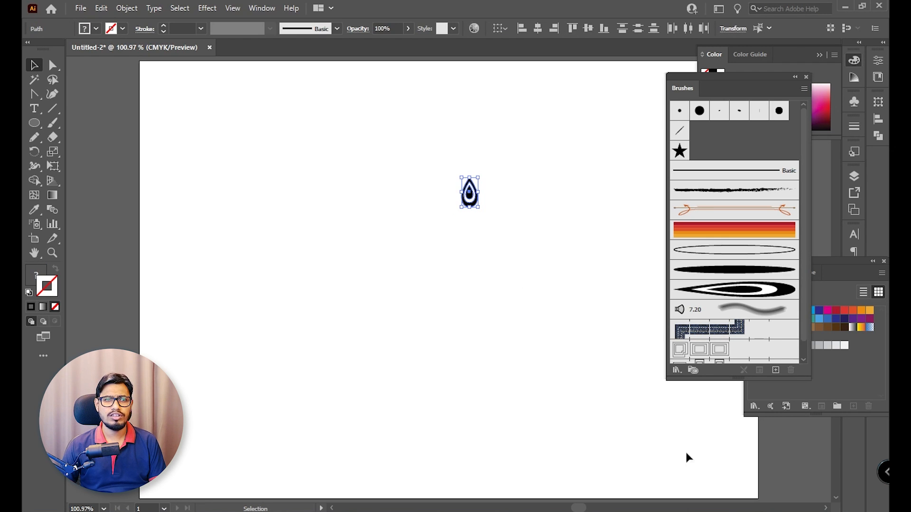
# Create a pattern brush from the small upright teardrop artwork with the default options
pyautogui.click(776, 371)
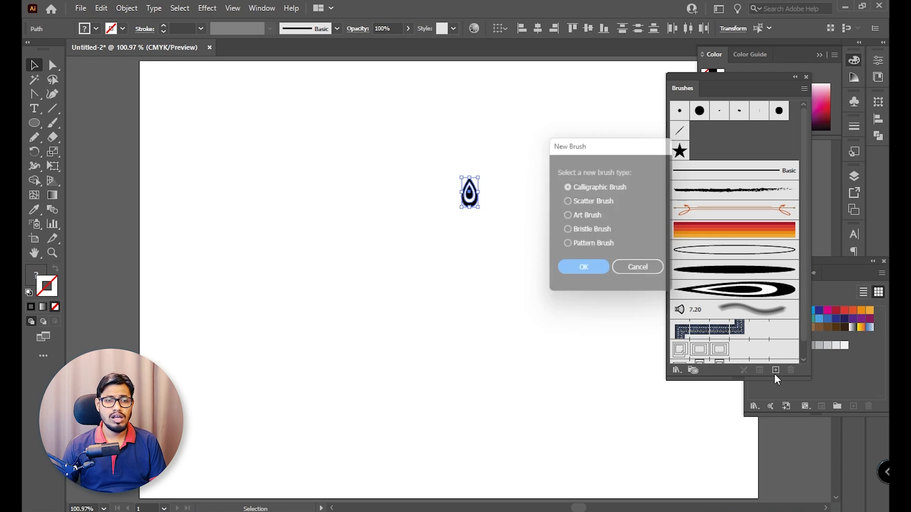
pyautogui.click(595, 247)
pyautogui.click(597, 279)
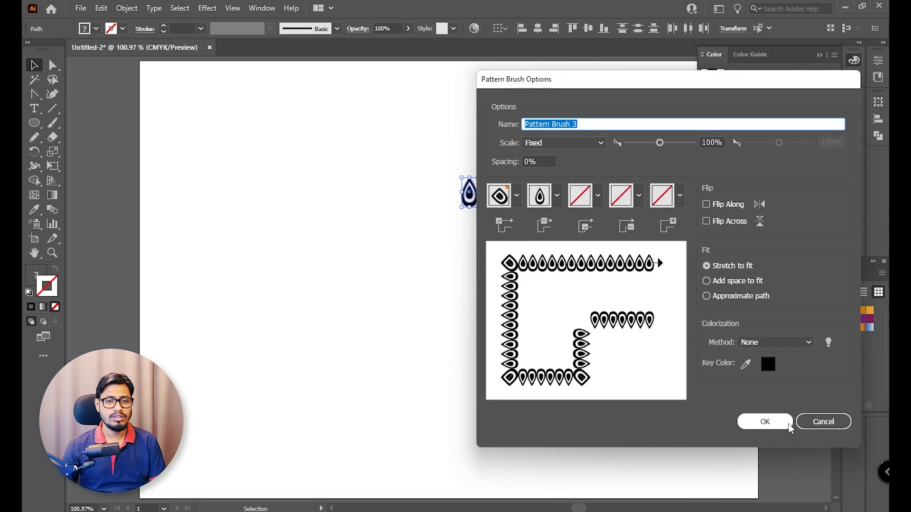
pyautogui.click(775, 425)
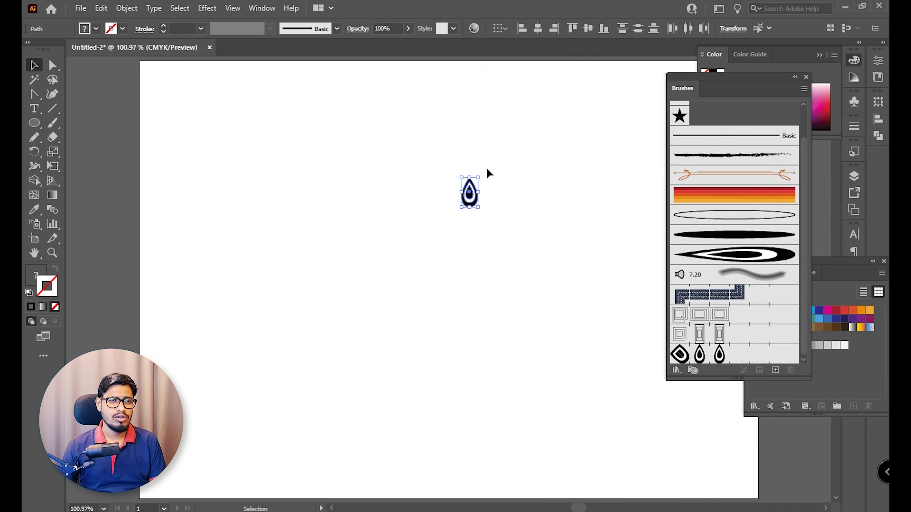
# Rotate the small teardrop artwork 180° so it points down and create a second pattern brush from it with default options
pyautogui.moveTo(469, 192)
pyautogui.mouseDown()
pyautogui.moveTo(471, 248)
pyautogui.moveTo(443, 240)
pyautogui.mouseUp()
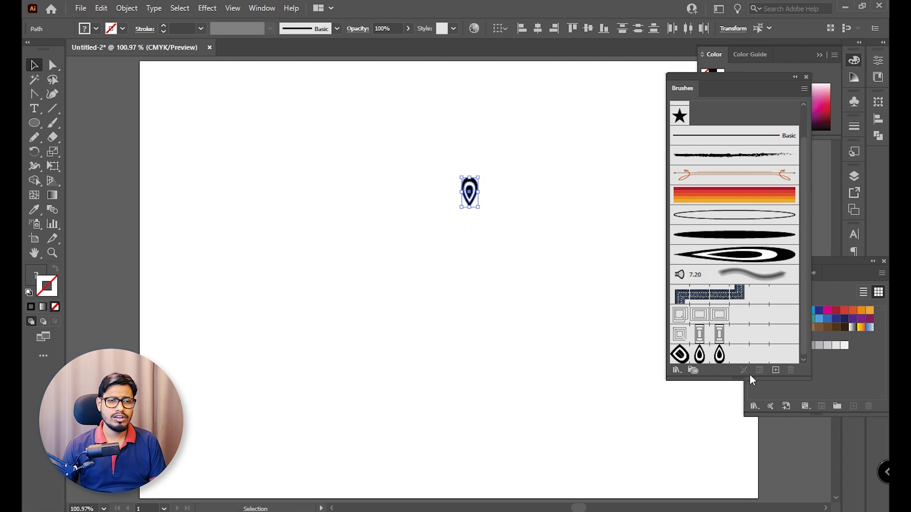
pyautogui.click(775, 370)
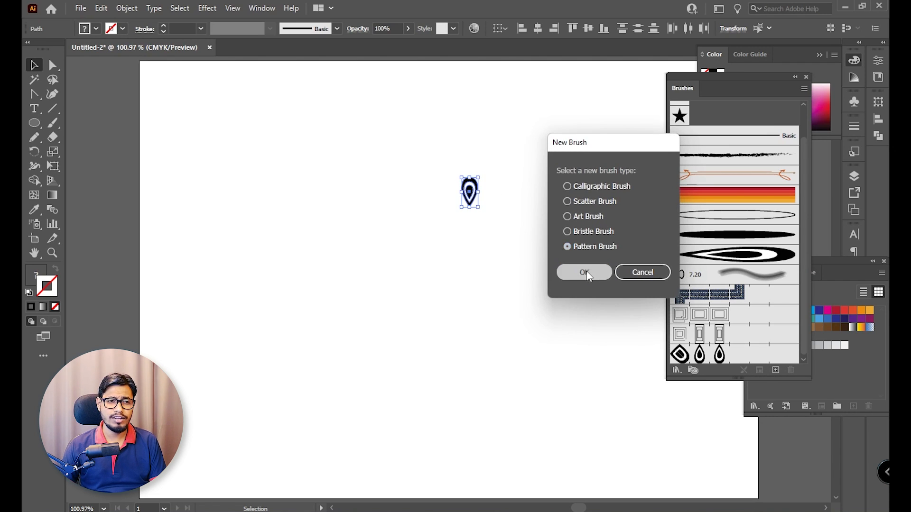
pyautogui.click(584, 272)
pyautogui.click(760, 421)
pyautogui.click(623, 356)
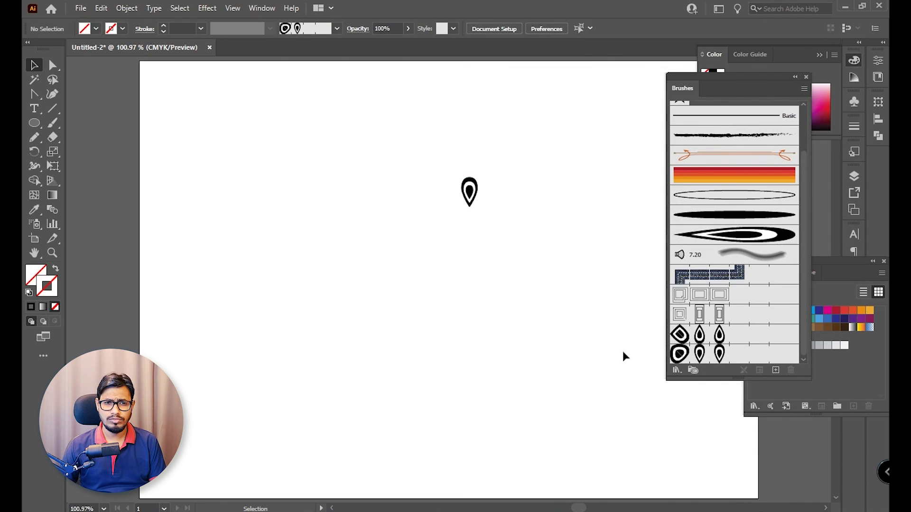
# Move the teardrop artwork off the artboard onto the pasteboard beside it to clear the drawing area
pyautogui.moveTo(469, 192); pyautogui.dragTo(79, 158)
pyautogui.moveTo(541, 293); pyautogui.dragTo(468, 272)
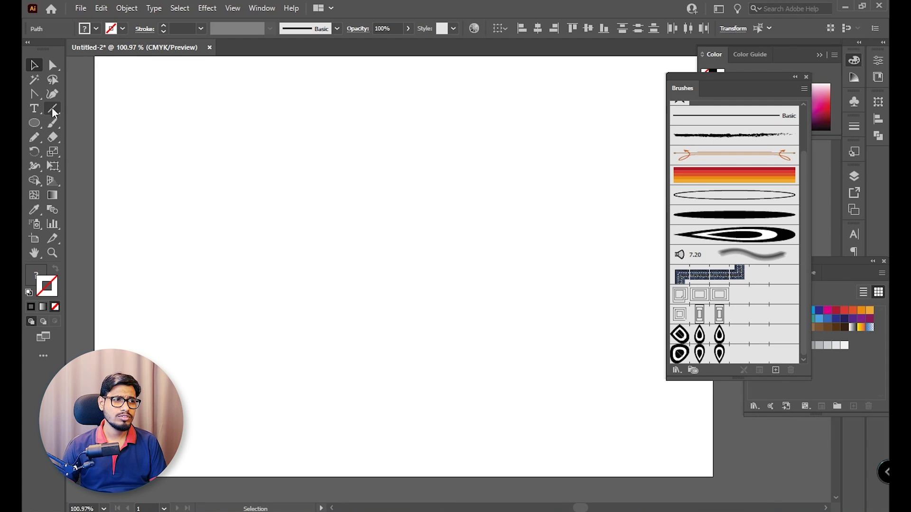
# Paint curved test strokes with the upright teardrop pattern brush, undo them, and paint one long S-shaped stroke
pyautogui.click(53, 123)
pyautogui.click(707, 336)
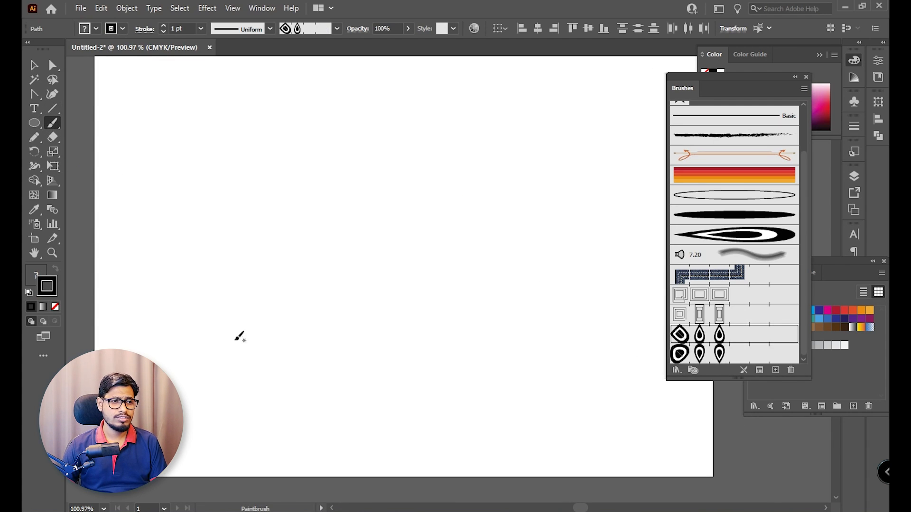
pyautogui.moveTo(241, 277); pyautogui.dragTo(495, 175)
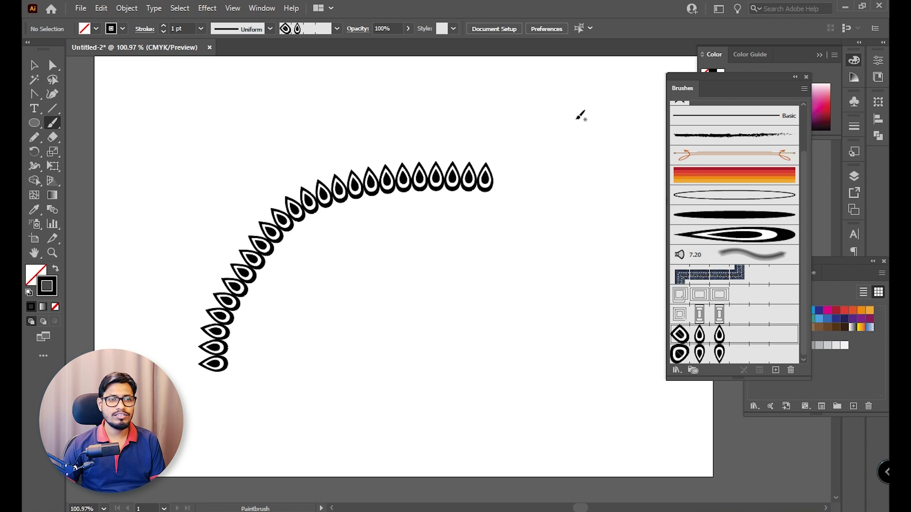
pyautogui.moveTo(575, 338); pyautogui.dragTo(350, 393)
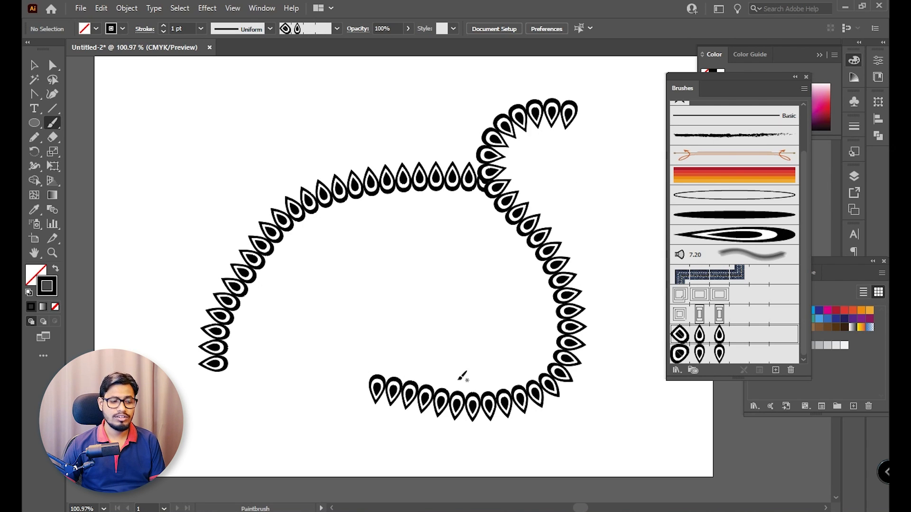
pyautogui.hotkey('ctrl', 'z')
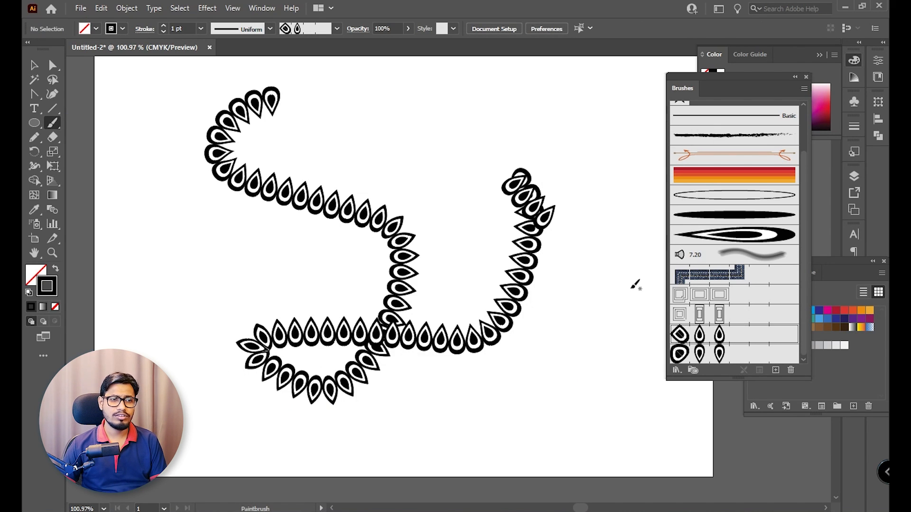
pyautogui.hotkey('ctrl', 'z')
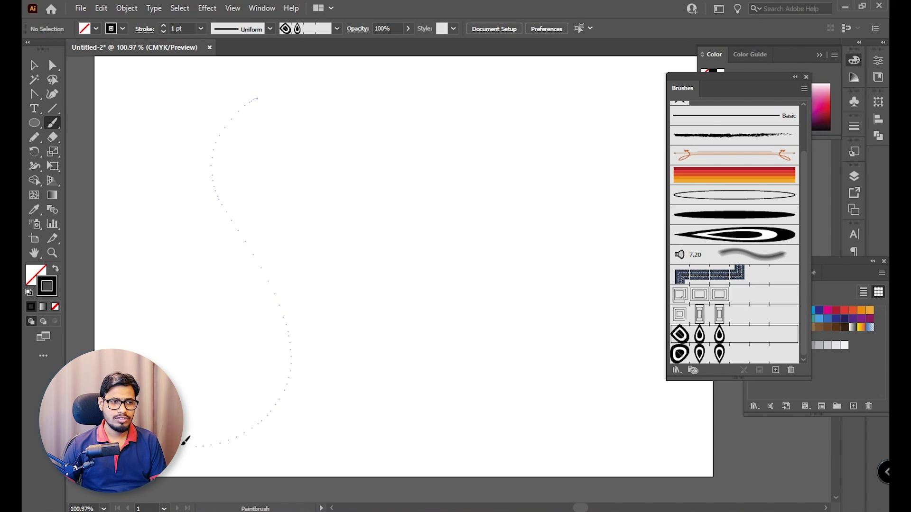
pyautogui.moveTo(185, 440); pyautogui.dragTo(186, 441)
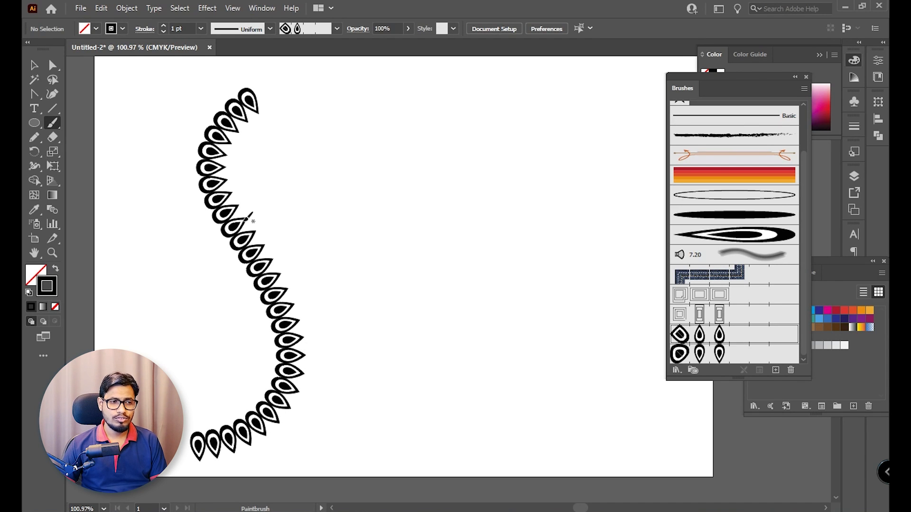
# Paint curved strokes beside the S-shaped one with the inverted teardrop pattern brush, undoing attempts and keeping one long wavy stroke
pyautogui.click(729, 359)
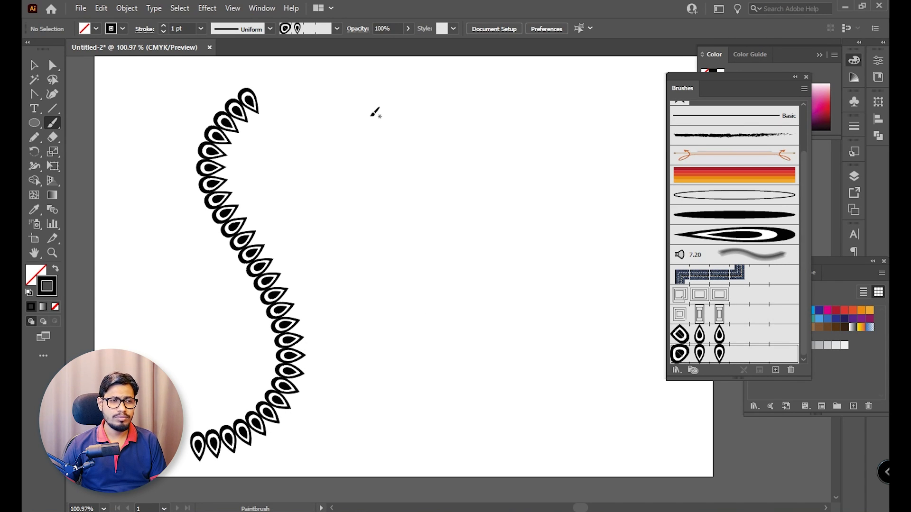
pyautogui.moveTo(393, 322); pyautogui.dragTo(304, 444)
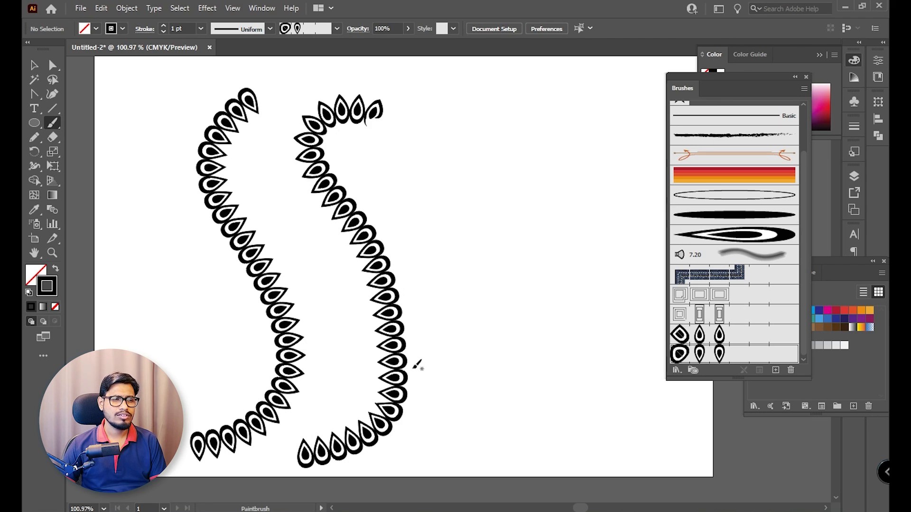
pyautogui.hotkey('ctrl', 'z')
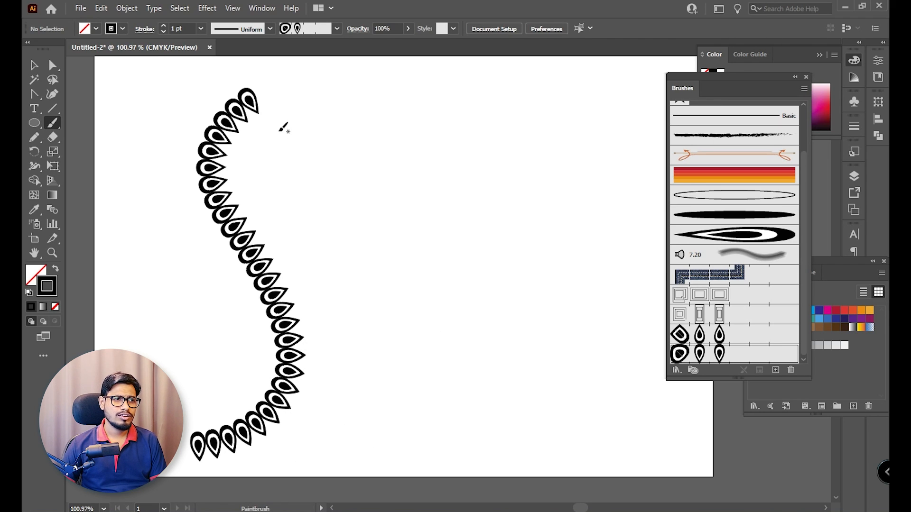
pyautogui.moveTo(359, 417); pyautogui.dragTo(306, 461)
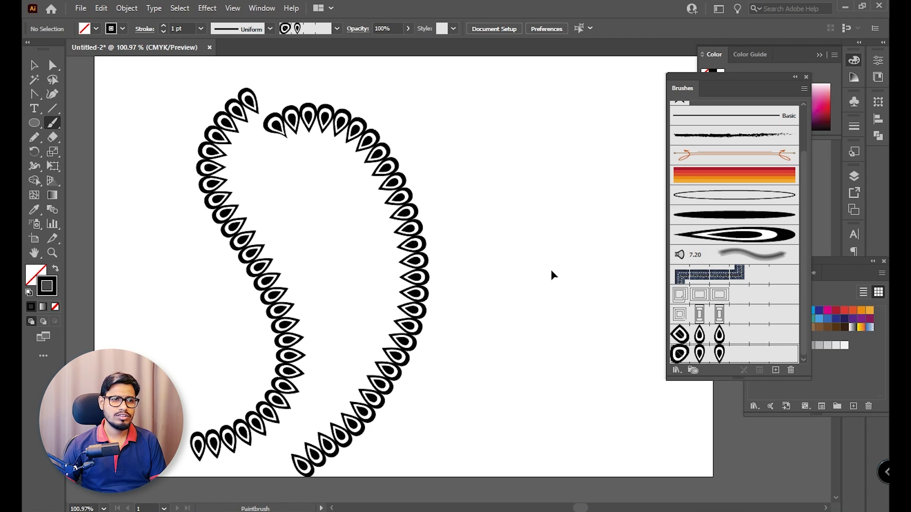
pyautogui.hotkey('ctrl', 'z')
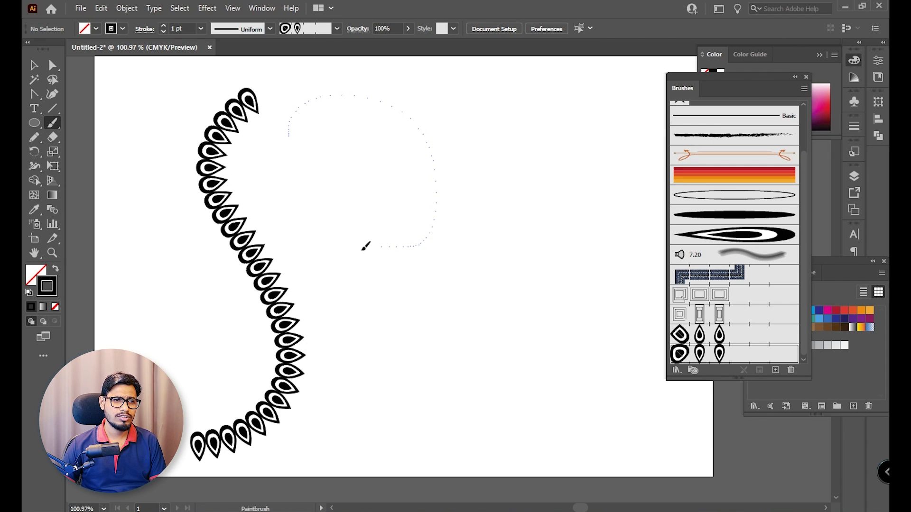
pyautogui.moveTo(377, 473); pyautogui.dragTo(309, 471)
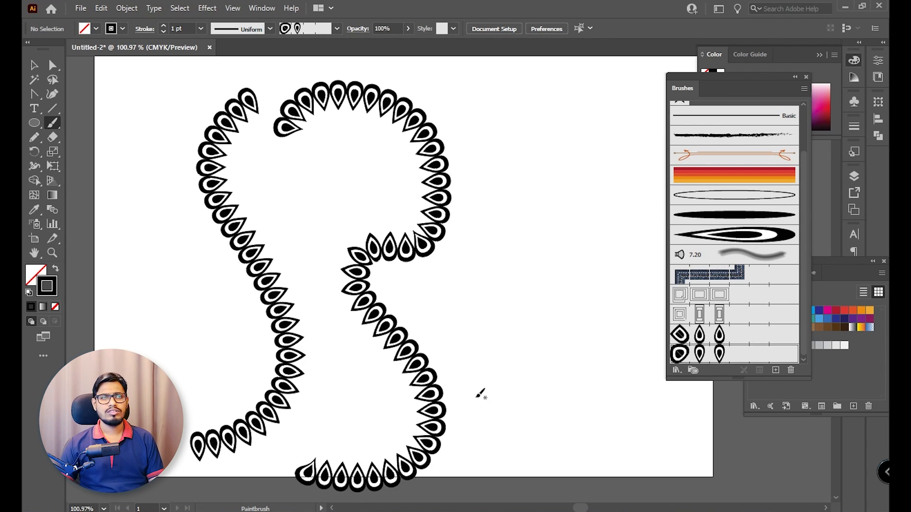
# Delete both painted teardrop pattern strokes from the artboard
pyautogui.click(34, 65)
pyautogui.moveTo(166, 134); pyautogui.dragTo(485, 420)
pyautogui.press('Delete')
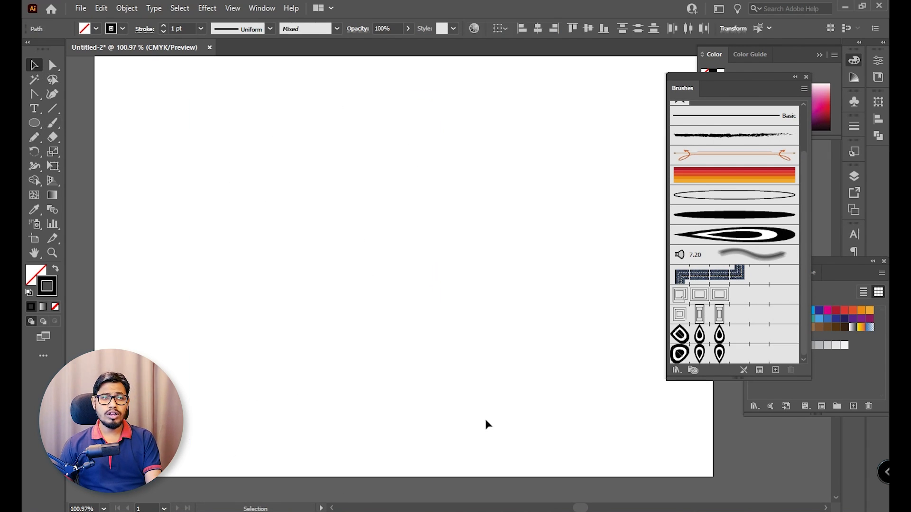
# Draw a large circle in the middle of the artboard and apply the inverted teardrop pattern brush to it
pyautogui.click(35, 123)
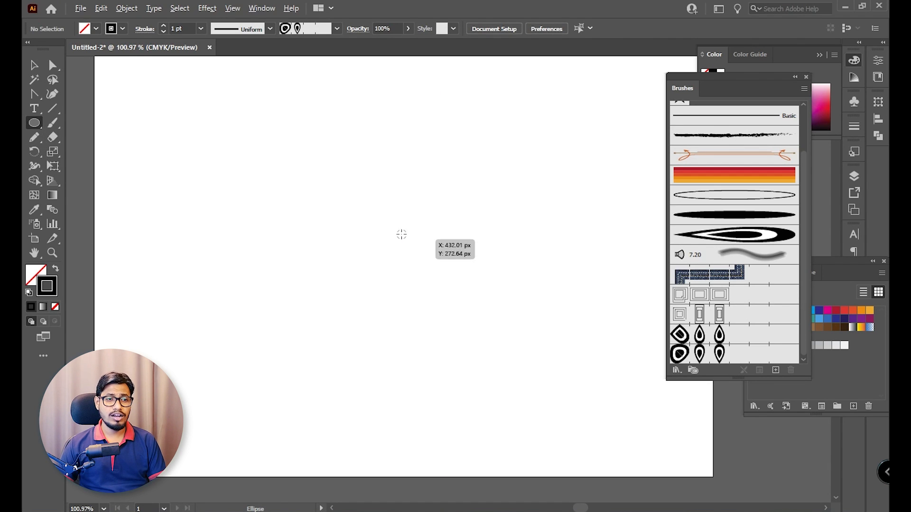
pyautogui.moveTo(401, 234); pyautogui.dragTo(520, 352)
pyautogui.click(720, 354)
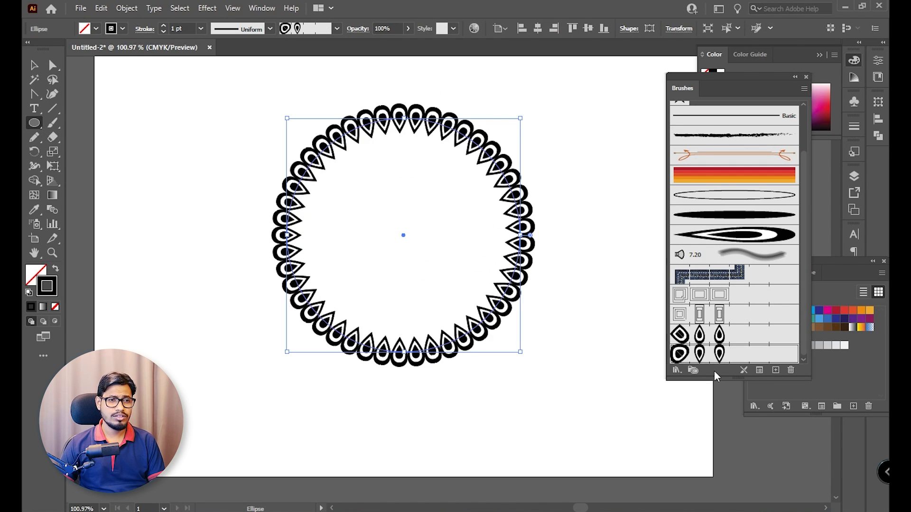
pyautogui.click(34, 65)
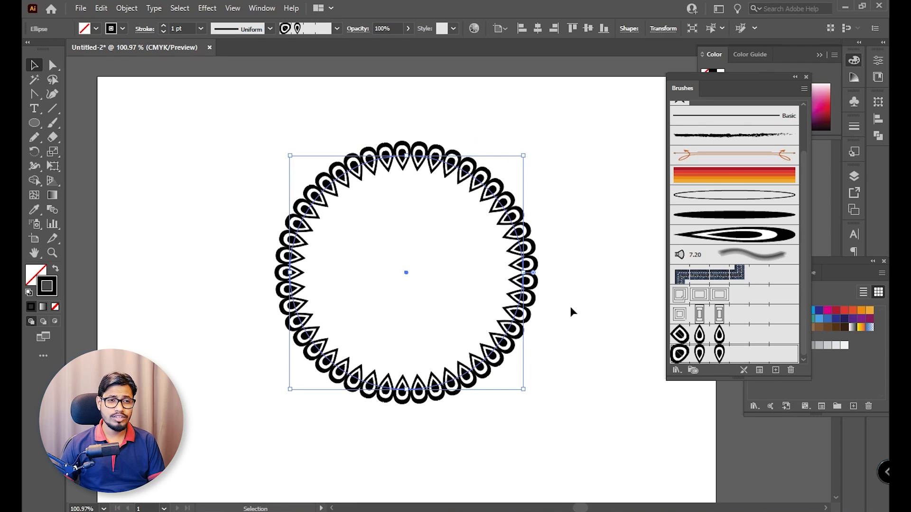
# Draw a smaller circle inside the teardrop ring and apply the upright teardrop pattern brush to it
pyautogui.click(317, 278)
pyautogui.press('l')
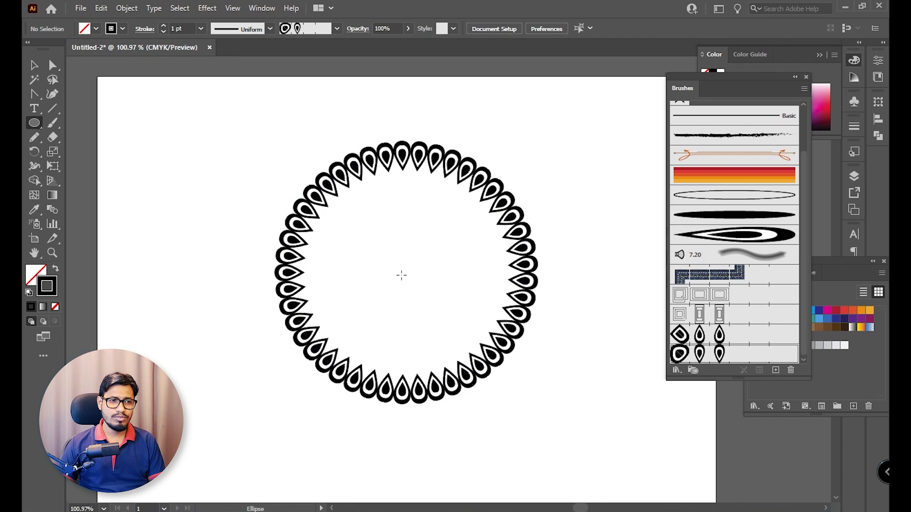
pyautogui.moveTo(403, 272); pyautogui.dragTo(461, 340)
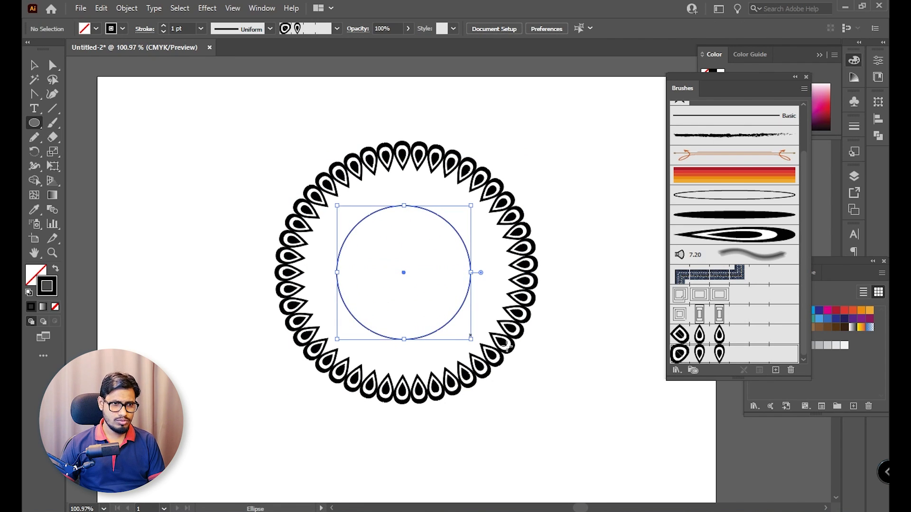
pyautogui.click(680, 335)
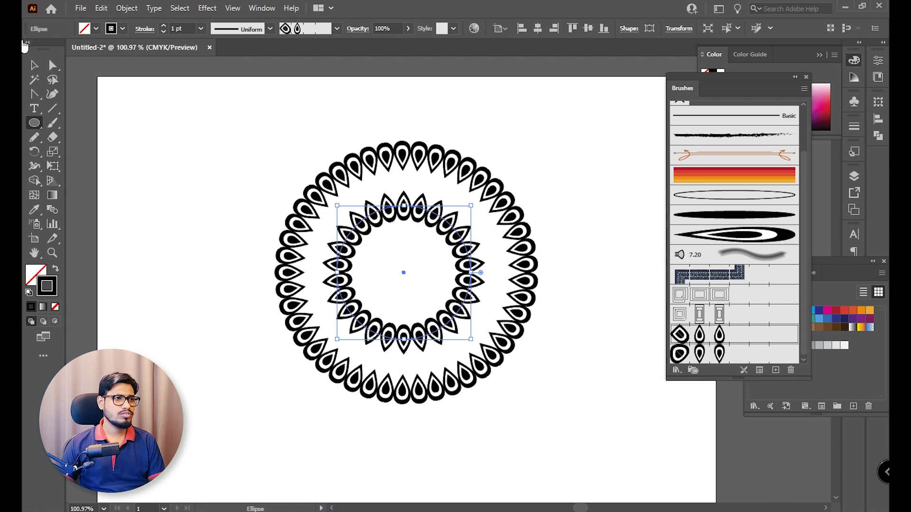
pyautogui.click(35, 65)
pyautogui.click(254, 219)
# Align the inner and outer teardrop rings to each other by their horizontal centres
pyautogui.press('z')
pyautogui.moveTo(528, 294); pyautogui.dragTo(473, 264)
pyautogui.click(34, 66)
pyautogui.moveTo(317, 189); pyautogui.dragTo(558, 87)
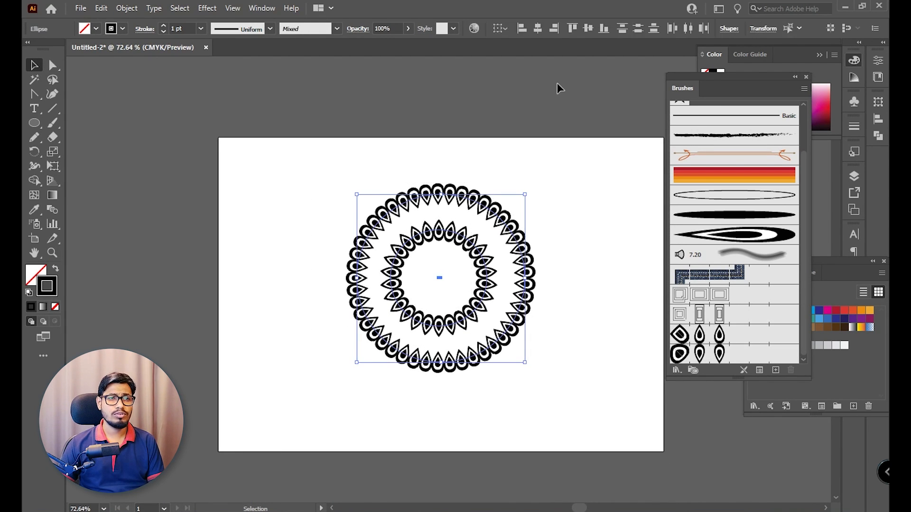
pyautogui.click(538, 28)
pyautogui.click(600, 196)
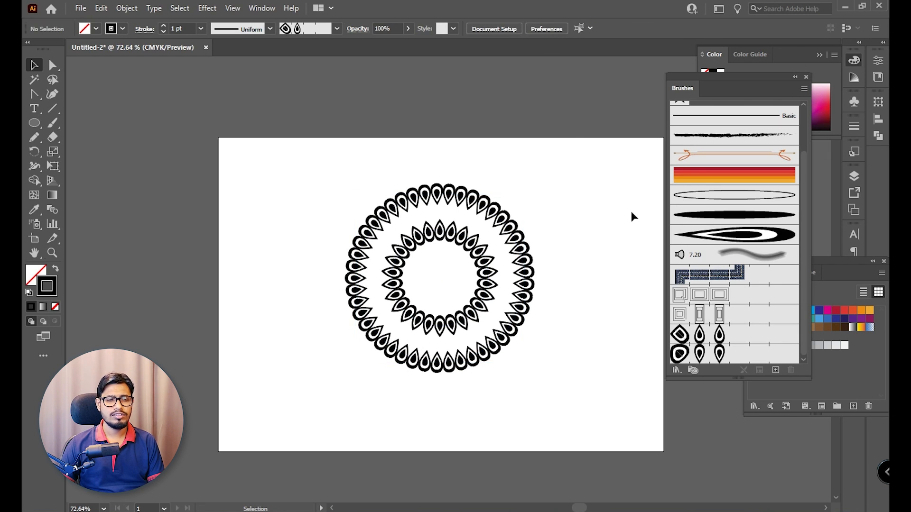
# Apply a Drop Shadow to the inner teardrop ring with Multiply mode, 50% opacity, 1 px offsets and 5 px blur
pyautogui.press('z')
pyautogui.click(508, 395)
pyautogui.click(34, 66)
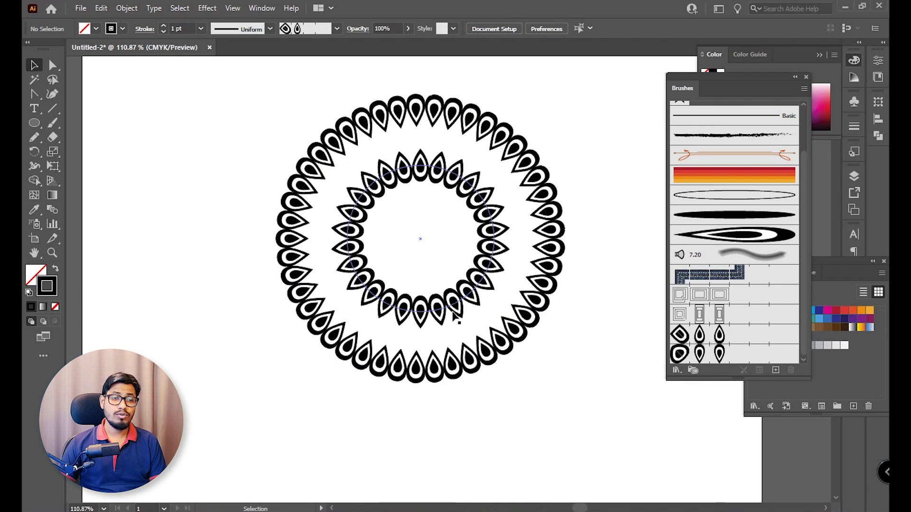
pyautogui.click(474, 286)
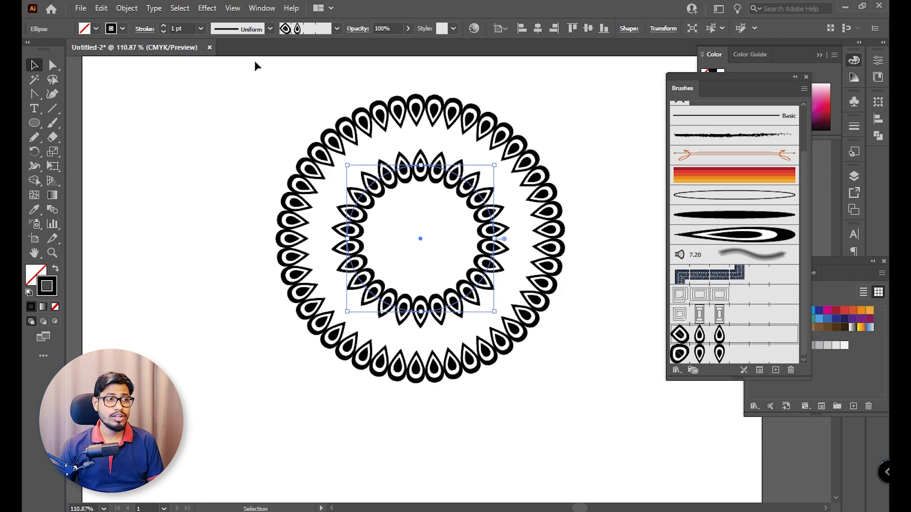
pyautogui.click(207, 8)
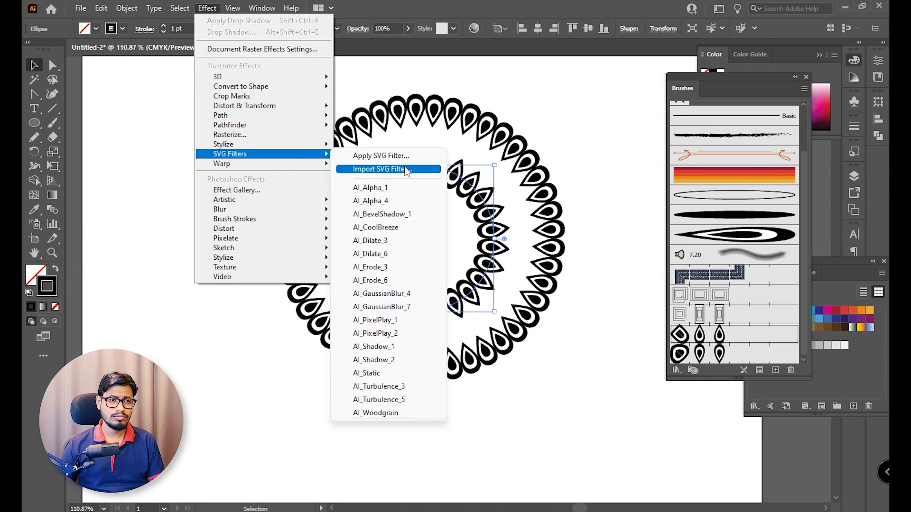
pyautogui.moveTo(271, 145)
pyautogui.click(379, 146)
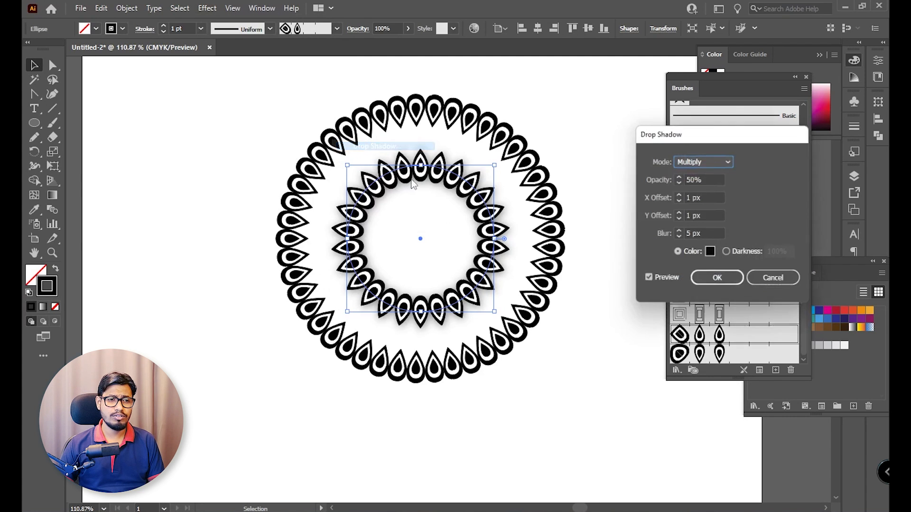
pyautogui.click(718, 282)
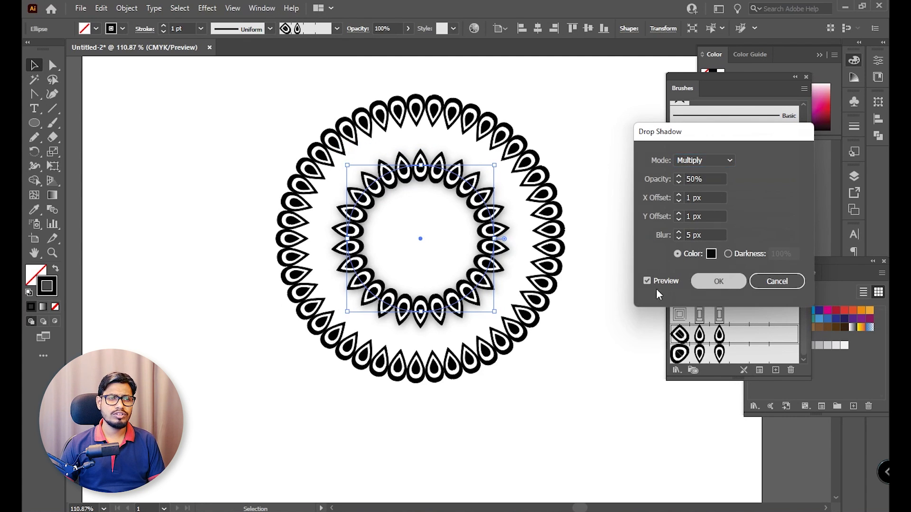
# Delete both teardrop rings from the artboard
pyautogui.click(569, 317)
pyautogui.press('z')
pyautogui.keyDown('alt'); pyautogui.click(304, 287); pyautogui.keyUp('alt')
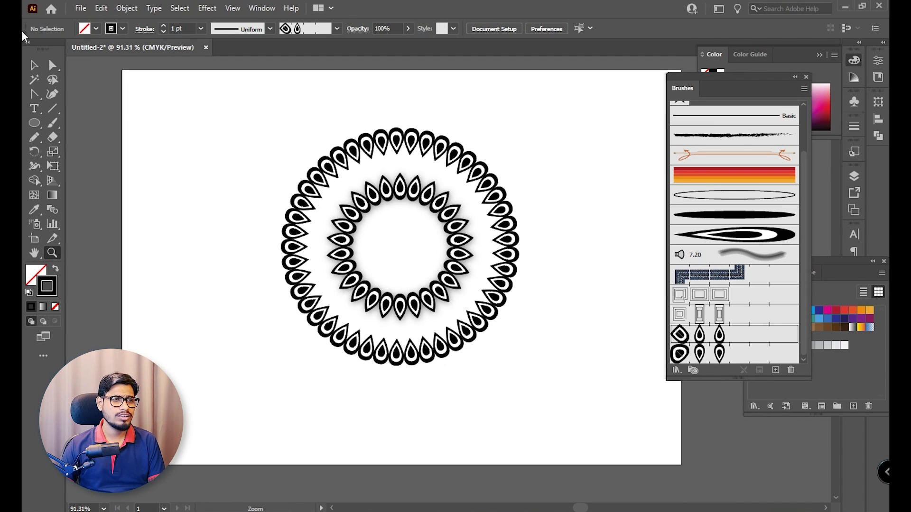
pyautogui.click(34, 65)
pyautogui.moveTo(259, 171); pyautogui.dragTo(616, 419)
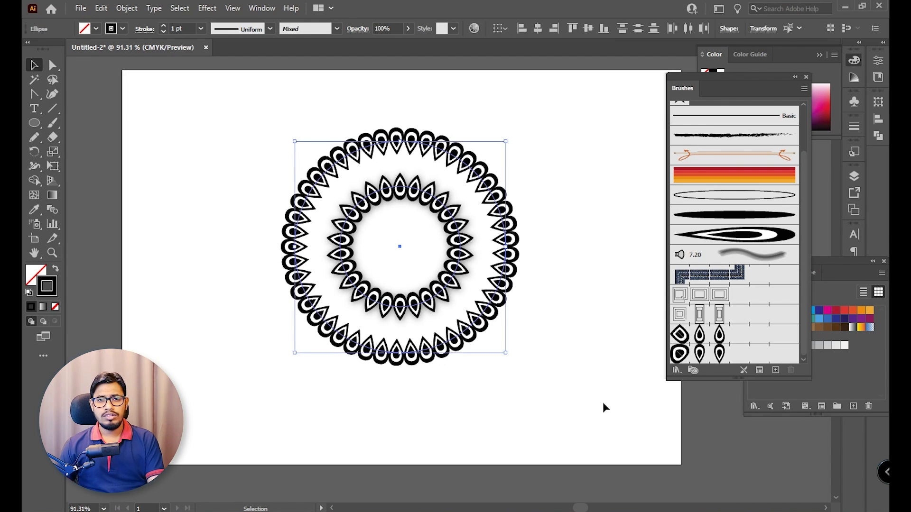
pyautogui.press('Delete')
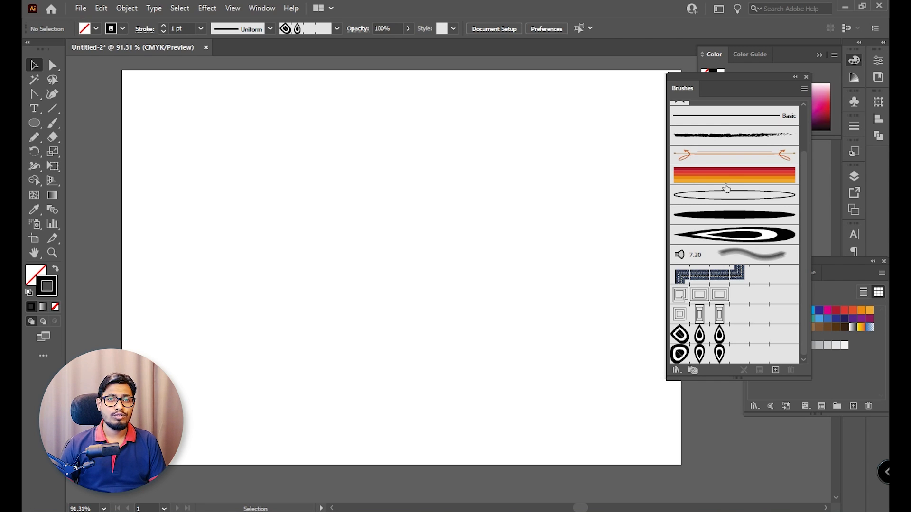
# Draw a circle, apply the red-to-orange striped art brush to it, and enlarge it near the middle of the artboard
pyautogui.click(36, 124)
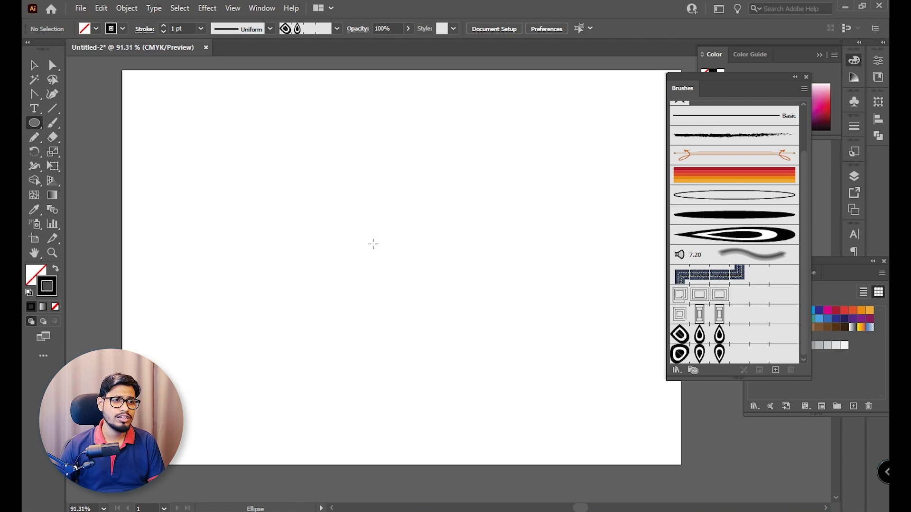
pyautogui.moveTo(396, 217); pyautogui.dragTo(456, 308)
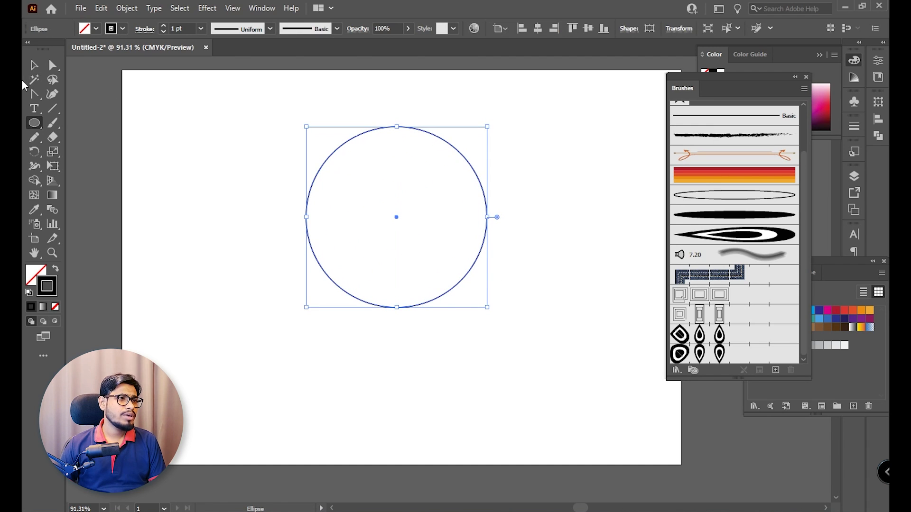
pyautogui.press('v')
pyautogui.click(706, 180)
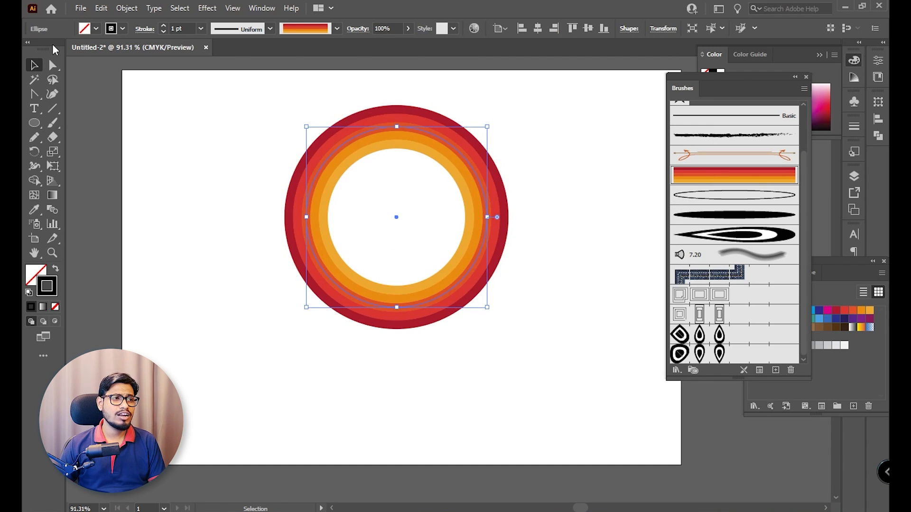
pyautogui.moveTo(483, 265); pyautogui.dragTo(480, 283)
pyautogui.moveTo(495, 250); pyautogui.dragTo(516, 250)
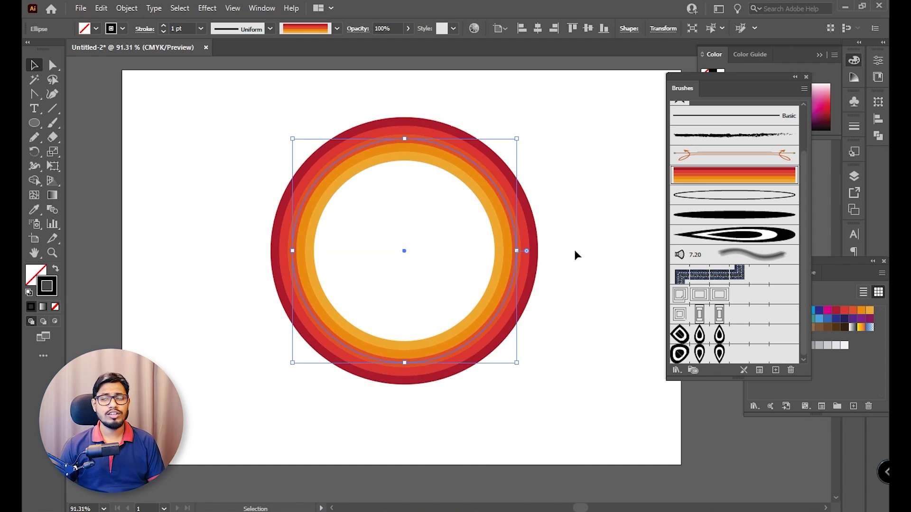
# Try the Tints colorization method on the striped art brush with the preview turned on, and cancel the brush options
pyautogui.doubleClick(730, 180)
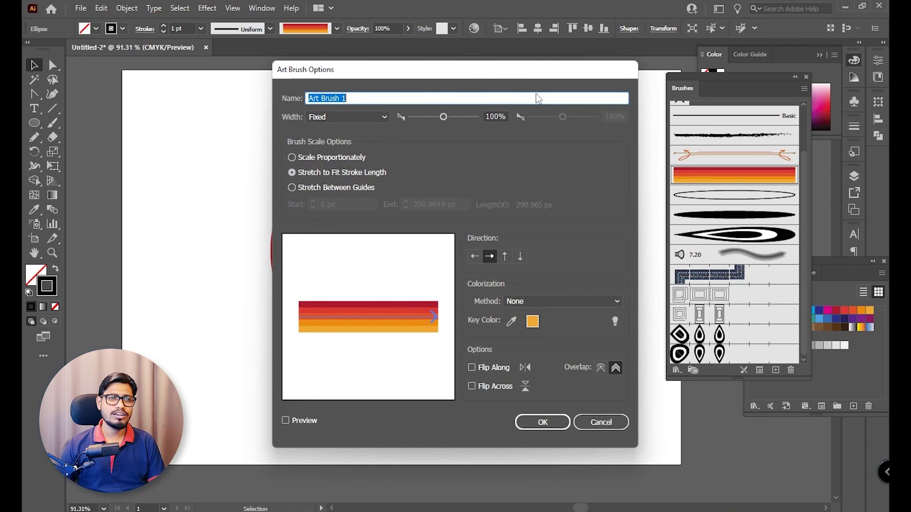
pyautogui.moveTo(482, 76); pyautogui.dragTo(711, 77)
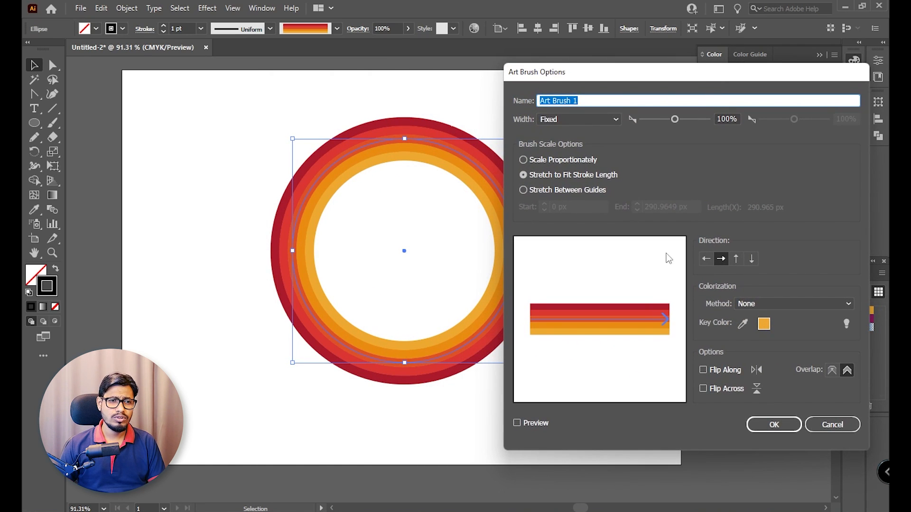
pyautogui.click(802, 302)
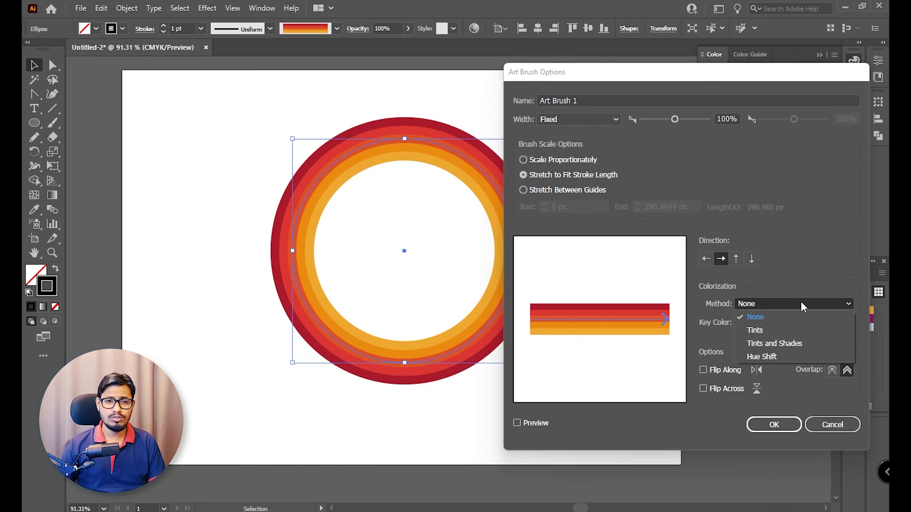
pyautogui.click(784, 329)
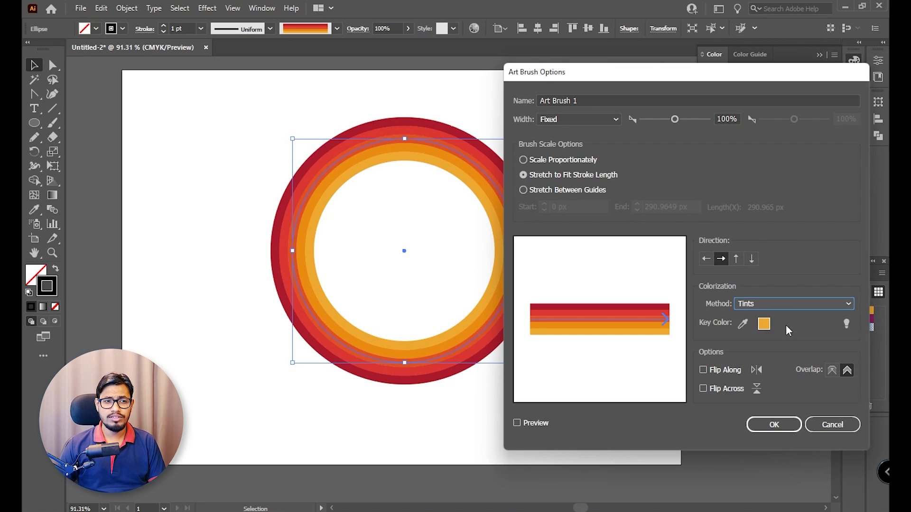
pyautogui.click(532, 423)
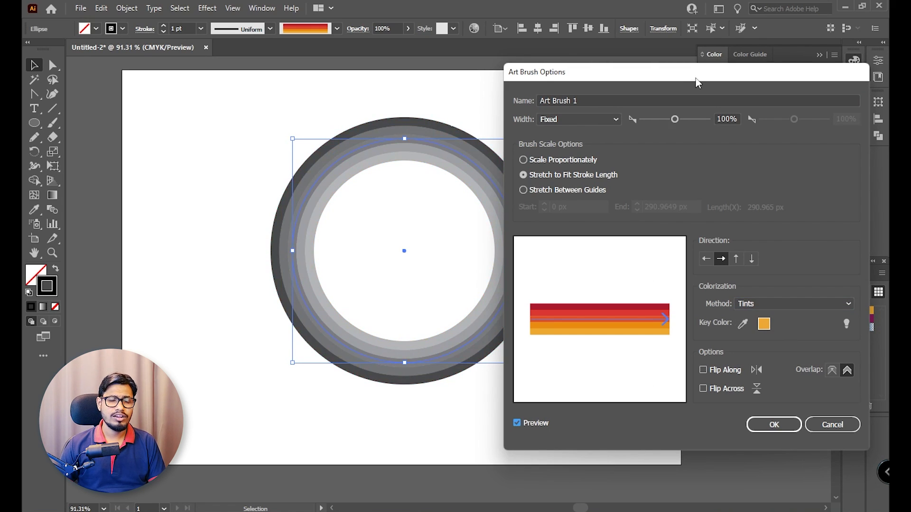
pyautogui.moveTo(696, 83)
pyautogui.mouseDown()
pyautogui.moveTo(429, 177)
pyautogui.moveTo(640, 97)
pyautogui.moveTo(710, 81)
pyautogui.mouseUp()
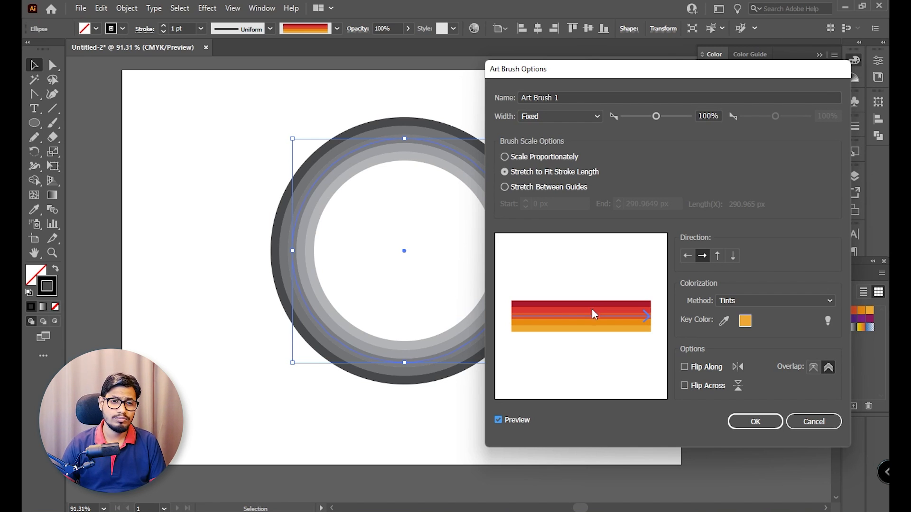
pyautogui.click(825, 425)
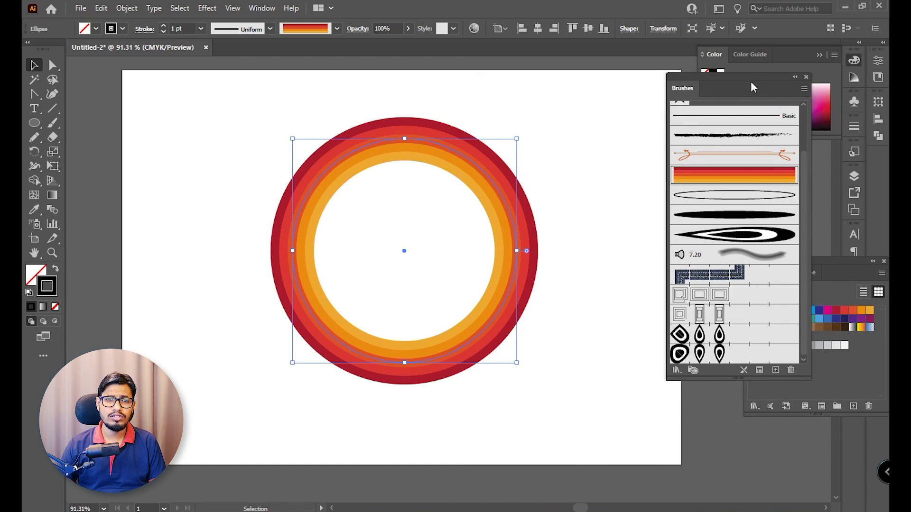
# Set the striped circle's stroke colour to a bright, fully saturated yellow with a hue of 52°
pyautogui.moveTo(750, 81); pyautogui.dragTo(675, 126)
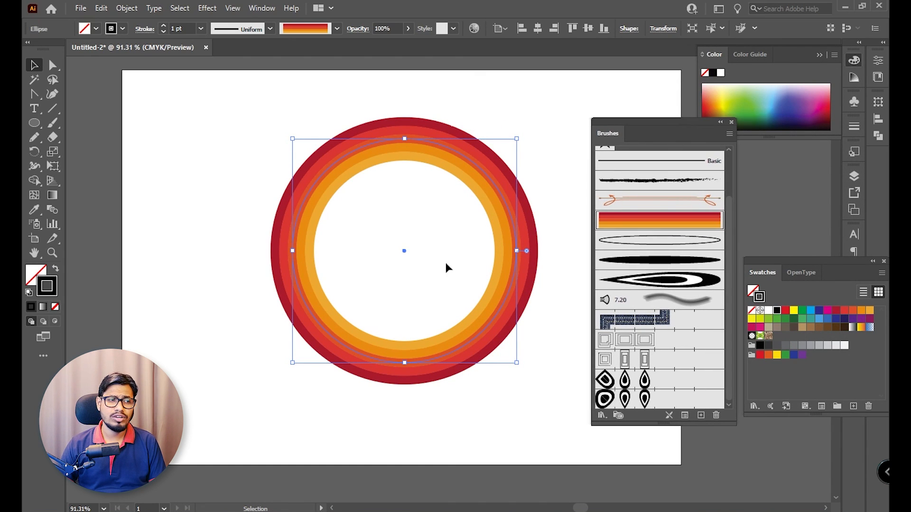
pyautogui.doubleClick(47, 286)
pyautogui.moveTo(671, 250); pyautogui.dragTo(672, 293)
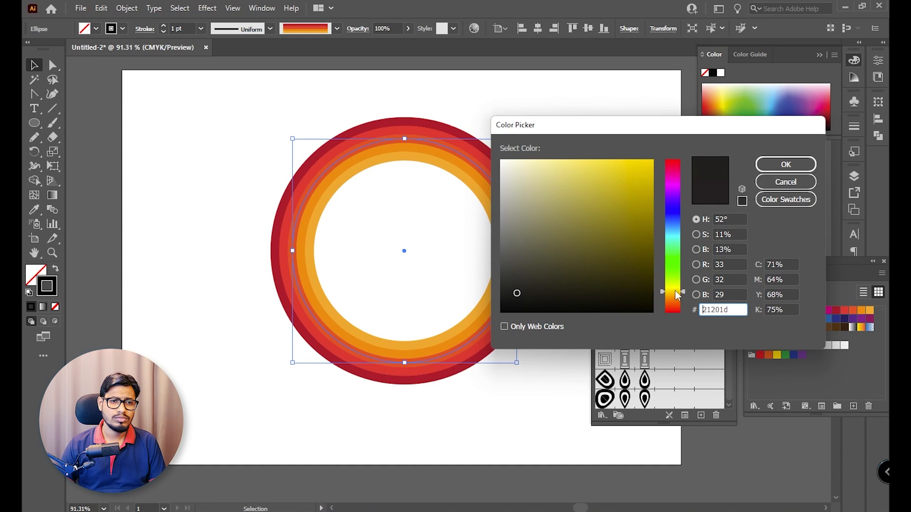
pyautogui.click(654, 160)
pyautogui.click(785, 164)
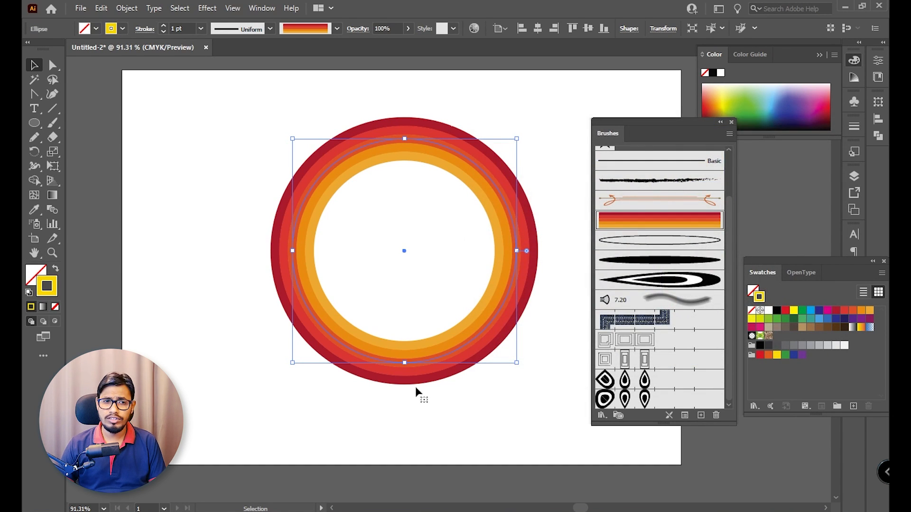
# Set the striped art brush's colorization method to Tints and sample the dark red stripe as its key colour
pyautogui.doubleClick(688, 225)
pyautogui.moveTo(710, 71); pyautogui.dragTo(746, 64)
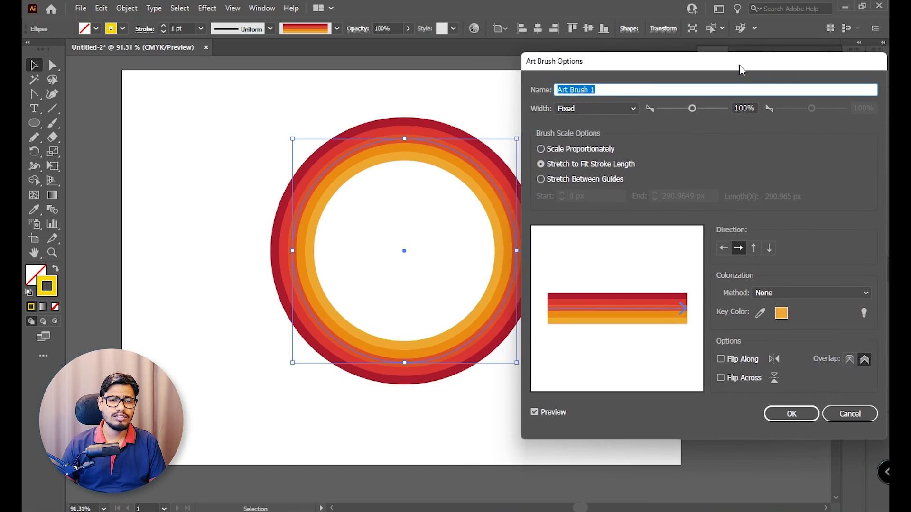
pyautogui.click(788, 292)
pyautogui.click(777, 316)
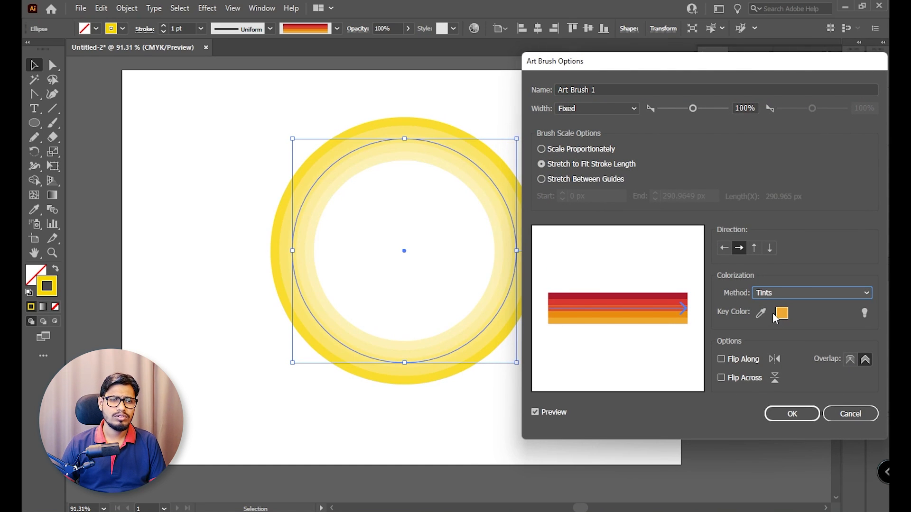
pyautogui.moveTo(739, 67)
pyautogui.mouseDown()
pyautogui.moveTo(734, 61)
pyautogui.moveTo(739, 69)
pyautogui.mouseUp()
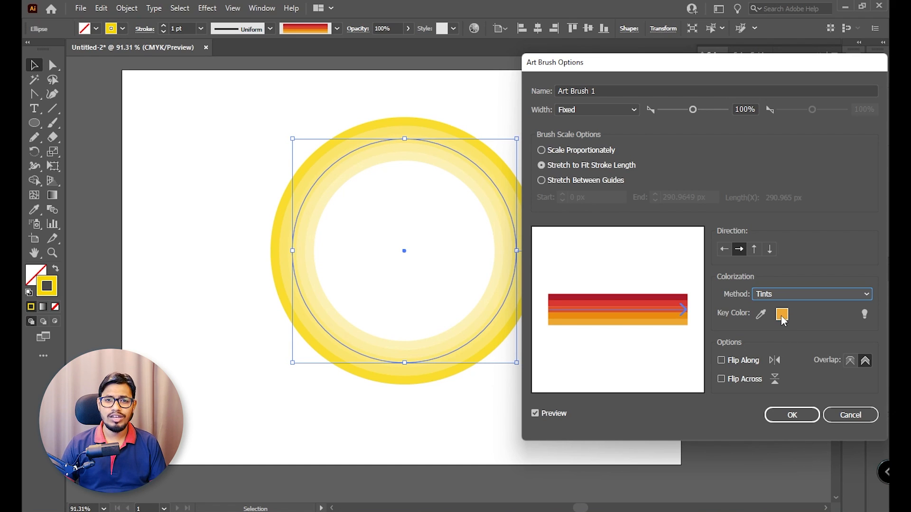
pyautogui.click(761, 314)
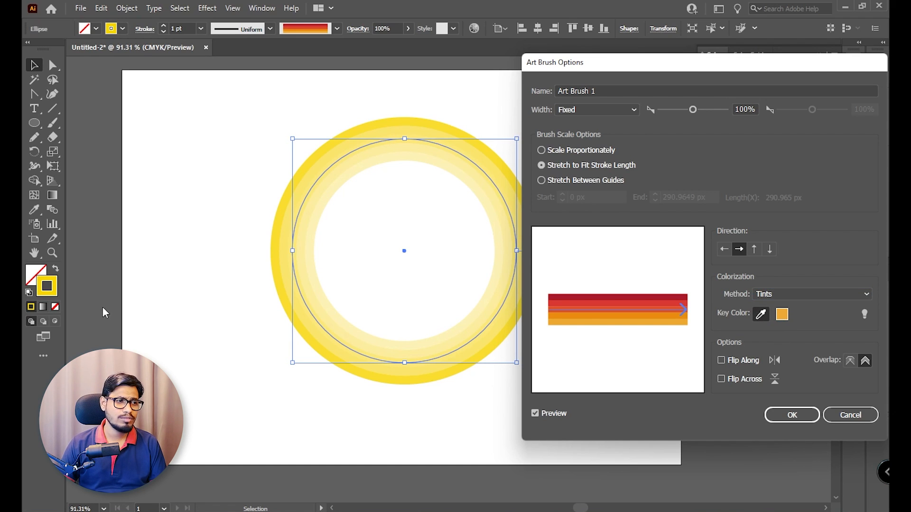
pyautogui.click(661, 296)
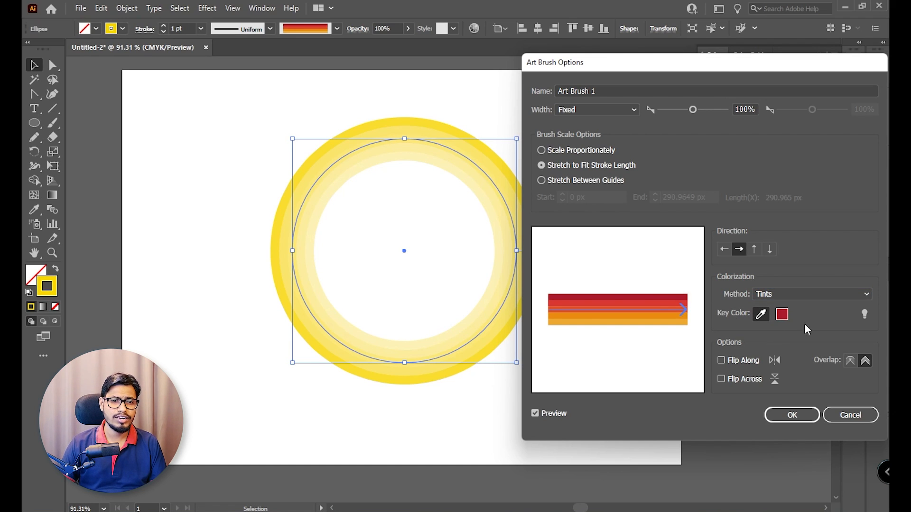
# Compare the None, Tints, and Tints and Shades colorization methods of the striped art brush in the preview on the circle
pyautogui.click(796, 297)
pyautogui.click(779, 306)
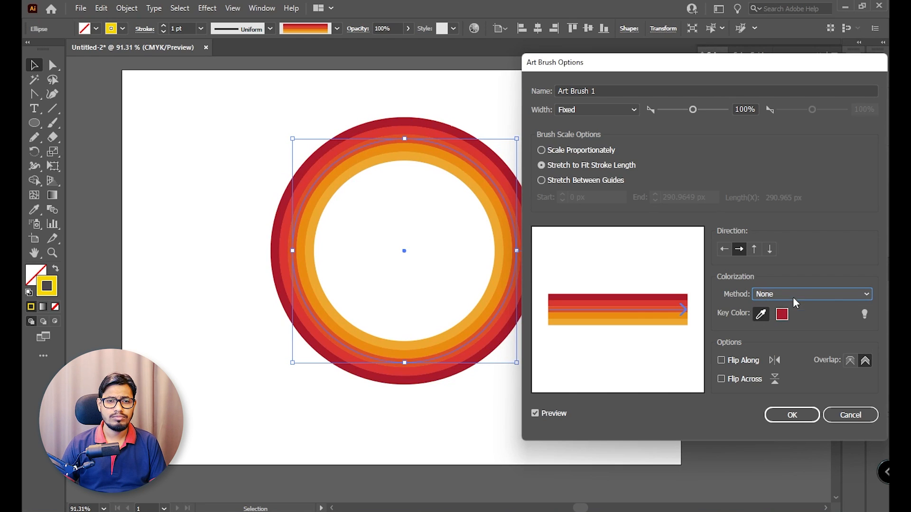
pyautogui.click(793, 297)
pyautogui.click(786, 319)
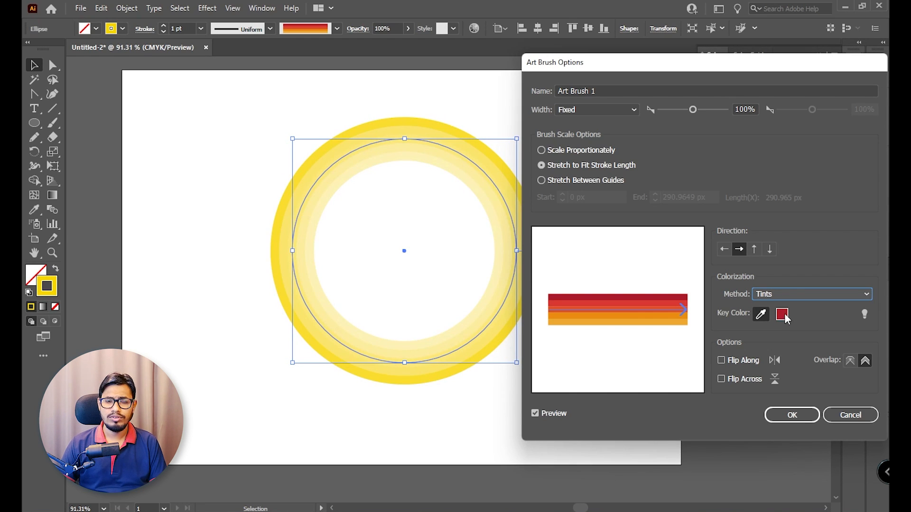
pyautogui.moveTo(784, 67); pyautogui.dragTo(767, 60)
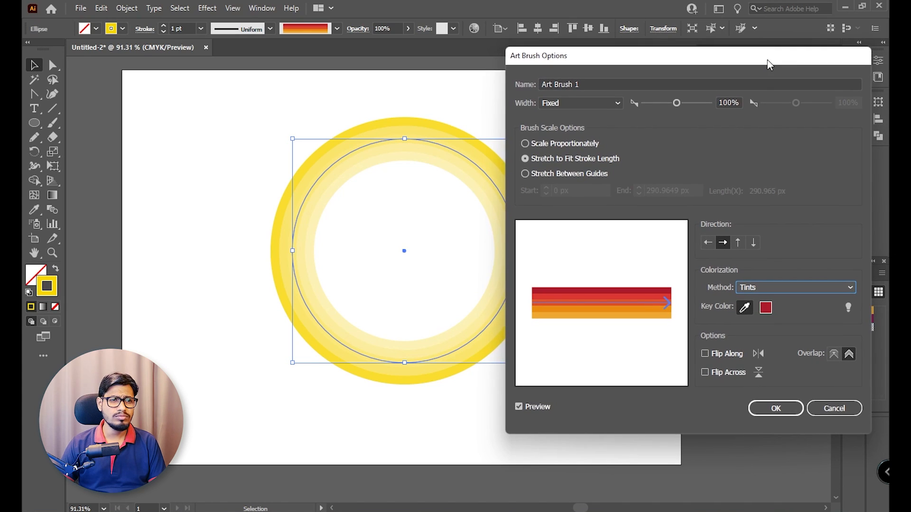
pyautogui.click(806, 287)
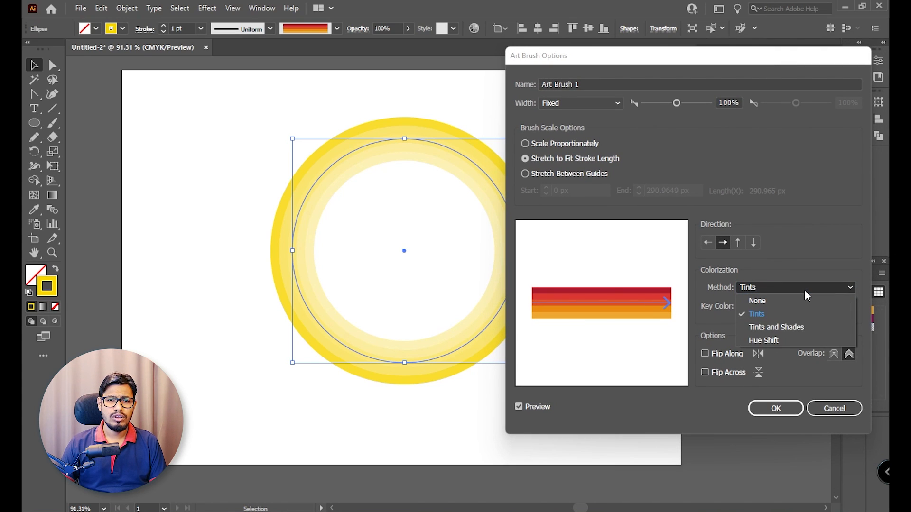
pyautogui.click(799, 328)
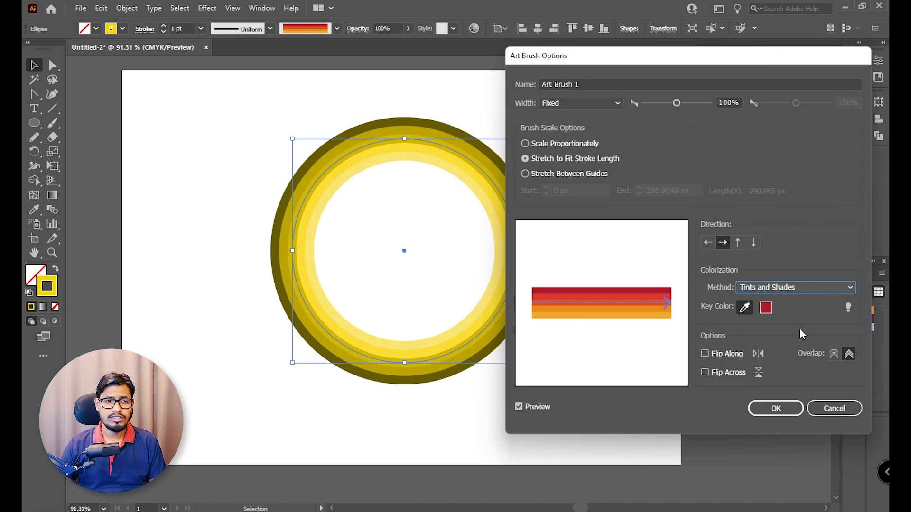
pyautogui.moveTo(688, 64)
pyautogui.mouseDown()
pyautogui.moveTo(647, 101)
pyautogui.moveTo(624, 84)
pyautogui.mouseUp()
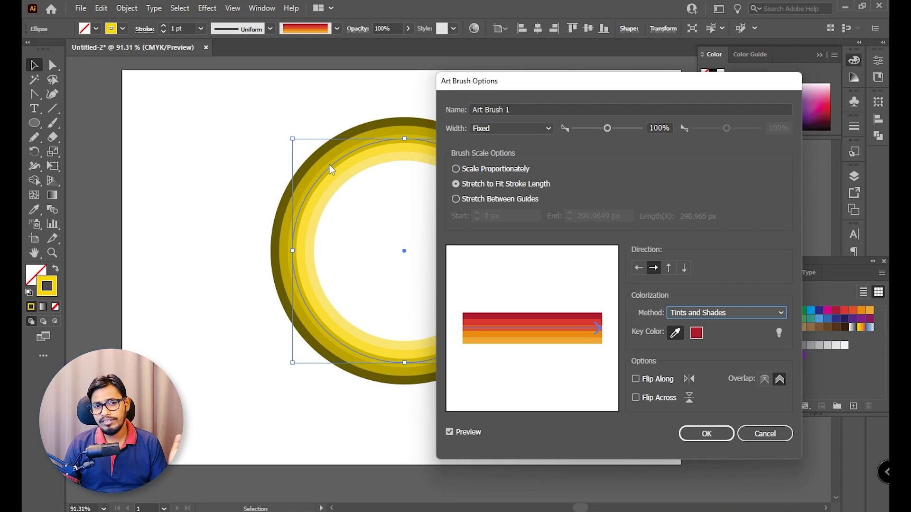
# Set the striped art brush's colorization method to Tints and apply the change to the existing strokes
pyautogui.click(701, 309)
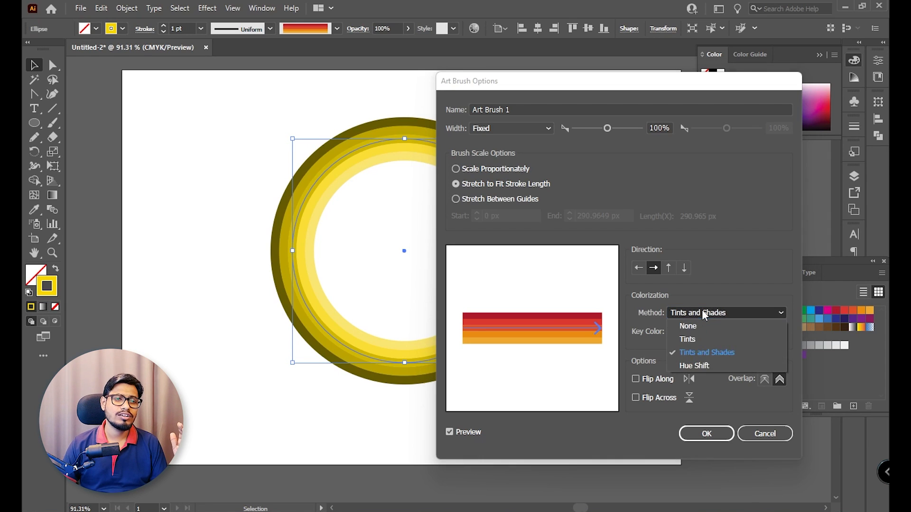
pyautogui.click(704, 338)
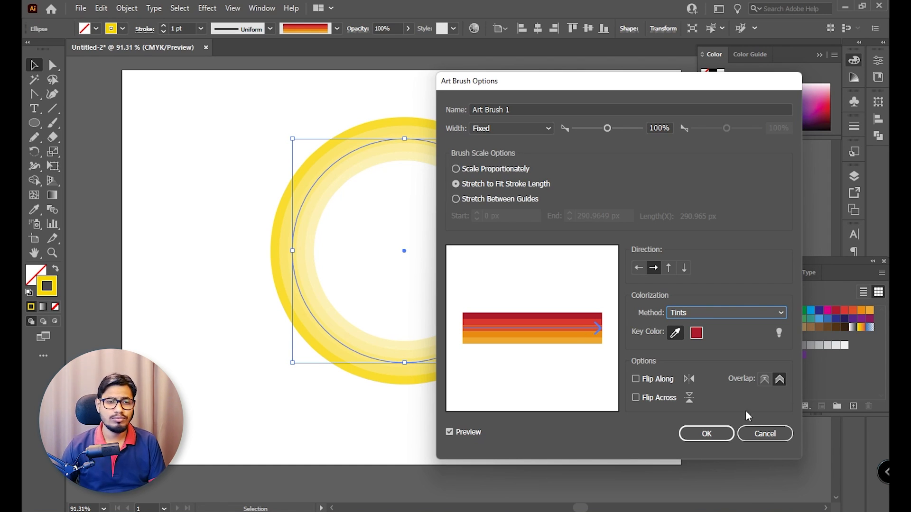
pyautogui.click(705, 433)
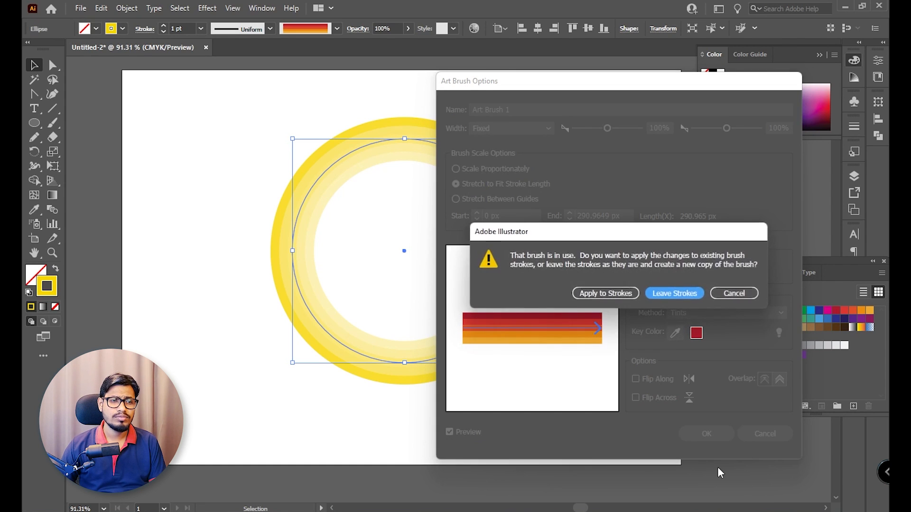
pyautogui.click(611, 292)
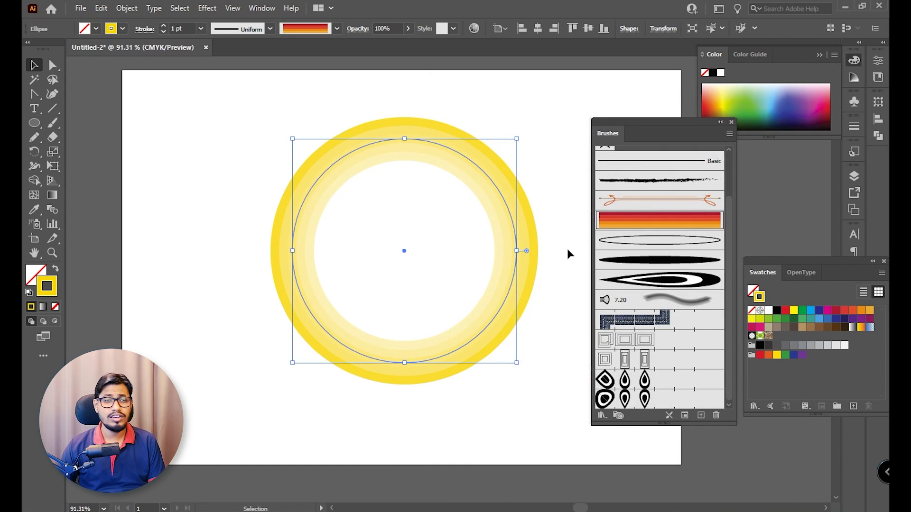
pyautogui.doubleClick(659, 221)
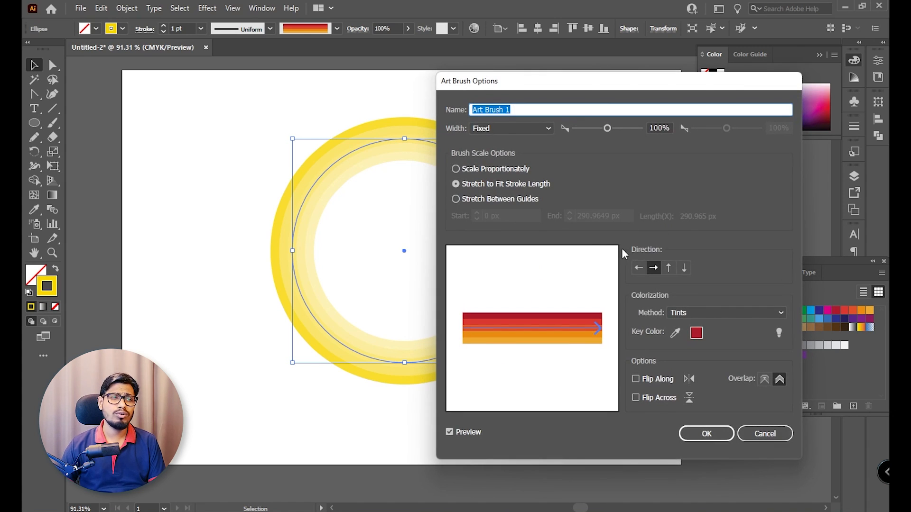
pyautogui.click(762, 434)
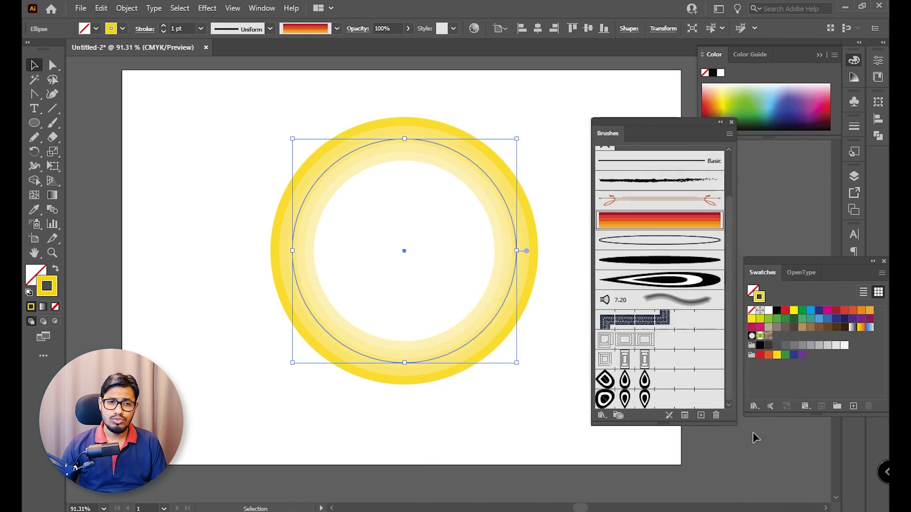
# Replace the striped circle with a square near the artboard's centre and apply the pattern brush with upright nested rectangles to it
pyautogui.press('Delete')
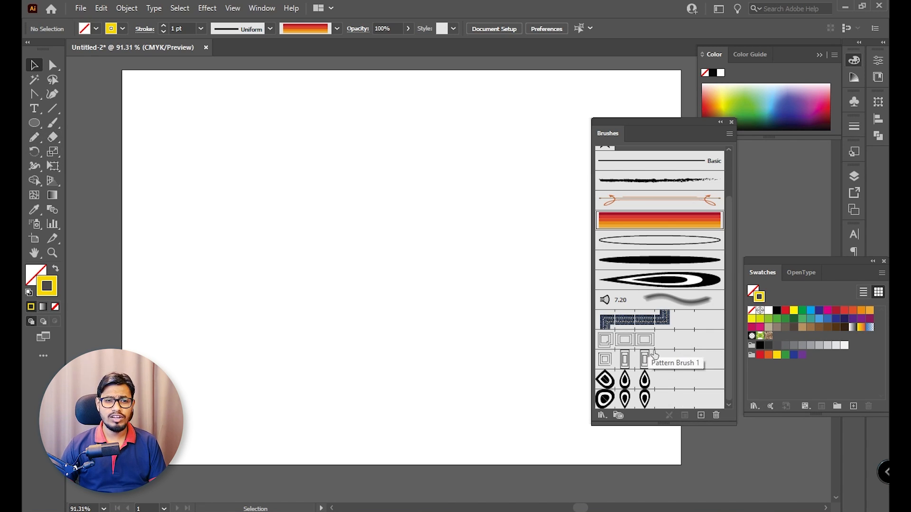
pyautogui.moveTo(35, 124); pyautogui.dragTo(71, 124)
pyautogui.moveTo(273, 156); pyautogui.dragTo(477, 360)
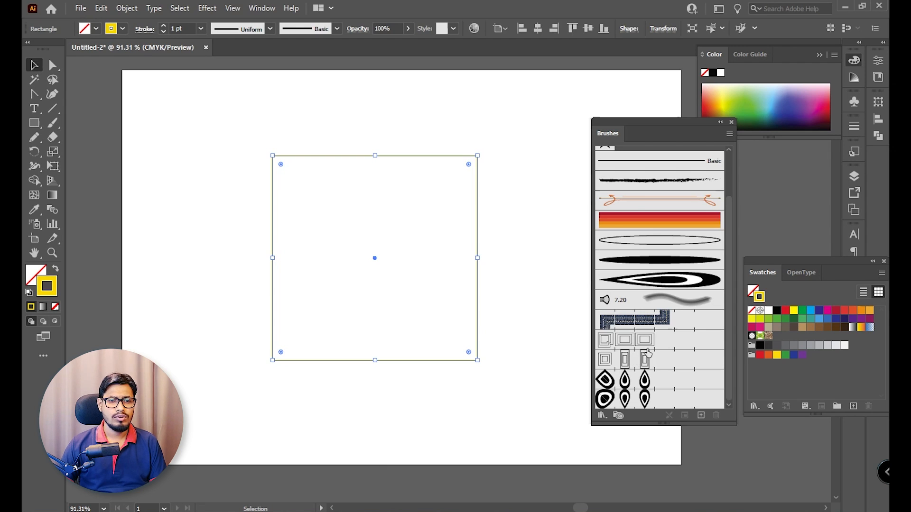
pyautogui.click(636, 359)
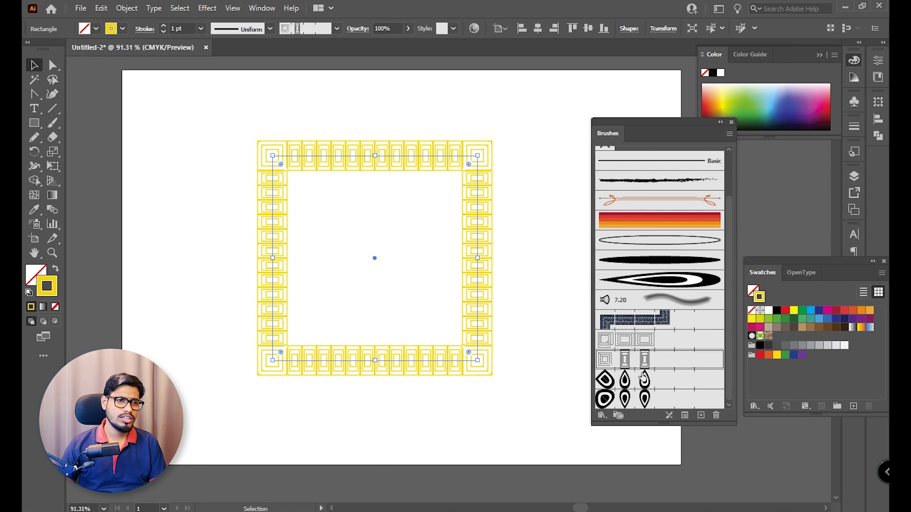
# Deselect the patterned square and set the stroke colour to black (000000)
pyautogui.click(537, 227)
pyautogui.press('z')
pyautogui.moveTo(423, 136); pyautogui.dragTo(355, 205)
pyautogui.press('v')
pyautogui.scroll(-2, 386, 311)
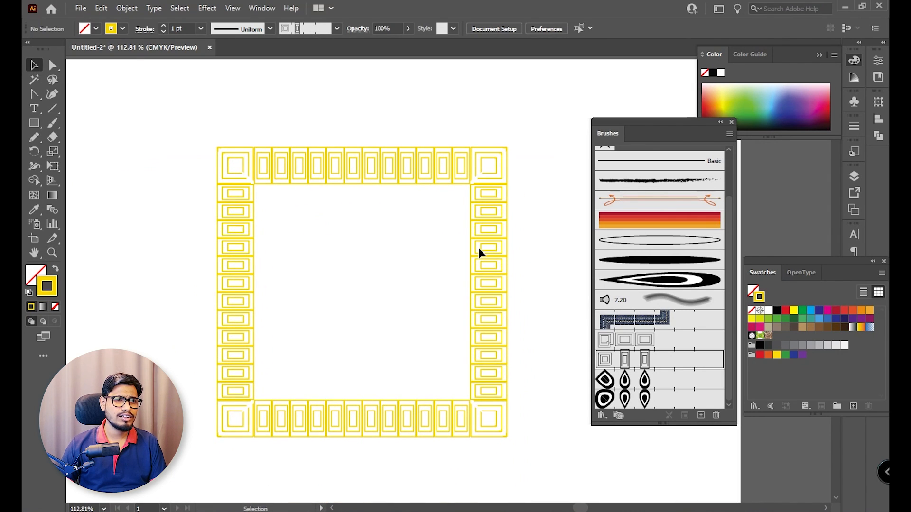
pyautogui.doubleClick(55, 293)
pyautogui.click(571, 260)
pyautogui.moveTo(620, 296); pyautogui.dragTo(493, 315)
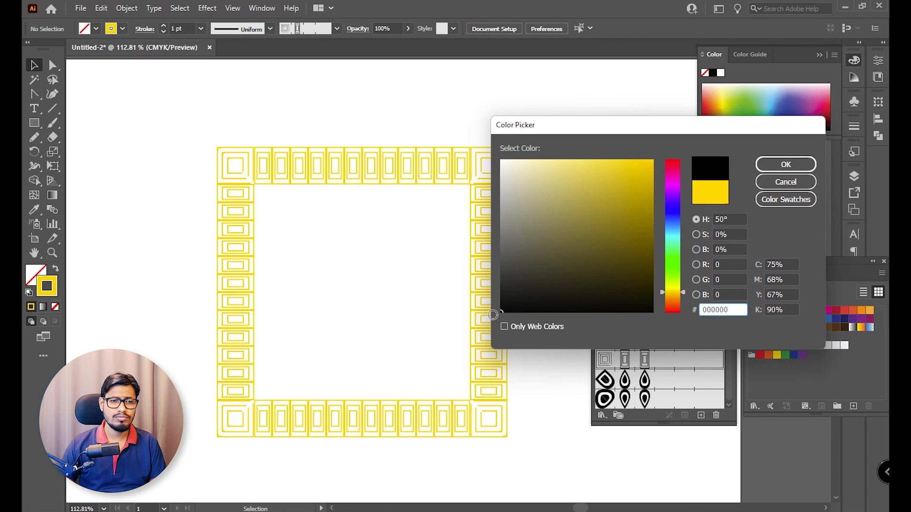
pyautogui.click(787, 165)
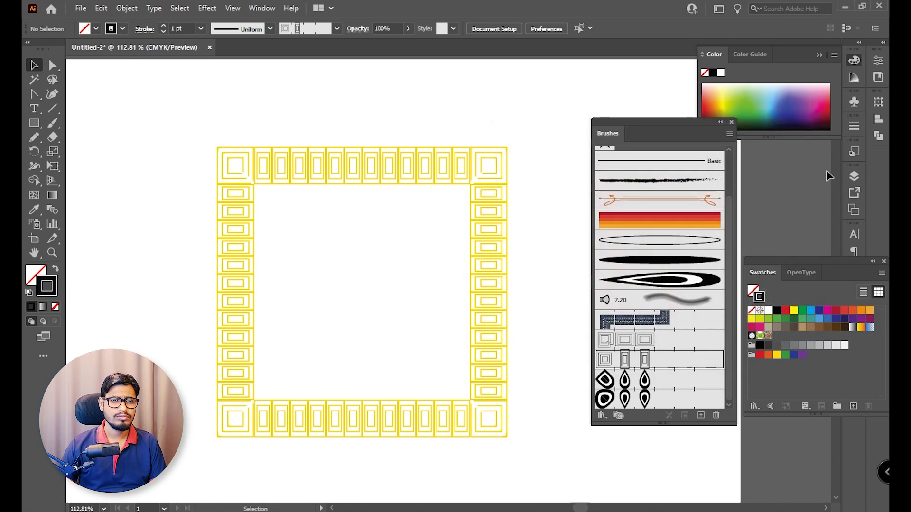
# Replace the yellow patterned square with a new square and apply the pattern brush with wide nested rectangles and notched corners
pyautogui.hotkey('ctrl', 'a')
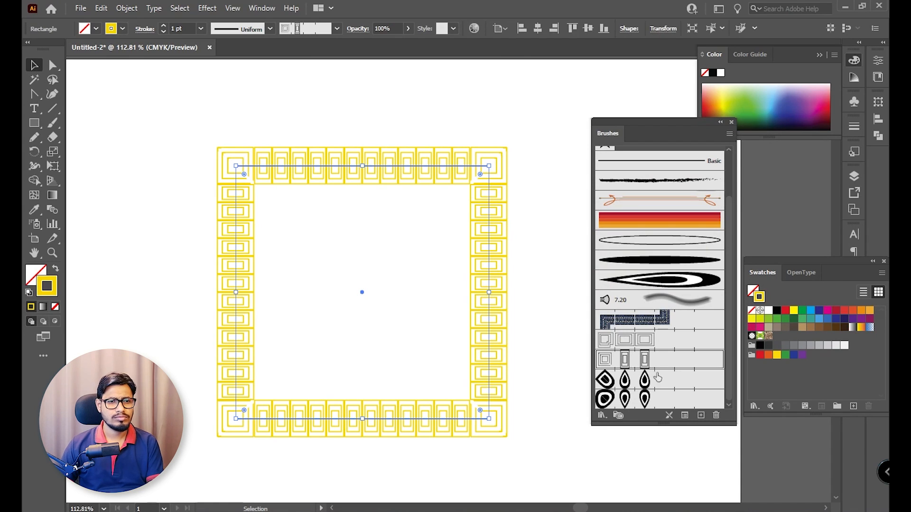
pyautogui.press('Delete')
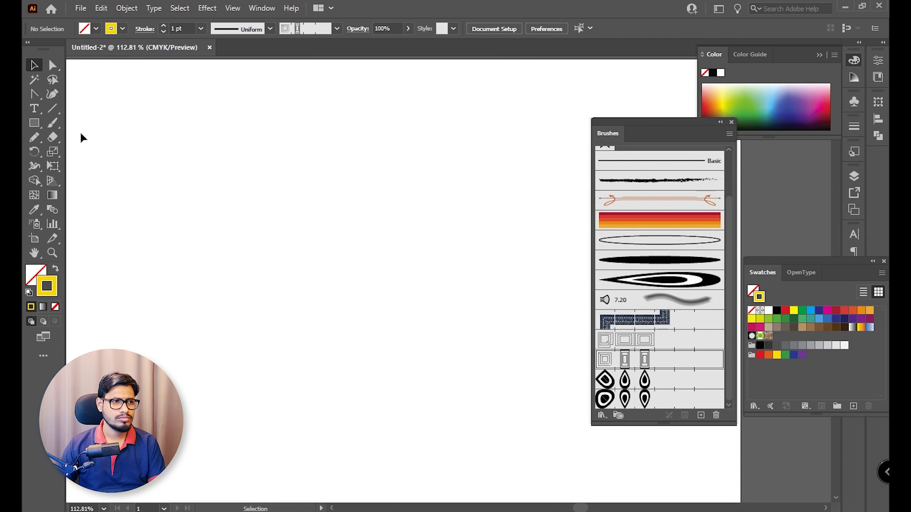
pyautogui.press('m')
pyautogui.moveTo(212, 136); pyautogui.dragTo(498, 422)
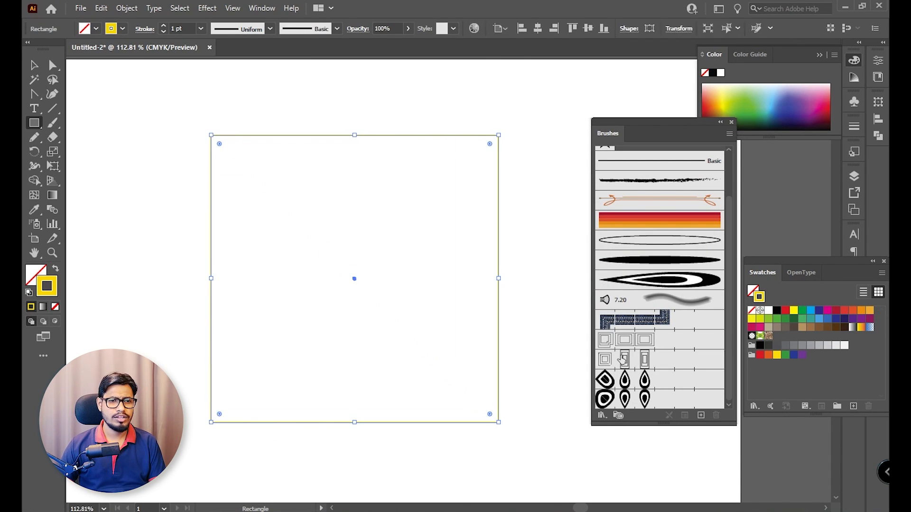
pyautogui.click(664, 341)
pyautogui.click(34, 66)
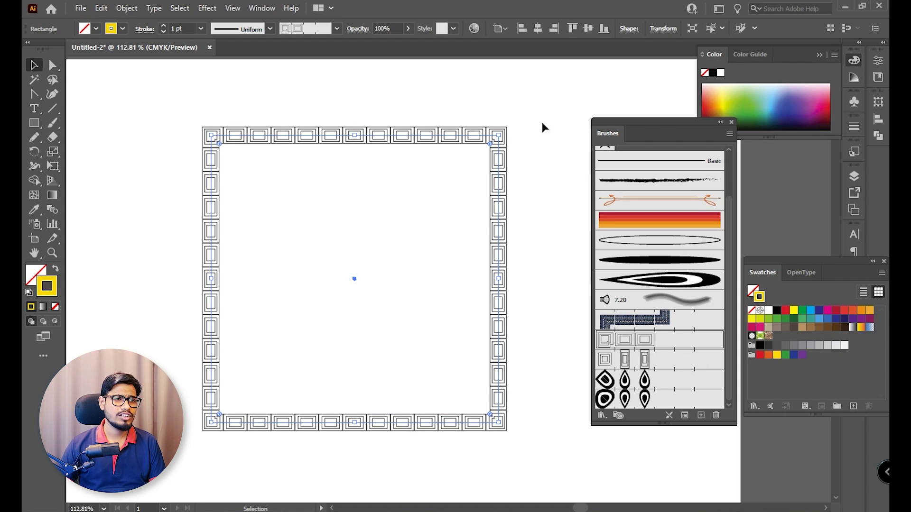
# Try a 3 pt stroke weight on the patterned square and set it back to 1 pt
pyautogui.click(543, 127)
pyautogui.click(499, 218)
pyautogui.click(200, 30)
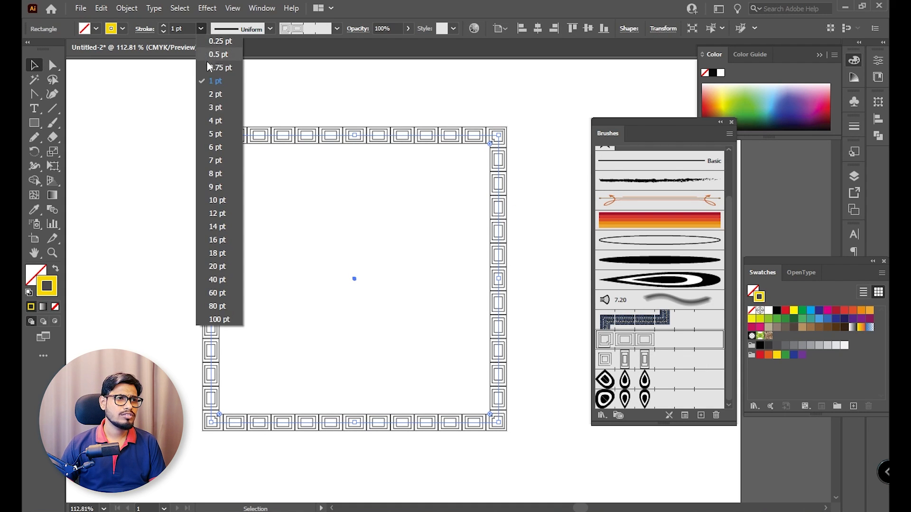
pyautogui.click(223, 107)
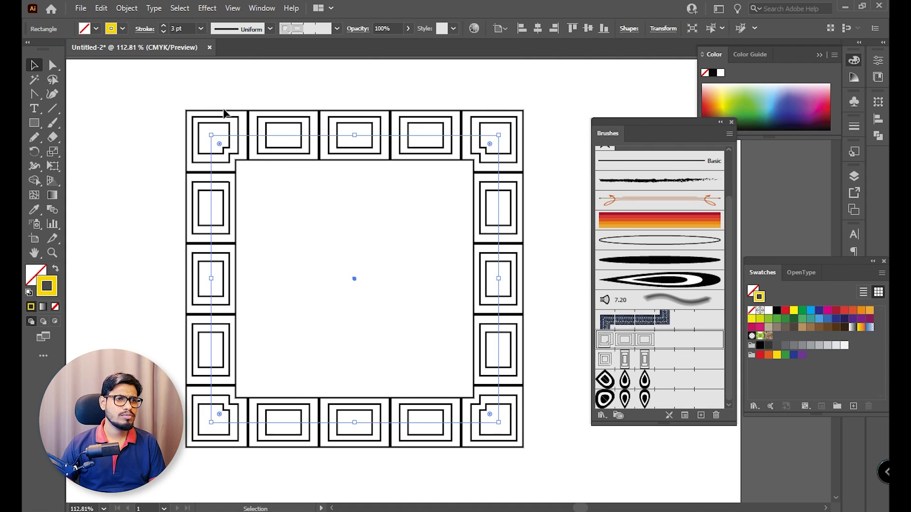
pyautogui.click(200, 29)
pyautogui.click(215, 80)
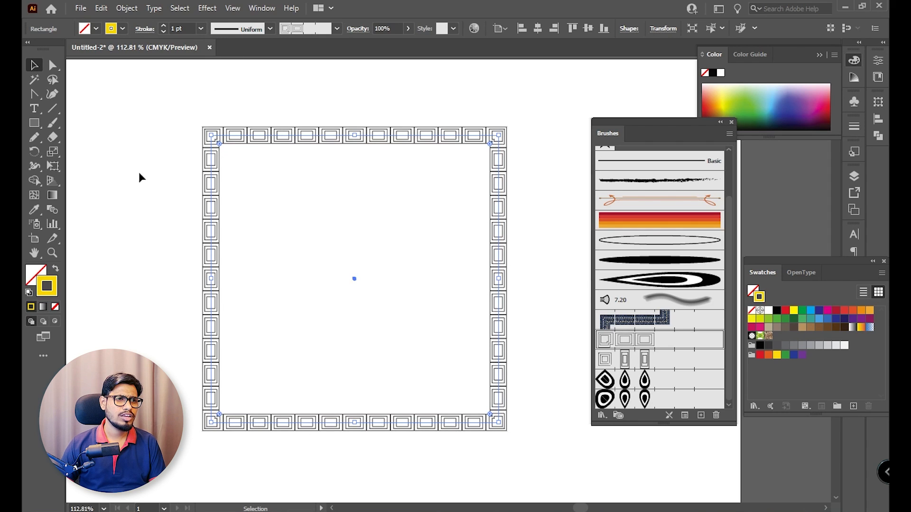
# Set the patterned square's stroke weight to 2 pt
pyautogui.click(138, 172)
pyautogui.click(201, 30)
pyautogui.click(215, 94)
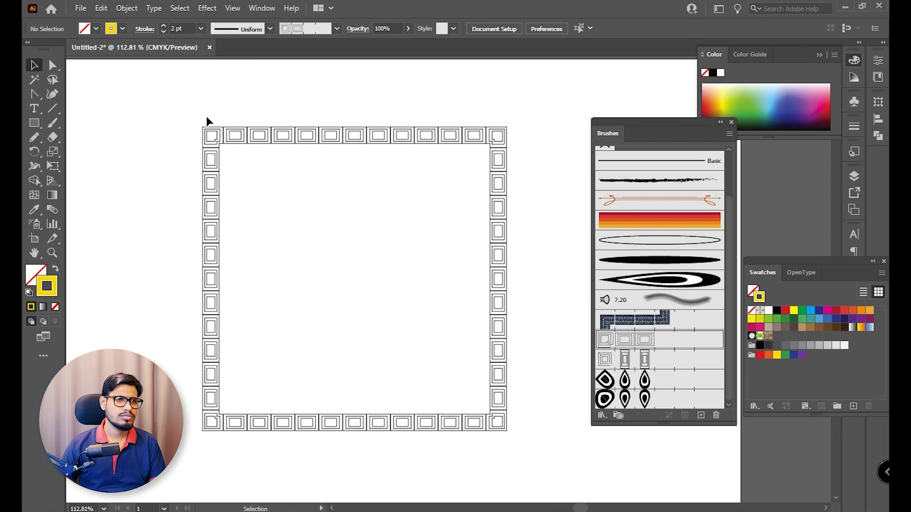
pyautogui.click(251, 136)
pyautogui.click(201, 29)
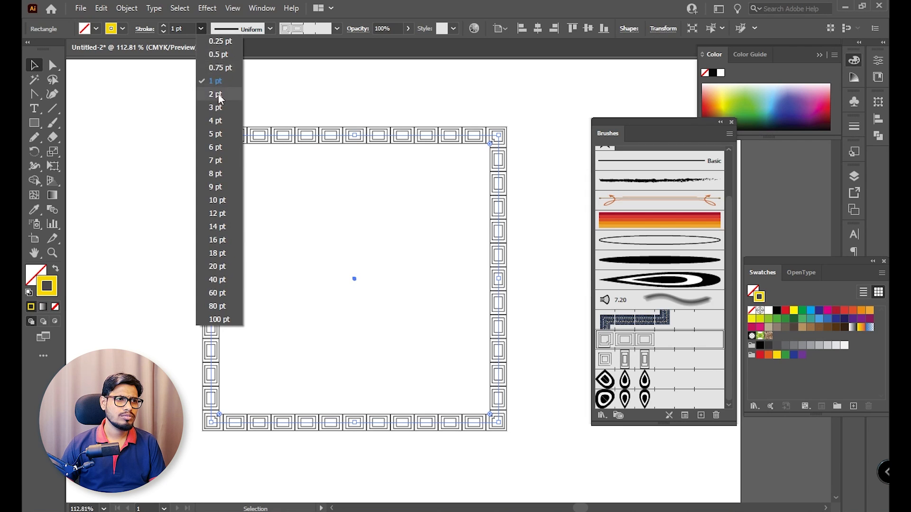
pyautogui.click(219, 95)
pyautogui.click(535, 124)
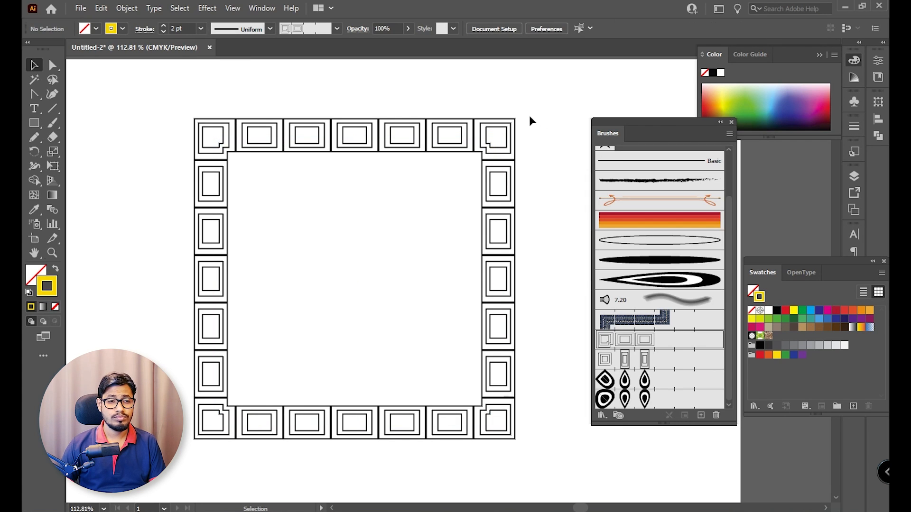
# Examine up close how the corner tiles join the side tiles at the patterned square's corners
pyautogui.press('z')
pyautogui.moveTo(112, 71); pyautogui.dragTo(321, 128)
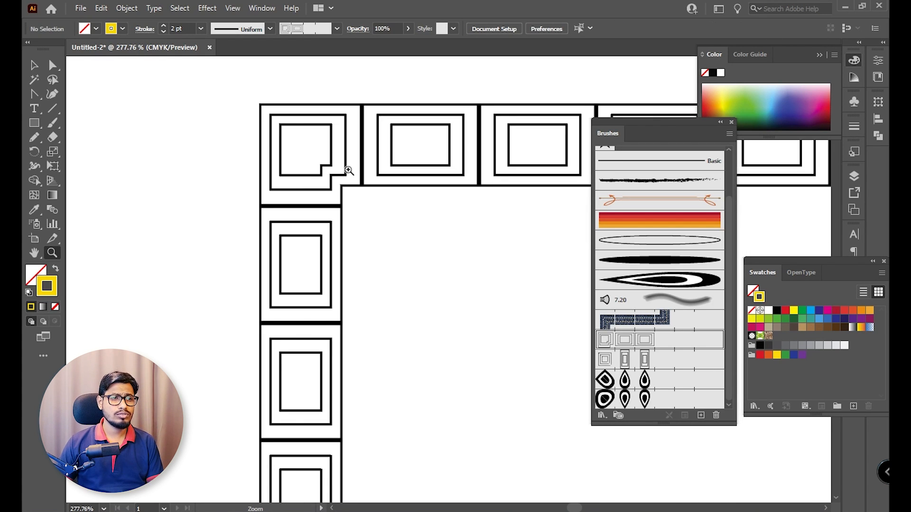
pyautogui.moveTo(348, 170); pyautogui.dragTo(239, 144)
pyautogui.press('space')
pyautogui.moveTo(496, 237); pyautogui.dragTo(234, 134)
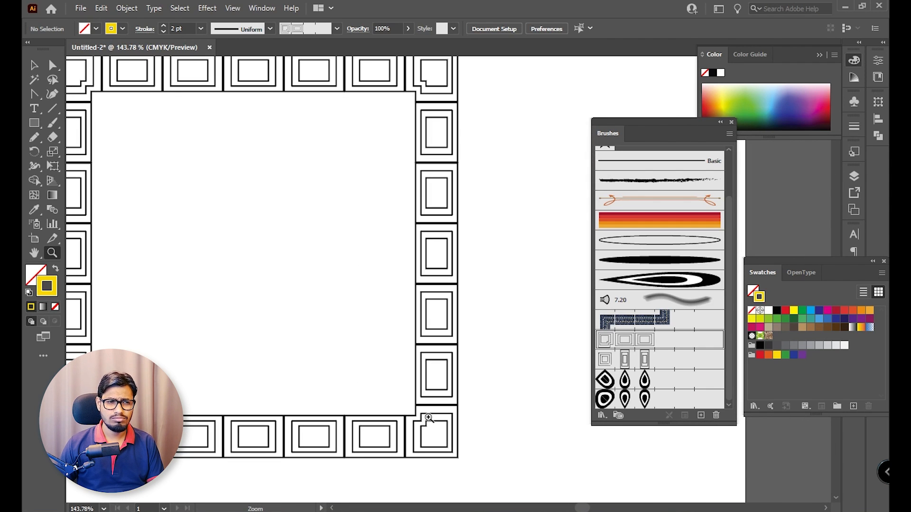
pyautogui.press('space')
pyautogui.moveTo(380, 402); pyautogui.dragTo(496, 459)
pyautogui.moveTo(493, 394); pyautogui.dragTo(417, 347)
pyautogui.press('space')
pyautogui.moveTo(456, 412); pyautogui.dragTo(423, 343)
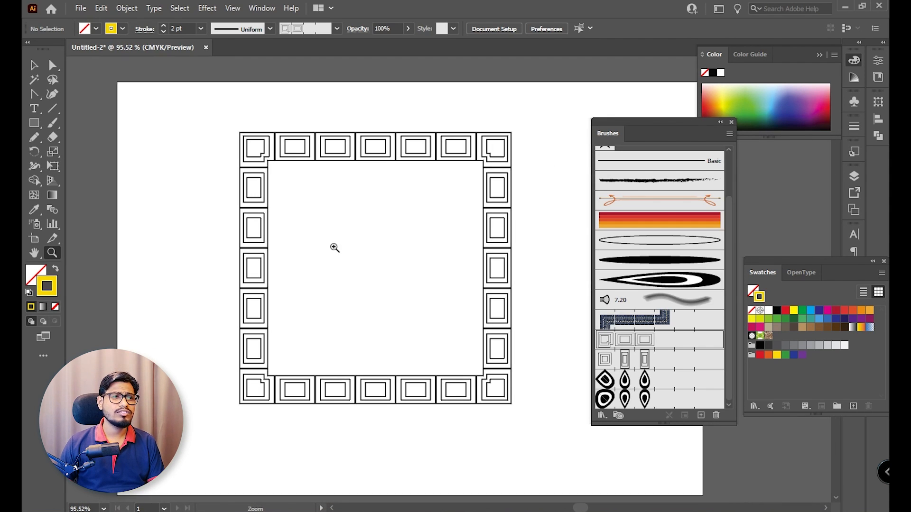
# Delete the patterned square from the artboard
pyautogui.click(34, 66)
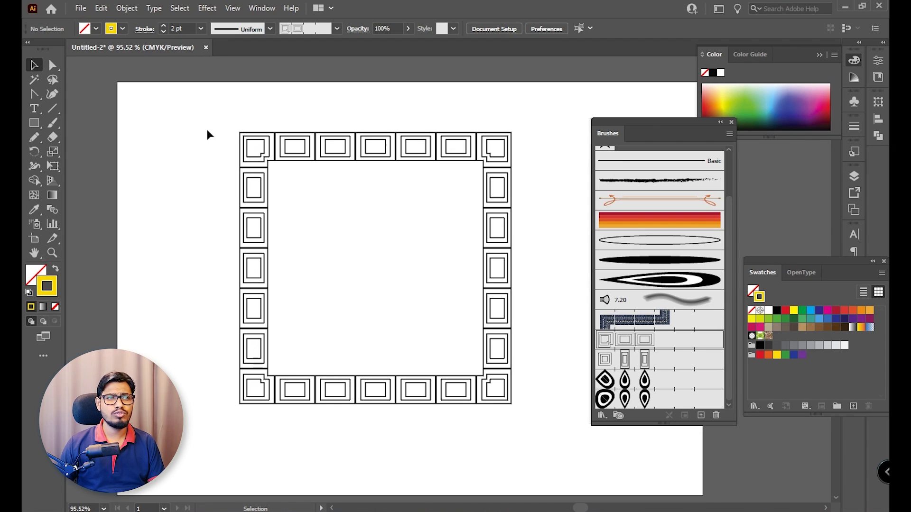
pyautogui.moveTo(206, 131); pyautogui.dragTo(484, 410)
pyautogui.press('Delete')
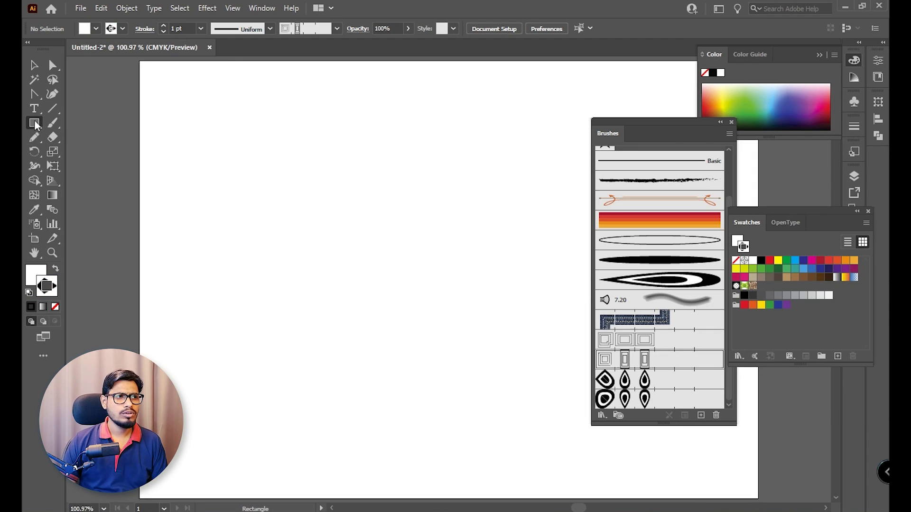
pyautogui.moveTo(34, 123); pyautogui.dragTo(59, 122)
pyautogui.moveTo(350, 194); pyautogui.dragTo(392, 236)
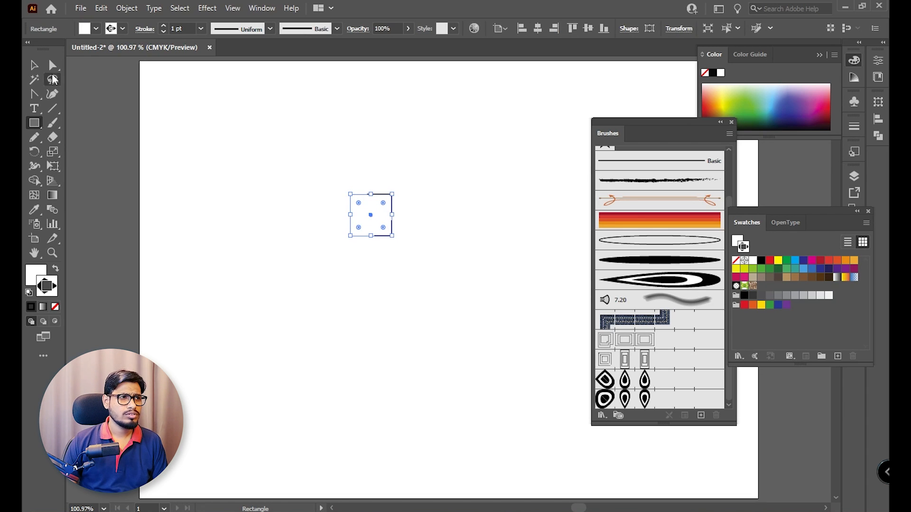
pyautogui.click(35, 65)
pyautogui.hotkey('ctrl', 'z')
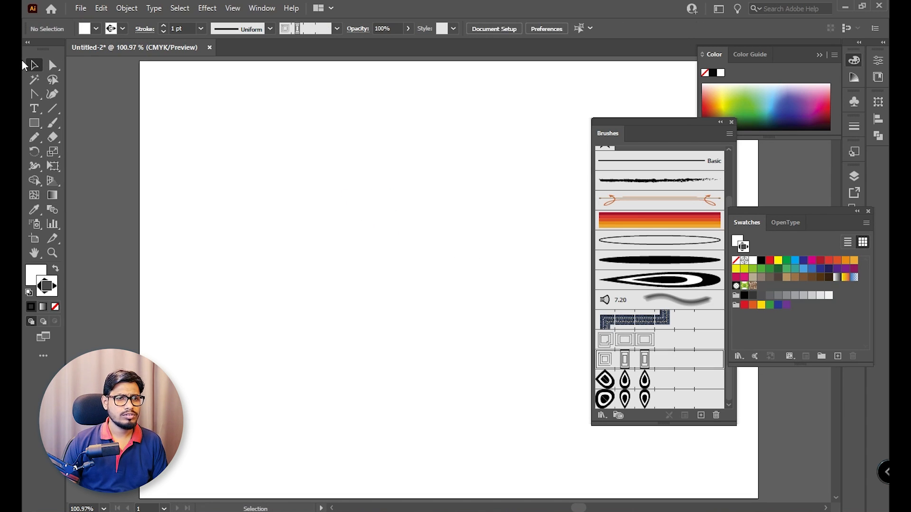
# Restore the default white fill and black stroke and draw a small square in the upper middle of the artboard
pyautogui.click(29, 293)
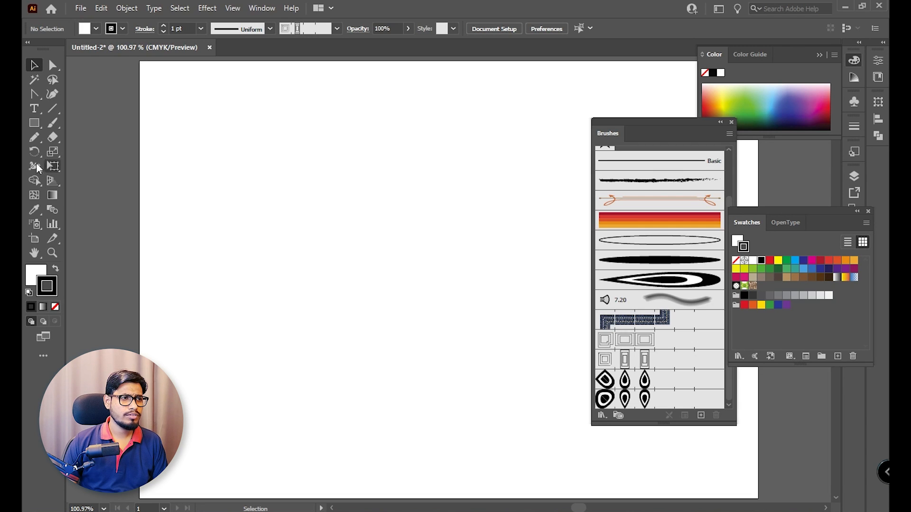
pyautogui.click(34, 123)
pyautogui.moveTo(379, 180); pyautogui.dragTo(406, 182)
pyautogui.press('v')
pyautogui.click(491, 305)
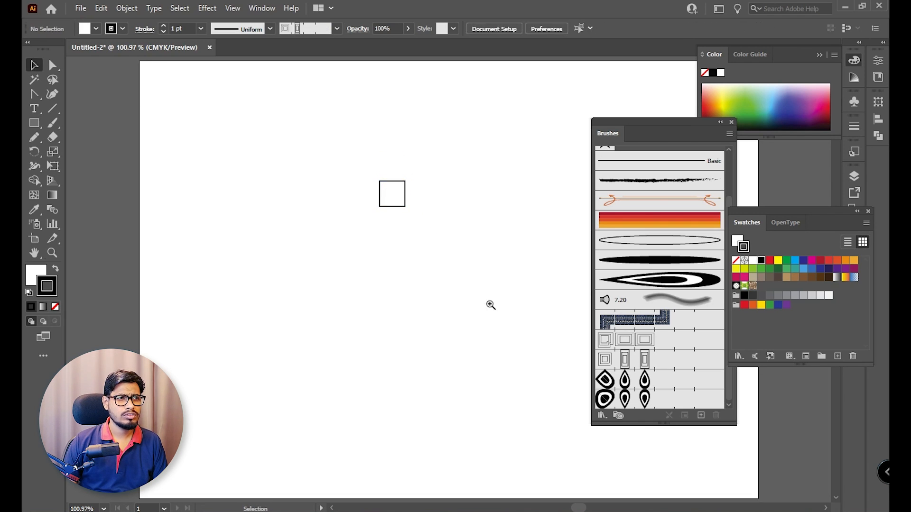
# Duplicate the small square, scale the copy down and place it inside the original to form nested squares
pyautogui.press('z')
pyautogui.moveTo(330, 124); pyautogui.dragTo(374, 227)
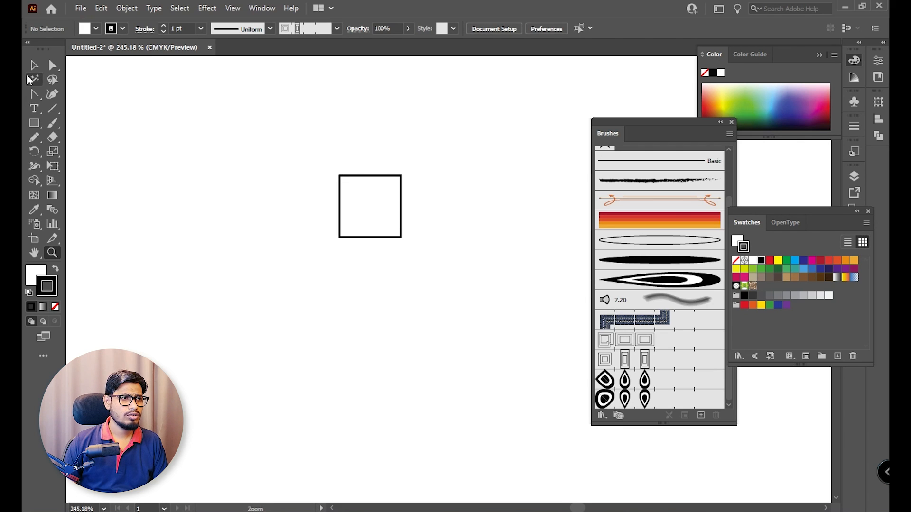
pyautogui.click(33, 65)
pyautogui.click(403, 224)
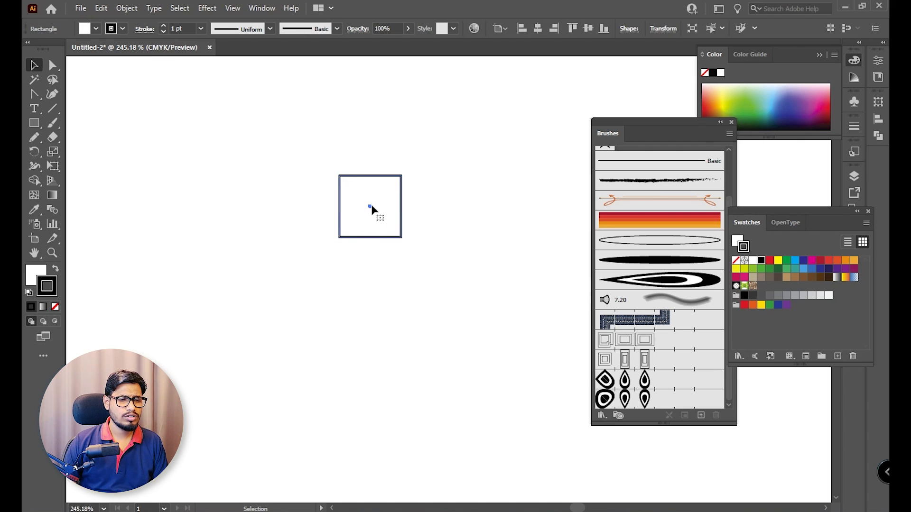
pyautogui.moveTo(372, 209); pyautogui.dragTo(441, 208)
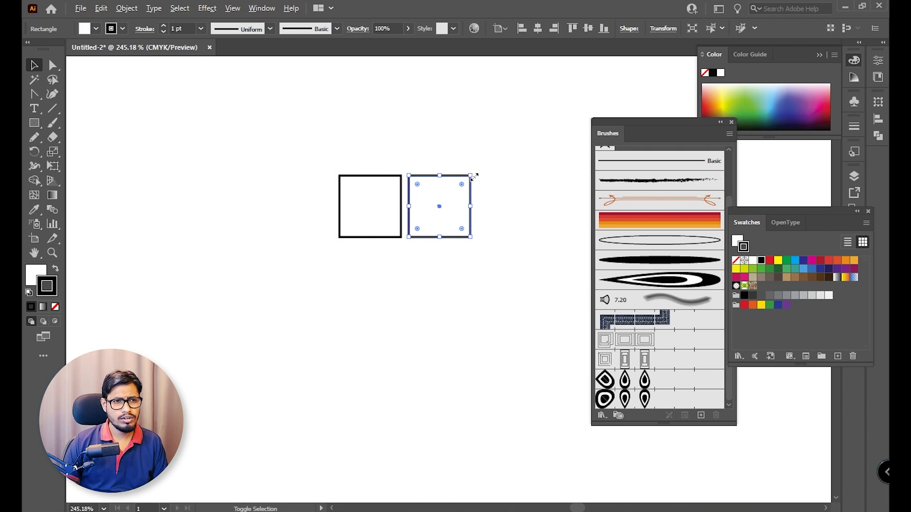
pyautogui.moveTo(473, 176); pyautogui.dragTo(400, 198)
pyautogui.click(437, 204)
pyautogui.click(426, 196)
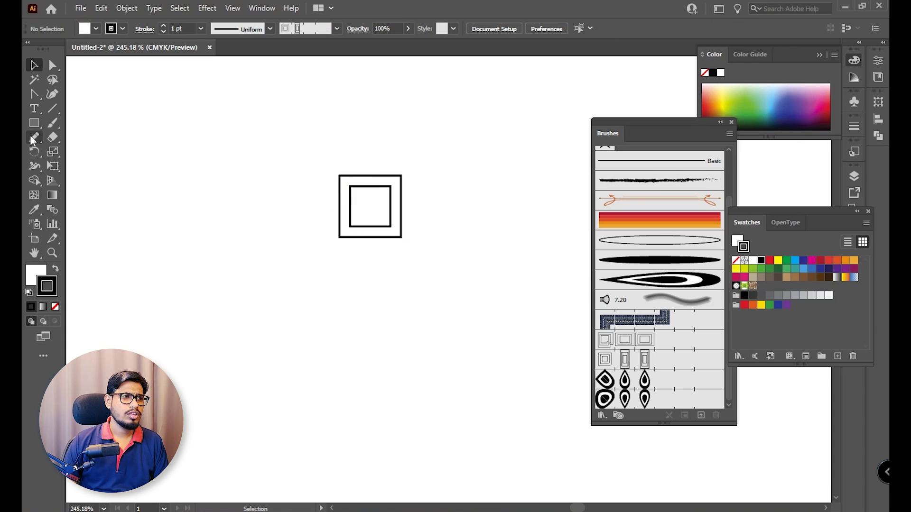
# Draw a small circle inside the inner square and center all three shapes on each other
pyautogui.click(33, 123)
pyautogui.click(79, 153)
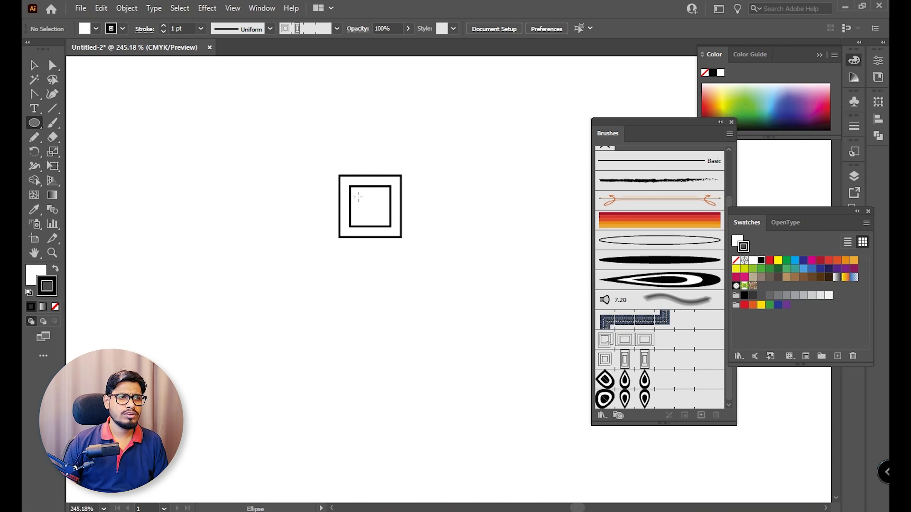
pyautogui.moveTo(370, 203); pyautogui.dragTo(378, 211)
pyautogui.click(33, 65)
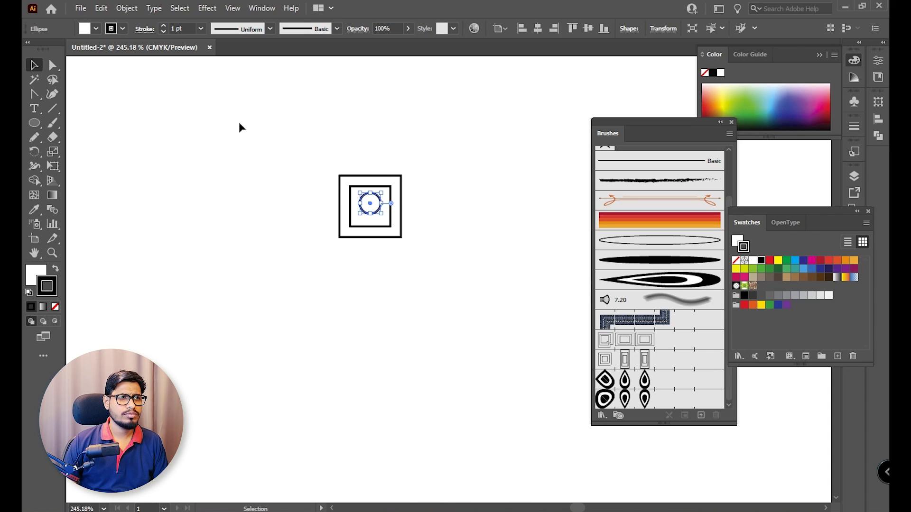
pyautogui.moveTo(299, 142); pyautogui.dragTo(417, 253)
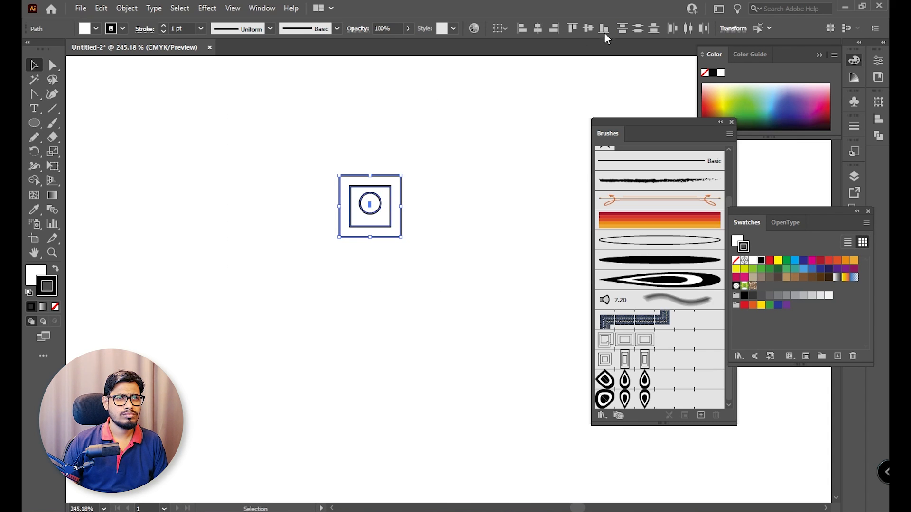
pyautogui.click(528, 205)
# Swap fill and stroke on the outer square and on the circle so both have black fills and white strokes
pyautogui.press('z')
pyautogui.moveTo(392, 224); pyautogui.dragTo(555, 401)
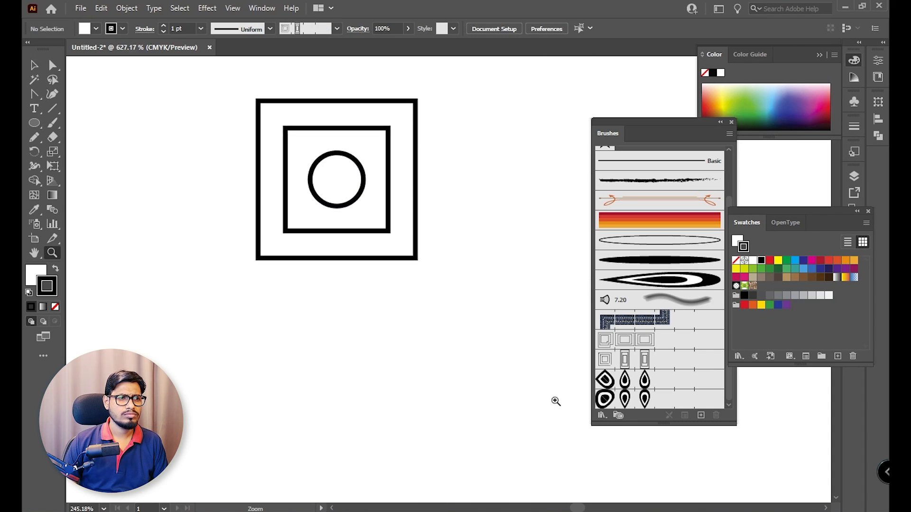
pyautogui.moveTo(374, 207); pyautogui.dragTo(420, 253)
pyautogui.click(37, 65)
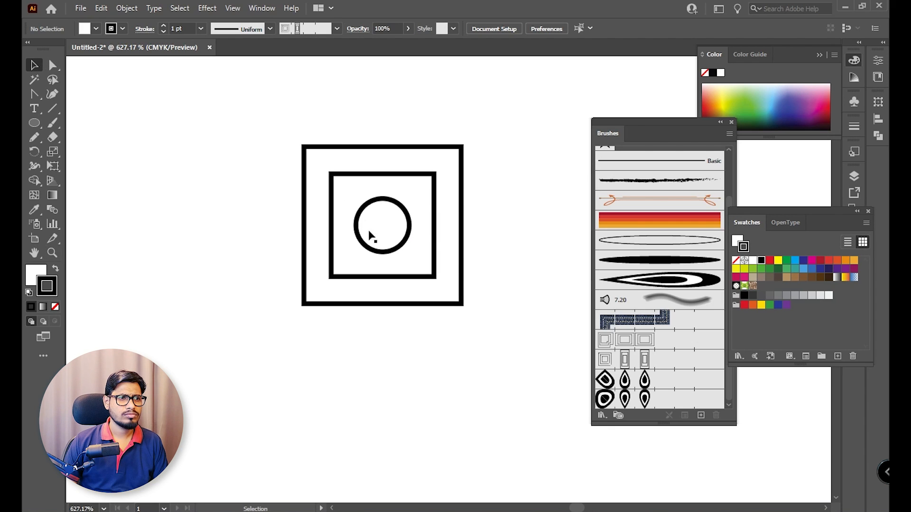
pyautogui.click(462, 196)
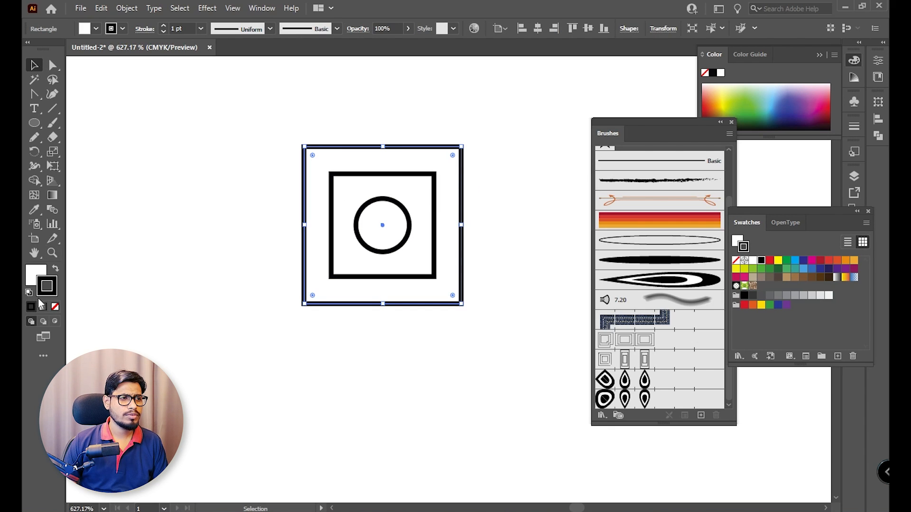
pyautogui.click(55, 268)
pyautogui.click(496, 247)
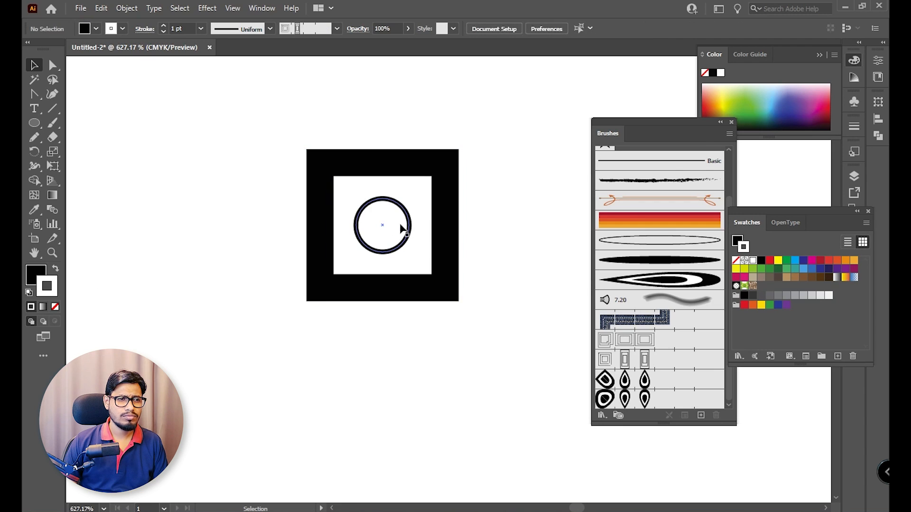
pyautogui.click(411, 229)
pyautogui.click(56, 269)
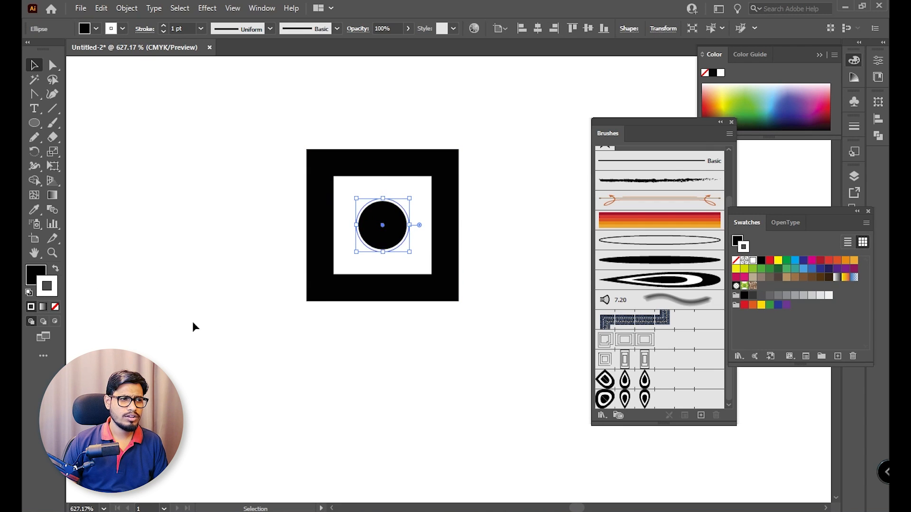
# Remove the stroke from the two squares and the circle
pyautogui.click(247, 89)
pyautogui.moveTo(248, 88); pyautogui.dragTo(471, 319)
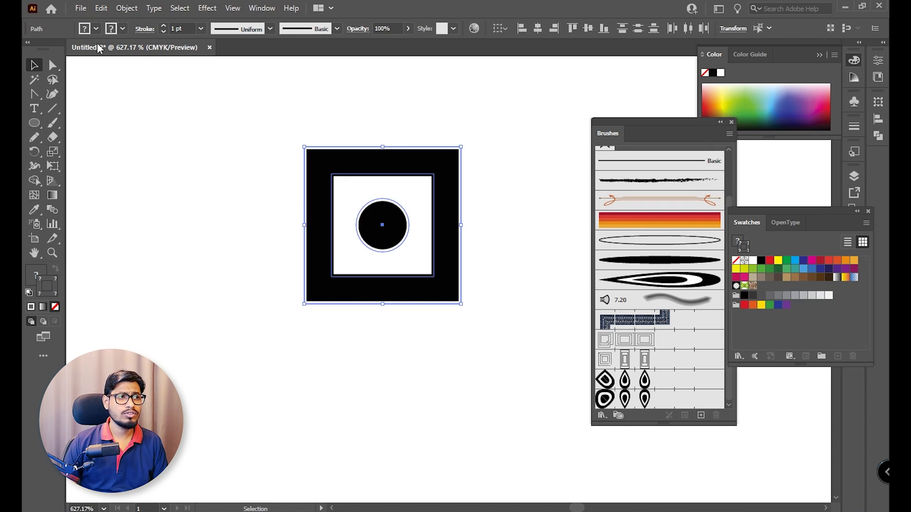
pyautogui.click(122, 28)
pyautogui.click(30, 50)
pyautogui.click(175, 198)
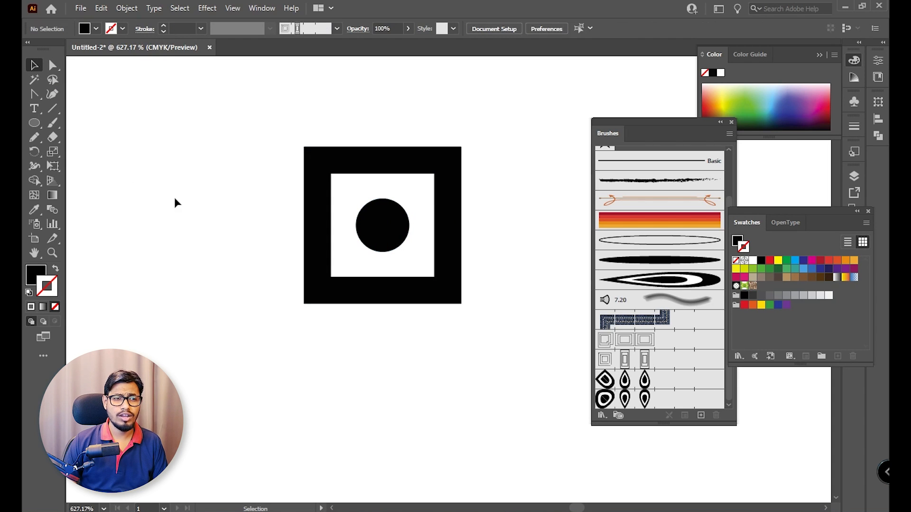
# Add the nested squares and circle to the swatches as a new pattern swatch
pyautogui.press('z')
pyautogui.moveTo(463, 230); pyautogui.dragTo(156, 152)
pyautogui.moveTo(420, 262); pyautogui.dragTo(348, 242)
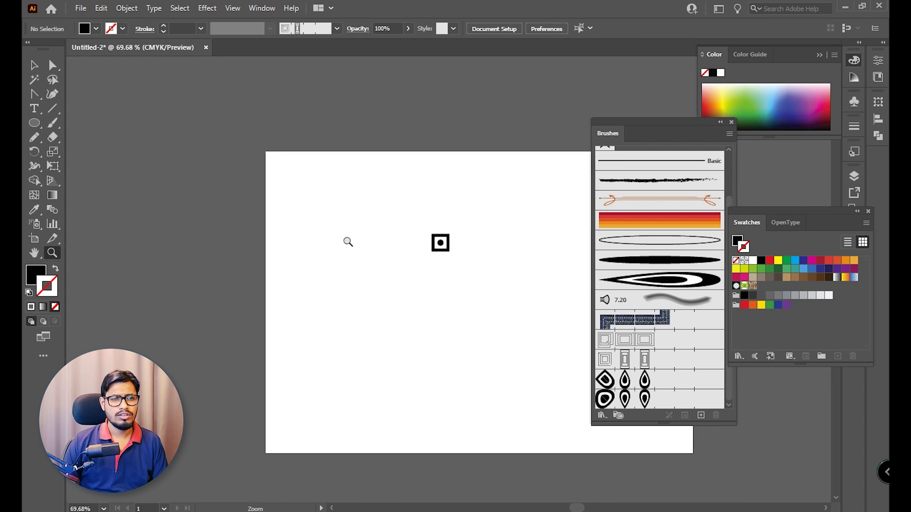
pyautogui.press('space')
pyautogui.moveTo(453, 266); pyautogui.dragTo(396, 254)
pyautogui.moveTo(383, 221); pyautogui.dragTo(440, 282)
pyautogui.click(34, 65)
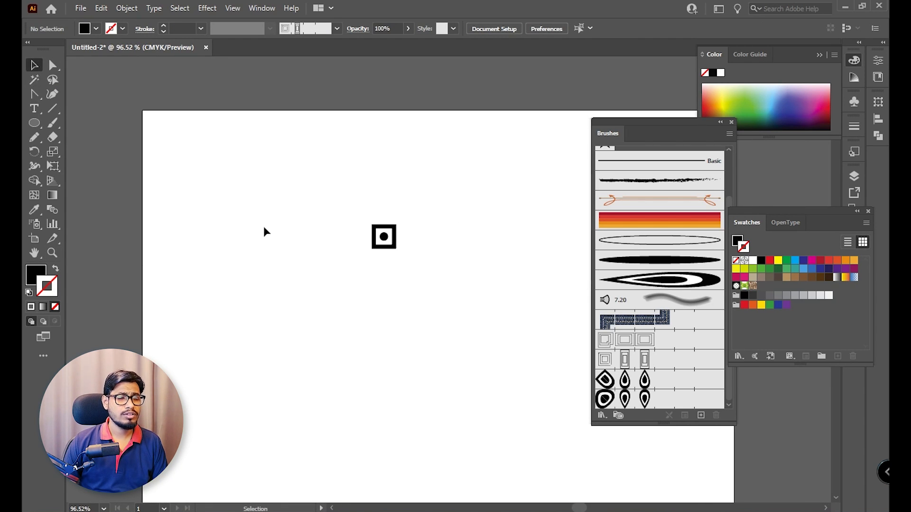
pyautogui.moveTo(349, 190); pyautogui.dragTo(496, 302)
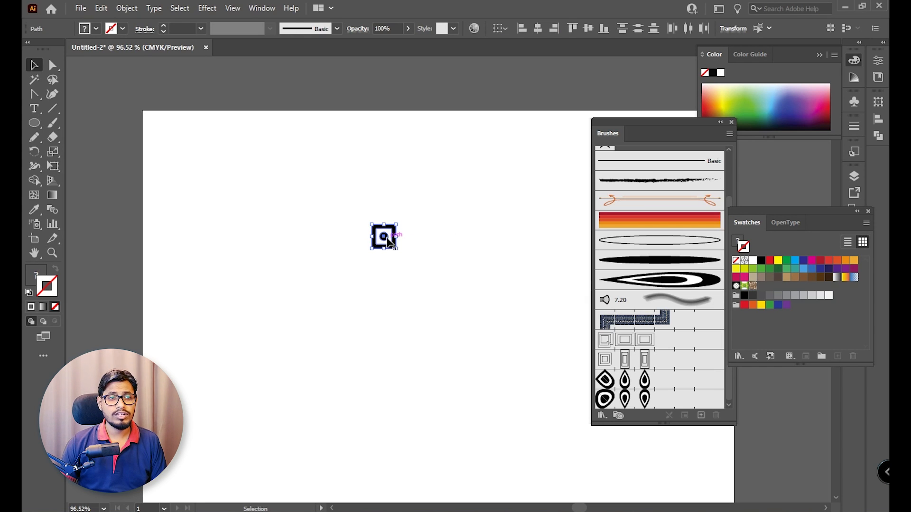
pyautogui.moveTo(387, 238); pyautogui.dragTo(762, 289)
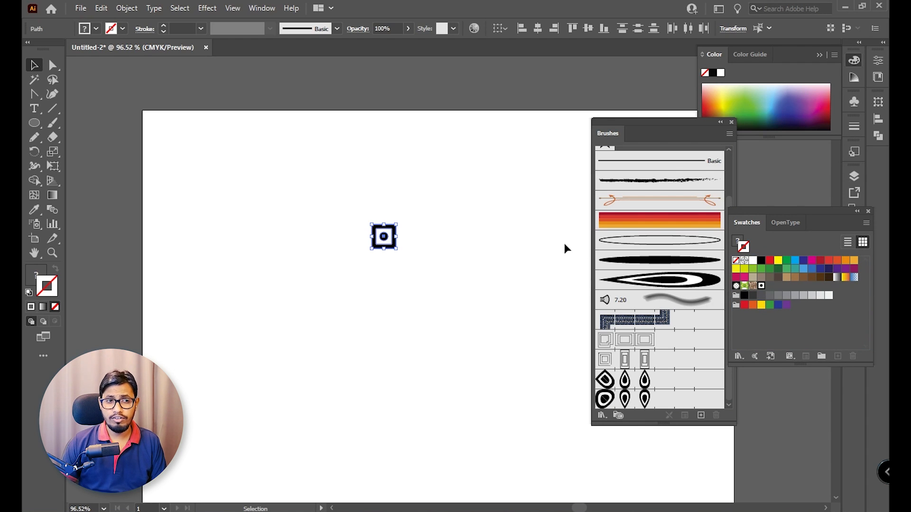
# Rotate the nested squares and circle by 45° into a diamond
pyautogui.hotkey('ctrl', '=')
pyautogui.hotkey('ctrl', '=')
pyautogui.hotkey('ctrl', '=')
pyautogui.hotkey('ctrl', '=')
pyautogui.press('space')
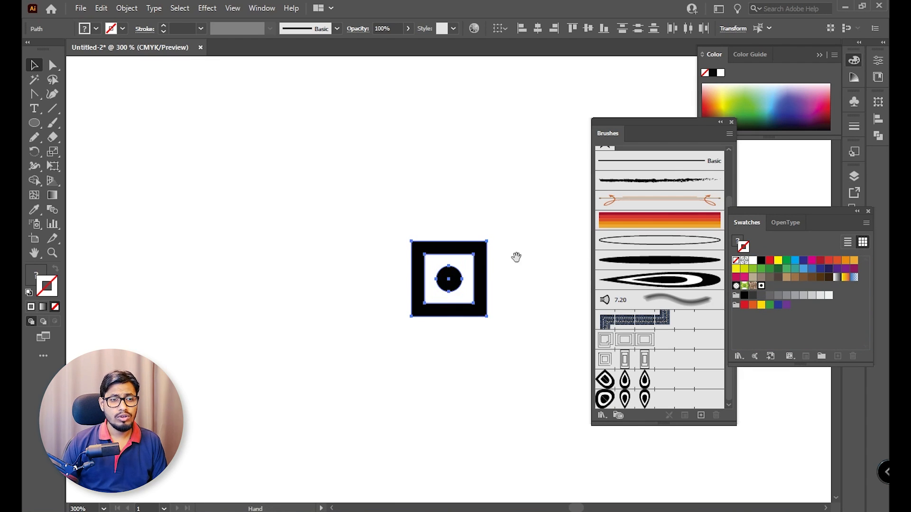
pyautogui.moveTo(516, 258); pyautogui.dragTo(464, 260)
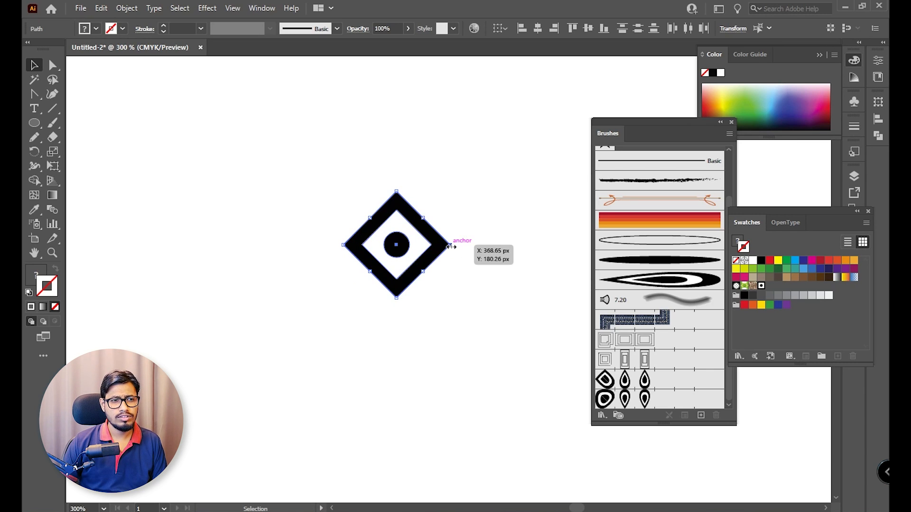
# Pull the right corner points of both diamonds outward to stretch them into a long point
pyautogui.press('a')
pyautogui.moveTo(477, 231); pyautogui.dragTo(425, 285)
pyautogui.moveTo(449, 245); pyautogui.dragTo(503, 246)
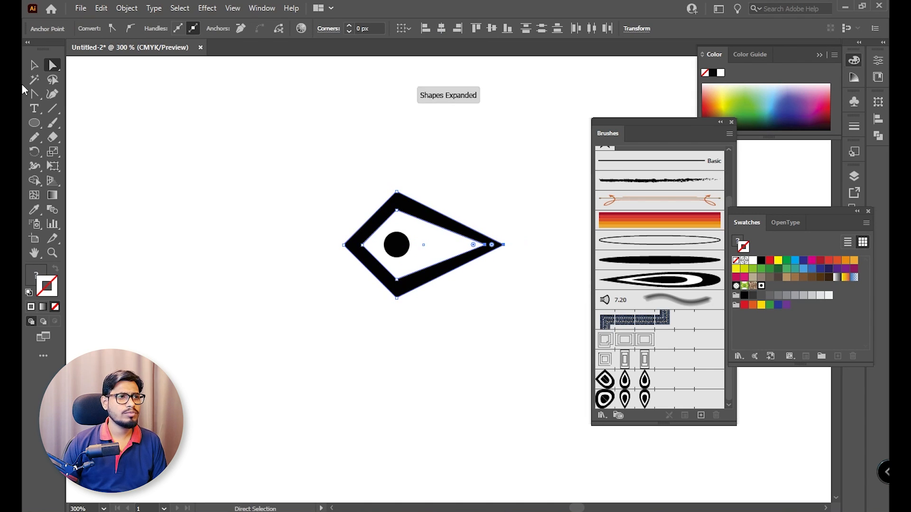
# Add the pointed artwork to the swatches as another pattern swatch and delete the artwork from the artboard
pyautogui.press('v')
pyautogui.moveTo(234, 142); pyautogui.dragTo(487, 326)
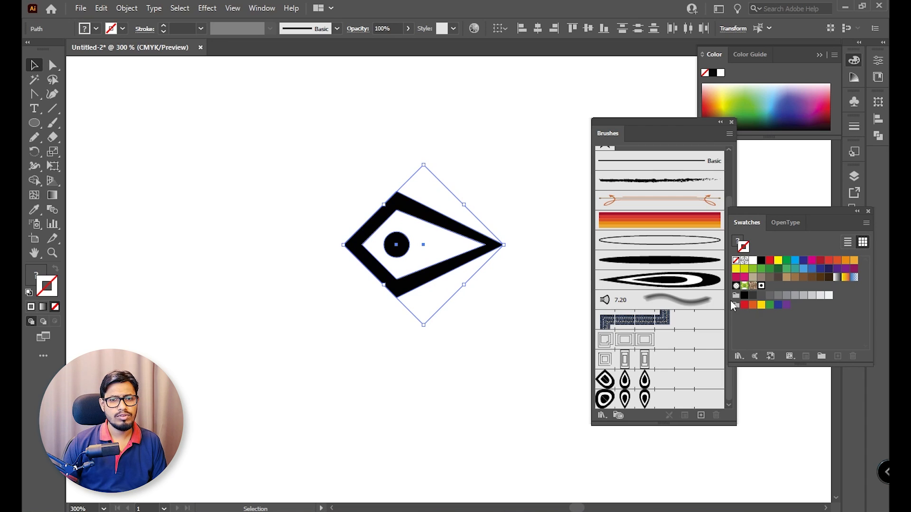
pyautogui.moveTo(464, 254); pyautogui.dragTo(776, 285)
pyautogui.click(498, 364)
pyautogui.hotkey('ctrl', 'a')
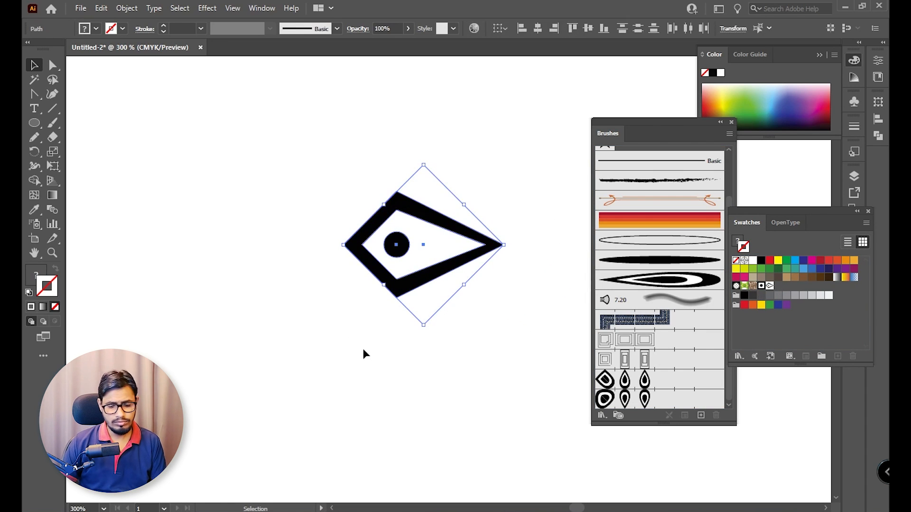
pyautogui.press('Delete')
# Draw a large square in the middle of the artboard with no fill and a black stroke
pyautogui.hotkey('ctrl', '0')
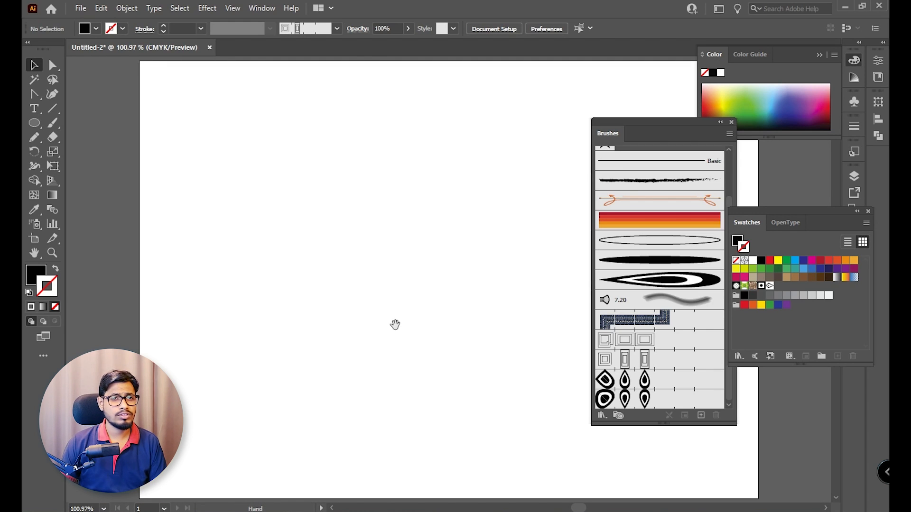
pyautogui.click(35, 122)
pyautogui.click(94, 123)
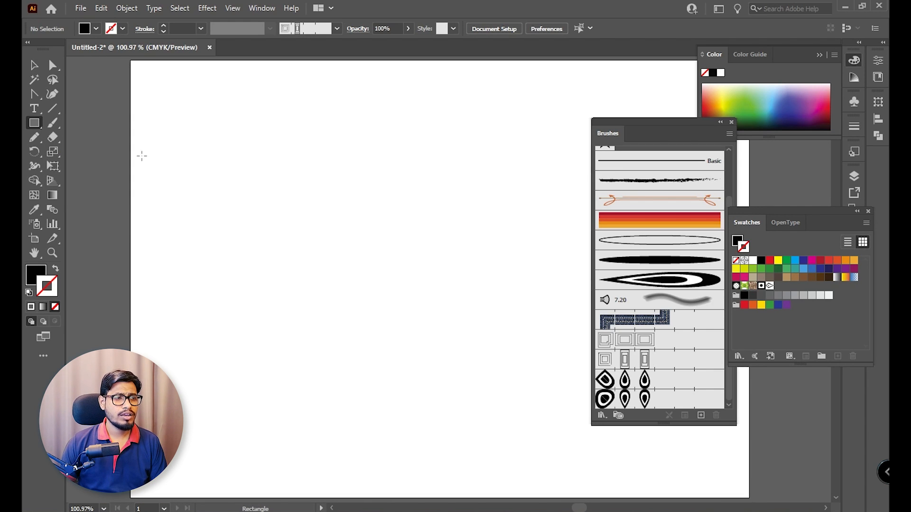
pyautogui.moveTo(249, 143); pyautogui.dragTo(537, 365)
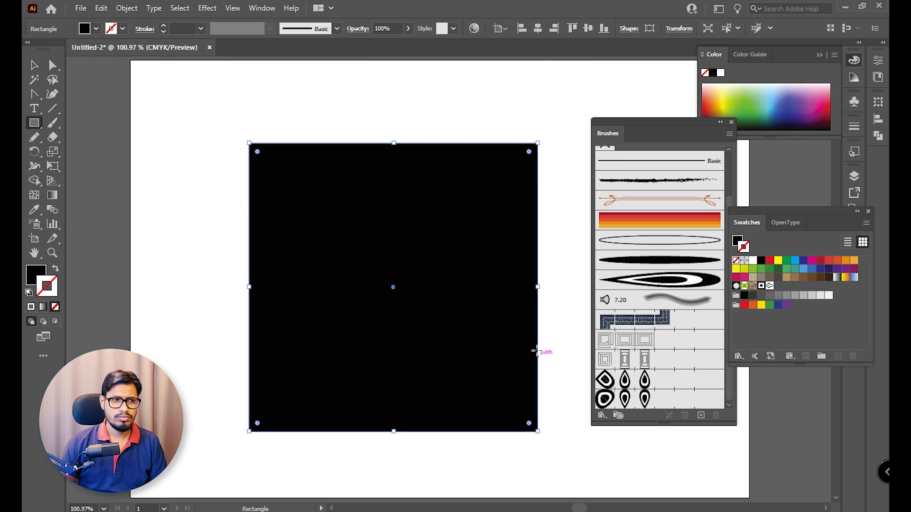
pyautogui.click(56, 269)
pyautogui.click(34, 65)
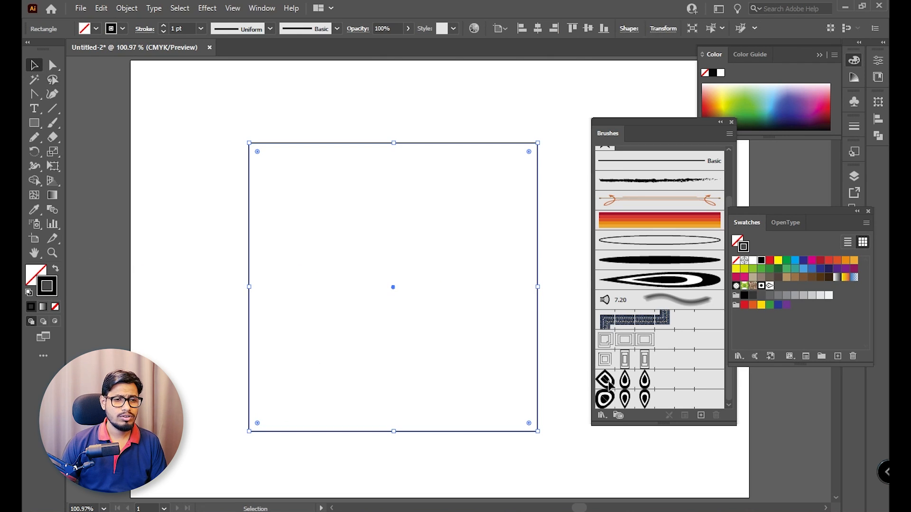
# Apply the nested-rectangle brush with the square corner tile to the large square and open the options of Pattern Brush 2
pyautogui.click(670, 368)
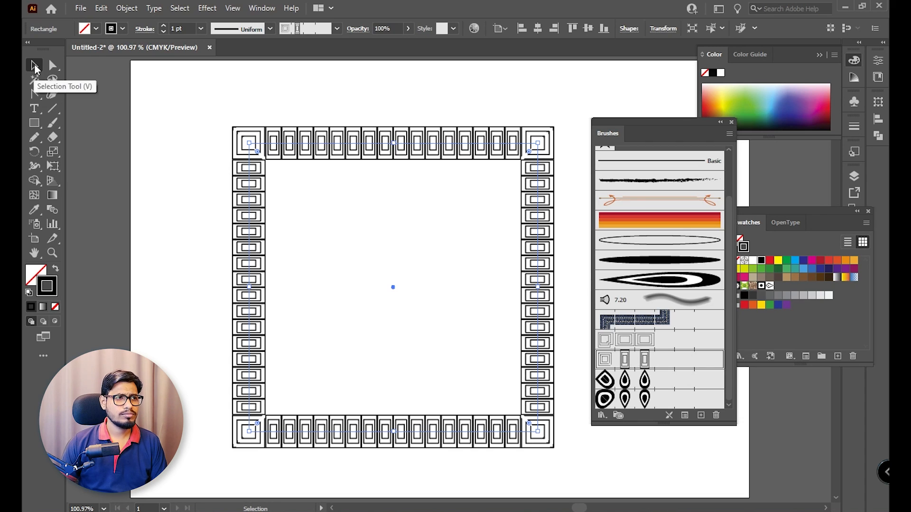
pyautogui.click(162, 144)
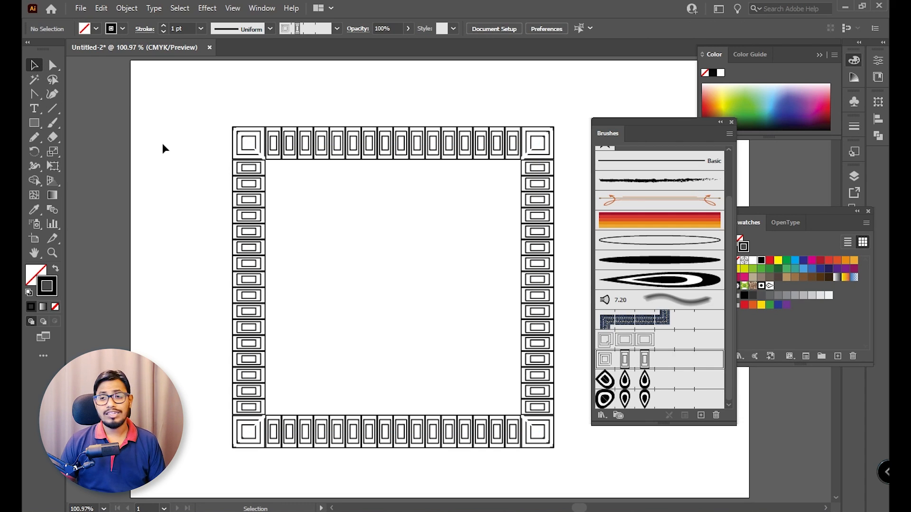
pyautogui.click(252, 152)
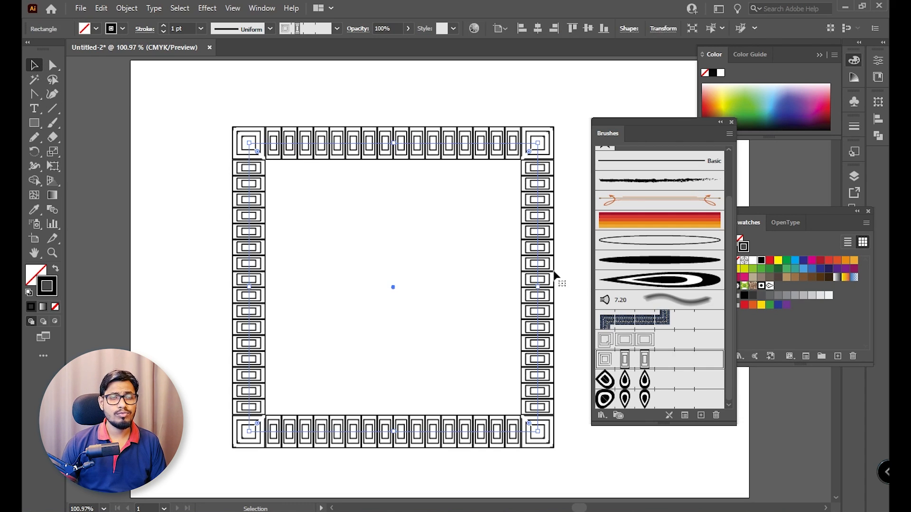
pyautogui.doubleClick(649, 368)
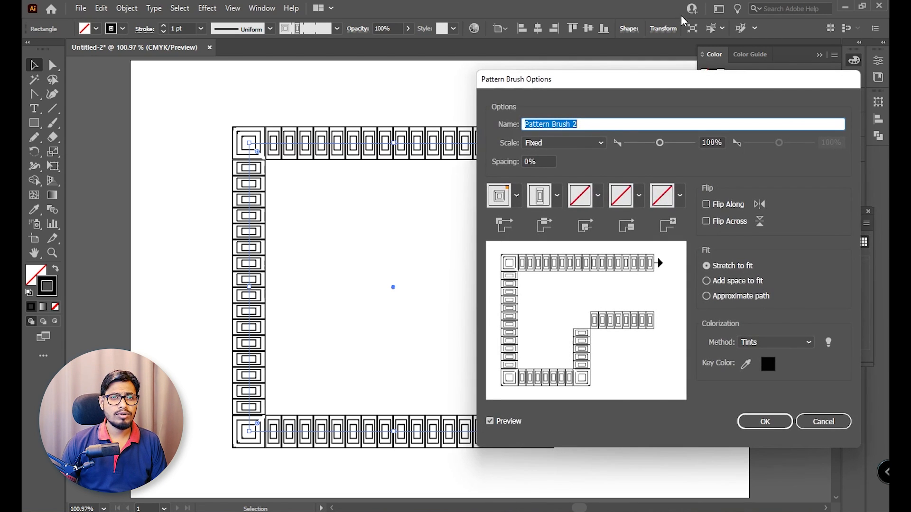
pyautogui.moveTo(708, 83); pyautogui.dragTo(704, 80)
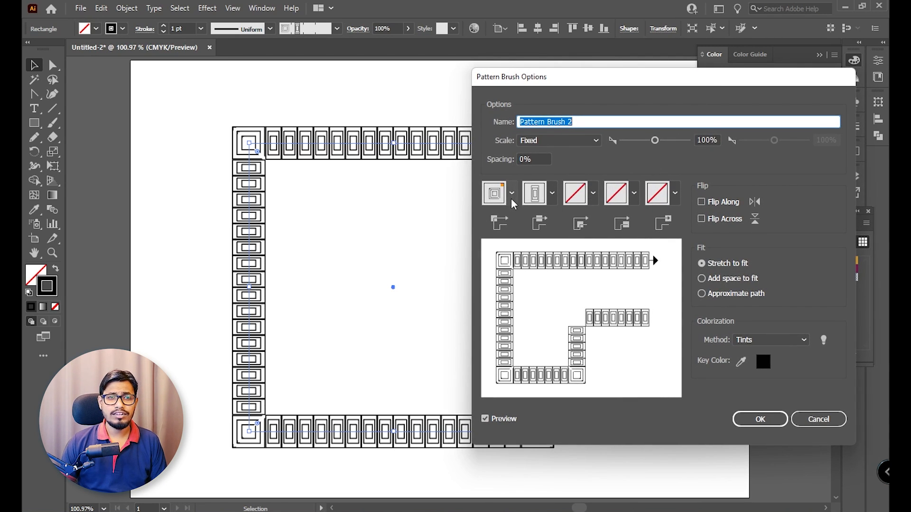
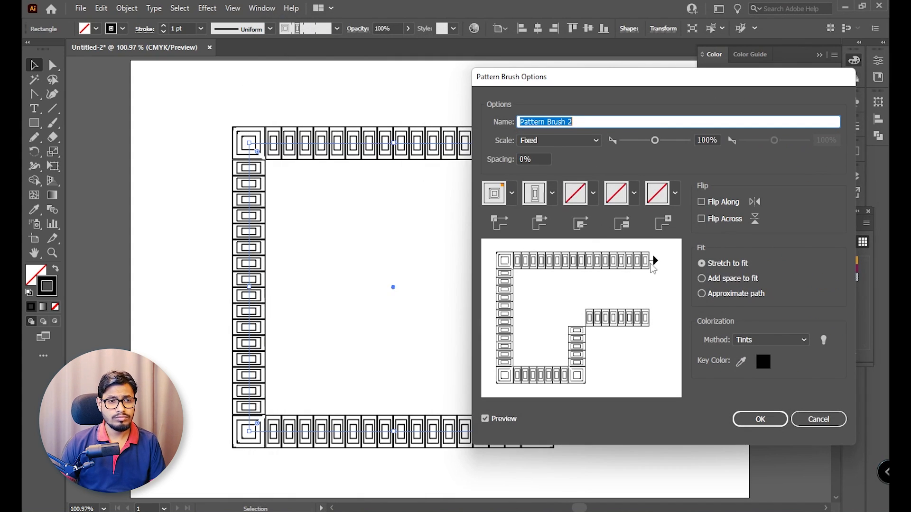
# Set Pattern Brush 2's outer corner tile to New Pattern Swatch 3 and its end tile to the pointed diamond swatch, updating the square's stroke
pyautogui.click(511, 194)
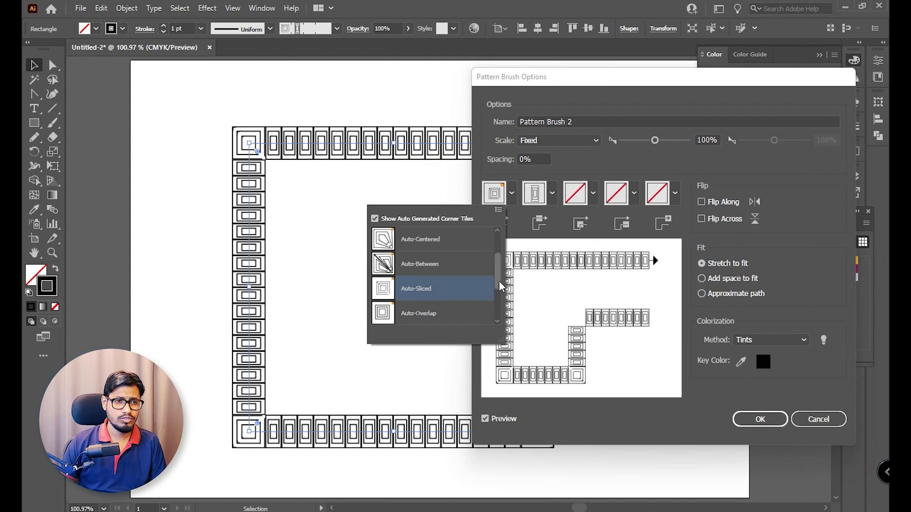
pyautogui.moveTo(502, 341); pyautogui.dragTo(503, 382)
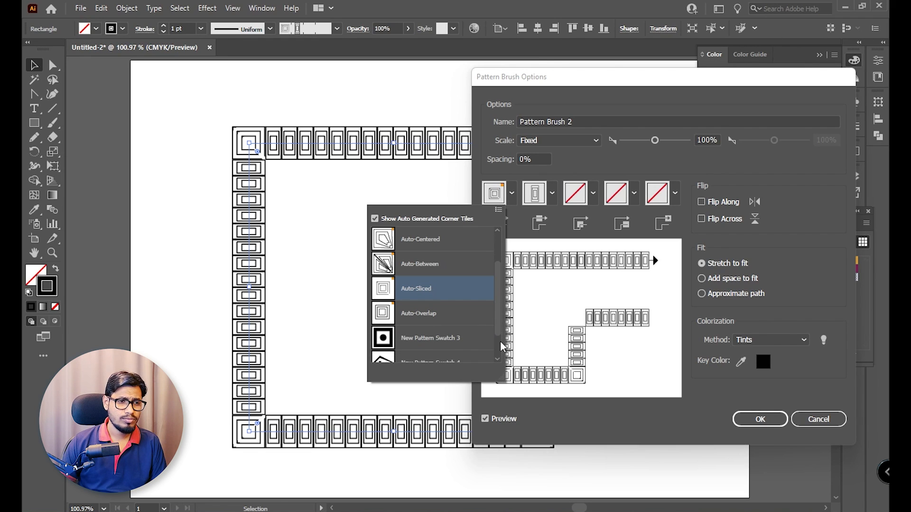
pyautogui.scroll(-2, 498, 311)
pyautogui.click(437, 313)
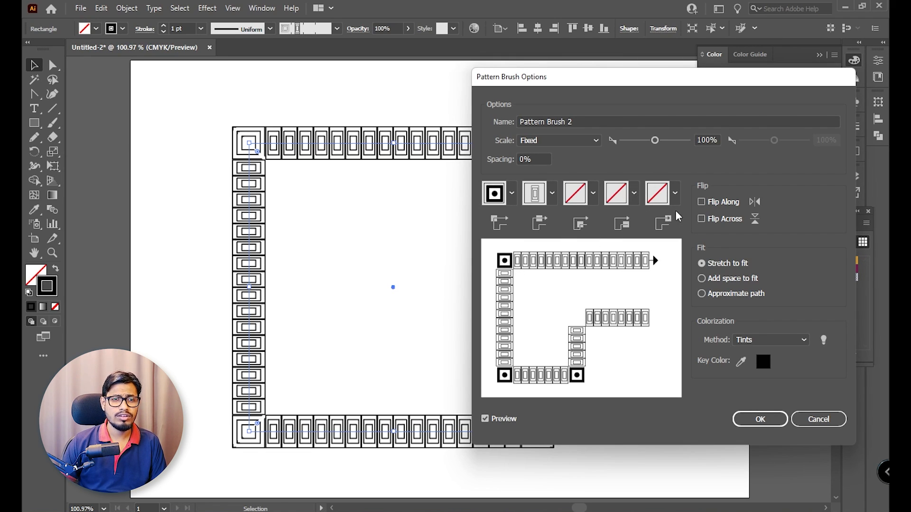
pyautogui.click(675, 193)
pyautogui.click(583, 313)
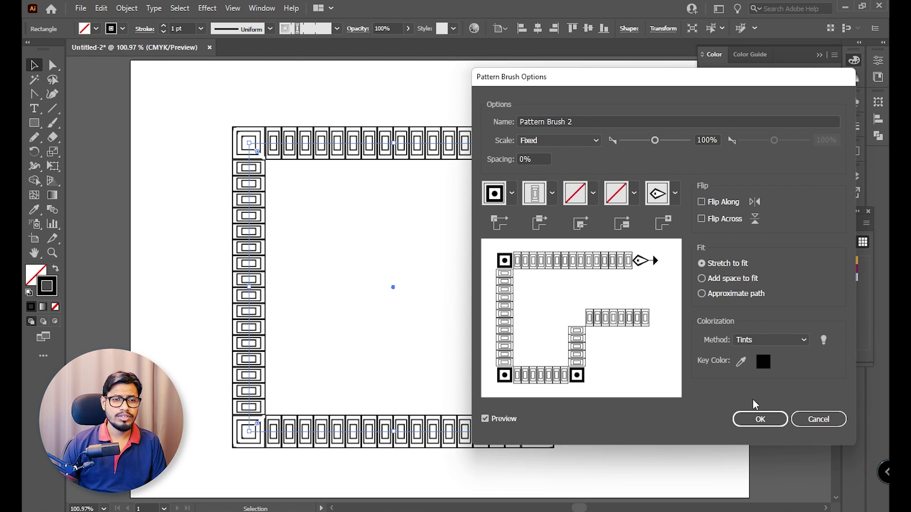
pyautogui.click(772, 420)
pyautogui.click(435, 283)
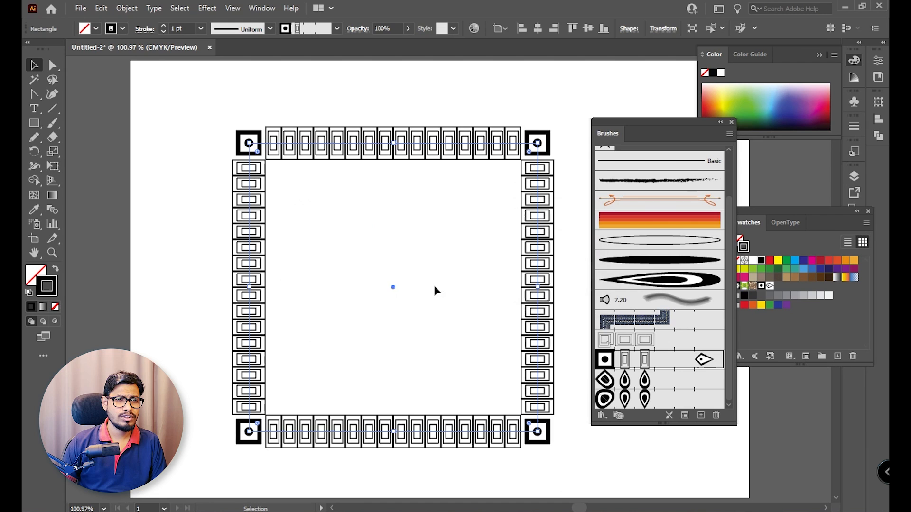
# Deselect the square and examine its corner and side tiles up close
pyautogui.click(191, 217)
pyautogui.press('z')
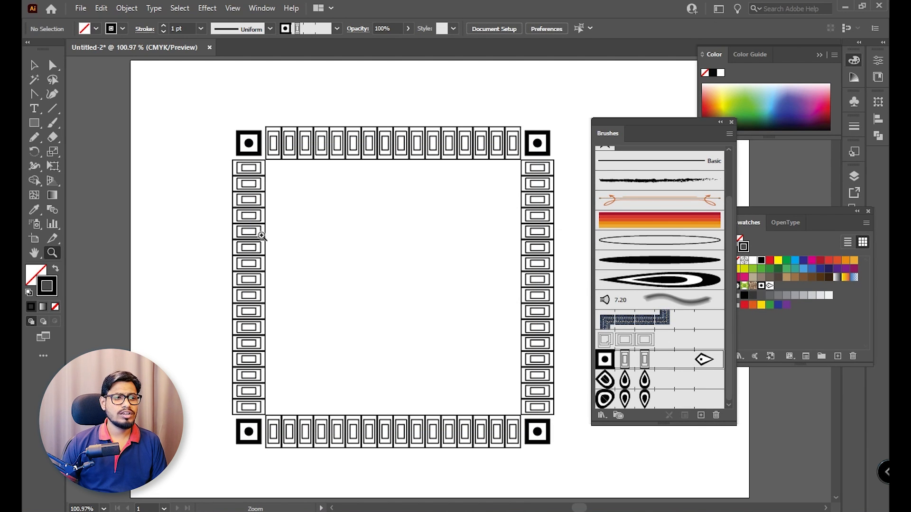
pyautogui.moveTo(251, 148); pyautogui.dragTo(441, 336)
pyautogui.moveTo(349, 306); pyautogui.dragTo(195, 225)
pyautogui.press('space')
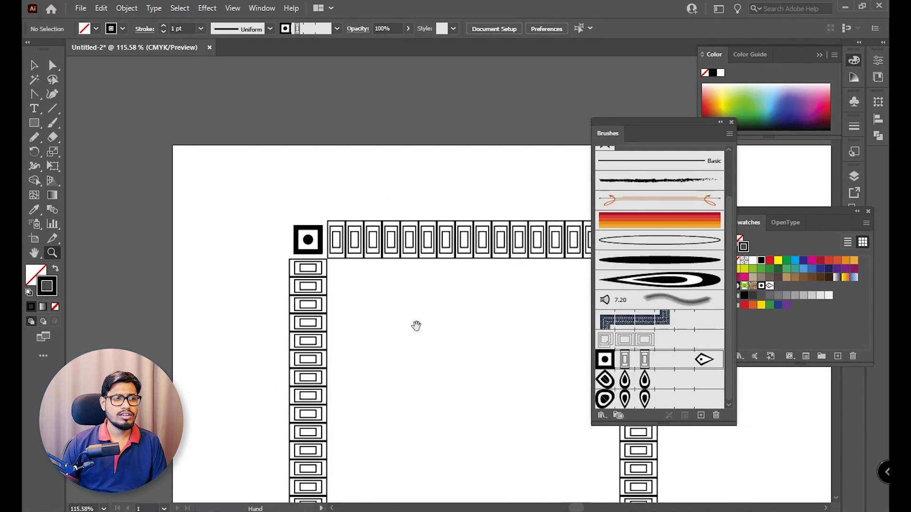
pyautogui.moveTo(541, 370); pyautogui.dragTo(387, 238)
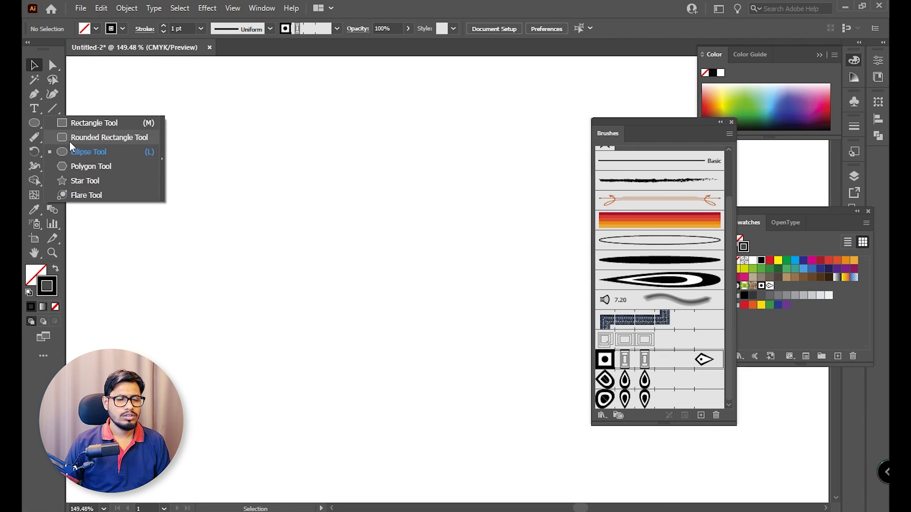
# Draw a large circle with no fill and a basic black stroke, and move it slightly down and to the right
pyautogui.click(76, 153)
pyautogui.moveTo(33, 123); pyautogui.dragTo(95, 150)
pyautogui.moveTo(370, 213); pyautogui.dragTo(464, 352)
pyautogui.click(33, 65)
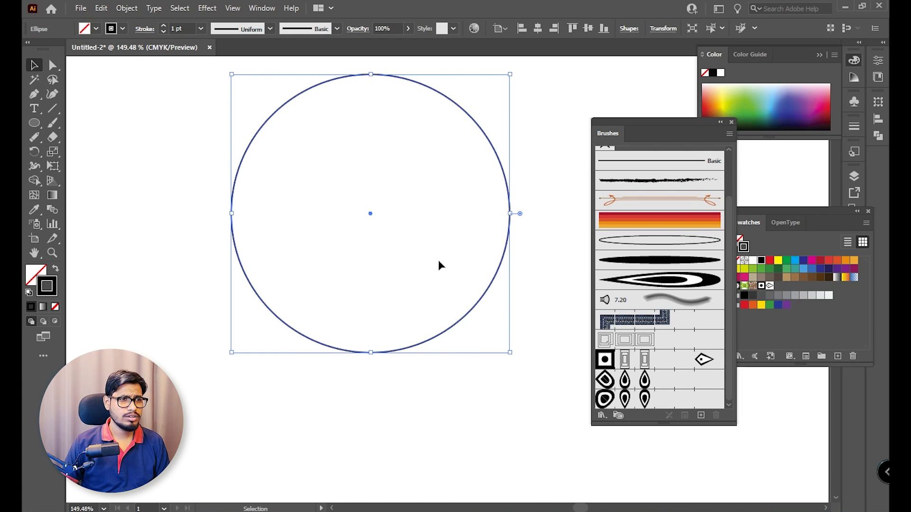
pyautogui.moveTo(398, 234); pyautogui.dragTo(420, 255)
pyautogui.moveTo(371, 215); pyautogui.dragTo(395, 246)
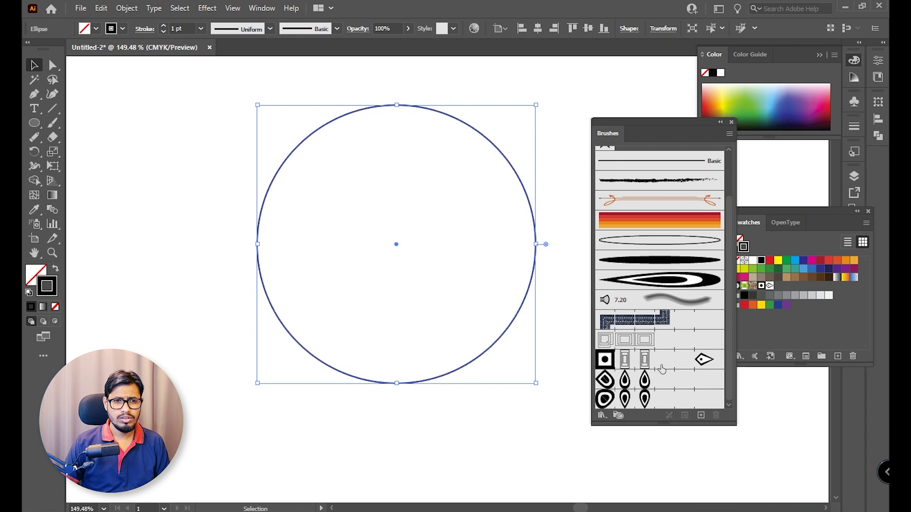
# Apply the pattern brush with the dotted square corner tile to the circle and move the Brushes panel aside
pyautogui.click(645, 360)
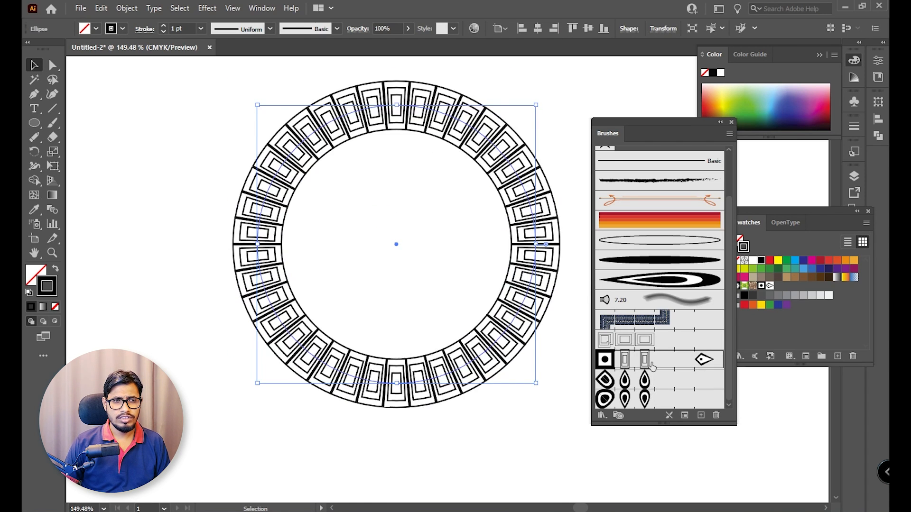
pyautogui.hotkey('ctrl', '-')
pyautogui.press('space')
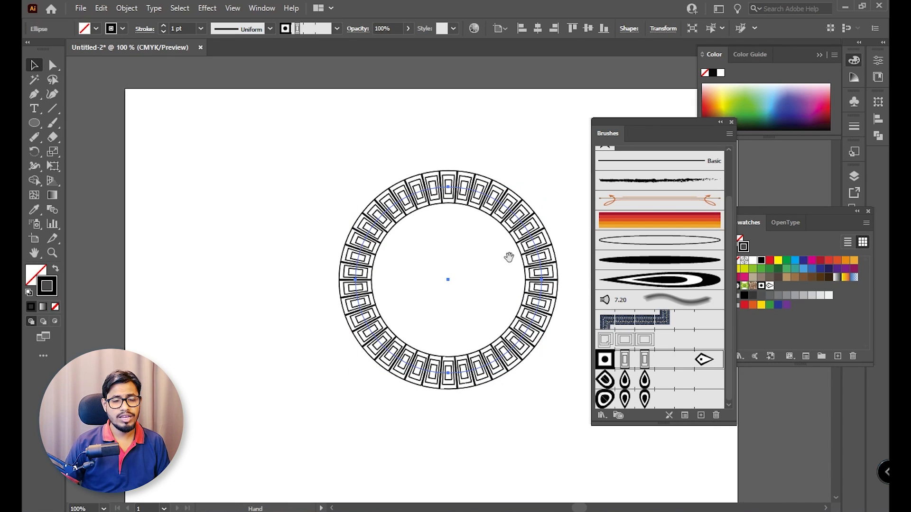
pyautogui.moveTo(508, 257); pyautogui.dragTo(470, 235)
pyautogui.moveTo(678, 126); pyautogui.dragTo(753, 130)
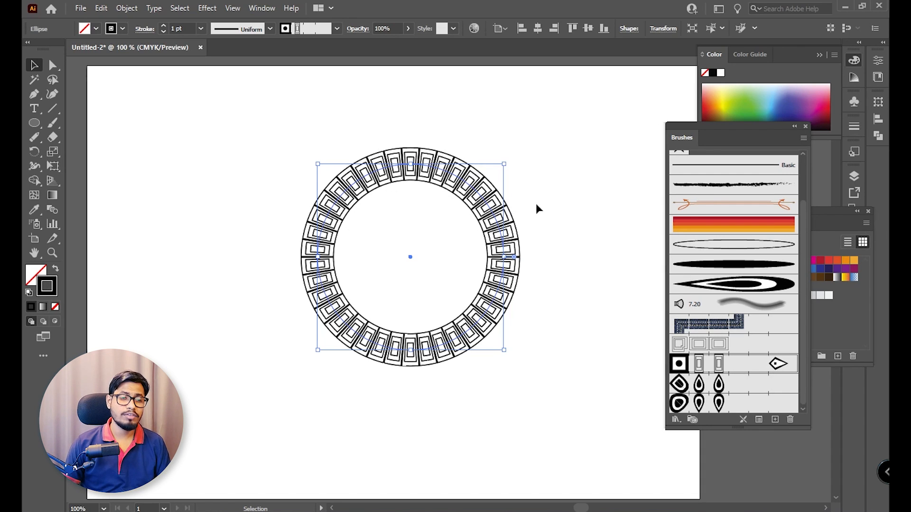
# Convert the circle's top and right anchor points to corner points with the Pen tool
pyautogui.press('z')
pyautogui.moveTo(372, 175); pyautogui.dragTo(579, 252)
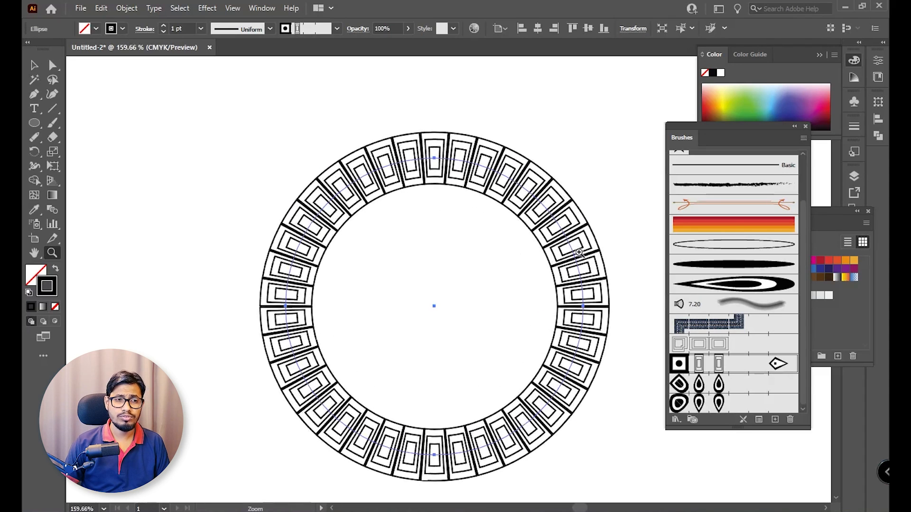
pyautogui.click(33, 94)
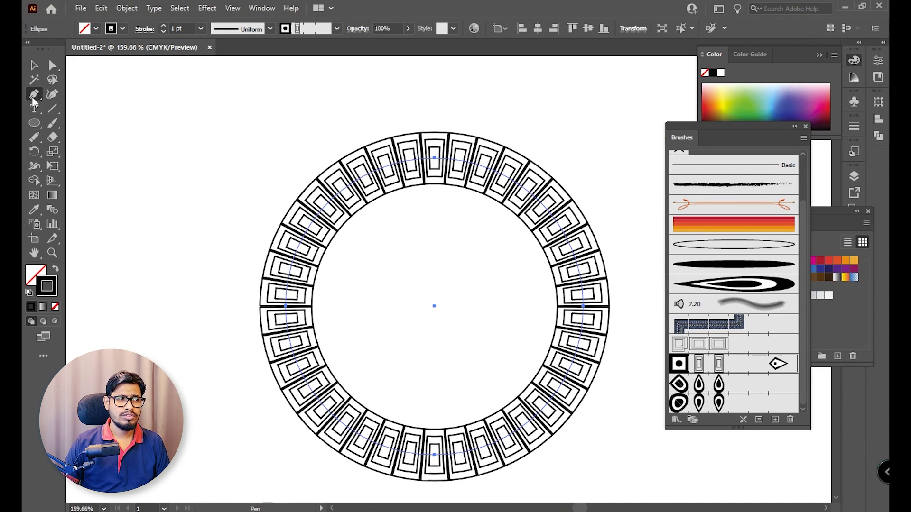
pyautogui.keyDown('alt'); pyautogui.click(434, 158); pyautogui.keyUp('alt')
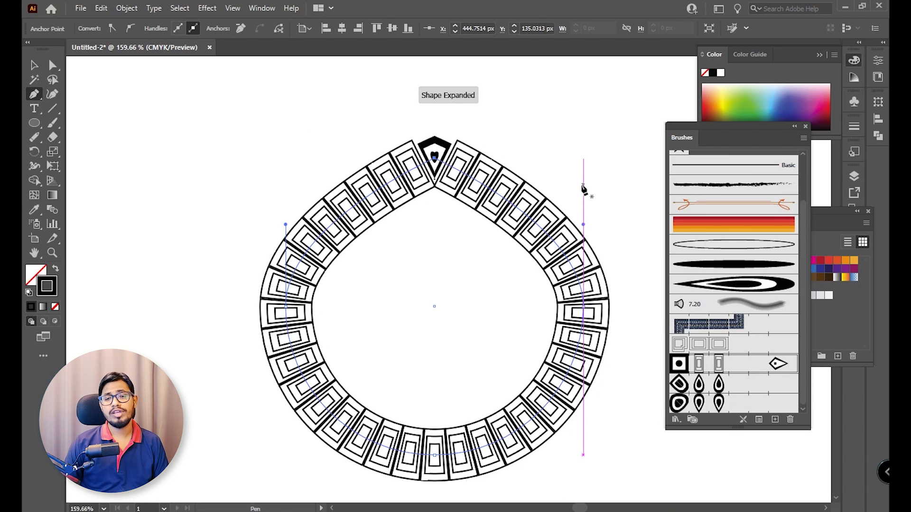
pyautogui.moveTo(583, 224); pyautogui.dragTo(583, 307)
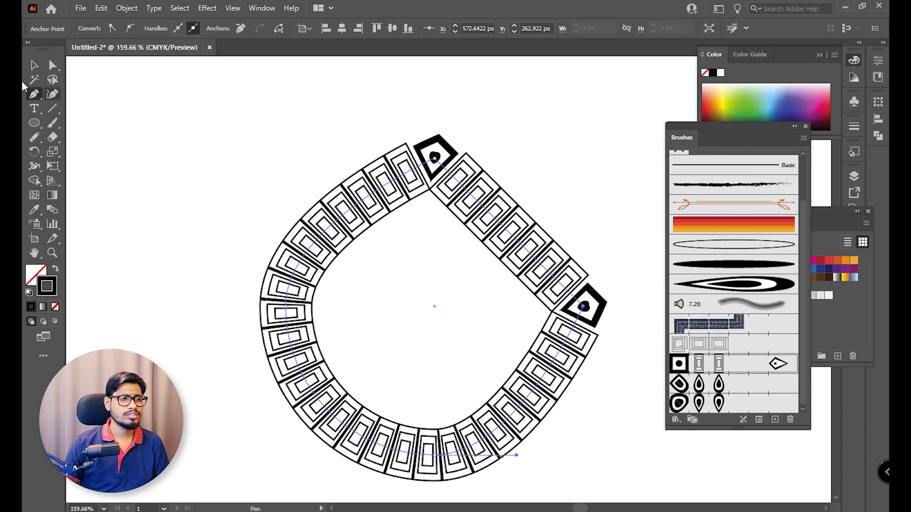
# Delete the reshaped circle from the artboard
pyautogui.click(32, 66)
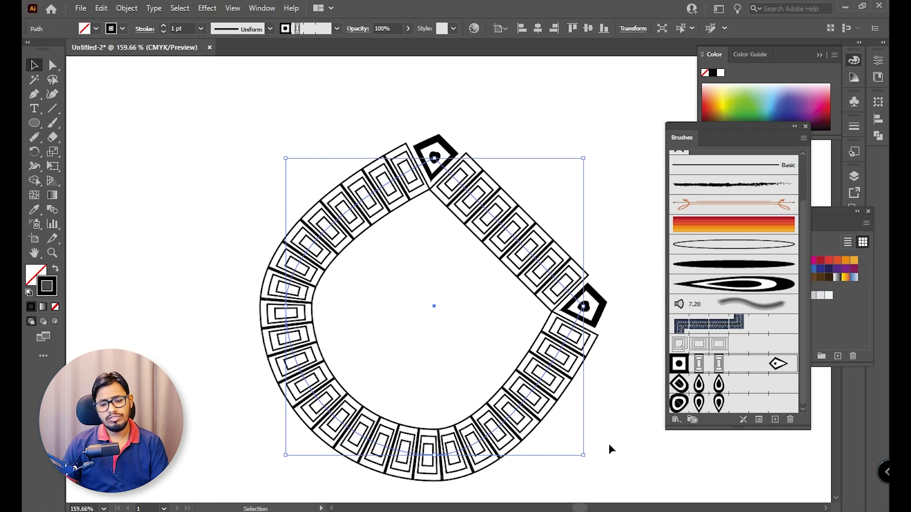
pyautogui.press('Delete')
pyautogui.press('z')
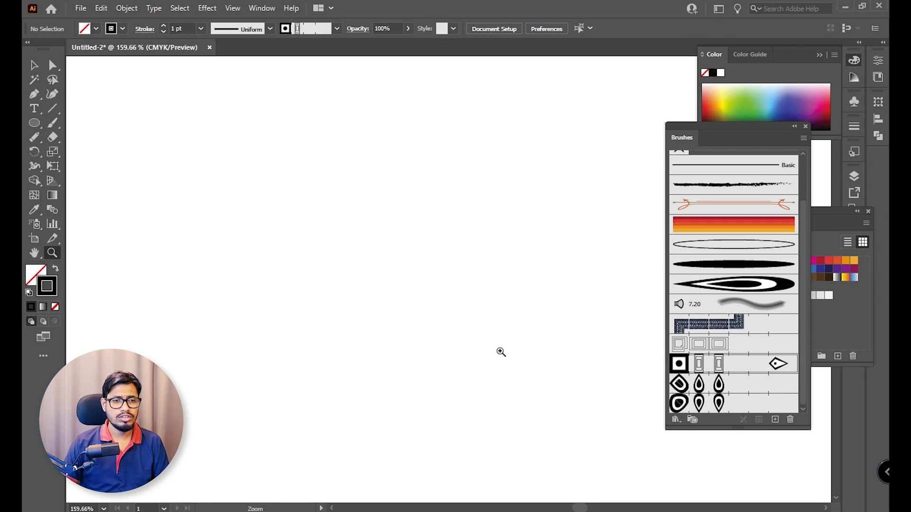
pyautogui.keyDown('alt'); pyautogui.click(437, 307); pyautogui.keyUp('alt')
pyautogui.keyDown('alt'); pyautogui.click(437, 308); pyautogui.keyUp('alt')
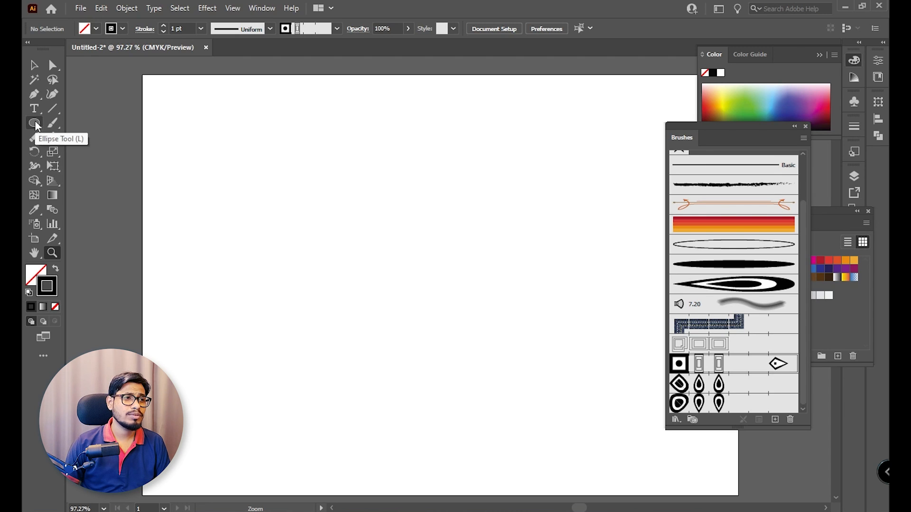
# Draw a long, thin horizontal rectangle with a black fill and no stroke in the upper part of the artboard
pyautogui.moveTo(34, 123); pyautogui.dragTo(78, 124)
pyautogui.moveTo(359, 185); pyautogui.dragTo(502, 202)
pyautogui.click(57, 269)
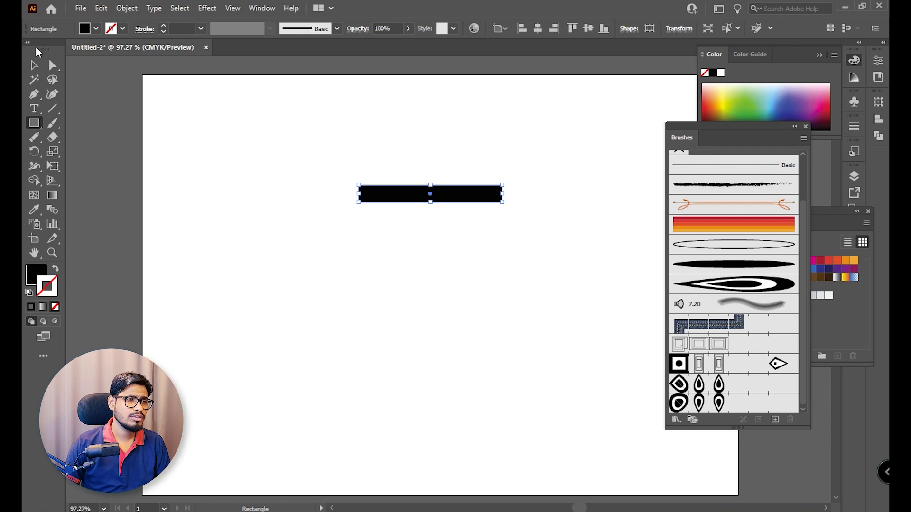
# Lengthen the black bar slightly at its right end and move the Brushes panel away from the artwork
pyautogui.click(34, 65)
pyautogui.press('z')
pyautogui.moveTo(432, 176); pyautogui.dragTo(604, 354)
pyautogui.press('space')
pyautogui.moveTo(392, 240); pyautogui.dragTo(378, 237)
pyautogui.click(35, 65)
pyautogui.moveTo(413, 198); pyautogui.dragTo(412, 215)
pyautogui.click(530, 334)
pyautogui.click(449, 232)
pyautogui.moveTo(606, 231); pyautogui.dragTo(612, 231)
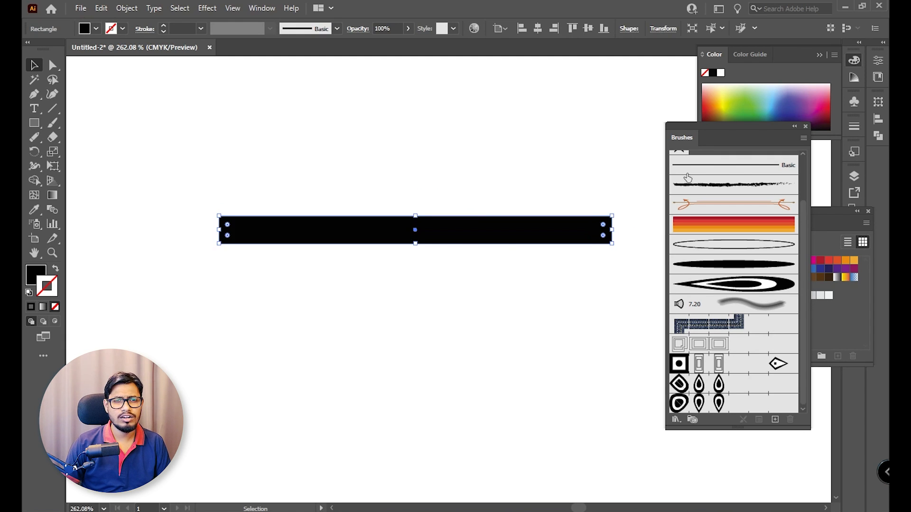
pyautogui.moveTo(716, 137); pyautogui.dragTo(734, 142)
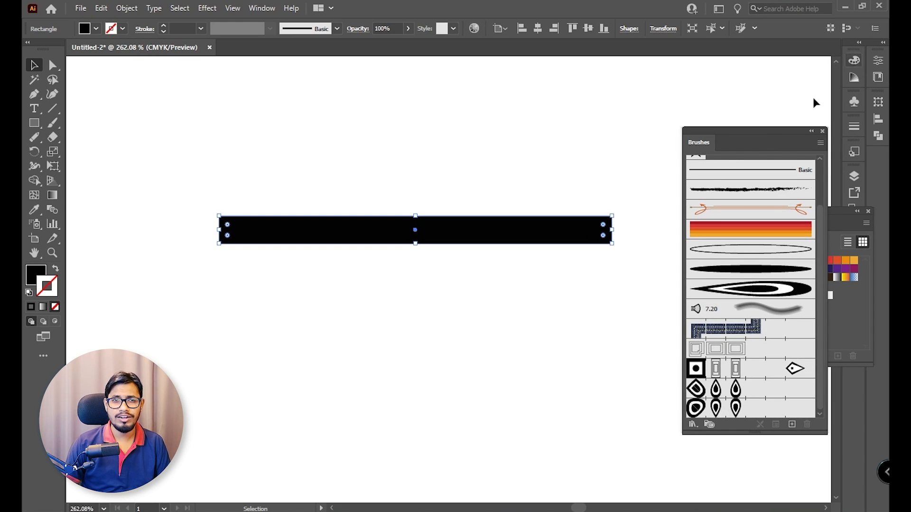
# Draw a tall, narrow ellipse below the bar's middle with no fill and a black stroke
pyautogui.click(33, 123)
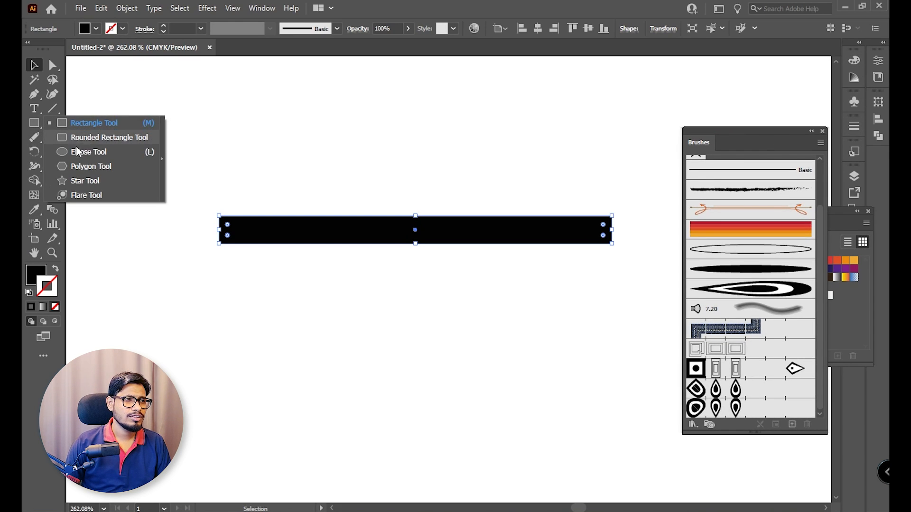
pyautogui.click(83, 153)
pyautogui.moveTo(387, 290)
pyautogui.mouseDown()
pyautogui.moveTo(413, 356)
pyautogui.moveTo(452, 412)
pyautogui.mouseUp()
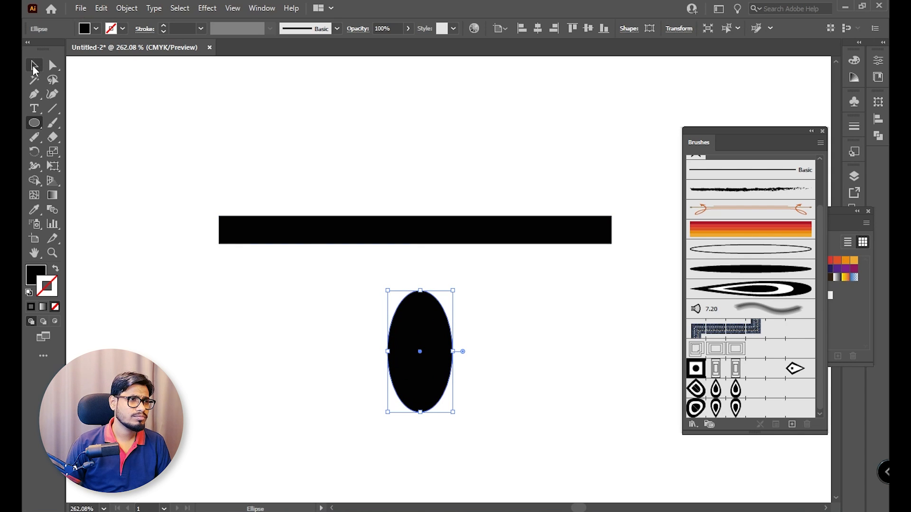
pyautogui.click(56, 269)
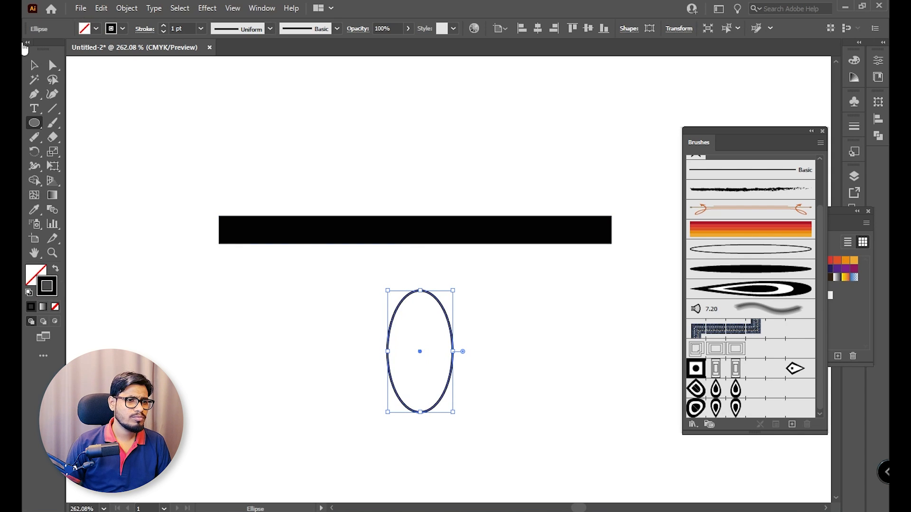
# Try to pull the ellipse's top anchor point upward, and undo the change
pyautogui.click(51, 65)
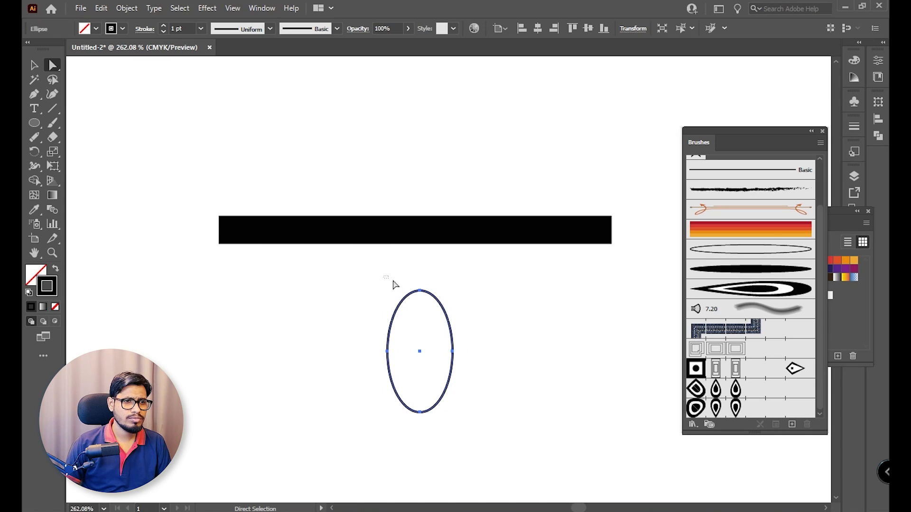
pyautogui.moveTo(392, 285); pyautogui.dragTo(421, 270)
pyautogui.hotkey('ctrl', 'z')
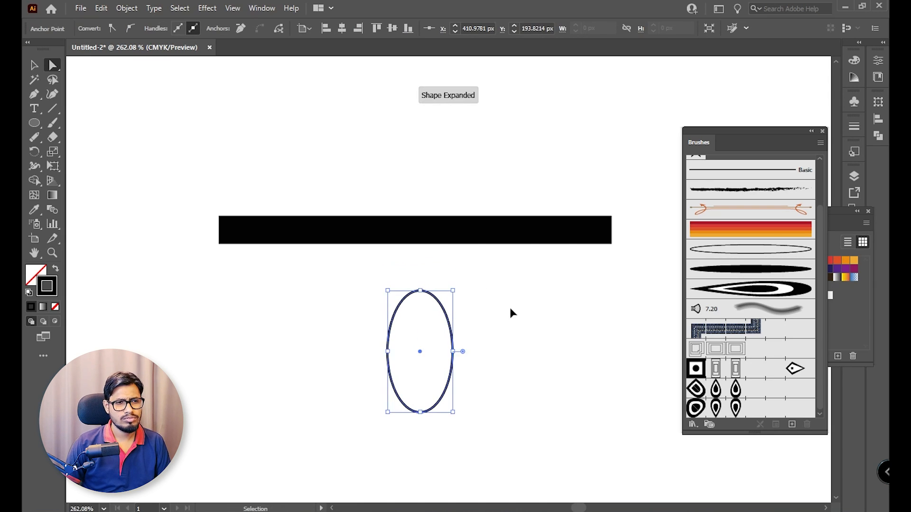
pyautogui.hotkey('ctrl', 'z')
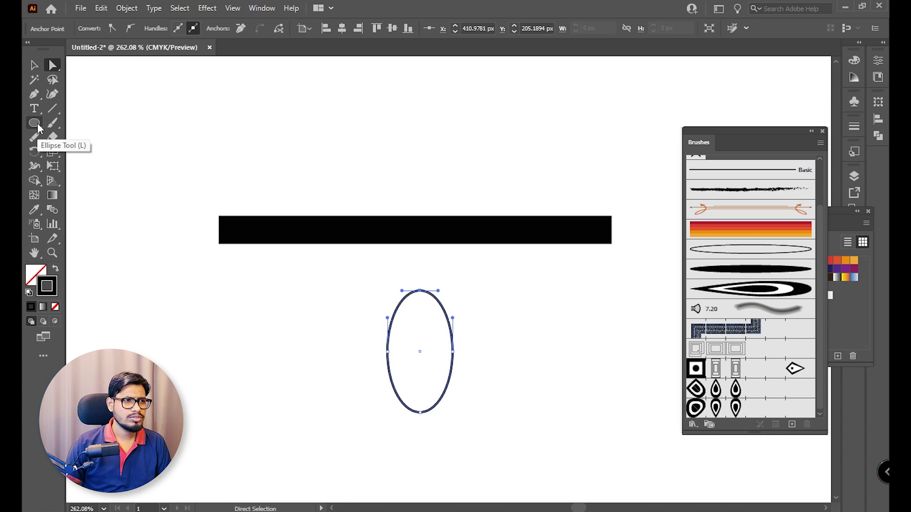
# Convert the ellipse's top anchor point to a corner and lower both side anchor points to form a teardrop
pyautogui.click(34, 94)
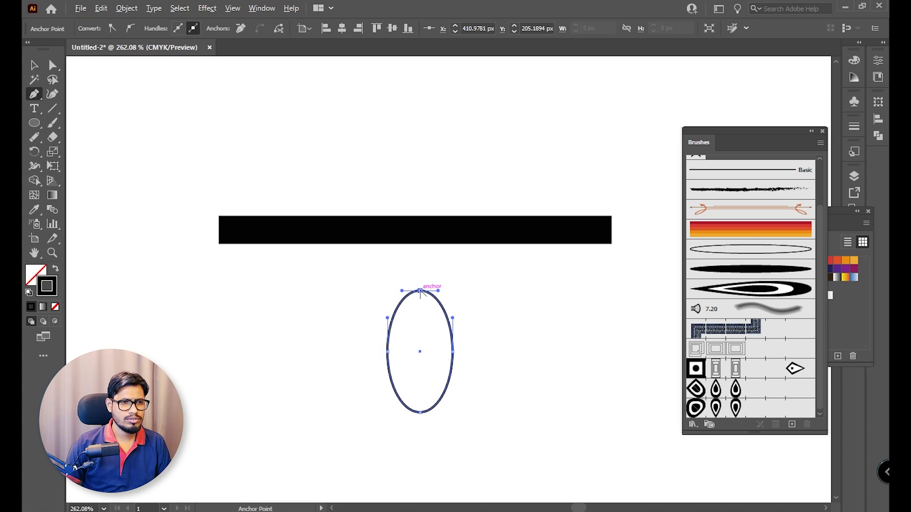
pyautogui.keyDown('alt'); pyautogui.click(420, 291); pyautogui.keyUp('alt')
pyautogui.click(53, 66)
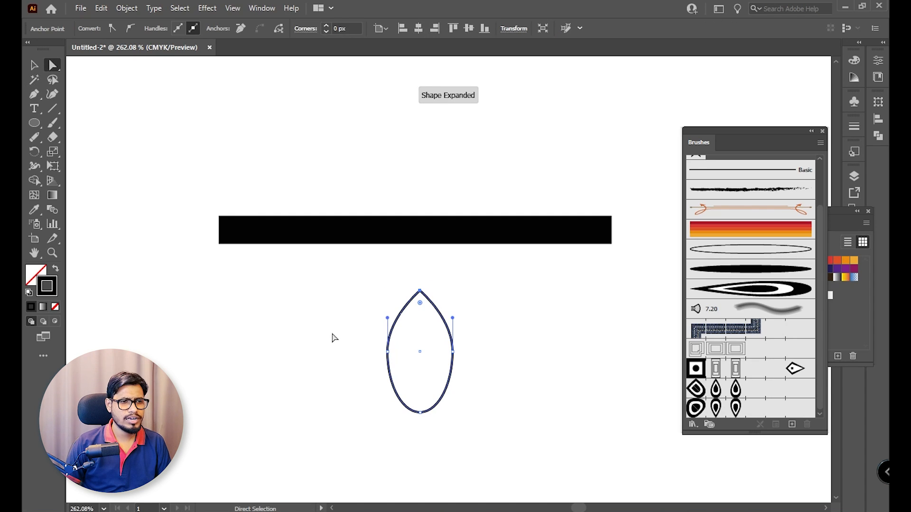
pyautogui.moveTo(334, 338); pyautogui.dragTo(454, 372)
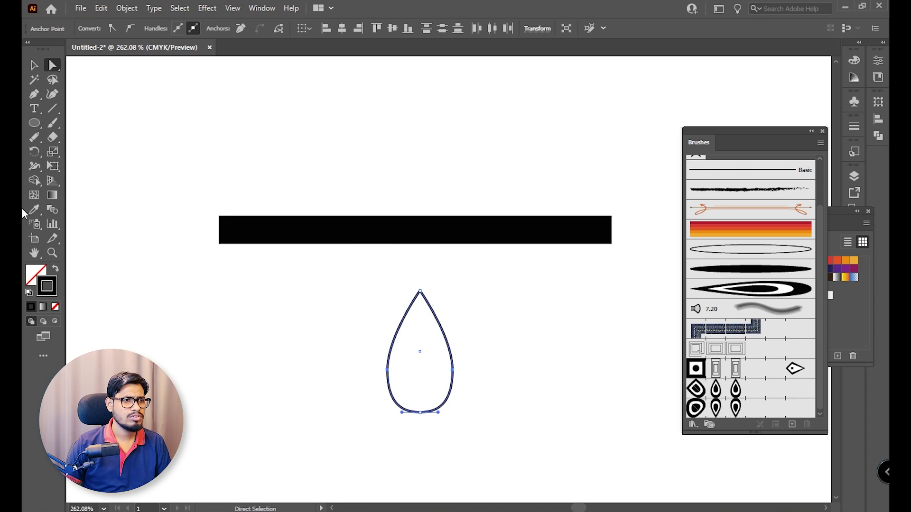
# Give the teardrop a black fill with no stroke and scale it down just below the bar
pyautogui.click(58, 268)
pyautogui.click(32, 64)
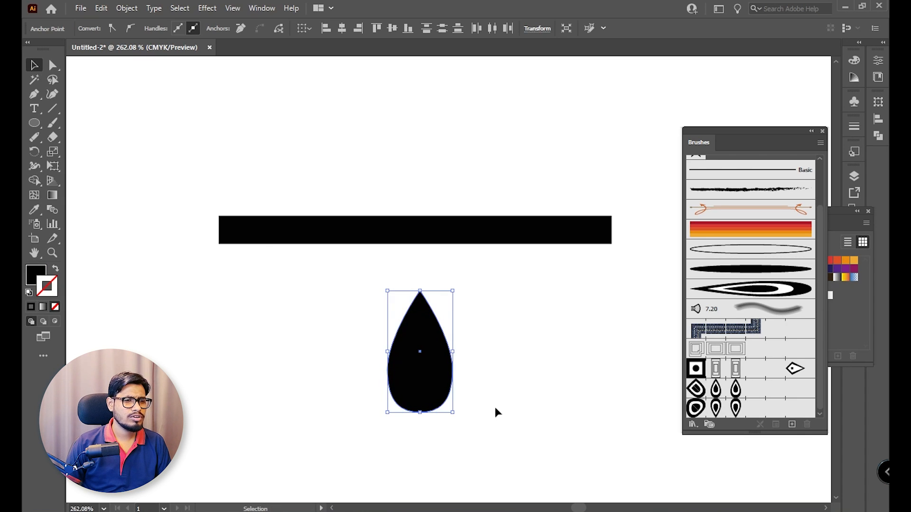
pyautogui.moveTo(459, 363); pyautogui.dragTo(372, 329)
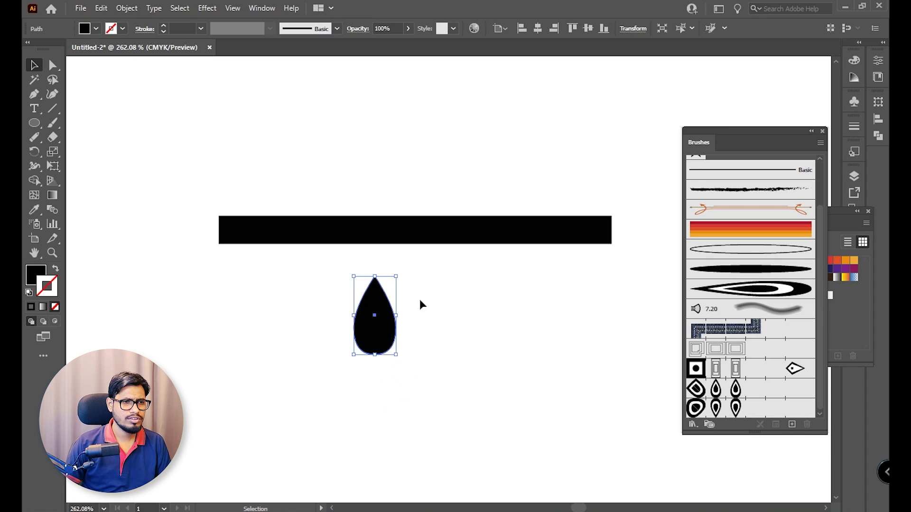
# Rotate the teardrop about 45 degrees, place it as a leaf on the bar's upper edge near the left end, and duplicate it below
pyautogui.click(403, 275)
pyautogui.click(365, 340)
pyautogui.moveTo(400, 274); pyautogui.dragTo(457, 356)
pyautogui.click(458, 355)
pyautogui.moveTo(349, 299); pyautogui.dragTo(285, 265)
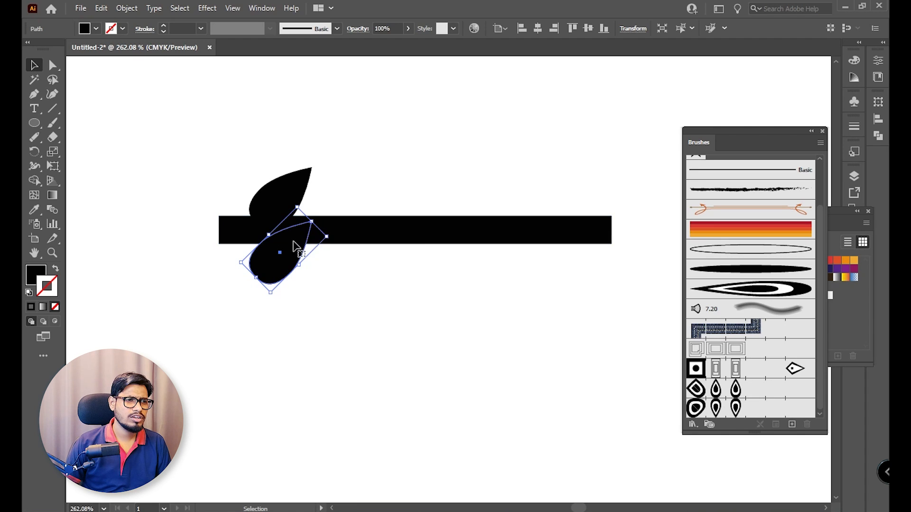
# Reflect the lower leaf across the horizontal axis and shift it right so it hangs from the bar's lower edge
pyautogui.rightClick(294, 226)
pyautogui.moveTo(367, 438)
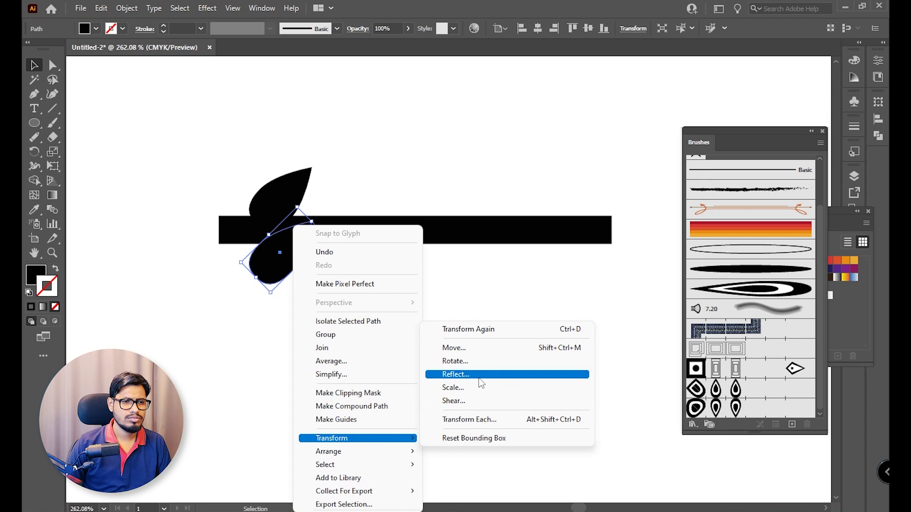
pyautogui.click(481, 383)
pyautogui.click(676, 171)
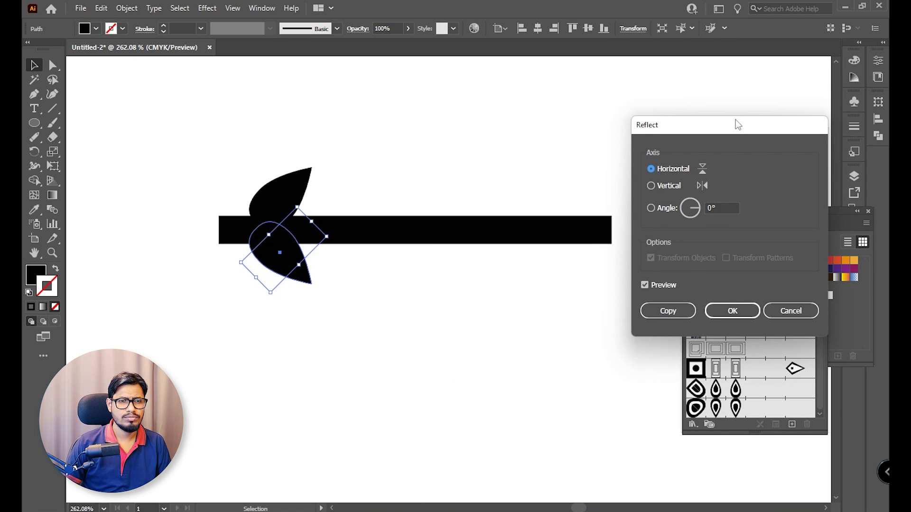
pyautogui.moveTo(738, 125); pyautogui.dragTo(688, 126)
pyautogui.click(685, 311)
pyautogui.moveTo(268, 245); pyautogui.dragTo(308, 245)
pyautogui.click(338, 296)
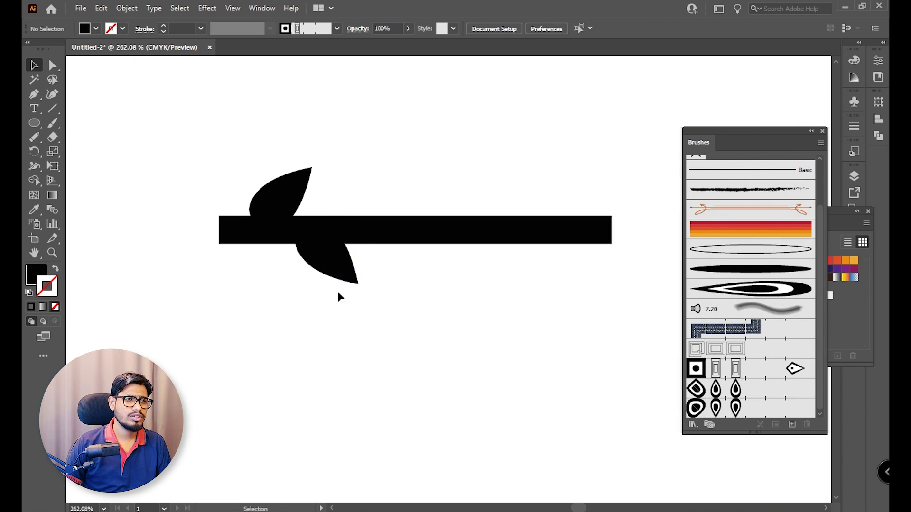
pyautogui.click(327, 265)
pyautogui.keyDown('shift'); pyautogui.click(279, 201); pyautogui.keyUp('shift')
pyautogui.click(372, 357)
pyautogui.moveTo(278, 212); pyautogui.dragTo(287, 212)
pyautogui.moveTo(319, 258); pyautogui.dragTo(319, 259)
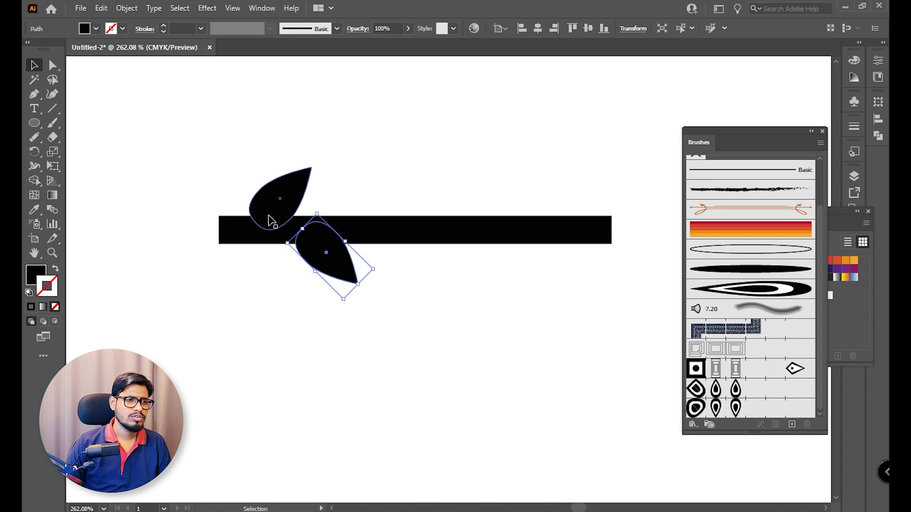
pyautogui.click(269, 215)
pyautogui.click(481, 335)
# Move both leaves slightly right along the bar and place a copy of the pair near the bar's right end
pyautogui.press('z')
pyautogui.moveTo(354, 297); pyautogui.dragTo(418, 421)
pyautogui.moveTo(512, 310); pyautogui.dragTo(359, 270)
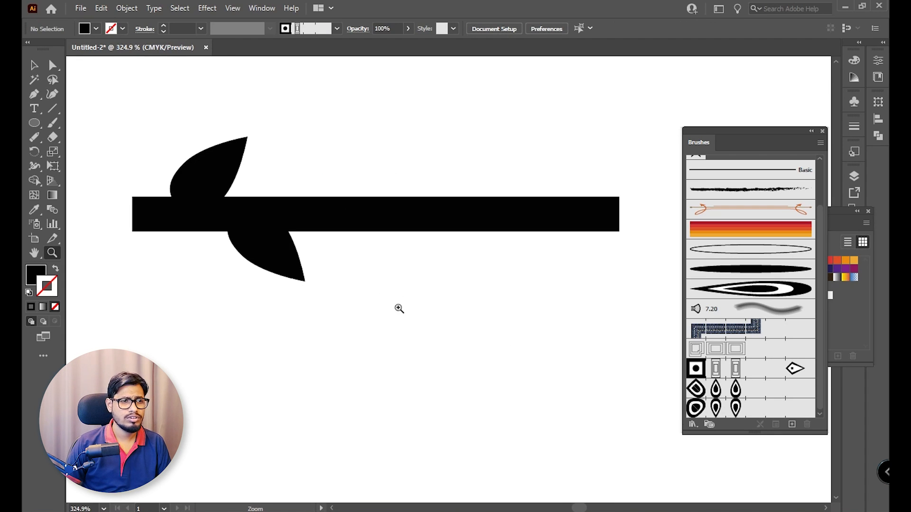
pyautogui.click(36, 65)
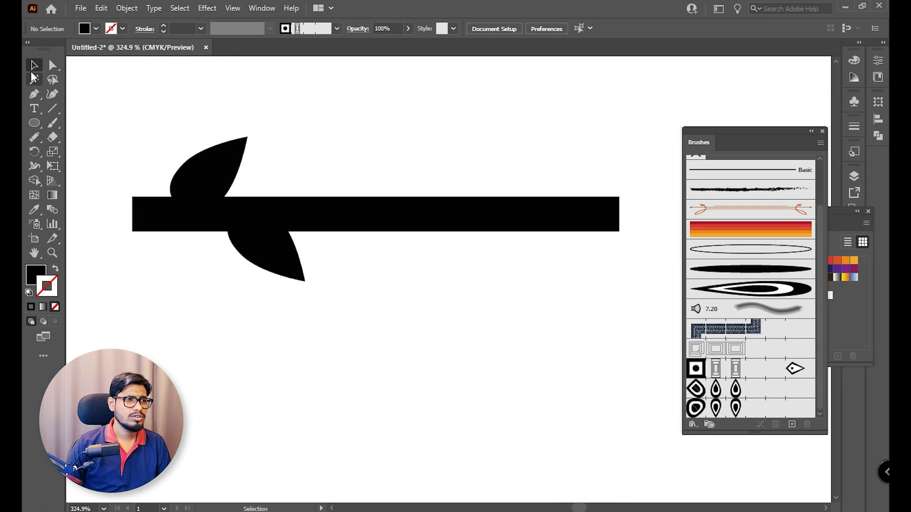
pyautogui.click(203, 173)
pyautogui.keyDown('shift'); pyautogui.click(250, 240); pyautogui.keyUp('shift')
pyautogui.moveTo(211, 201); pyautogui.dragTo(243, 195)
pyautogui.keyDown('alt'); pyautogui.moveTo(300, 239); pyautogui.dragTo(477, 243); pyautogui.keyUp('alt')
pyautogui.click(503, 290)
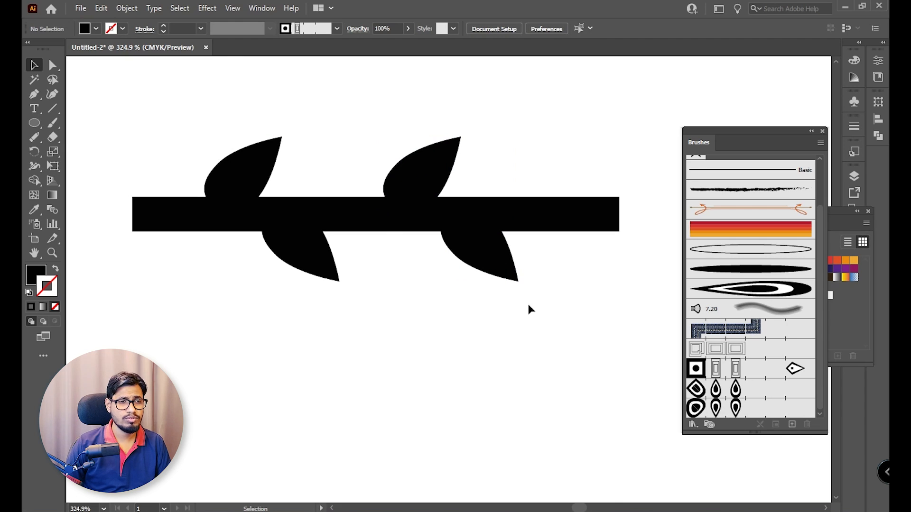
# Shorten the bar from its right end to just past the copied leaves
pyautogui.click(608, 222)
pyautogui.moveTo(622, 215); pyautogui.dragTo(565, 215)
pyautogui.click(632, 259)
# Delete the copied upper and lower leaves at the right part of the bar
pyautogui.click(509, 261)
pyautogui.keyDown('shift'); pyautogui.click(434, 201); pyautogui.keyUp('shift')
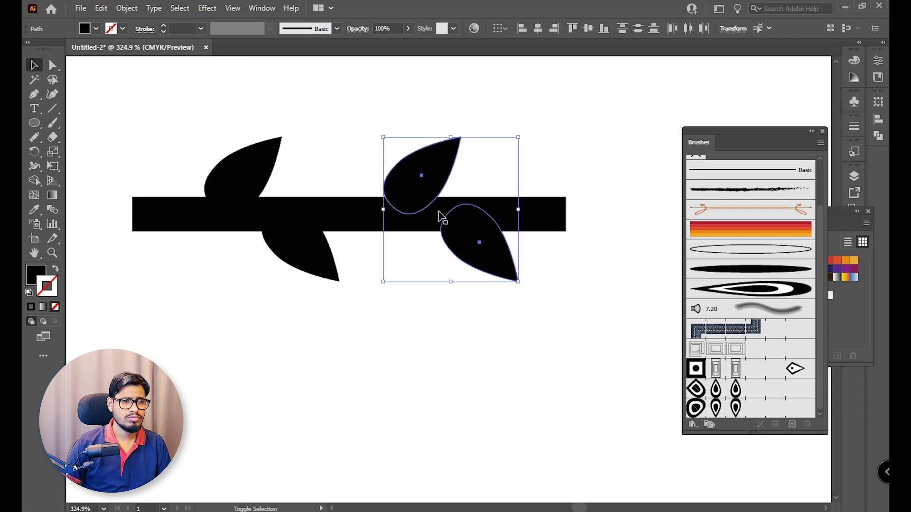
pyautogui.click(521, 301)
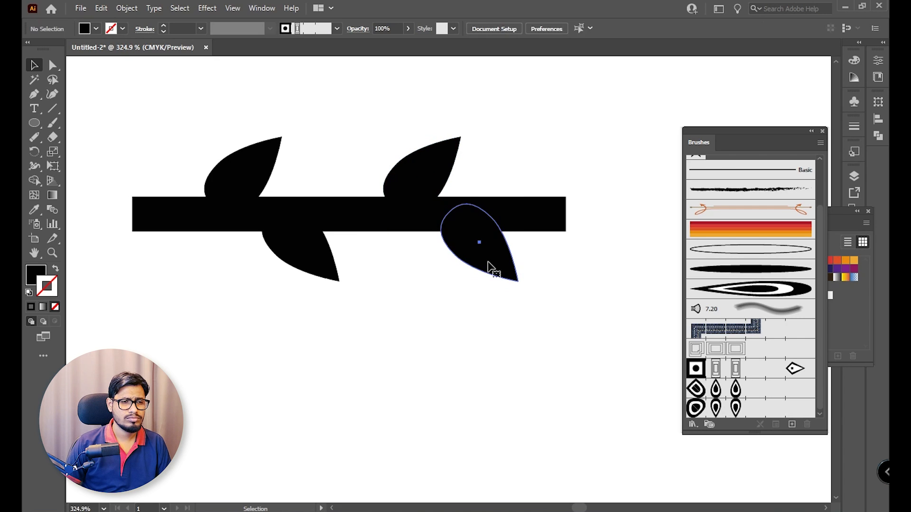
pyautogui.click(488, 265)
pyautogui.keyDown('shift'); pyautogui.click(424, 201); pyautogui.keyUp('shift')
pyautogui.press('Delete')
# Move the lower leaf slightly down and the upper leaf slightly up, and send both behind the bar
pyautogui.click(309, 249)
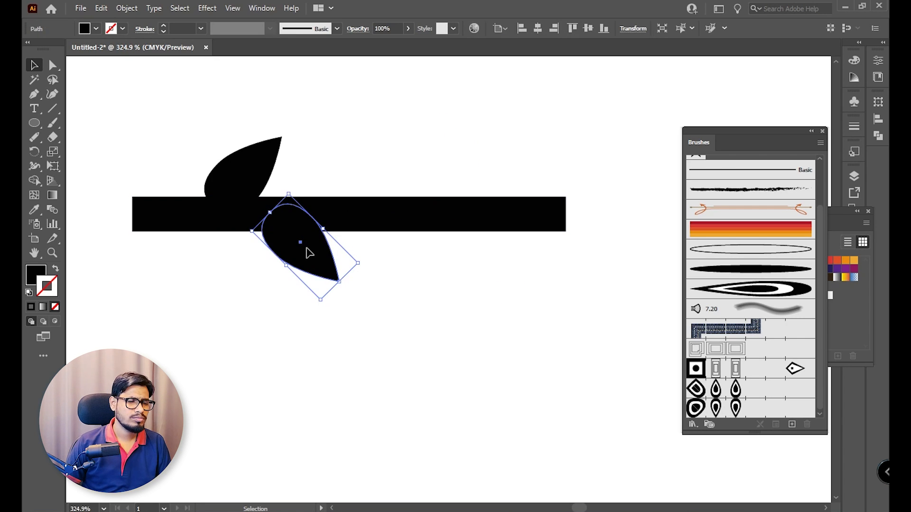
pyautogui.moveTo(307, 248); pyautogui.dragTo(311, 258)
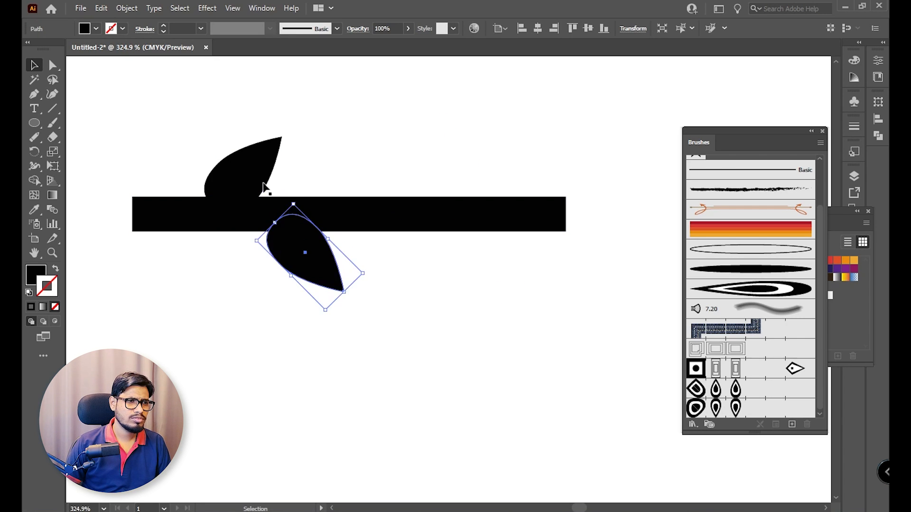
pyautogui.moveTo(252, 177); pyautogui.dragTo(258, 175)
pyautogui.click(441, 315)
pyautogui.click(311, 258)
pyautogui.keyDown('shift'); pyautogui.click(254, 178); pyautogui.keyUp('shift')
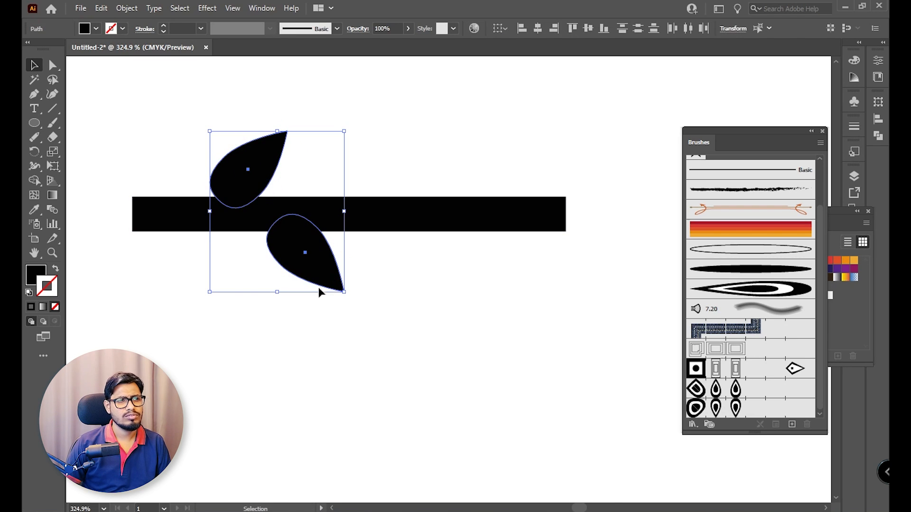
pyautogui.hotkey('ctrl', 'shift', '[')
# Shorten the bar from its left end, bringing it closer to the upper leaf
pyautogui.click(381, 230)
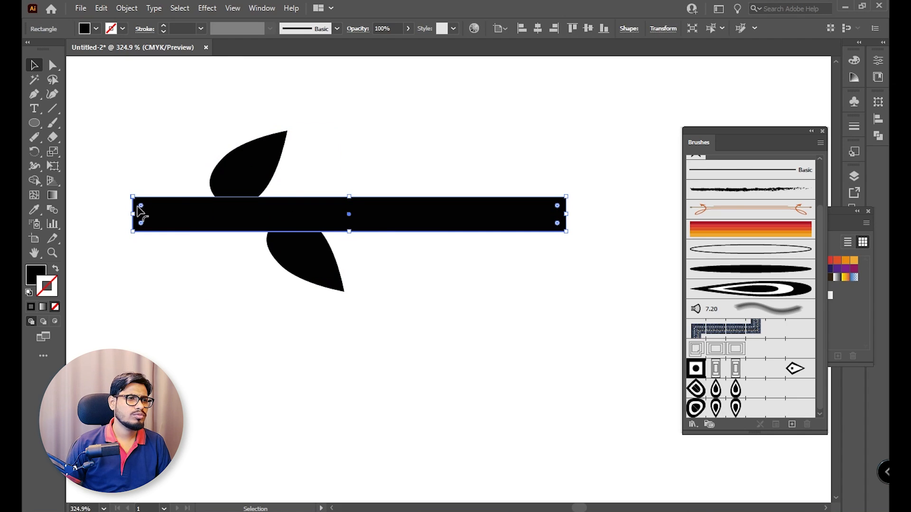
pyautogui.moveTo(136, 215); pyautogui.dragTo(164, 215)
pyautogui.click(388, 332)
# Duplicate the repositioned leaf pair to the right along the bar, keeping the copy level with the original
pyautogui.click(304, 259)
pyautogui.keyDown('shift'); pyautogui.click(252, 184); pyautogui.keyUp('shift')
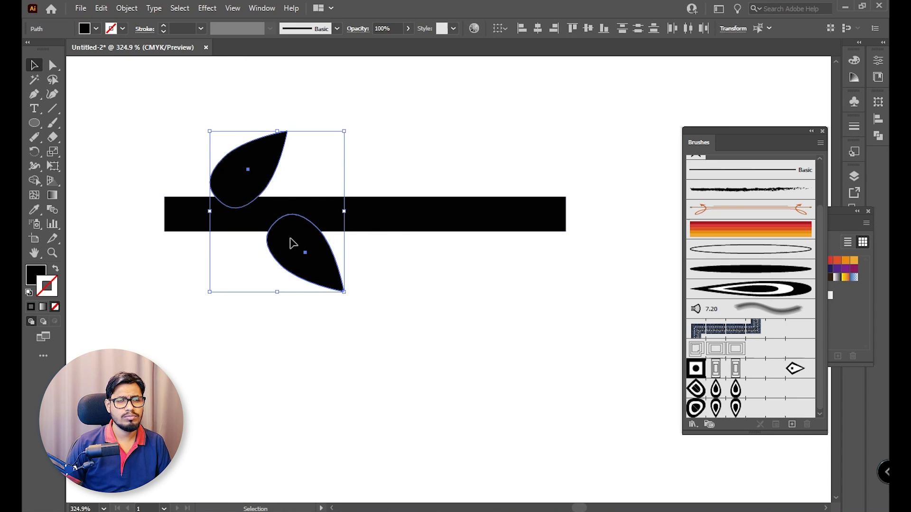
pyautogui.moveTo(293, 244); pyautogui.dragTo(480, 256)
pyautogui.click(578, 319)
pyautogui.moveTo(83, 117); pyautogui.dragTo(518, 329)
pyautogui.hotkey('ctrl', '-')
pyautogui.hotkey('ctrl', '-')
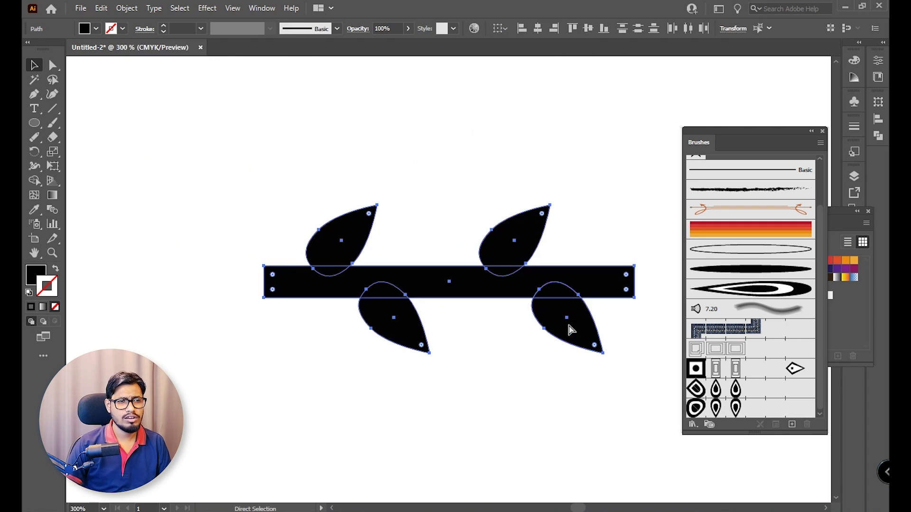
pyautogui.moveTo(461, 312); pyautogui.dragTo(313, 251)
pyautogui.click(468, 295)
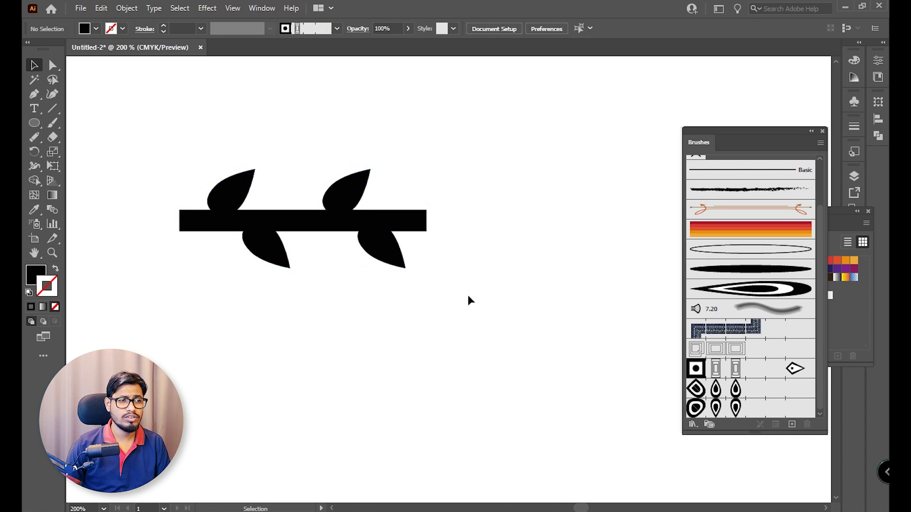
# Trim the bar's left end near the first leaf, making the bar about 161 px wide
pyautogui.click(185, 227)
pyautogui.moveTo(182, 220); pyautogui.dragTo(192, 221)
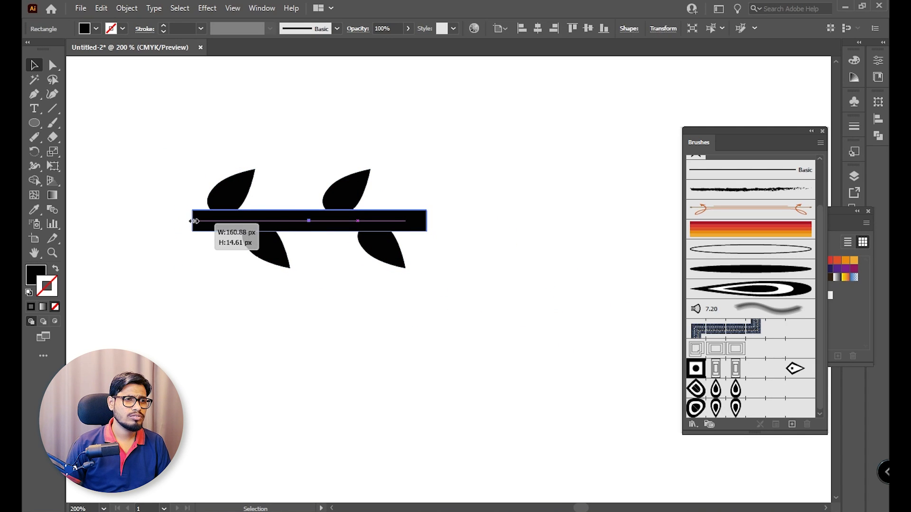
pyautogui.click(179, 278)
# Place a copy of the whole leaf branch end to end on its right to test how the pattern repeats
pyautogui.hotkey('ctrl', 'a')
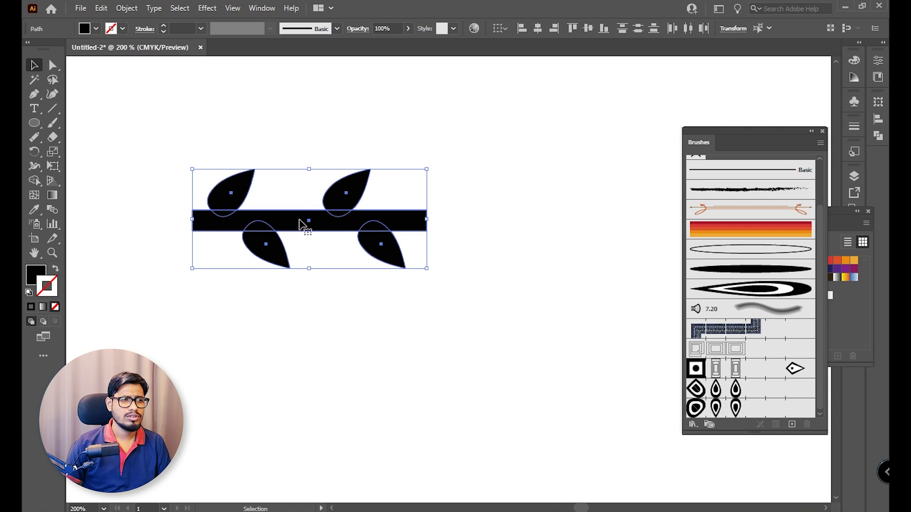
pyautogui.moveTo(292, 216); pyautogui.dragTo(524, 236)
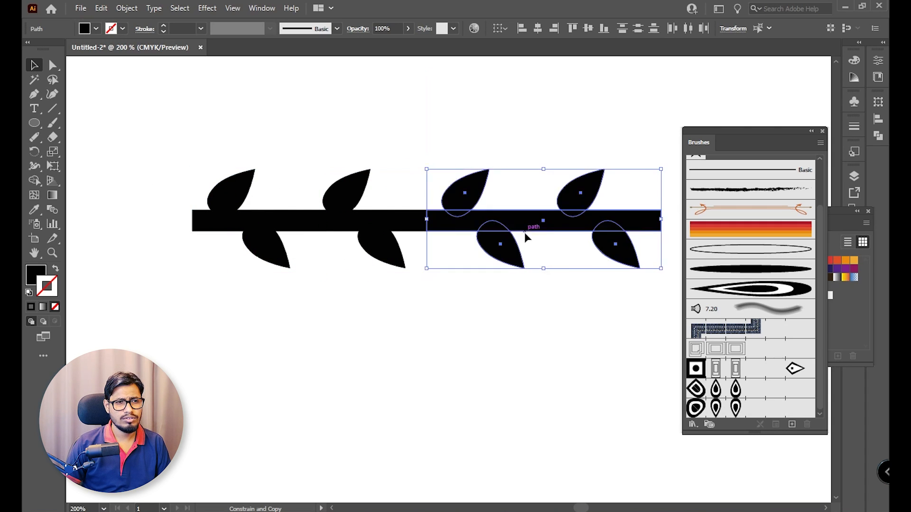
pyautogui.click(468, 391)
# Trim the original branch's bar slightly at its right and left ends to tighten the repeat spacing
pyautogui.click(406, 220)
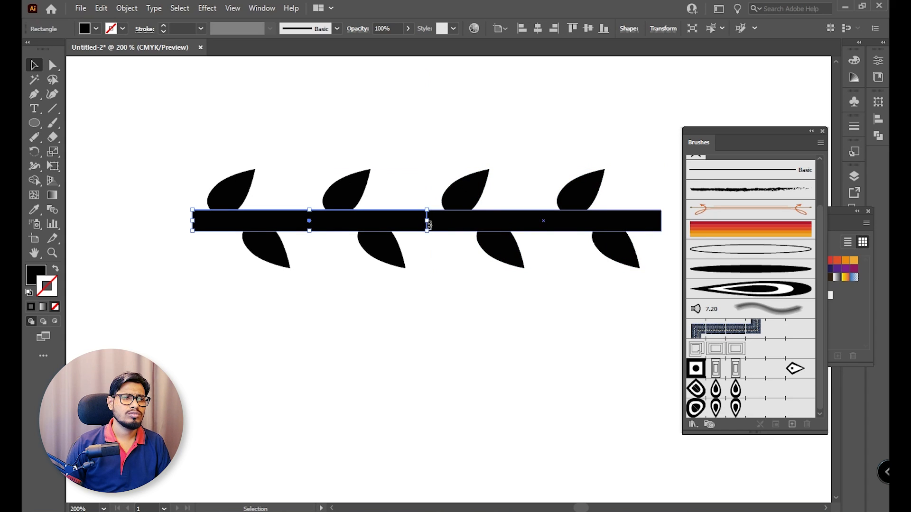
pyautogui.moveTo(427, 220); pyautogui.dragTo(419, 223)
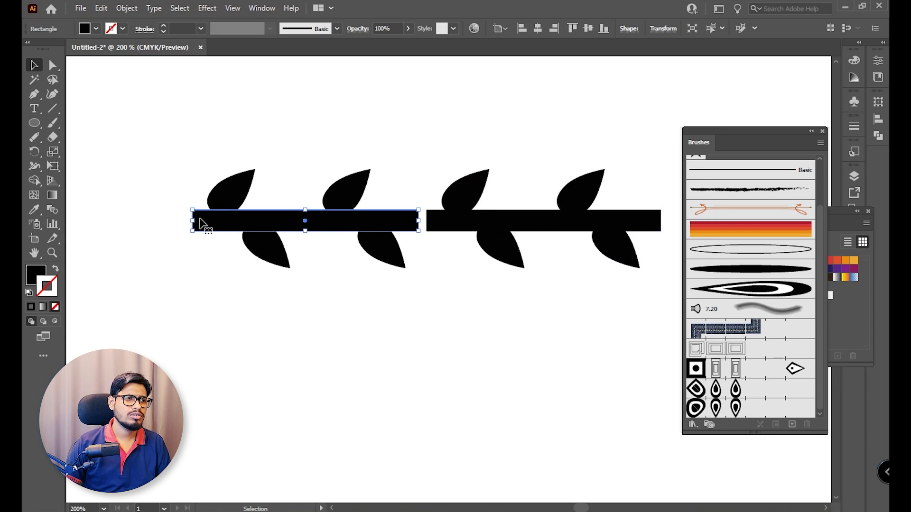
pyautogui.moveTo(193, 221); pyautogui.dragTo(198, 221)
pyautogui.click(493, 202)
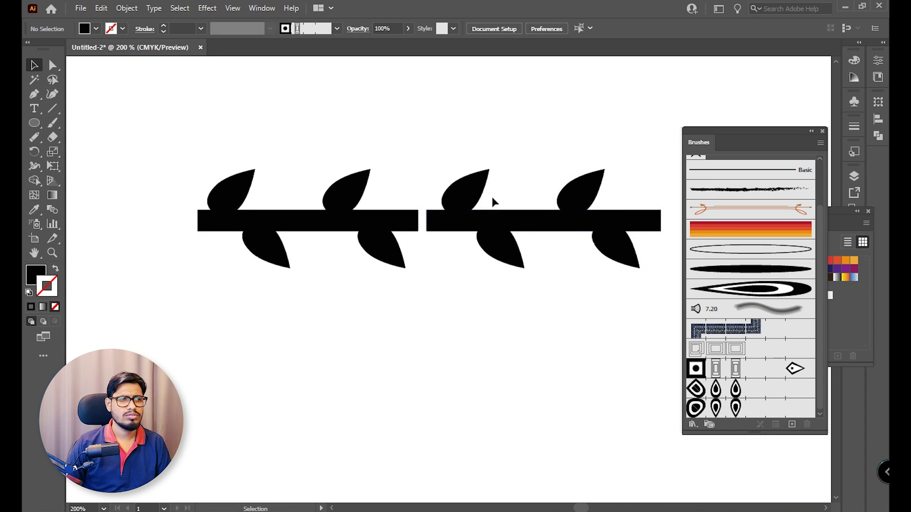
# Replace the branch copy with a fresh duplicate butted against the trimmed branch, and remove that duplicate
pyautogui.moveTo(436, 149); pyautogui.dragTo(627, 292)
pyautogui.press('Delete')
pyautogui.moveTo(102, 132); pyautogui.dragTo(528, 248)
pyautogui.click(482, 386)
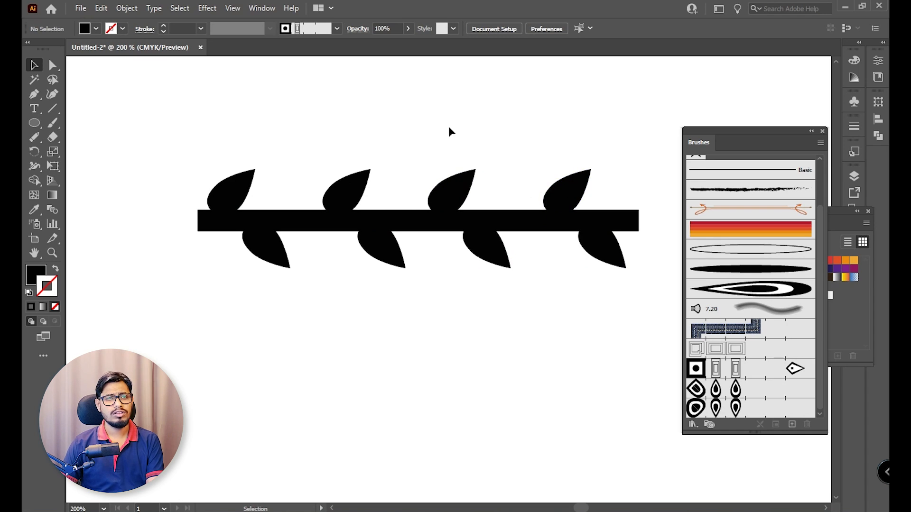
pyautogui.moveTo(437, 117); pyautogui.dragTo(656, 260)
pyautogui.press('Delete')
# Create a pattern brush from the full-size leaf branch, keeping the default options
pyautogui.moveTo(472, 154); pyautogui.dragTo(319, 258)
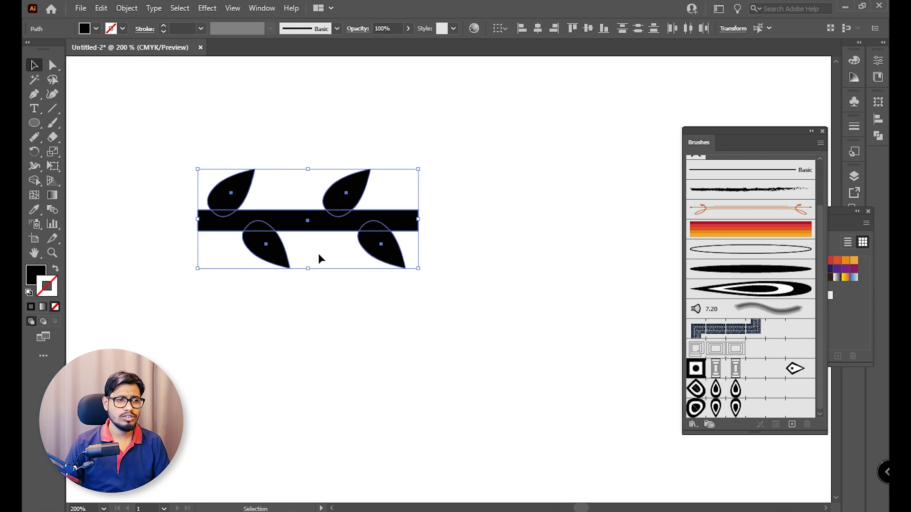
pyautogui.moveTo(352, 224)
pyautogui.mouseDown()
pyautogui.moveTo(737, 386)
pyautogui.moveTo(748, 378)
pyautogui.mouseUp()
pyautogui.click(587, 245)
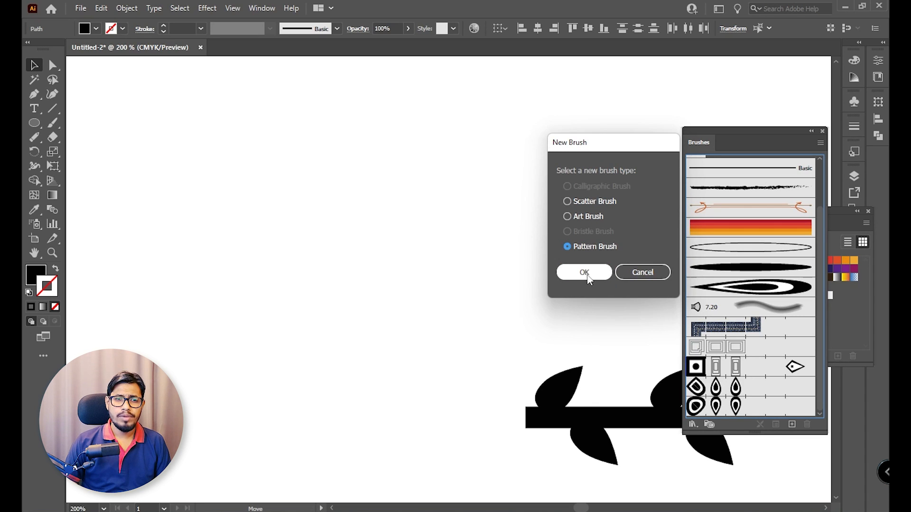
pyautogui.click(585, 272)
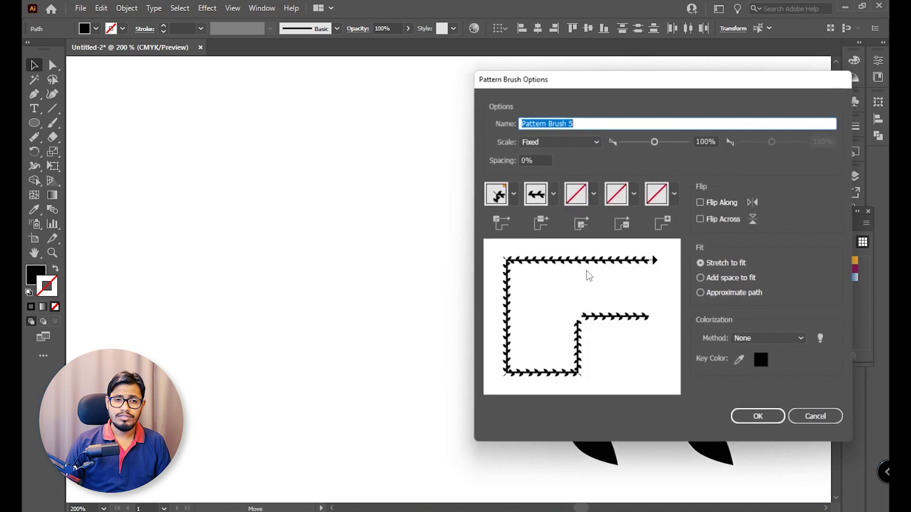
pyautogui.click(761, 421)
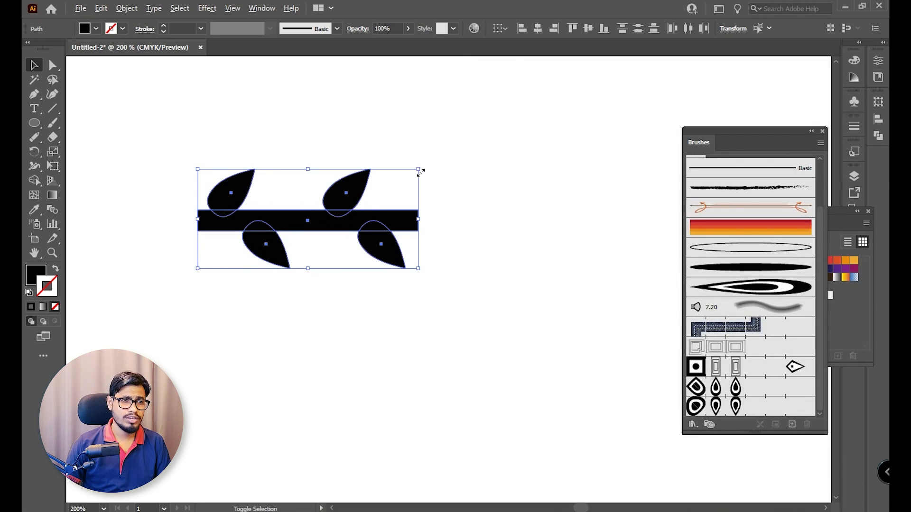
# Scale the leaf branch down to about 60% and save it as a pattern brush with the default options
pyautogui.moveTo(419, 171); pyautogui.dragTo(373, 189)
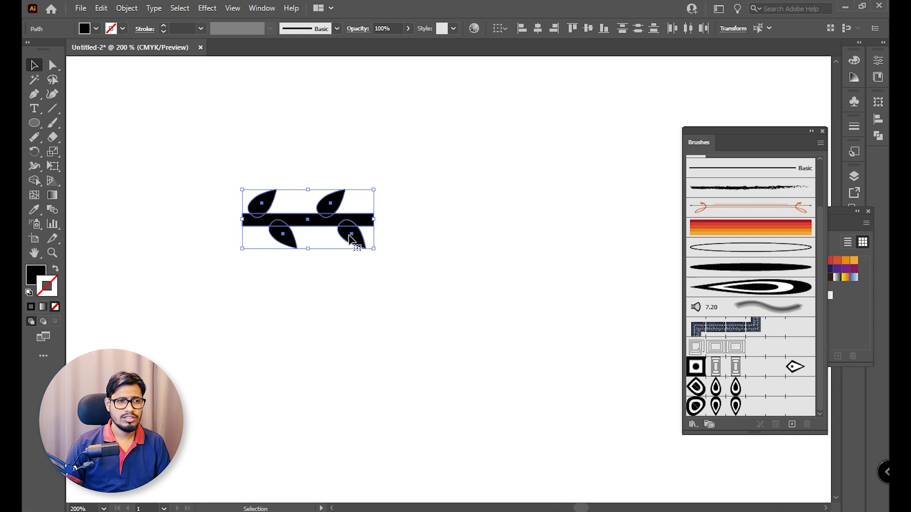
pyautogui.moveTo(350, 238)
pyautogui.mouseDown()
pyautogui.moveTo(771, 390)
pyautogui.moveTo(776, 360)
pyautogui.mouseUp()
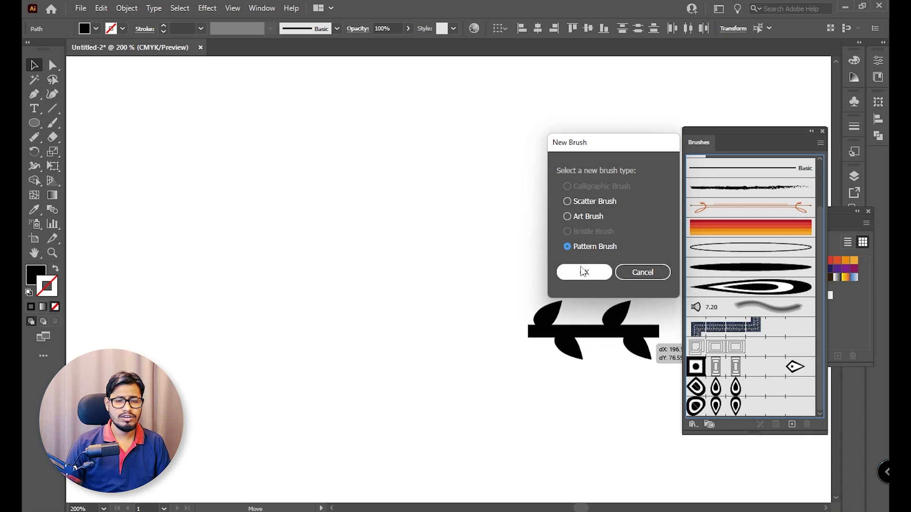
pyautogui.click(584, 271)
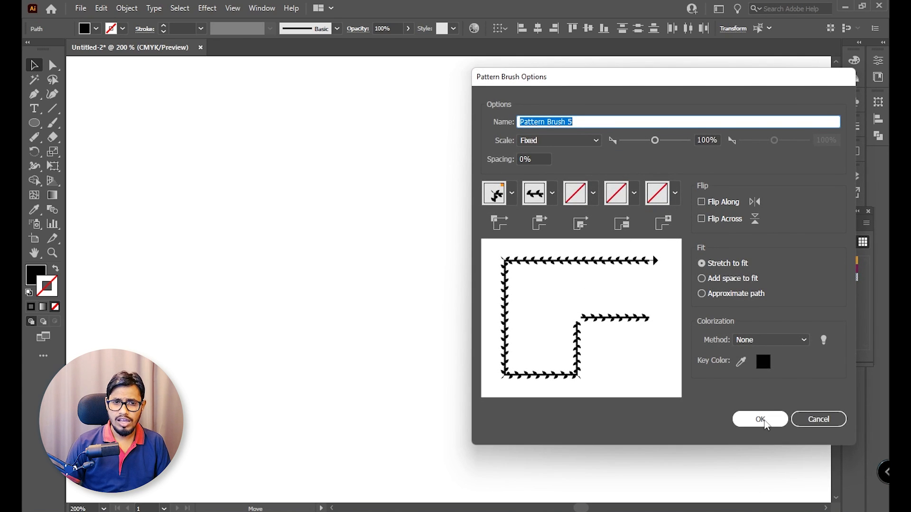
pyautogui.click(760, 420)
# Delete the branch artwork from the artboard and set up the Paintbrush with the new leaf pattern brush
pyautogui.press('Delete')
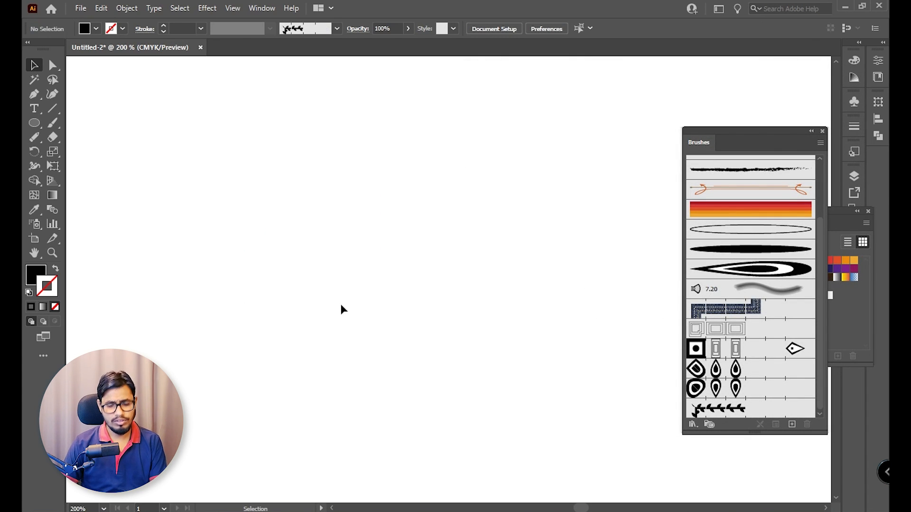
pyautogui.hotkey('ctrl', '0')
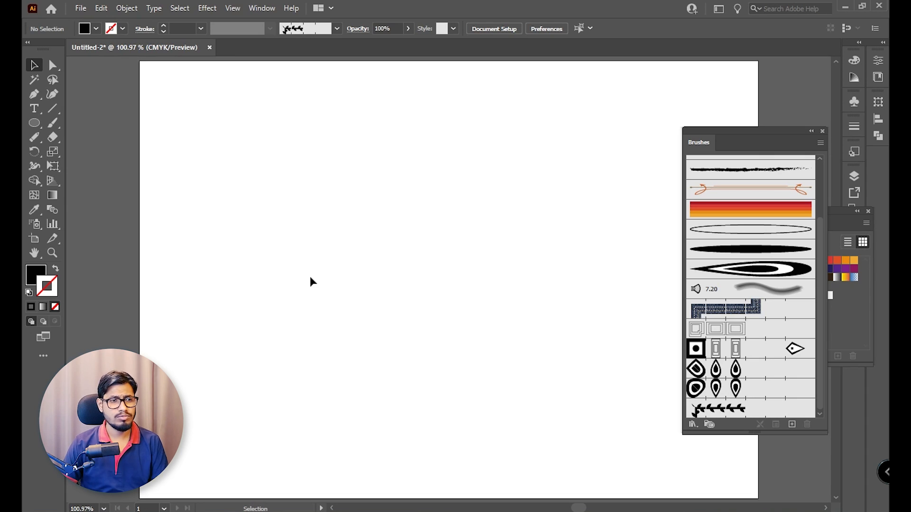
pyautogui.click(53, 123)
pyautogui.scroll(-1, 771, 410)
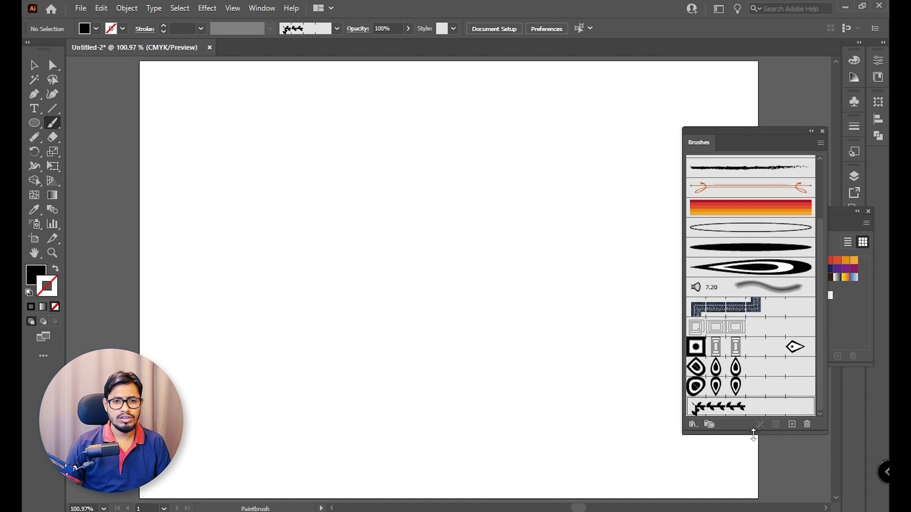
pyautogui.moveTo(754, 434); pyautogui.dragTo(754, 475)
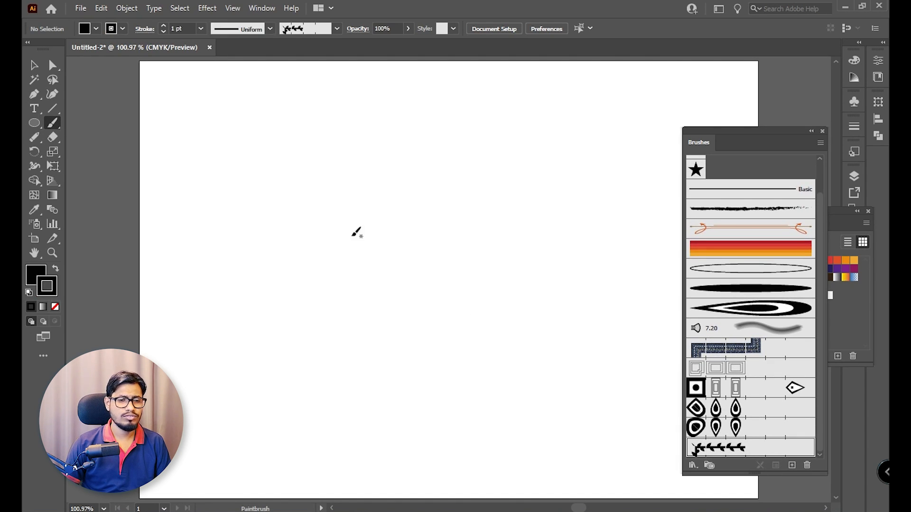
# Paint a tall S-shaped curve across the artboard with the leaf pattern brush, and undo the stroke
pyautogui.moveTo(376, 378); pyautogui.dragTo(376, 379)
pyautogui.hotkey('ctrl', 'z')
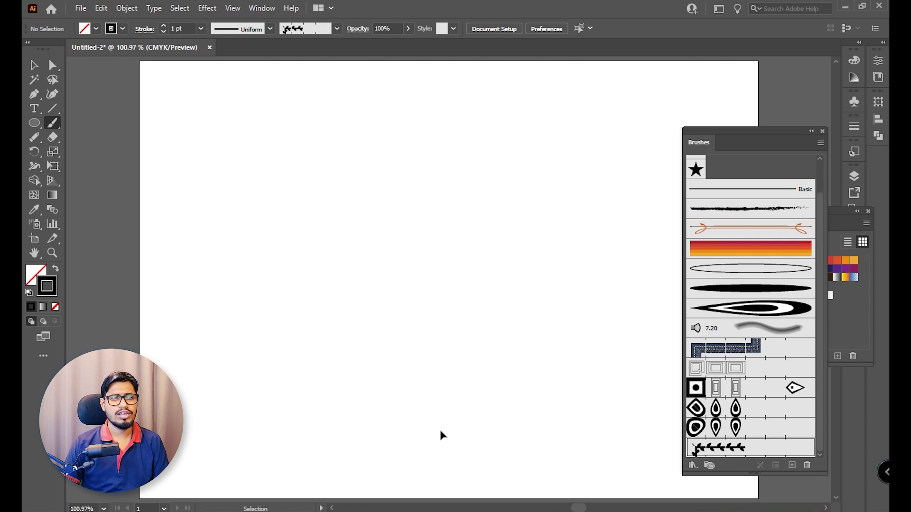
pyautogui.moveTo(327, 451); pyautogui.dragTo(411, 365)
pyautogui.moveTo(539, 140); pyautogui.dragTo(541, 141)
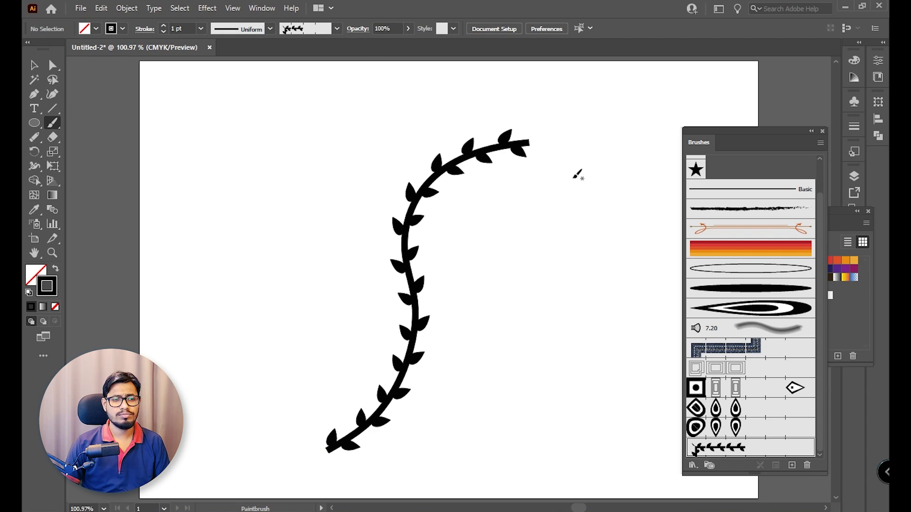
pyautogui.hotkey('ctrl', 'z')
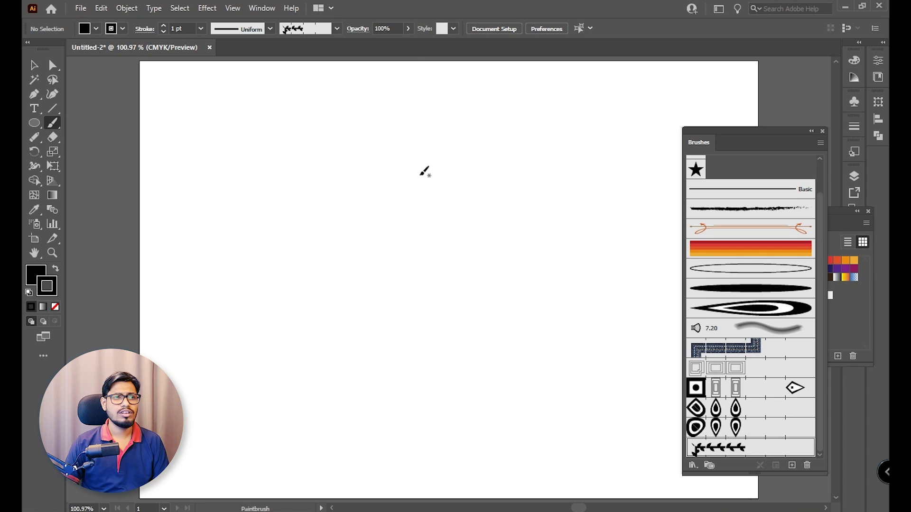
# Draw a large circle, centre it on the artboard and give it the default white fill and black stroke
pyautogui.click(36, 124)
pyautogui.click(95, 152)
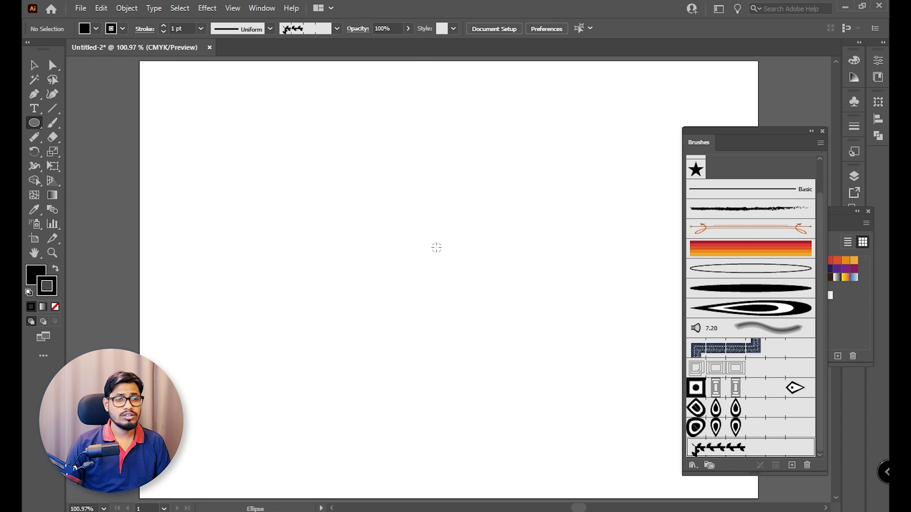
pyautogui.moveTo(401, 220); pyautogui.dragTo(521, 340)
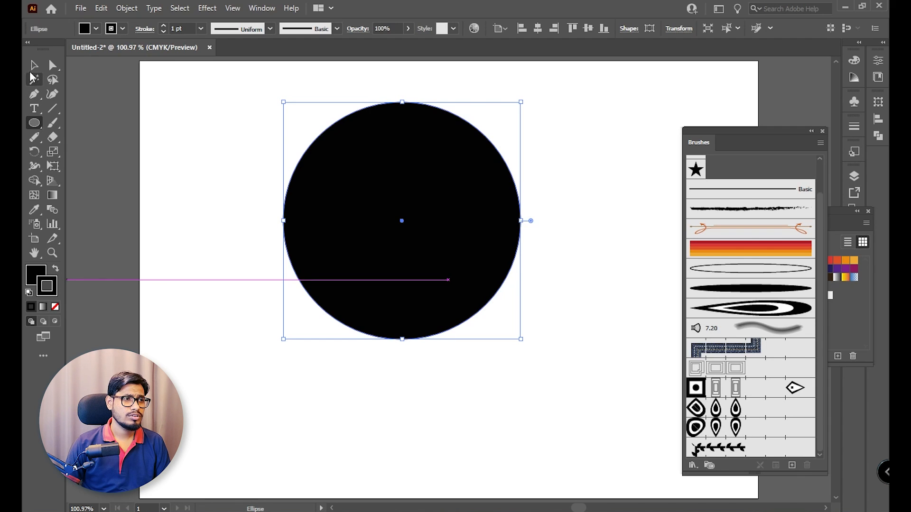
pyautogui.press('v')
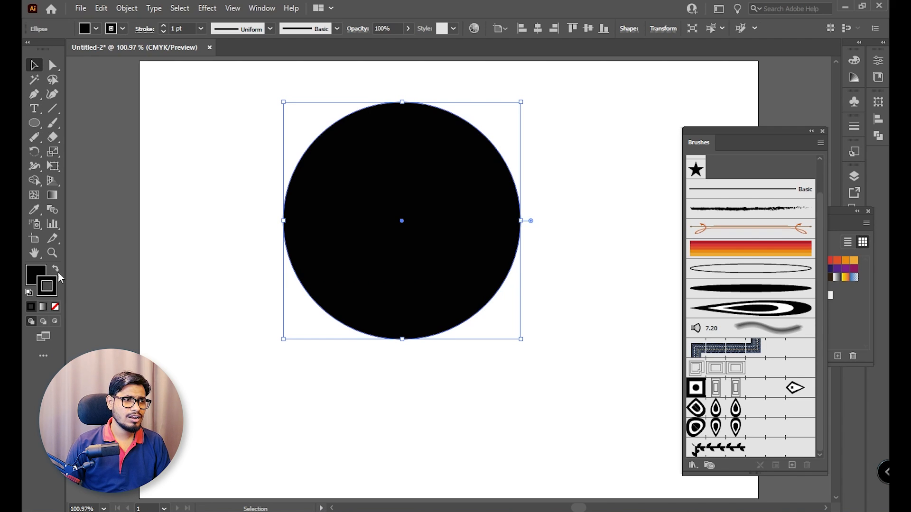
pyautogui.moveTo(407, 242); pyautogui.dragTo(448, 291)
pyautogui.click(28, 293)
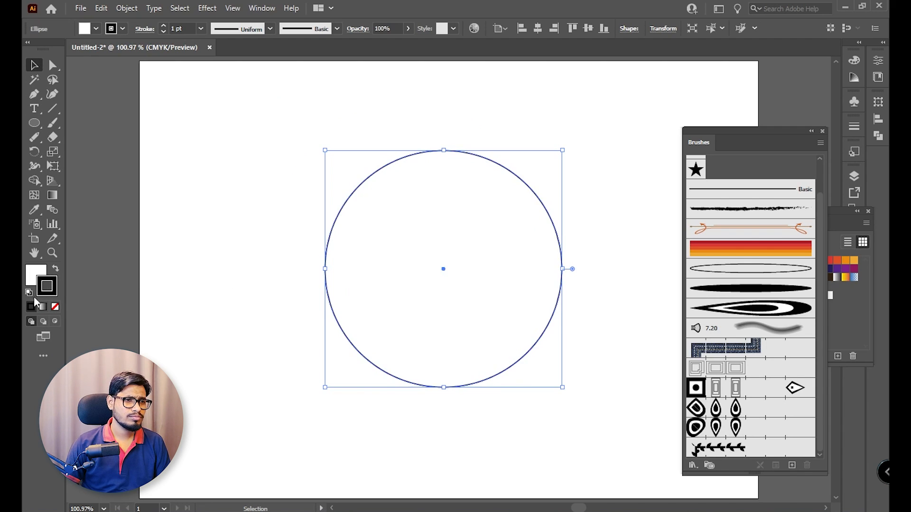
# Apply the leaf pattern brush to the circle's outline to form a wreath
pyautogui.click(759, 449)
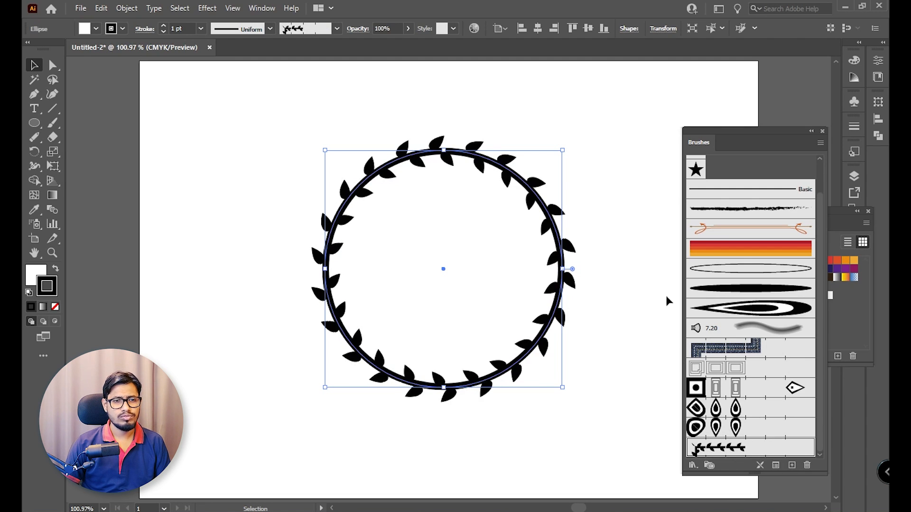
pyautogui.click(645, 290)
pyautogui.click(563, 278)
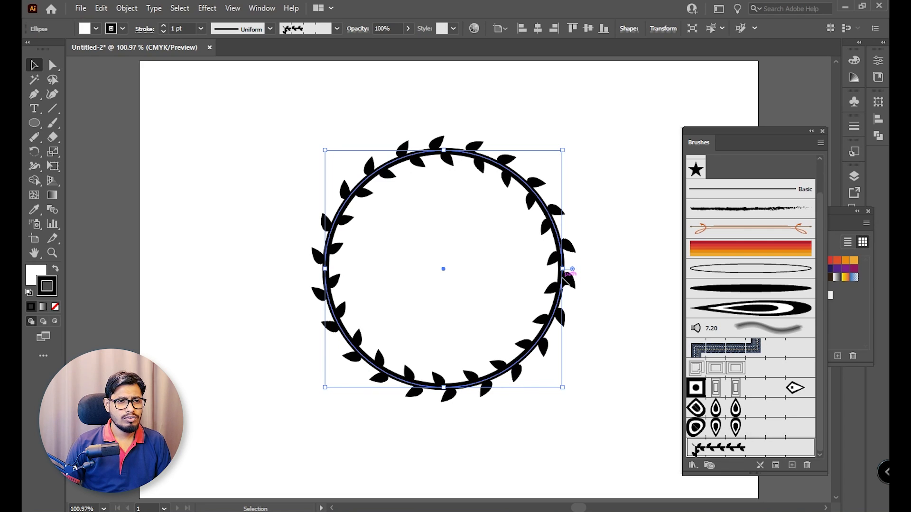
pyautogui.click(165, 185)
# Draw a smaller concentric circle with the leaf pattern brush inside the wreath, and scale it down slightly about its centre
pyautogui.click(35, 123)
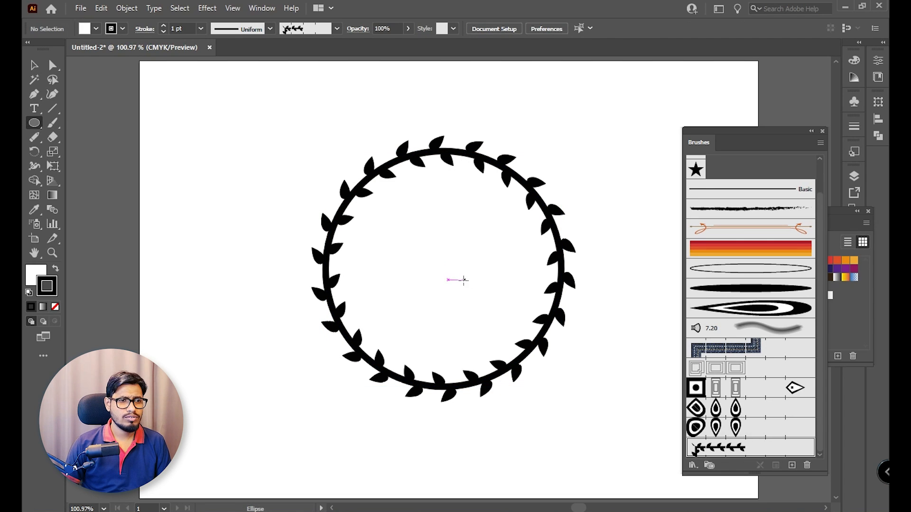
pyautogui.moveTo(443, 269); pyautogui.dragTo(527, 352)
pyautogui.click(760, 448)
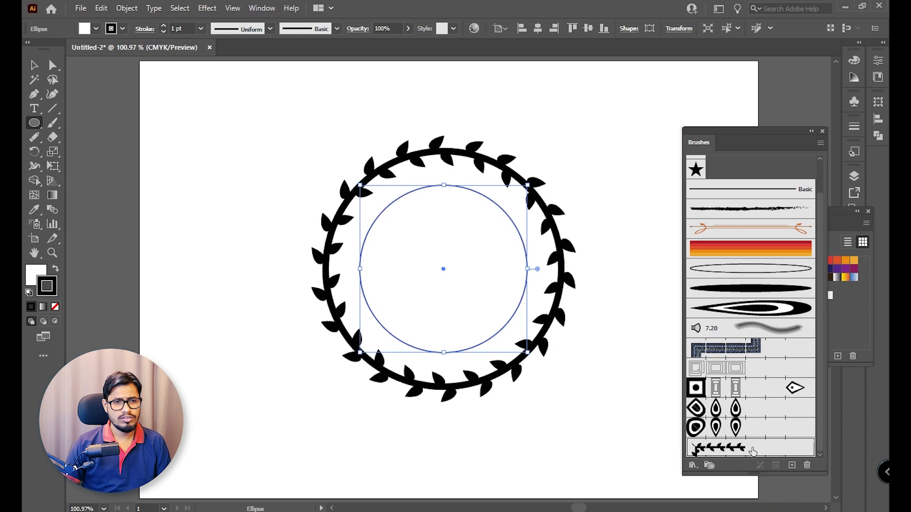
pyautogui.click(34, 65)
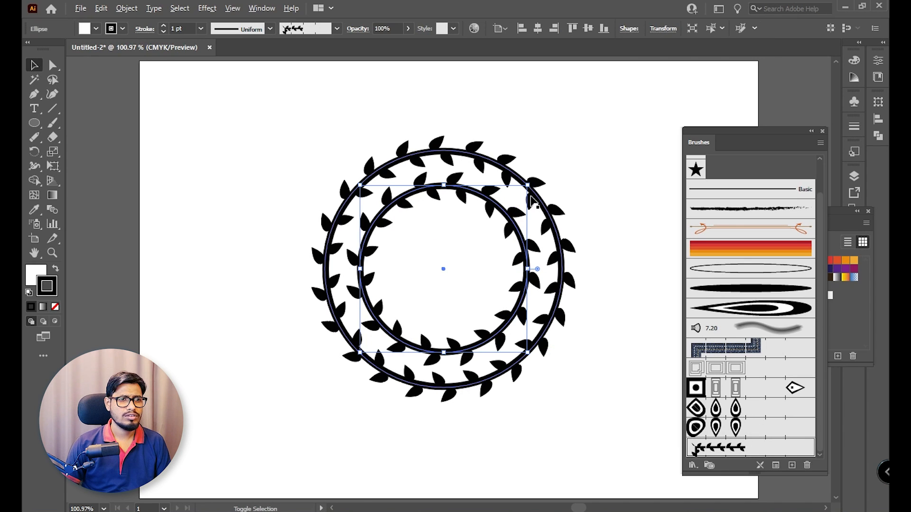
pyautogui.moveTo(531, 185); pyautogui.dragTo(511, 202)
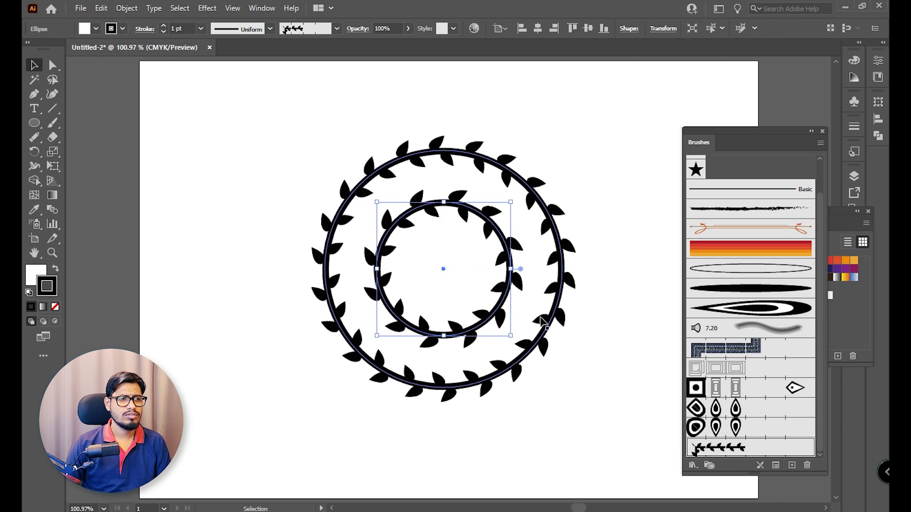
# Set the leaf pattern brush's colorization method to Tints, starting from the inner wreath
pyautogui.click(564, 311)
pyautogui.click(508, 278)
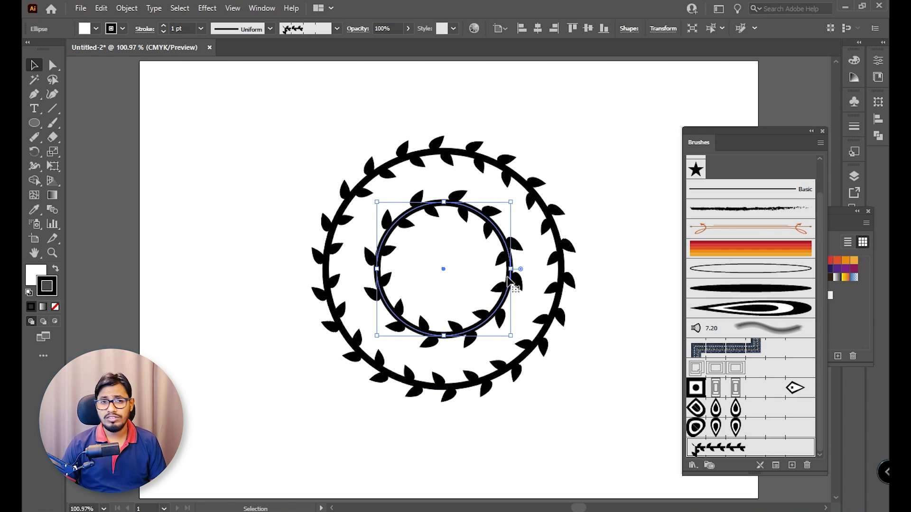
pyautogui.doubleClick(754, 451)
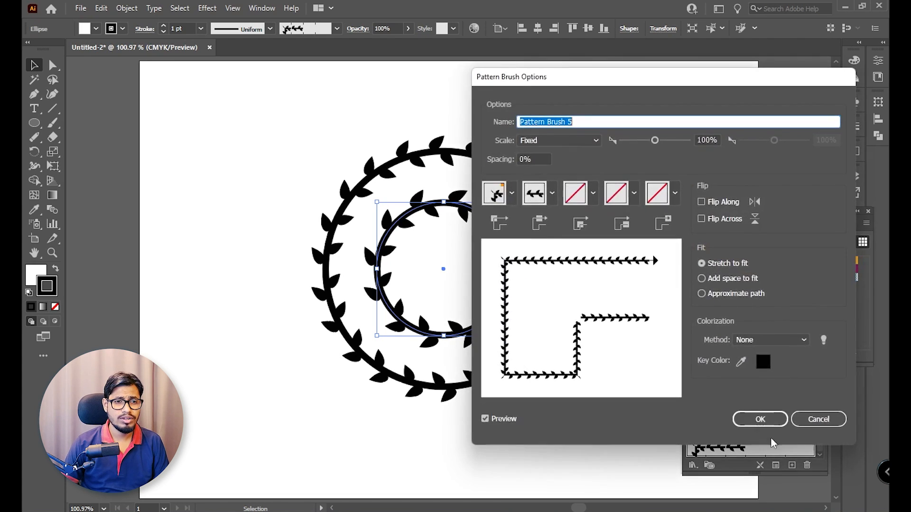
pyautogui.click(769, 339)
pyautogui.click(757, 369)
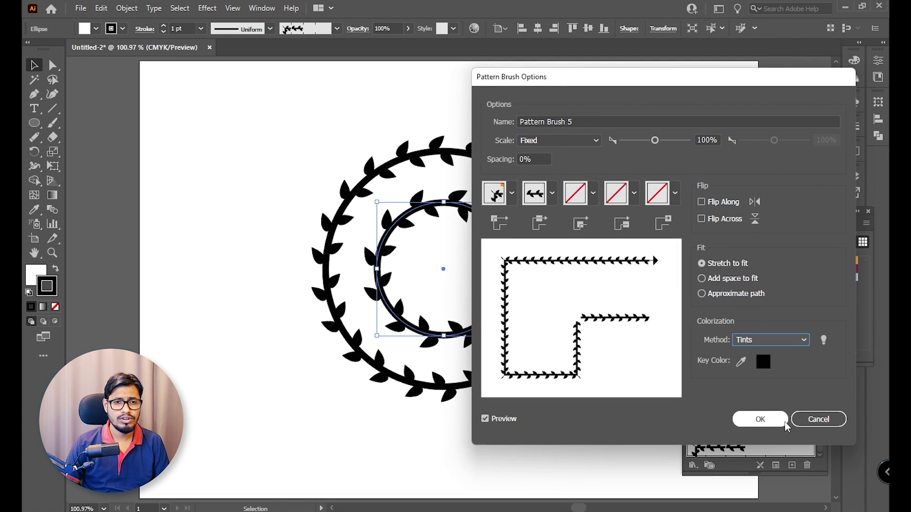
pyautogui.click(759, 419)
# Give the inner wreath a bright red stroke colour from the colour spectrum
pyautogui.click(442, 278)
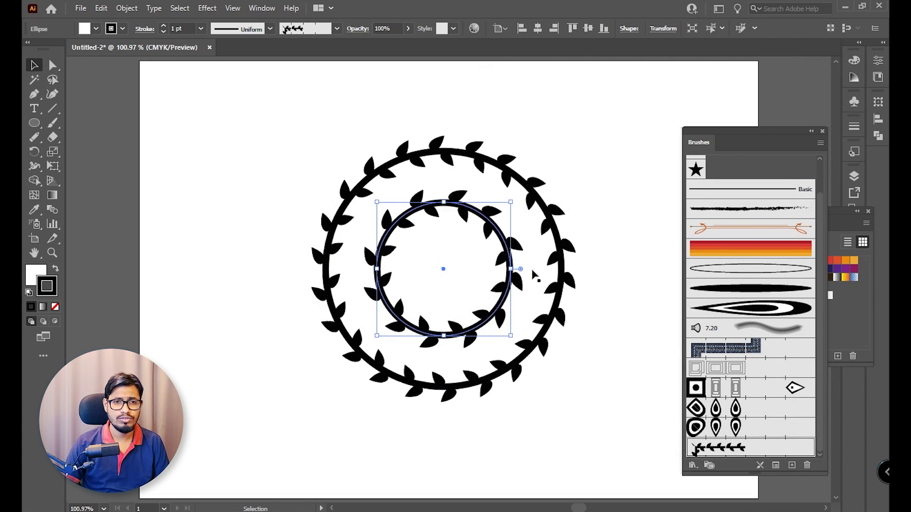
pyautogui.click(854, 59)
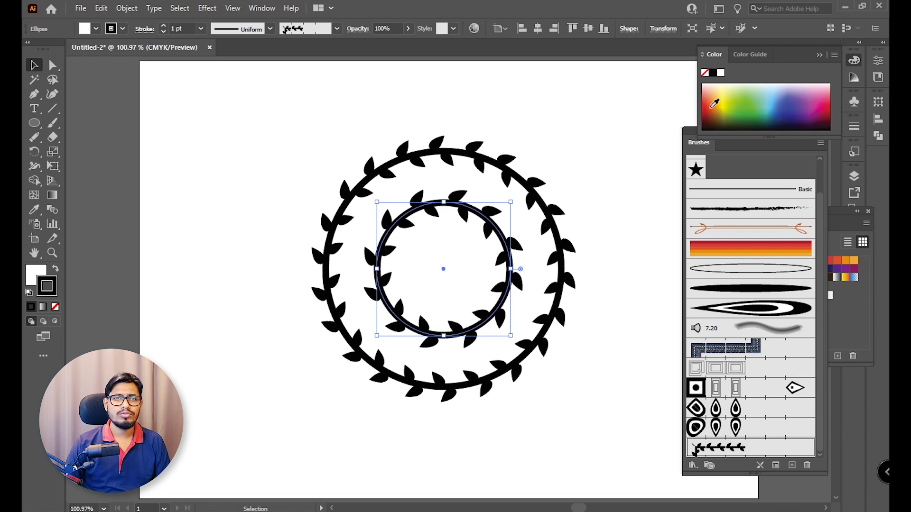
pyautogui.click(703, 119)
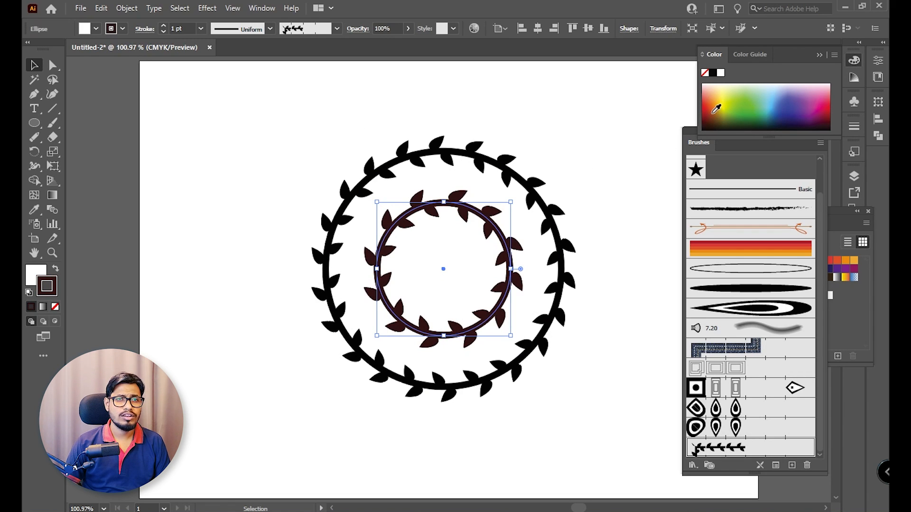
pyautogui.click(706, 108)
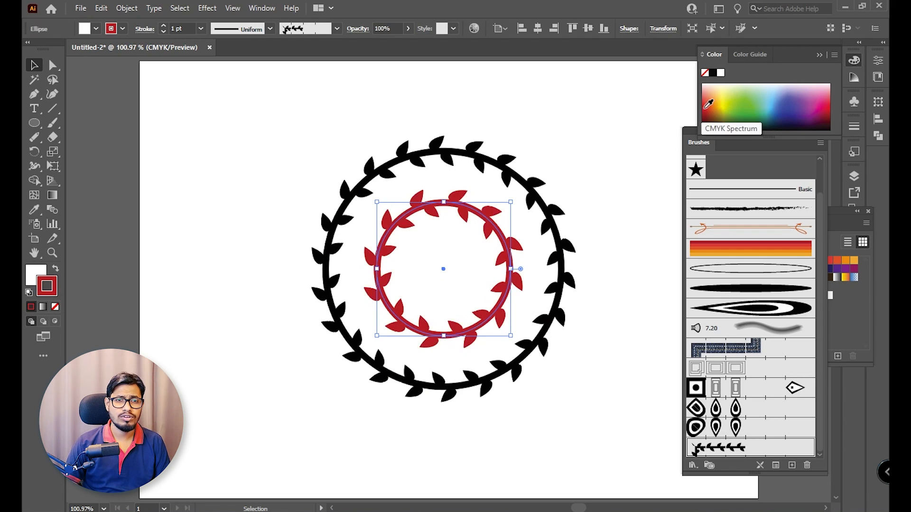
# Give the outer wreath a dark red stroke colour from the colour spectrum
pyautogui.click(543, 203)
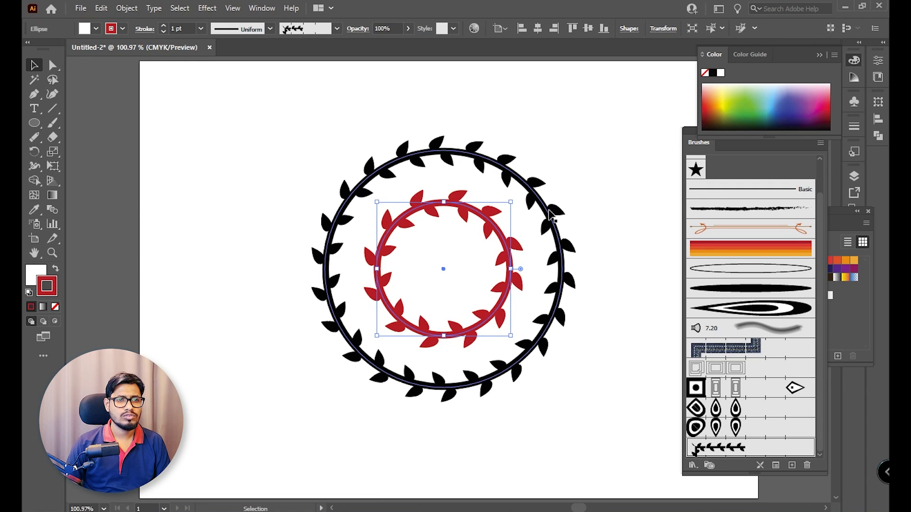
pyautogui.click(709, 119)
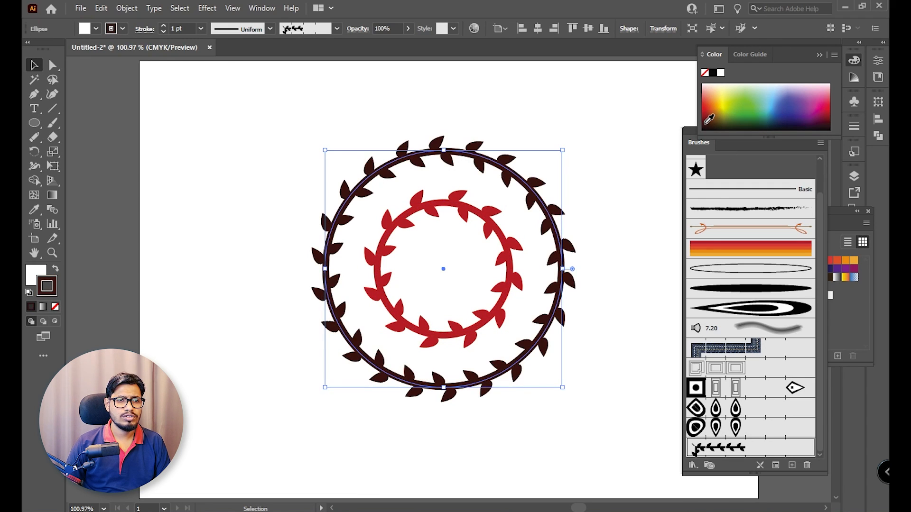
pyautogui.click(709, 113)
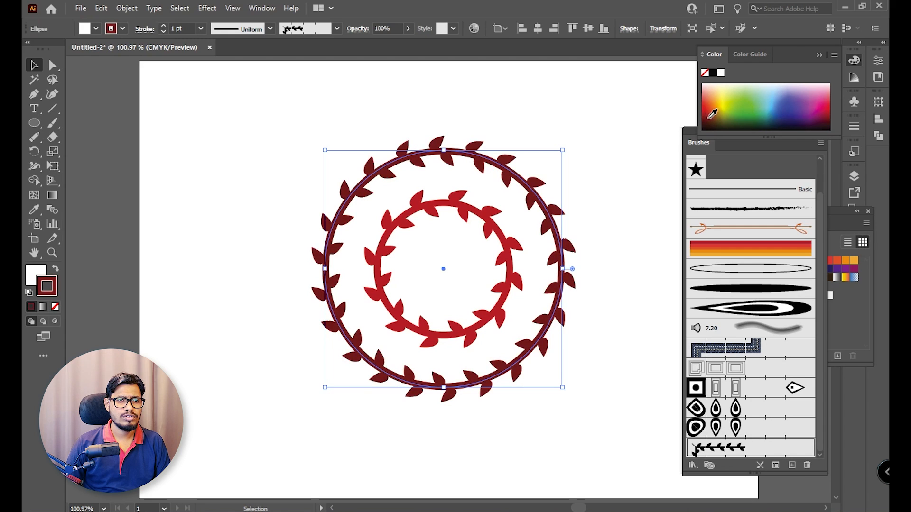
pyautogui.click(212, 150)
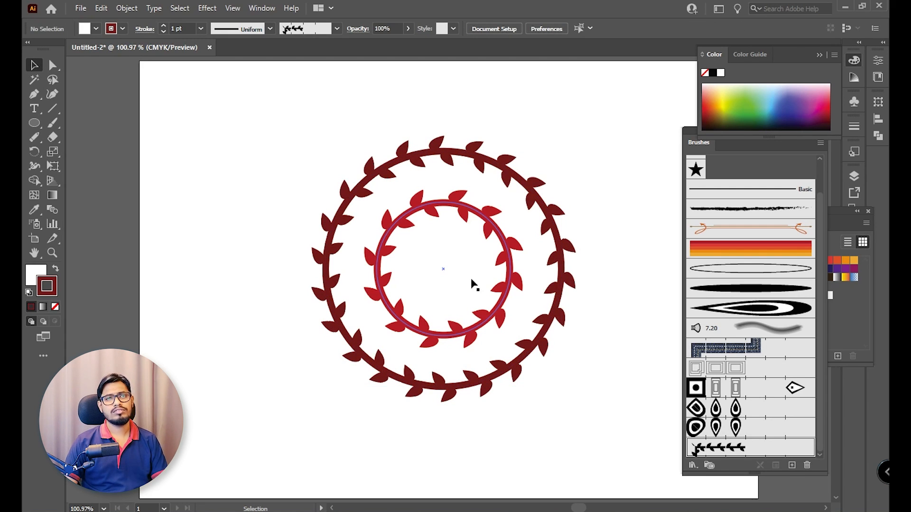
# Reflect the inner wreath across the horizontal axis so its leaves run in the opposite direction
pyautogui.click(509, 263)
pyautogui.rightClick(510, 258)
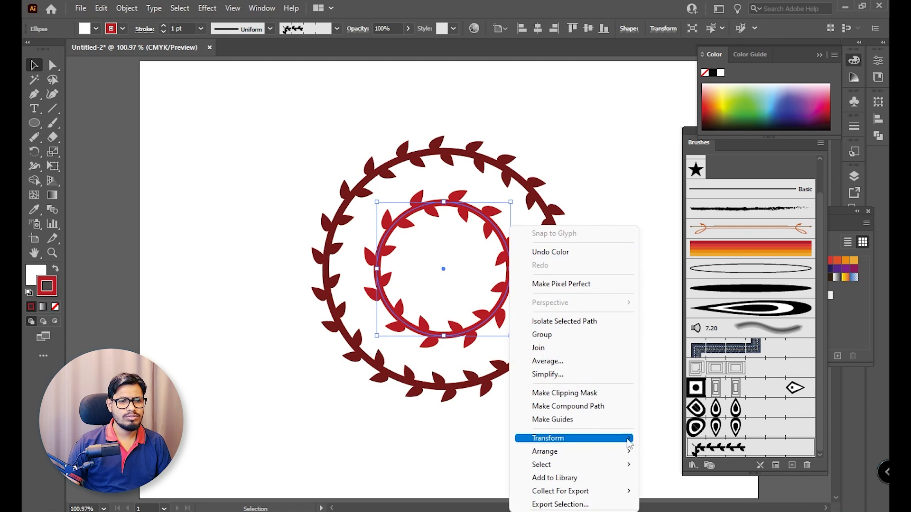
pyautogui.moveTo(630, 439)
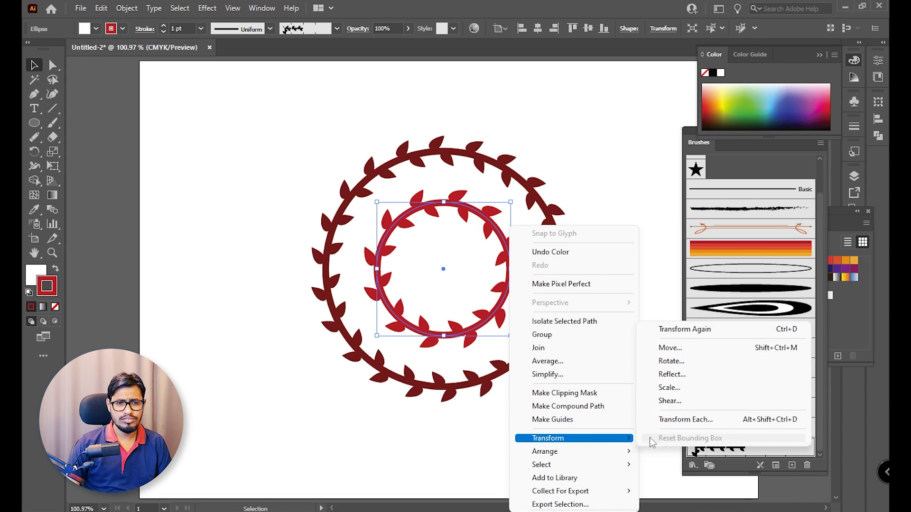
pyautogui.click(671, 374)
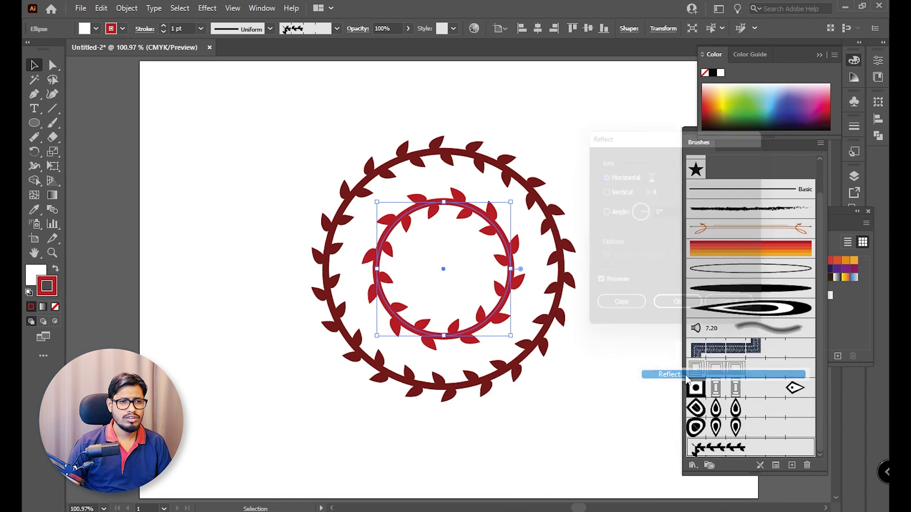
pyautogui.click(620, 189)
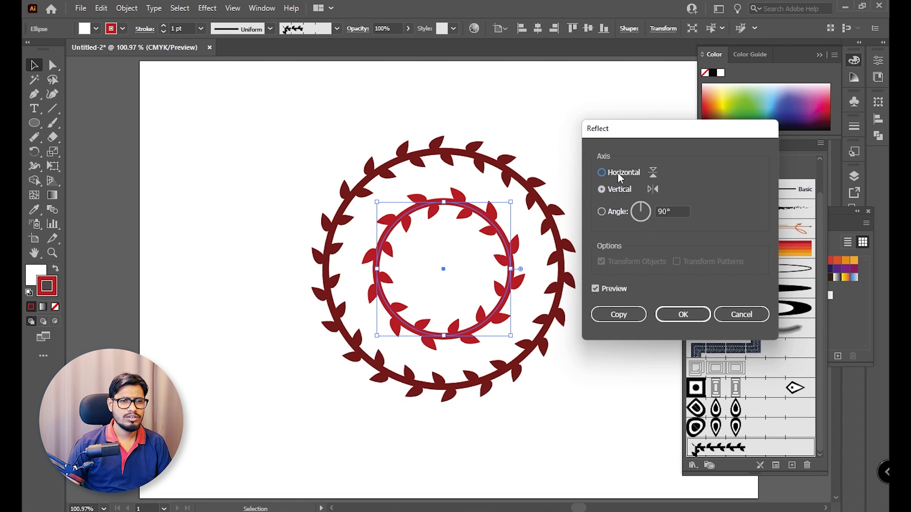
pyautogui.click(616, 173)
pyautogui.click(681, 314)
pyautogui.click(637, 363)
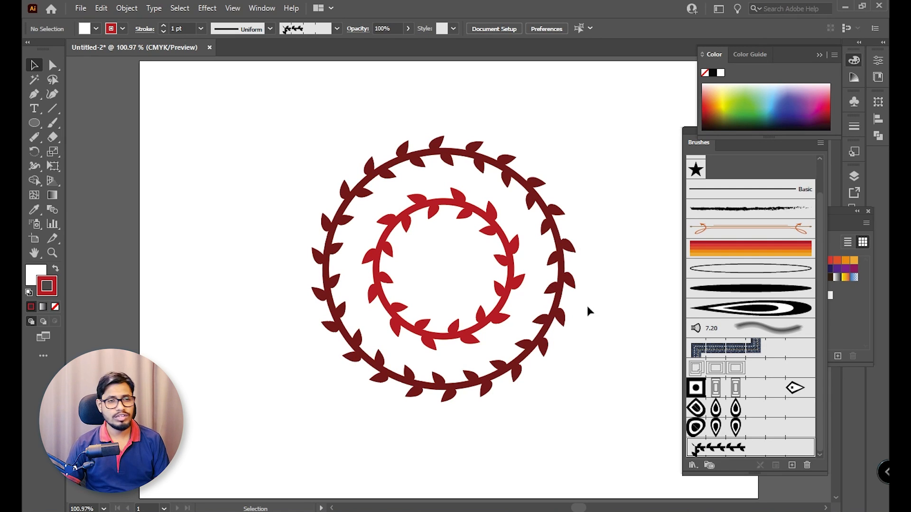
# Delete both wreaths, reposition the brush list higher on the workspace and collapse the colour spectrum
pyautogui.hotkey('ctrl', 'a')
pyautogui.press('Delete')
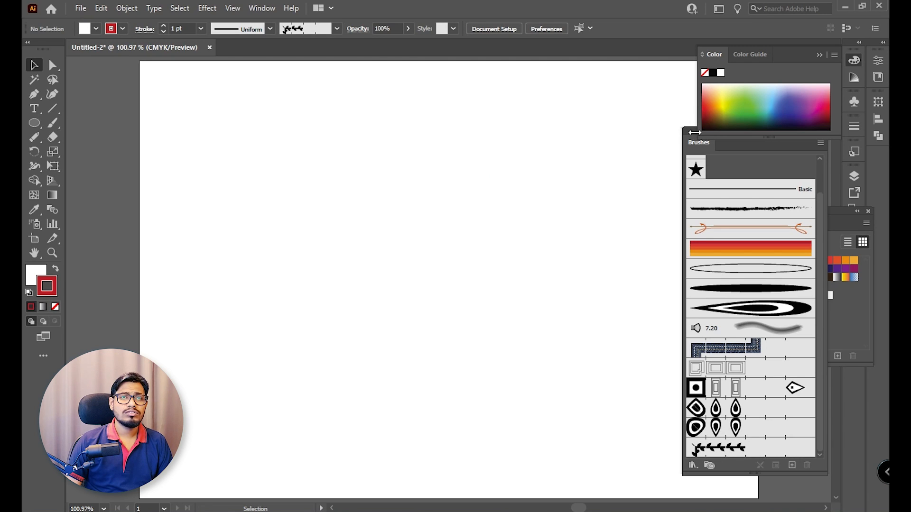
pyautogui.moveTo(695, 132); pyautogui.dragTo(736, 113)
pyautogui.click(847, 64)
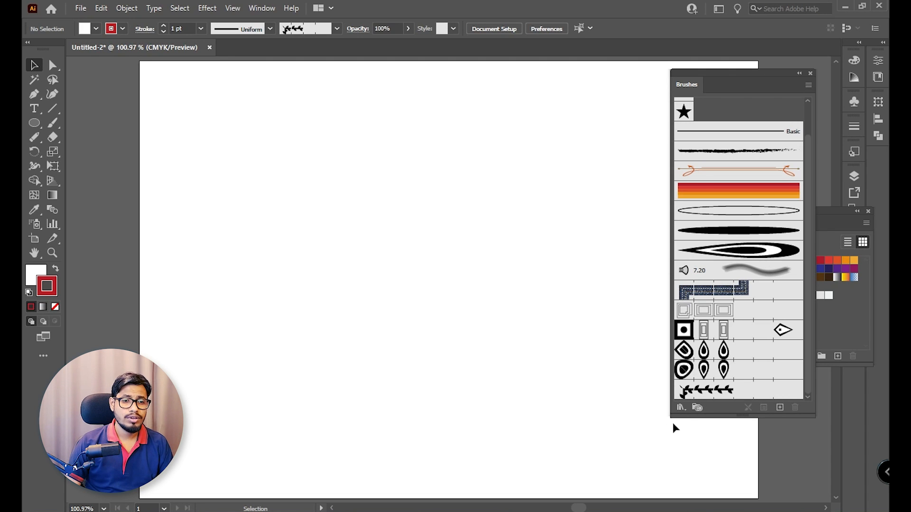
# Open the Arrows_Special brush library and enlarge its list to show more arrow brushes
pyautogui.click(681, 408)
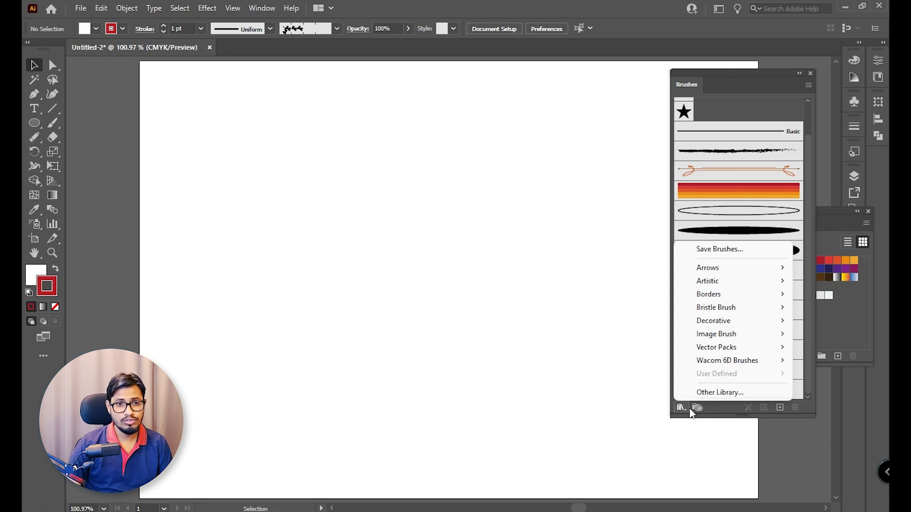
pyautogui.click(262, 9)
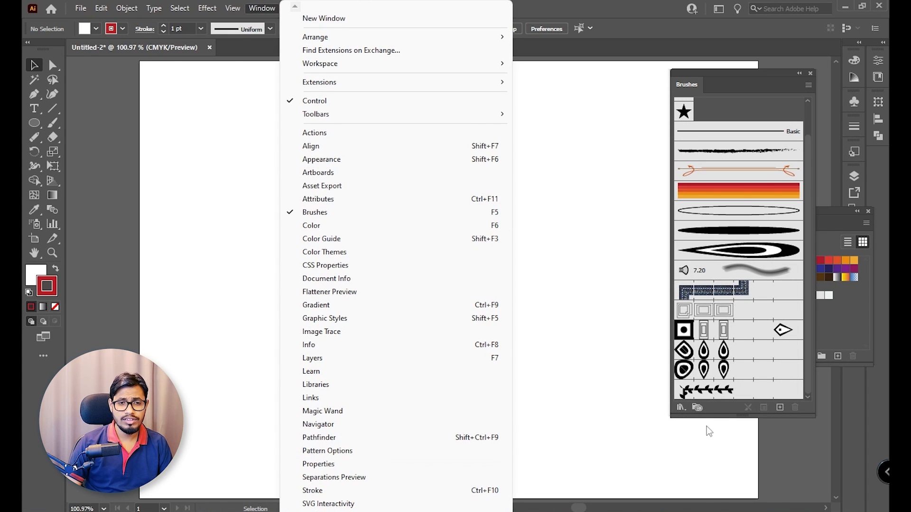
pyautogui.click(681, 407)
pyautogui.moveTo(753, 272)
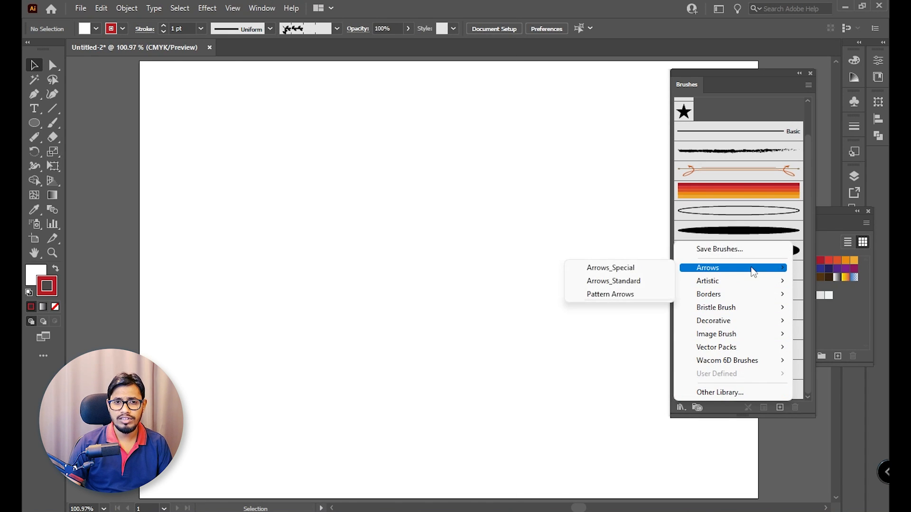
pyautogui.click(659, 271)
pyautogui.moveTo(457, 317); pyautogui.dragTo(457, 511)
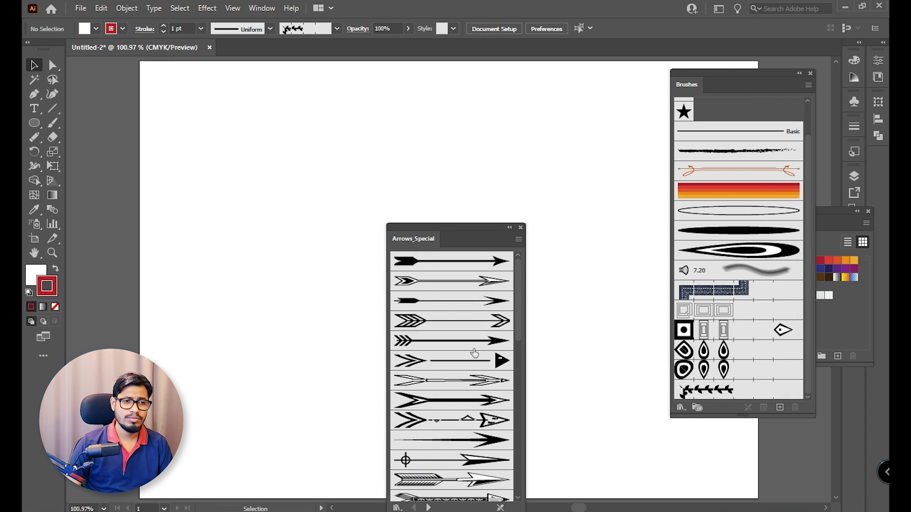
# Try two different arrow brushes with curved Paintbrush strokes across the artboard, and undo both strokes
pyautogui.click(471, 343)
pyautogui.click(52, 123)
pyautogui.moveTo(169, 253); pyautogui.dragTo(566, 129)
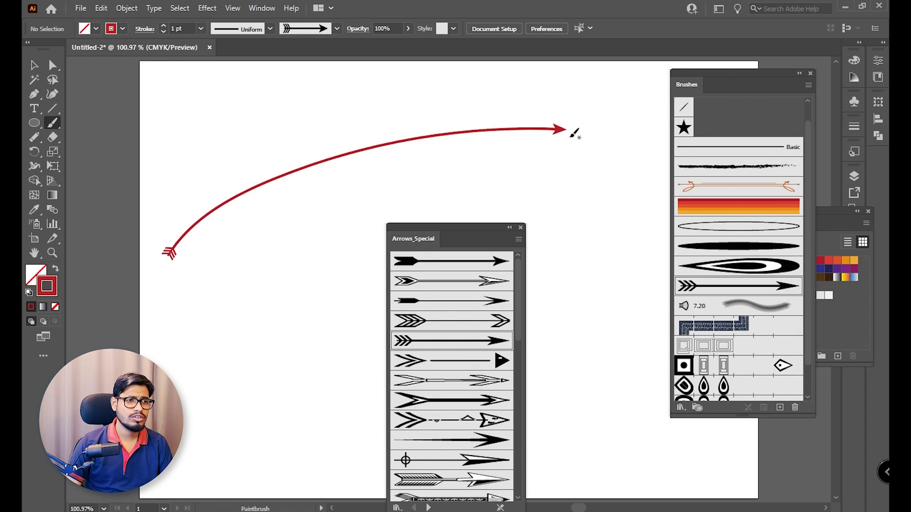
pyautogui.click(474, 401)
pyautogui.moveTo(192, 313); pyautogui.dragTo(605, 157)
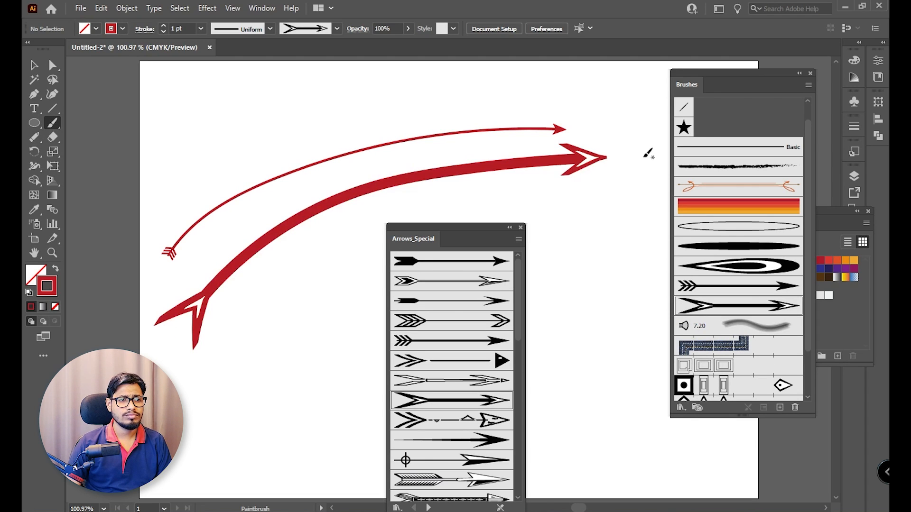
pyautogui.hotkey('ctrl', 'z')
pyautogui.hotkey('ctrl', 'z')
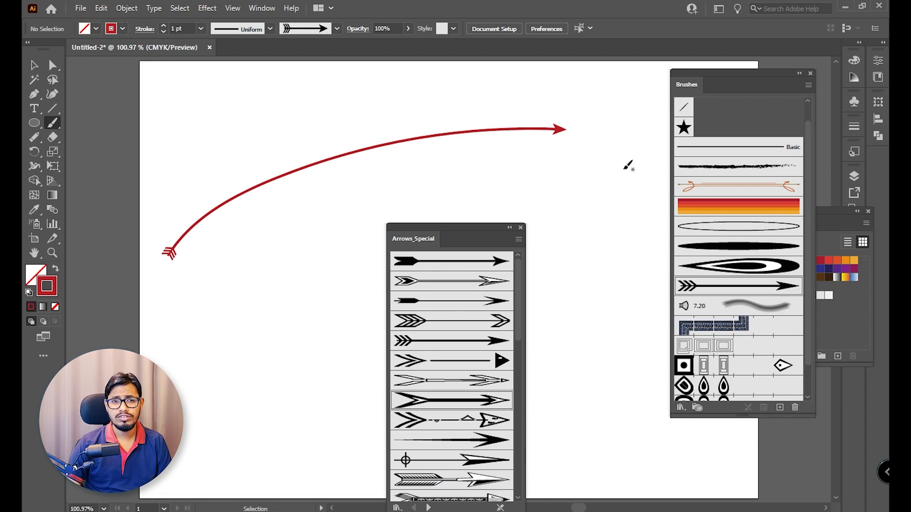
pyautogui.hotkey('ctrl', 'z')
# Close the arrow library, open the Borders_Dashed brush library, and place its enlarged list beside the main brush list
pyautogui.click(521, 228)
pyautogui.click(681, 408)
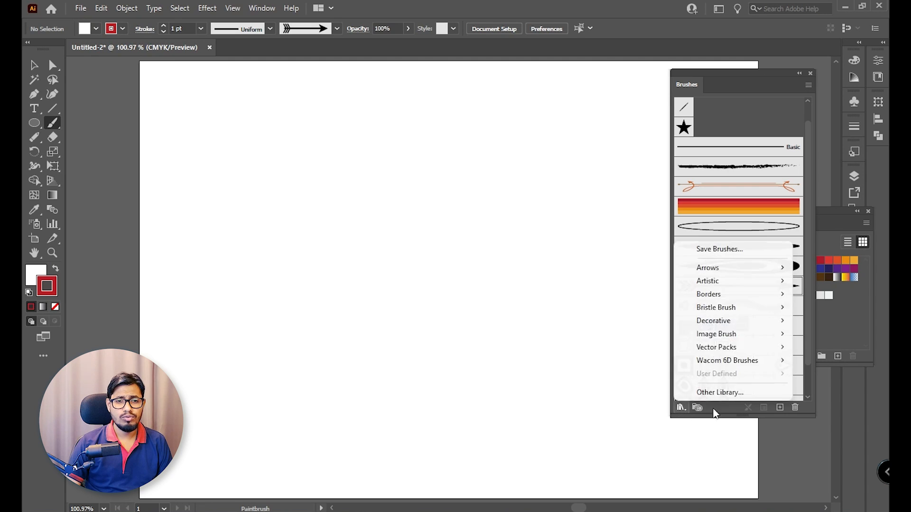
pyautogui.moveTo(754, 296)
pyautogui.click(661, 297)
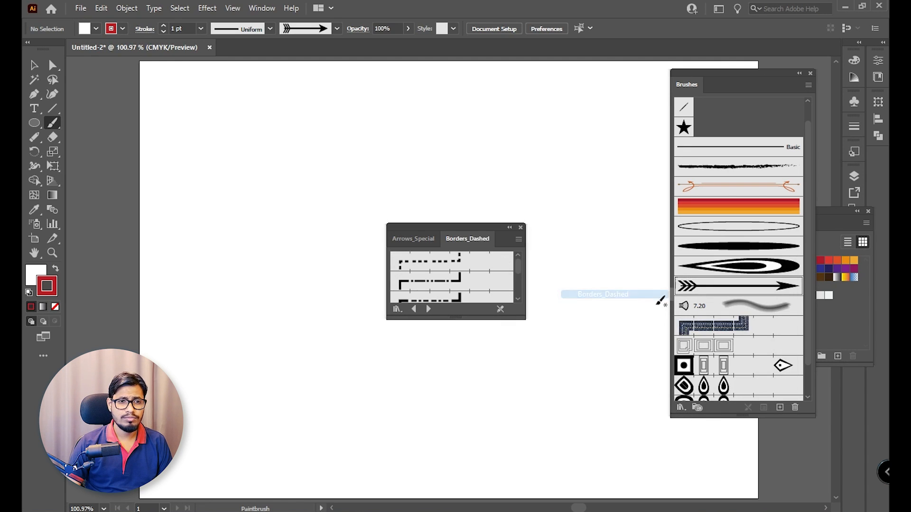
pyautogui.moveTo(464, 251); pyautogui.dragTo(663, 160)
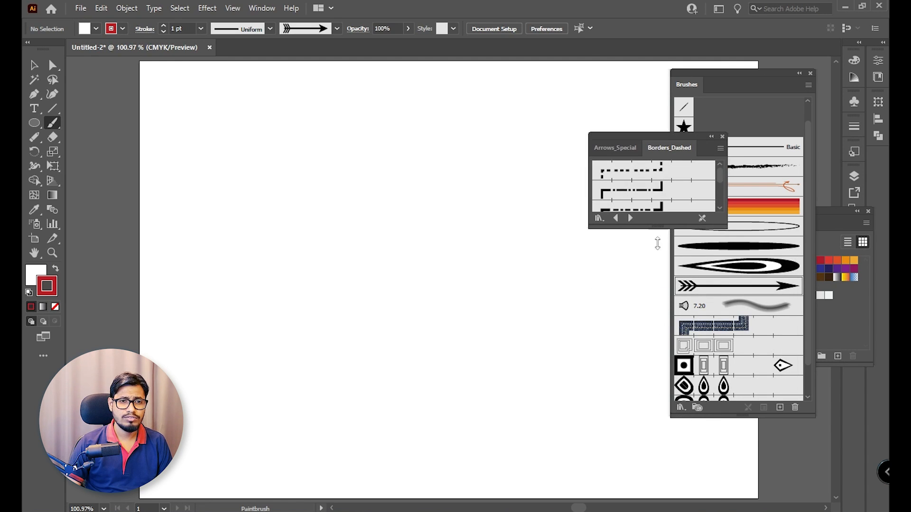
pyautogui.moveTo(658, 228); pyautogui.dragTo(663, 334)
# Try a stroke with the gold bead border brush and one with the blue-green dotted brush, undoing each
pyautogui.click(662, 294)
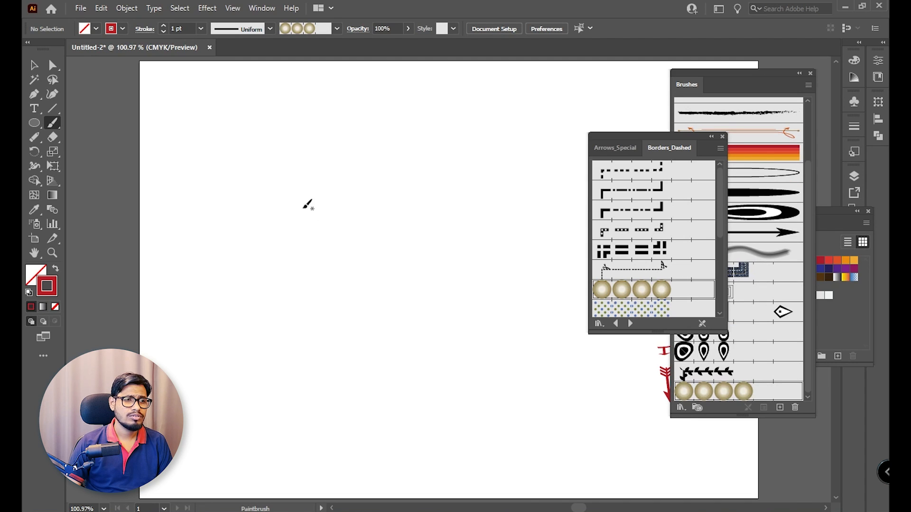
pyautogui.moveTo(263, 269); pyautogui.dragTo(469, 193)
pyautogui.hotkey('ctrl', 'z')
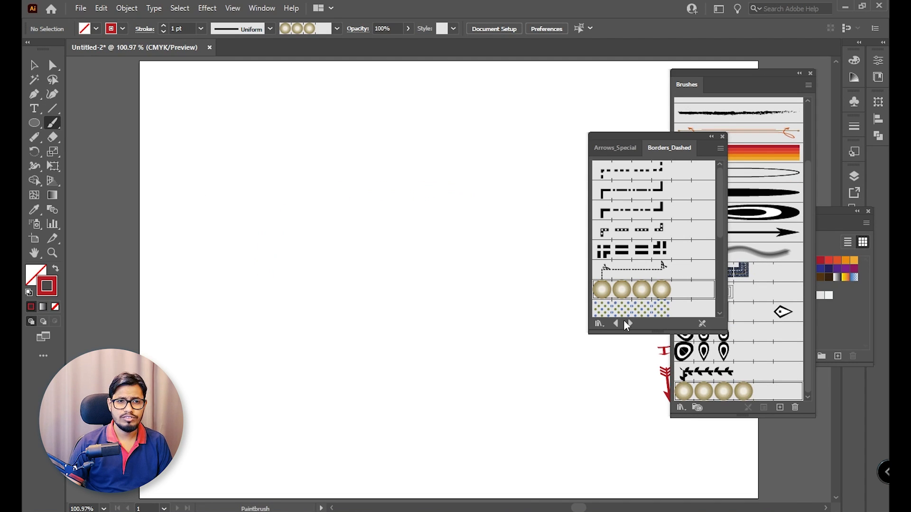
pyautogui.click(626, 308)
pyautogui.moveTo(303, 202); pyautogui.dragTo(456, 320)
pyautogui.hotkey('ctrl', 'z')
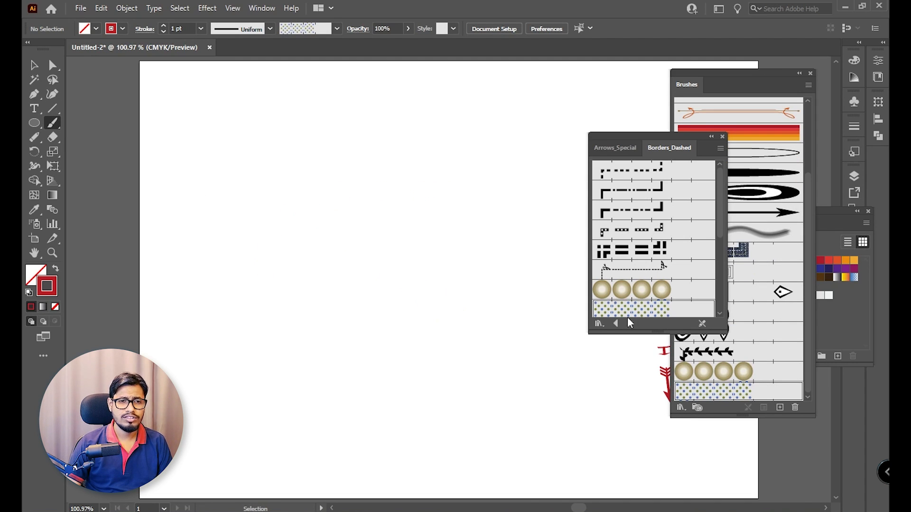
# Try wavy strokes with the checkered dashed border brush and again with the dotted brush, undoing each
pyautogui.click(630, 230)
pyautogui.moveTo(545, 187); pyautogui.dragTo(545, 187)
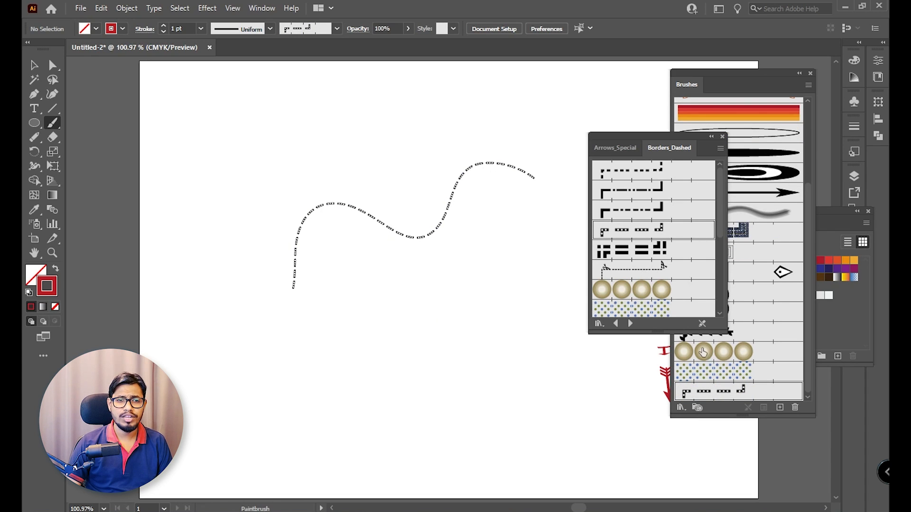
pyautogui.hotkey('ctrl', 'z')
pyautogui.click(630, 308)
pyautogui.moveTo(259, 382); pyautogui.dragTo(408, 303)
pyautogui.moveTo(568, 166); pyautogui.dragTo(567, 166)
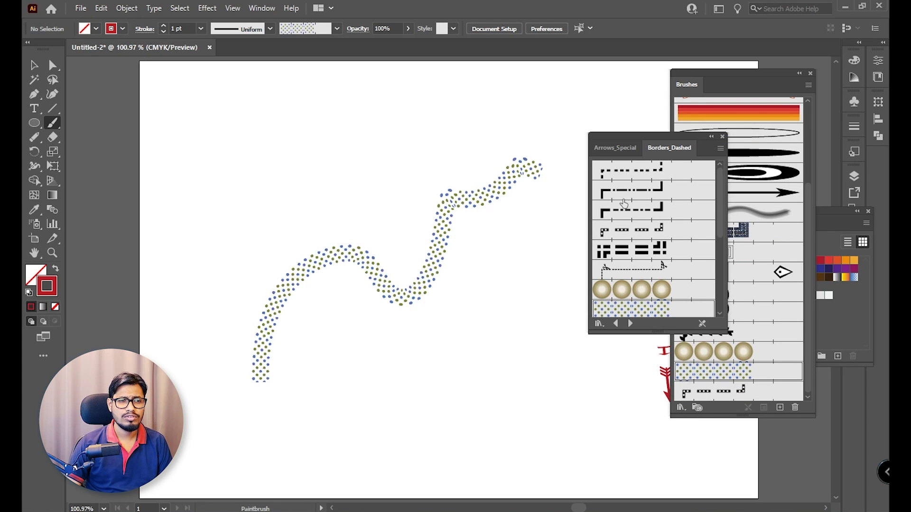
pyautogui.hotkey('ctrl', 'z')
# Open the Decorative_Banners and Seals brush library and test its yellow-green banner brush with a stroke, undoing the stroke
pyautogui.click(599, 323)
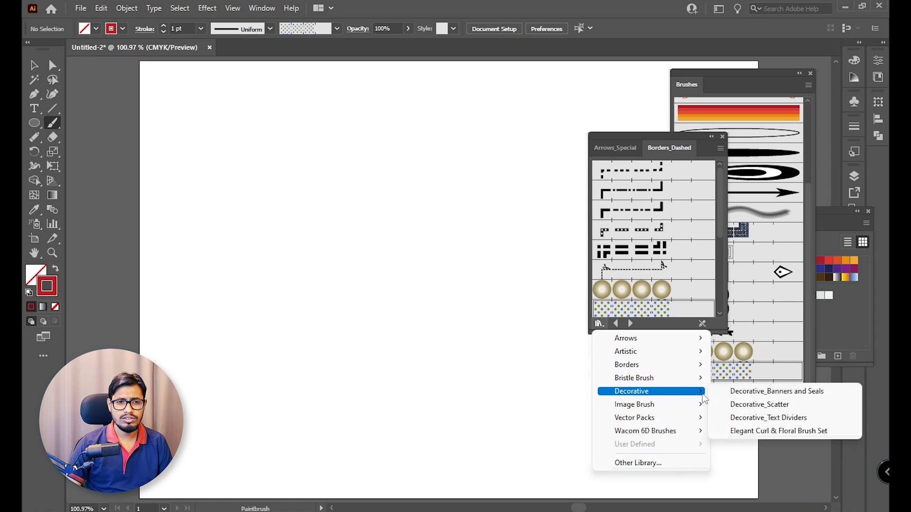
pyautogui.click(754, 390)
pyautogui.click(657, 250)
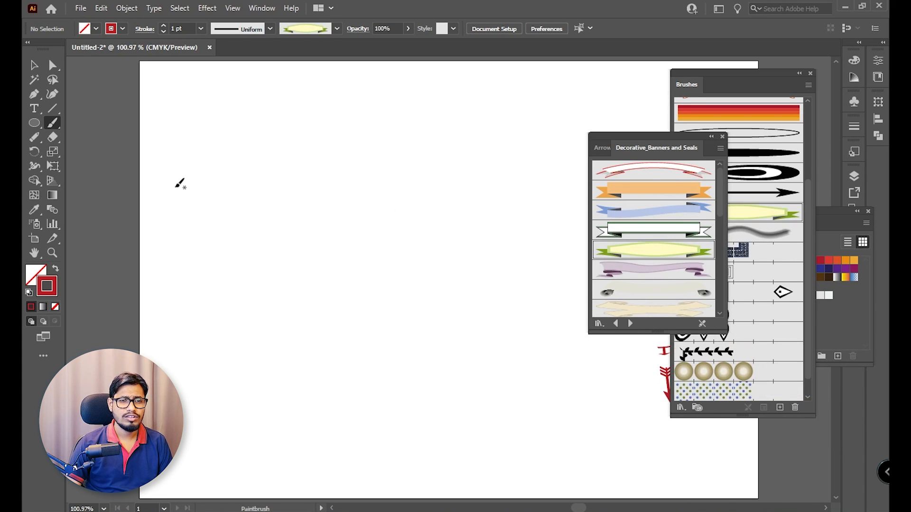
pyautogui.moveTo(504, 185); pyautogui.dragTo(574, 187)
pyautogui.hotkey('ctrl', 'z')
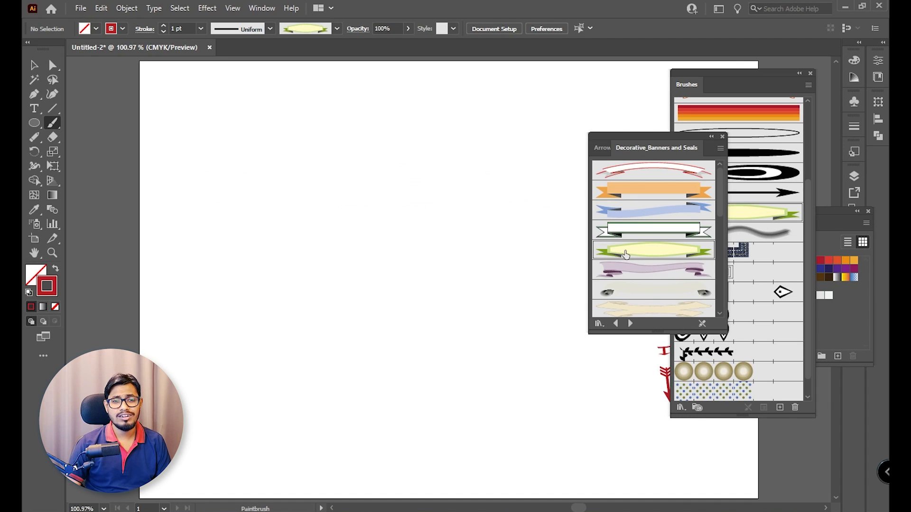
# Try strokes with the purple banner brush and the orange banner brush, undoing each one
pyautogui.click(648, 278)
pyautogui.moveTo(275, 177); pyautogui.dragTo(385, 288)
pyautogui.hotkey('ctrl', 'z')
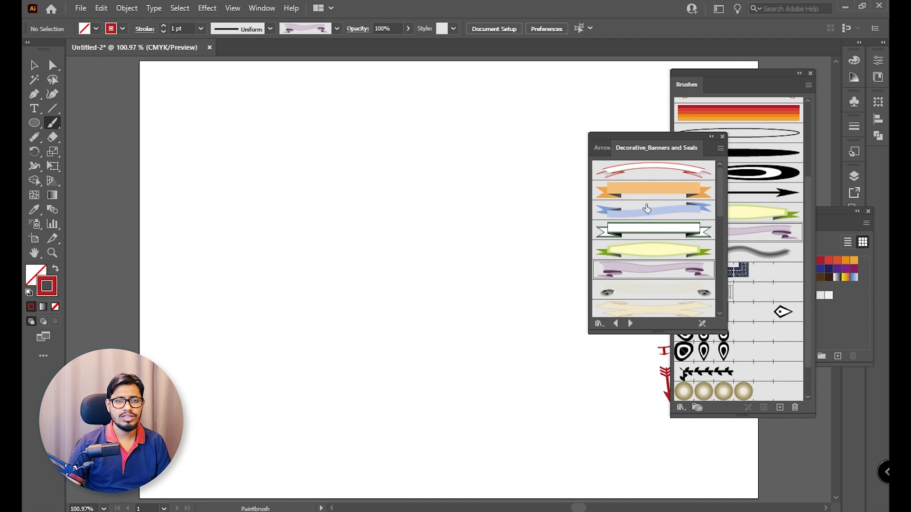
pyautogui.click(648, 197)
pyautogui.moveTo(533, 182); pyautogui.dragTo(534, 183)
pyautogui.hotkey('ctrl', 'z')
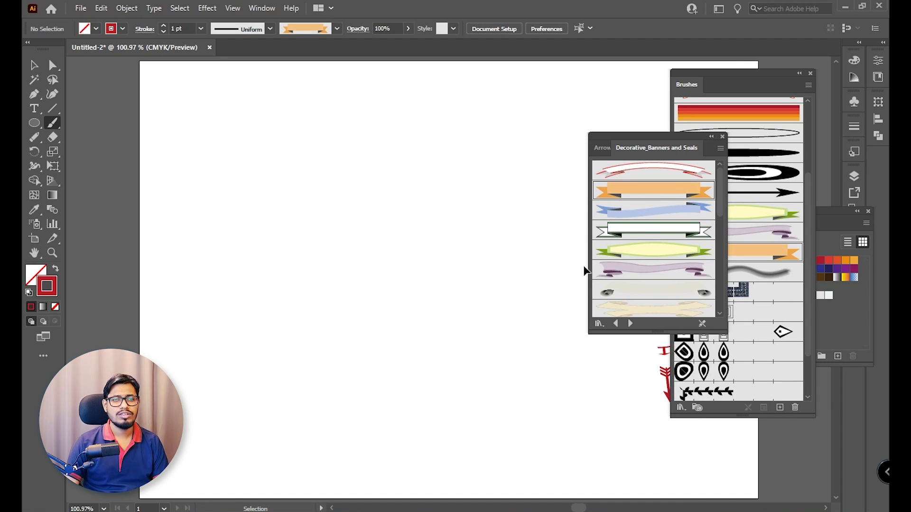
# Open the Grunge brushes vector pack library and test its round-ended splatter brush with a stroke, undoing the stroke
pyautogui.click(598, 323)
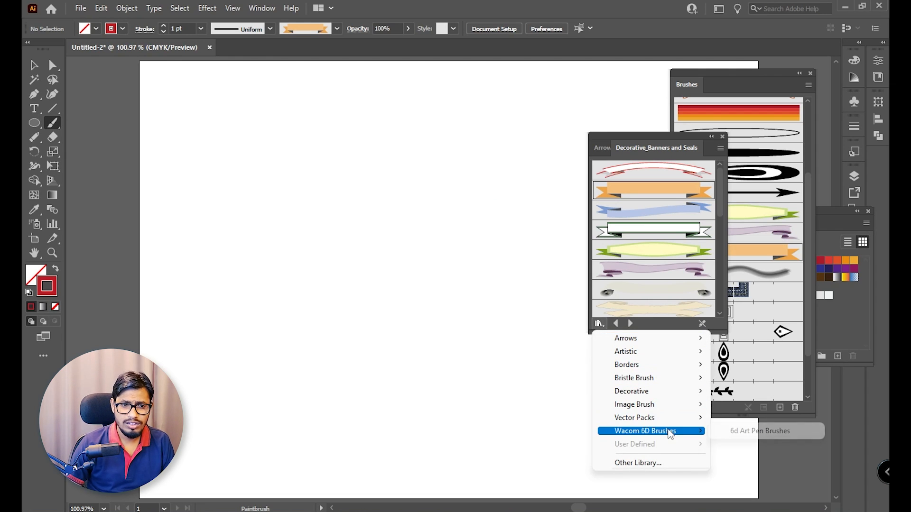
pyautogui.moveTo(674, 417)
pyautogui.click(736, 418)
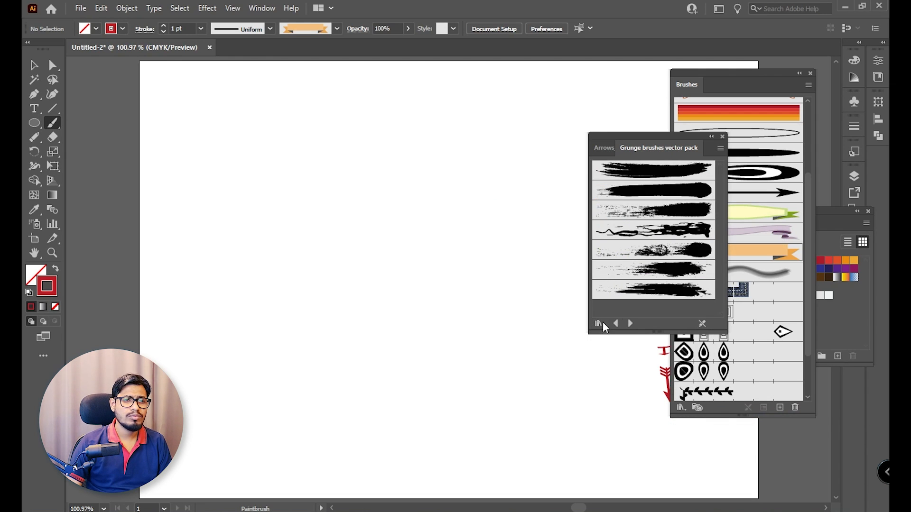
pyautogui.click(674, 256)
pyautogui.moveTo(211, 260); pyautogui.dragTo(469, 176)
pyautogui.hotkey('ctrl', 'z')
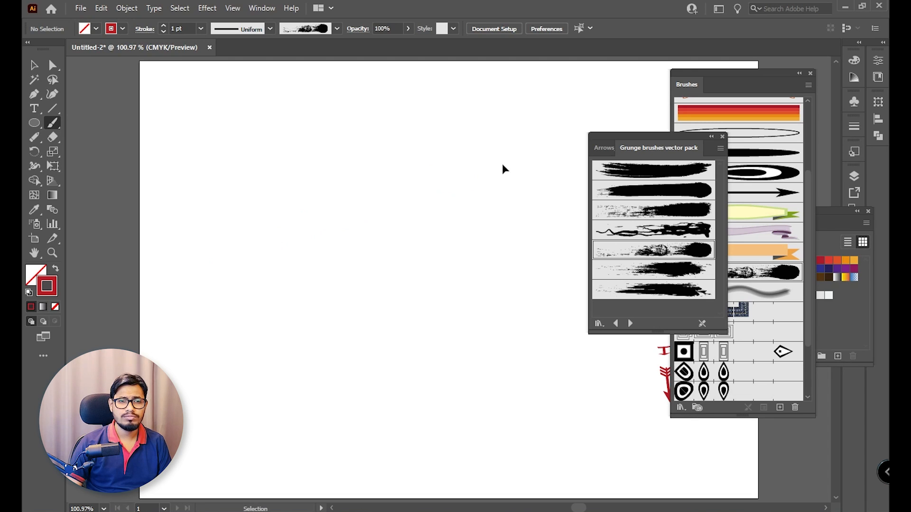
# Paint several diagonal red strokes with the round-ended splatter brush and the last grunge brush, and delete them all
pyautogui.moveTo(661, 95); pyautogui.dragTo(662, 95)
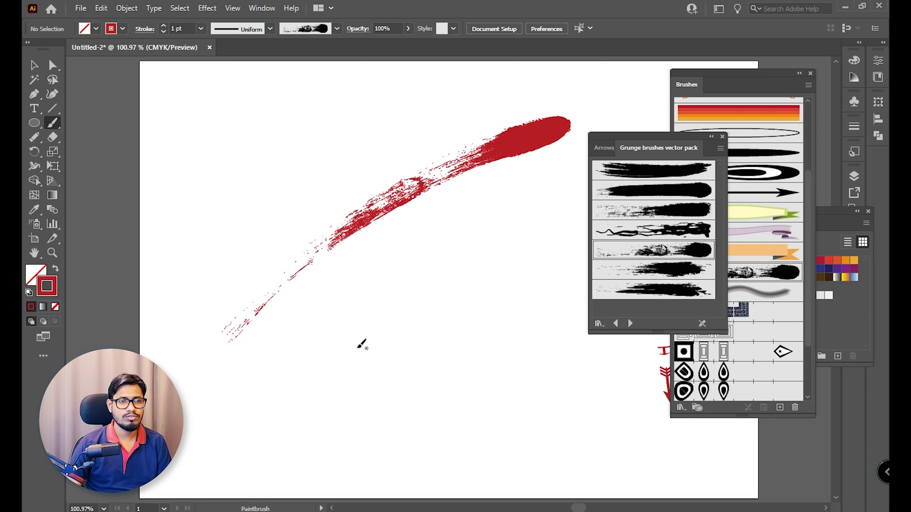
pyautogui.moveTo(333, 362); pyautogui.dragTo(544, 153)
pyautogui.moveTo(222, 202); pyautogui.dragTo(363, 129)
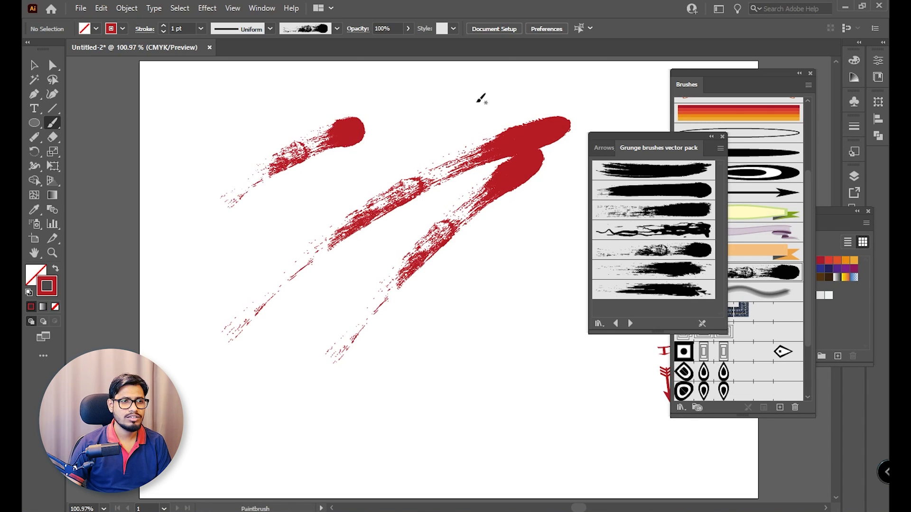
pyautogui.click(664, 290)
pyautogui.moveTo(216, 281); pyautogui.dragTo(554, 124)
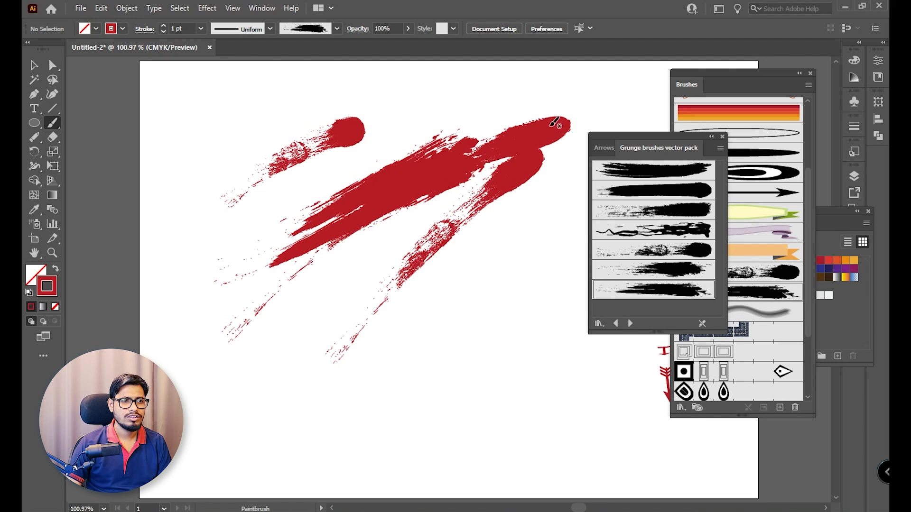
pyautogui.moveTo(484, 383); pyautogui.dragTo(576, 255)
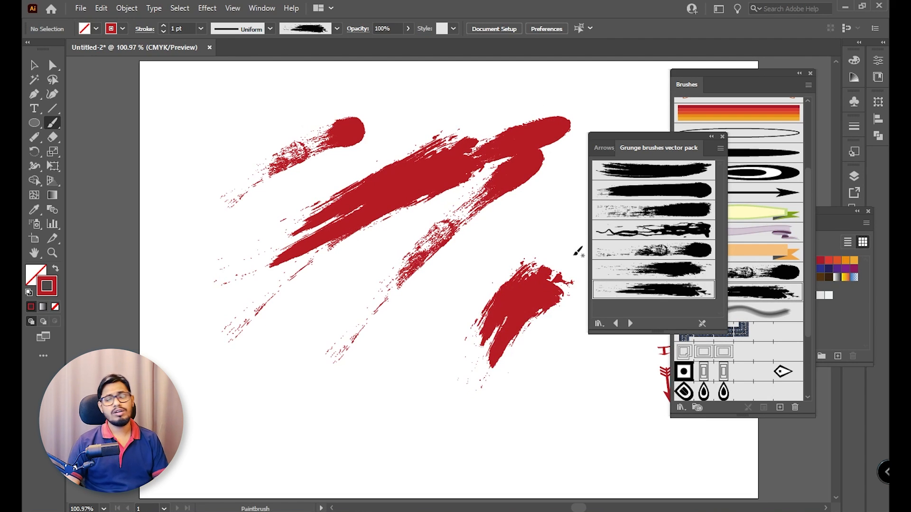
pyautogui.hotkey('ctrl', 'a')
pyautogui.press('Delete')
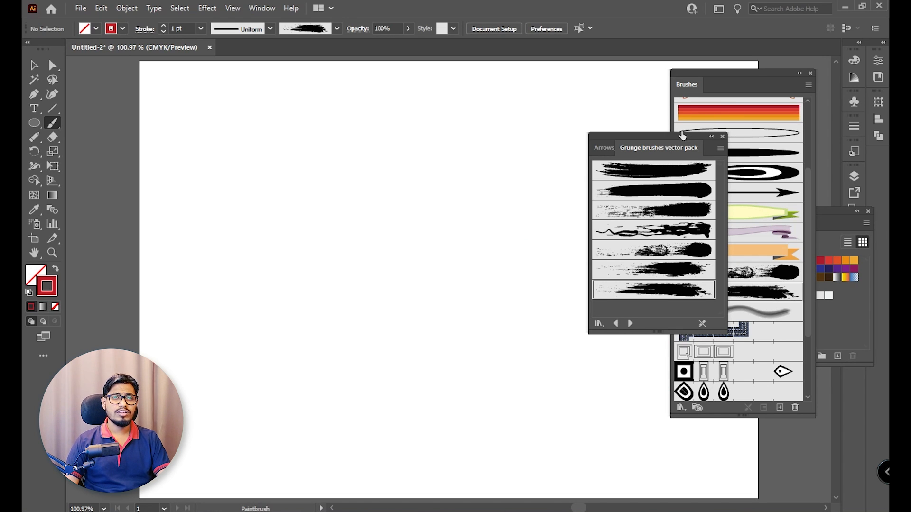
# Move the grunge brush library away from the artboard and set the view to 100%
pyautogui.moveTo(681, 136); pyautogui.dragTo(828, 153)
pyautogui.hotkey('ctrl', '1')
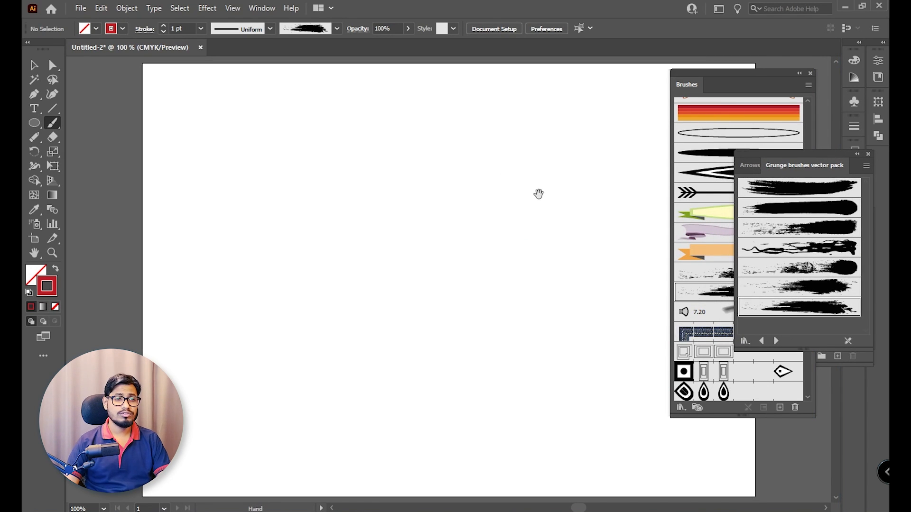
pyautogui.moveTo(538, 193); pyautogui.dragTo(486, 186)
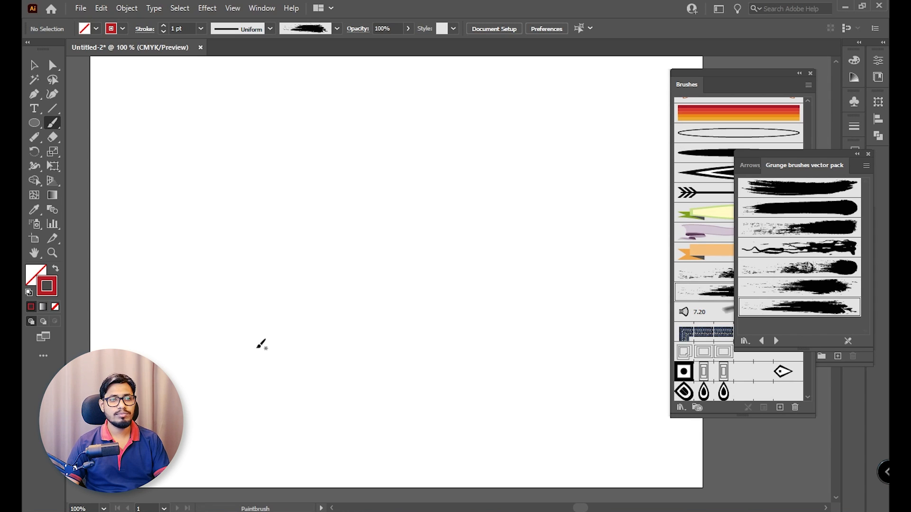
# Try two sweeping diagonal strokes with the last grunge brush, and undo both
pyautogui.moveTo(452, 135); pyautogui.dragTo(578, 152)
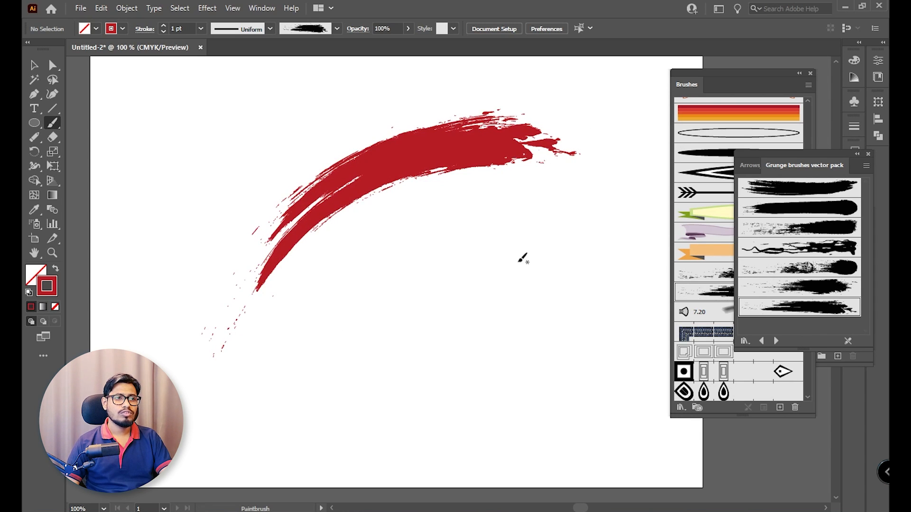
pyautogui.moveTo(323, 374); pyautogui.dragTo(635, 189)
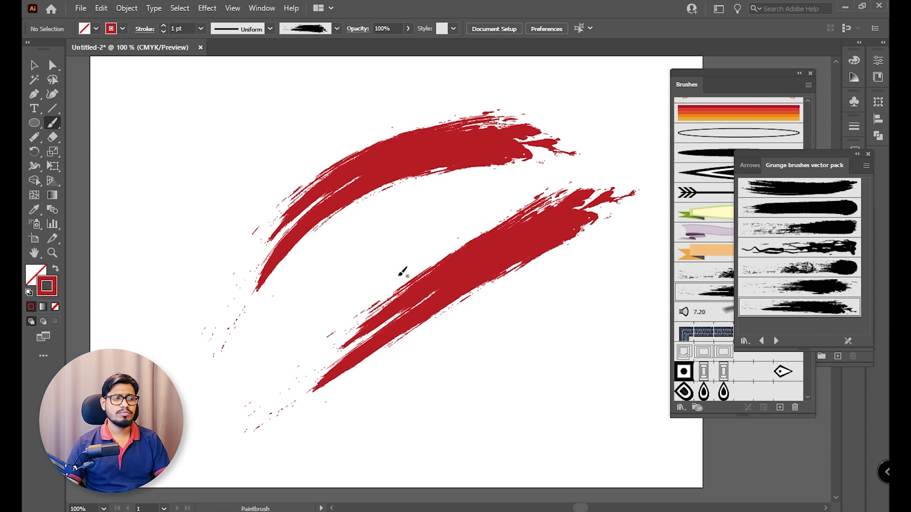
pyautogui.hotkey('ctrl', 'z')
pyautogui.hotkey('ctrl', 'z')
# Paint a single horizontal red stroke across the upper artboard with the last grunge brush, redoing it to get it straighter
pyautogui.moveTo(204, 193); pyautogui.dragTo(635, 237)
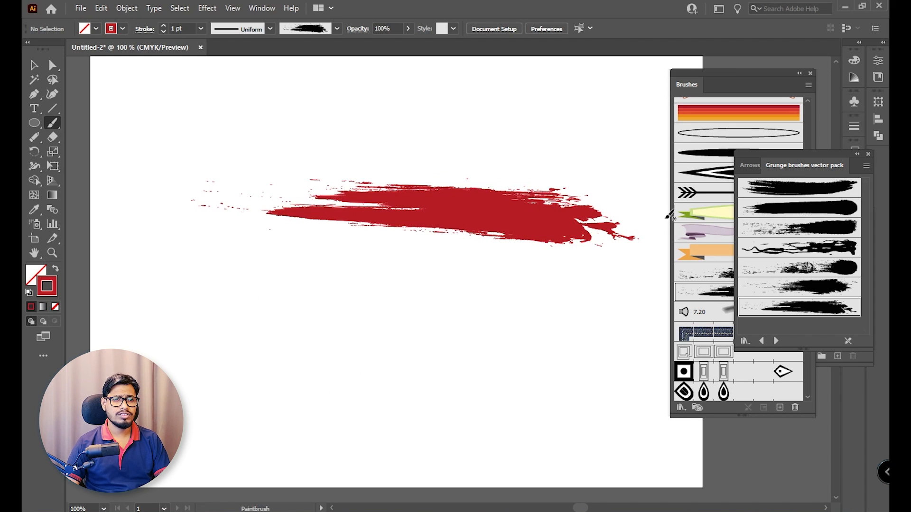
pyautogui.hotkey('ctrl', 'z')
pyautogui.moveTo(234, 197); pyautogui.dragTo(614, 207)
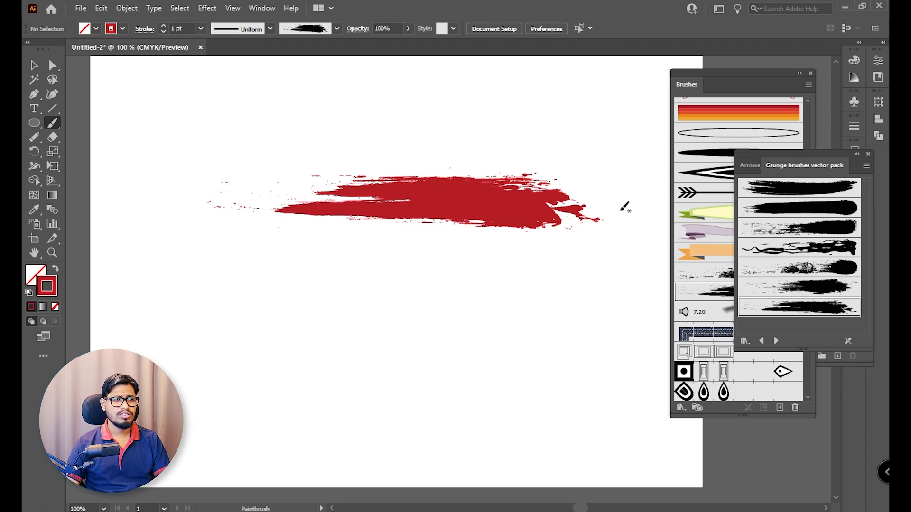
pyautogui.press('t')
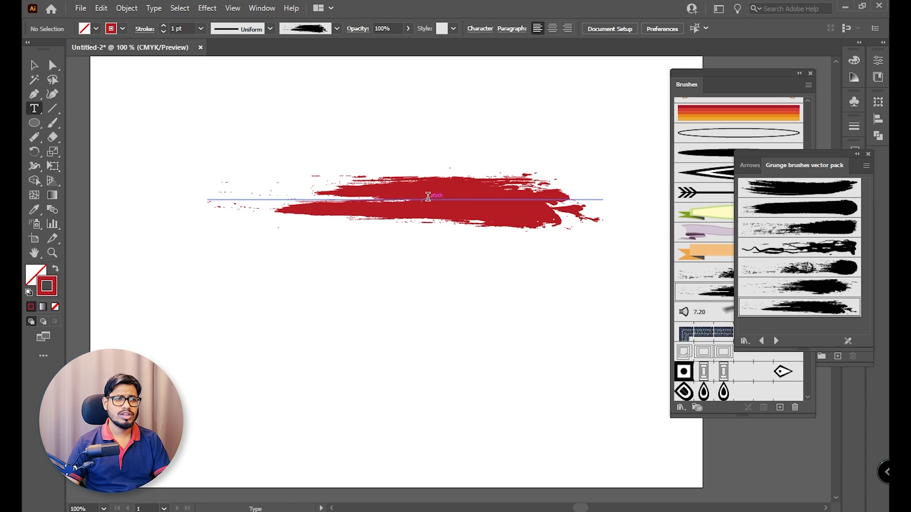
pyautogui.click(418, 199)
pyautogui.hotkey('ctrl', 'z')
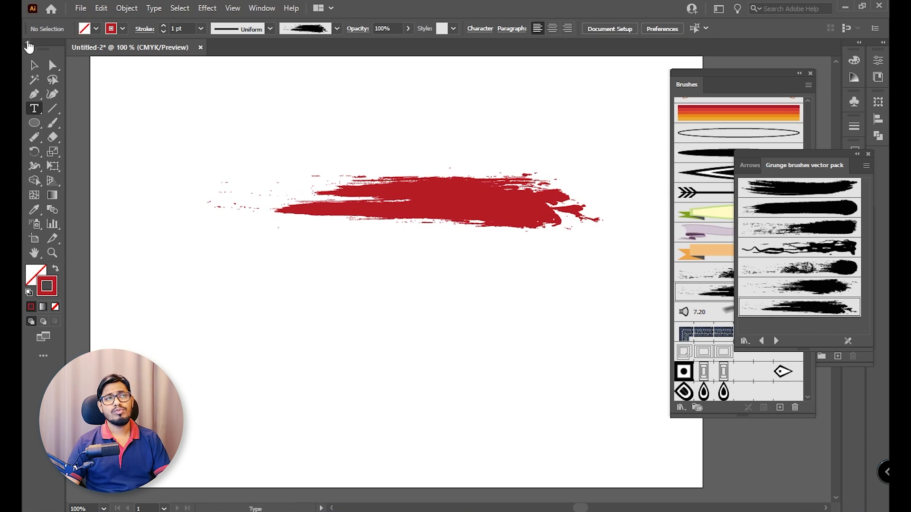
# Select the horizontal red grunge stroke
pyautogui.click(36, 67)
pyautogui.click(327, 202)
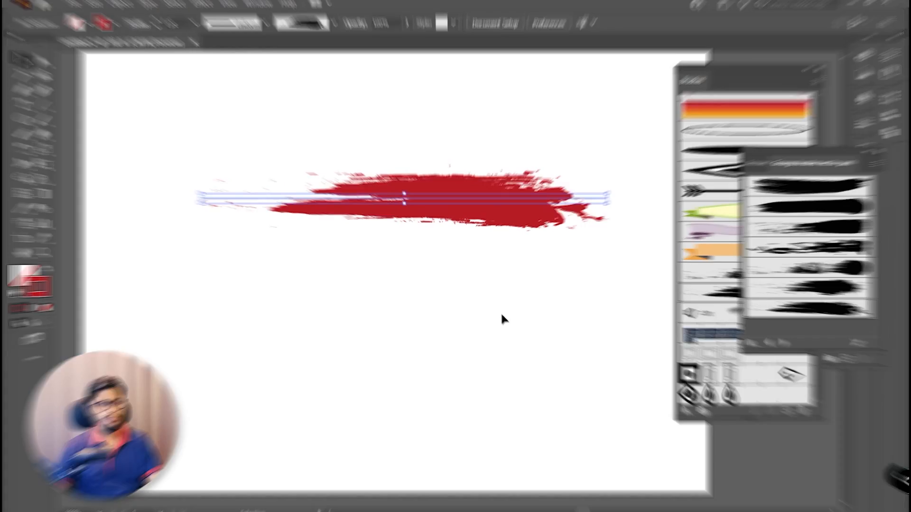